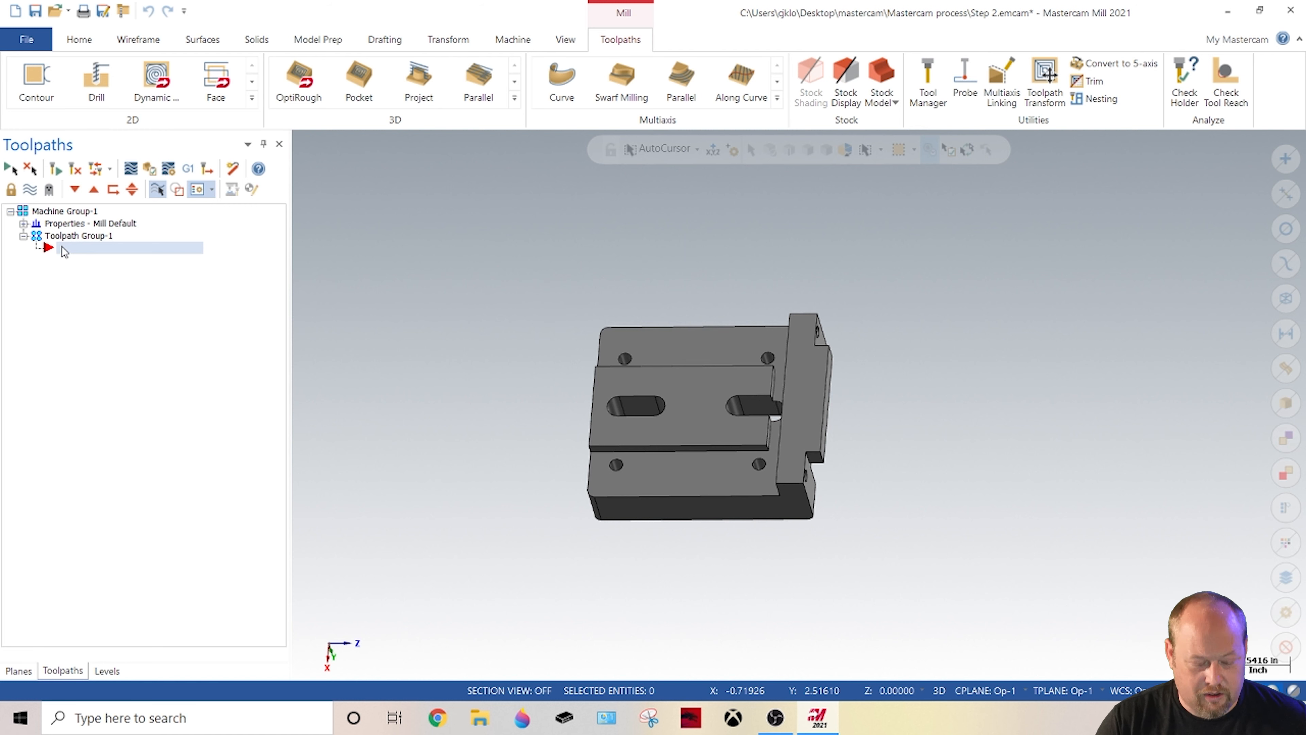
Step: Show the stock level (level 4) and make it the active level
click(106, 671)
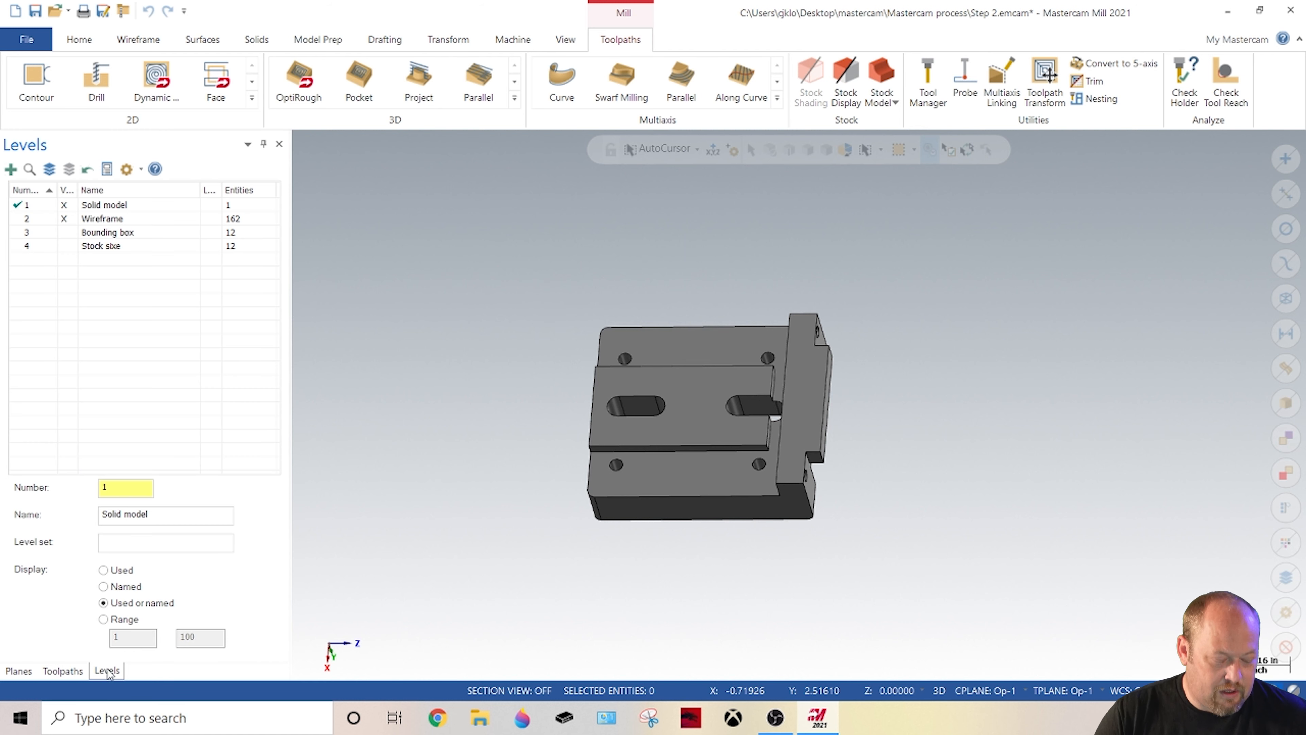
click(64, 247)
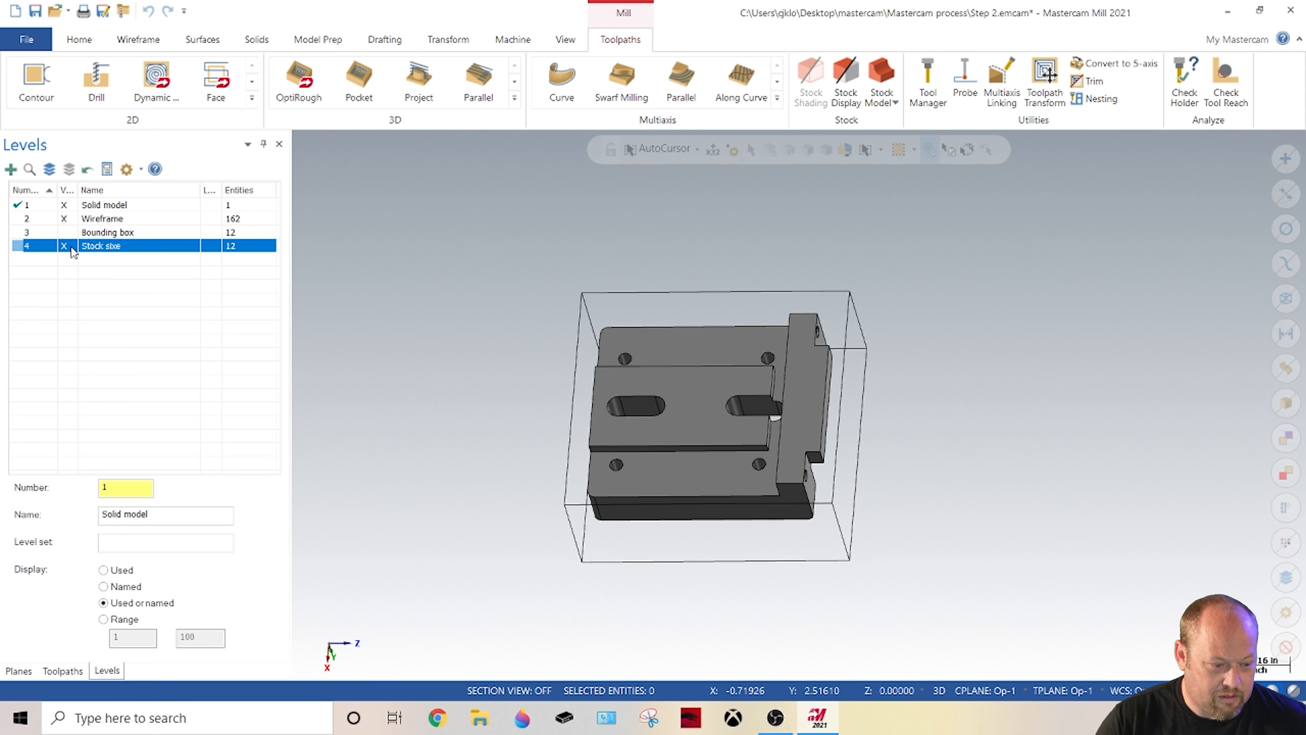
right_click(89, 251)
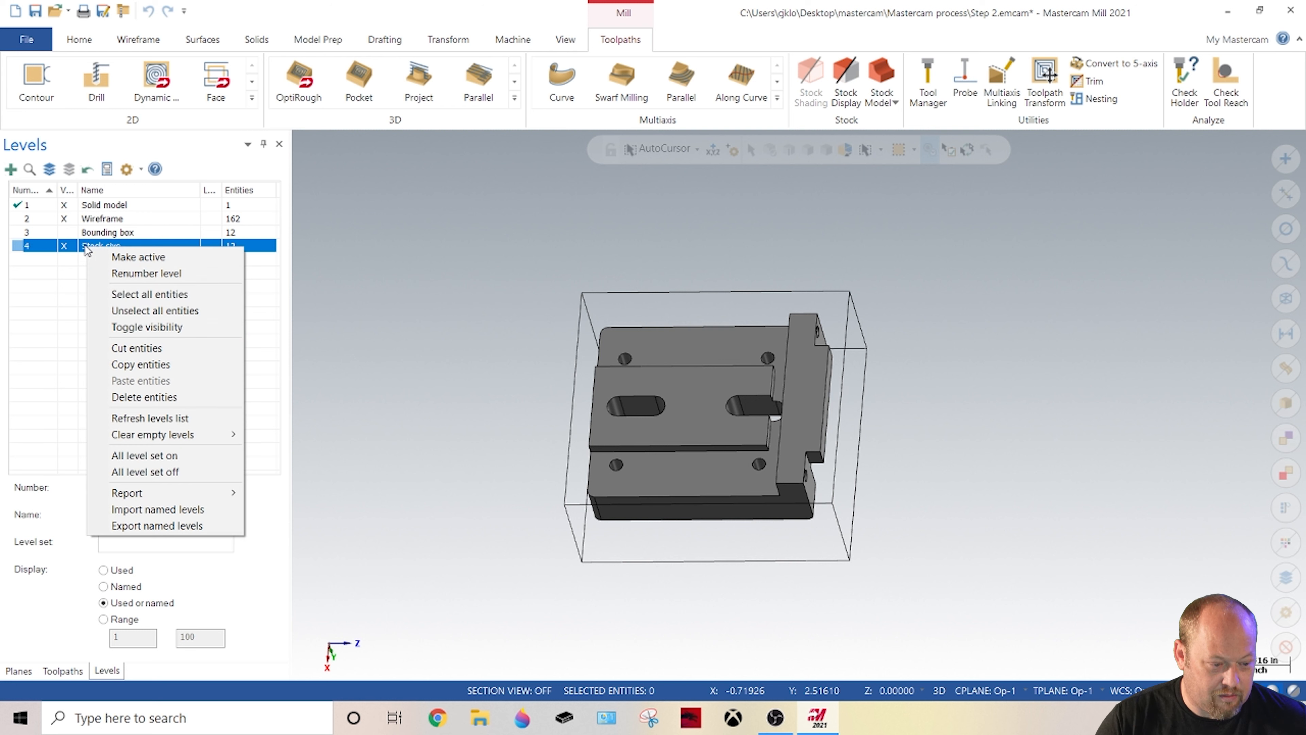
click(138, 257)
Step: Correct the misspelled name of level 4 to "Stock size"
double_click(126, 246)
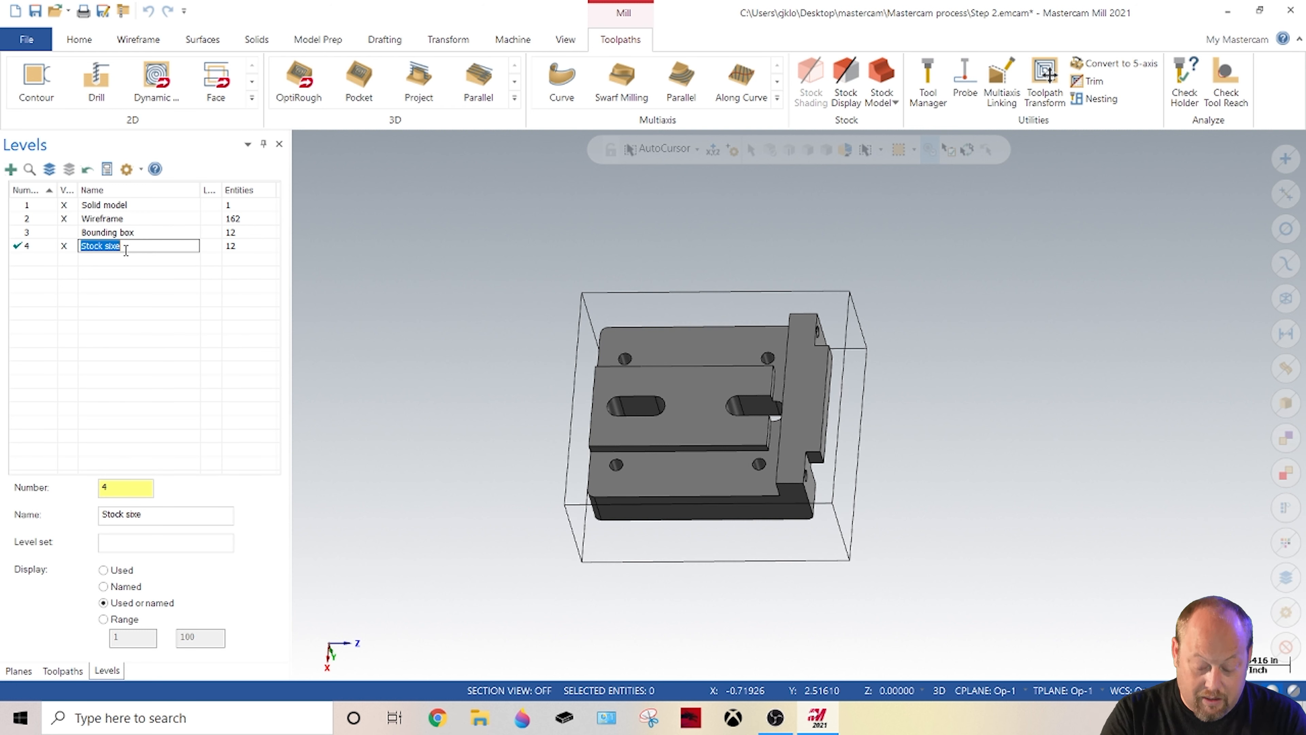
click(126, 251)
key(Return)
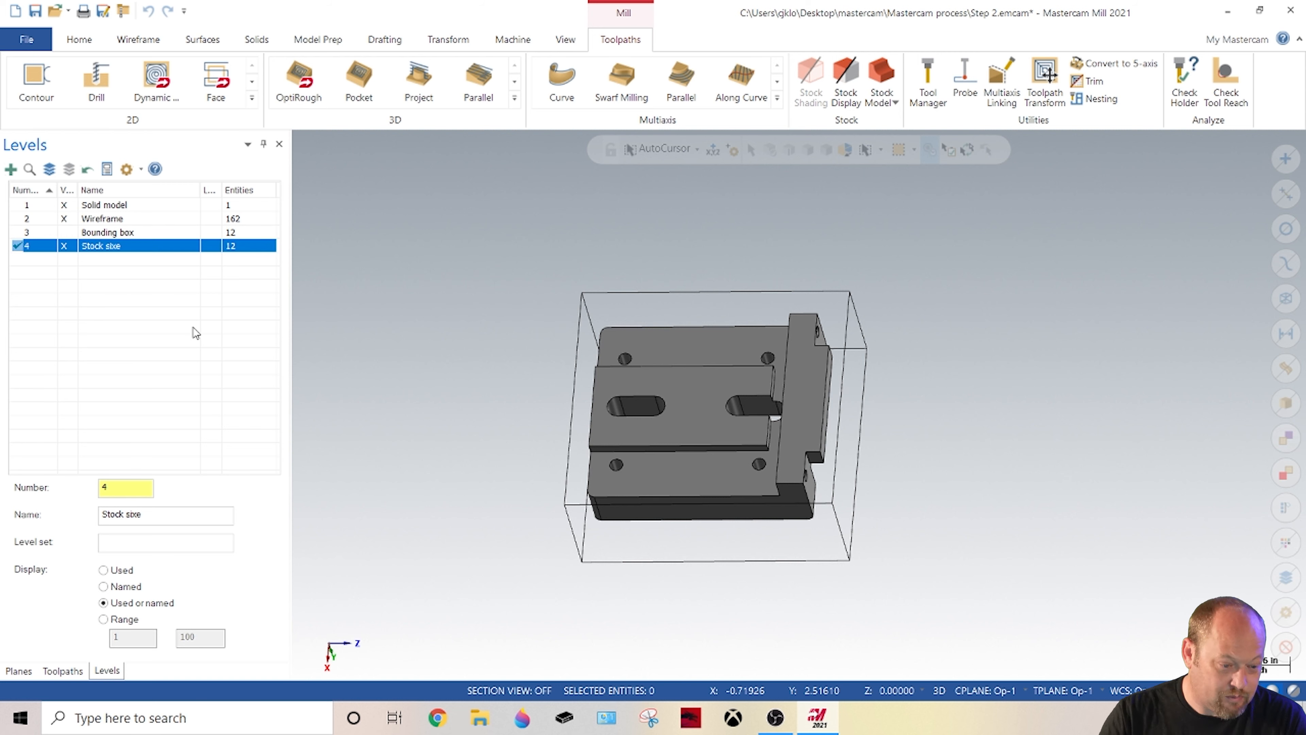
click(145, 221)
double_click(113, 245)
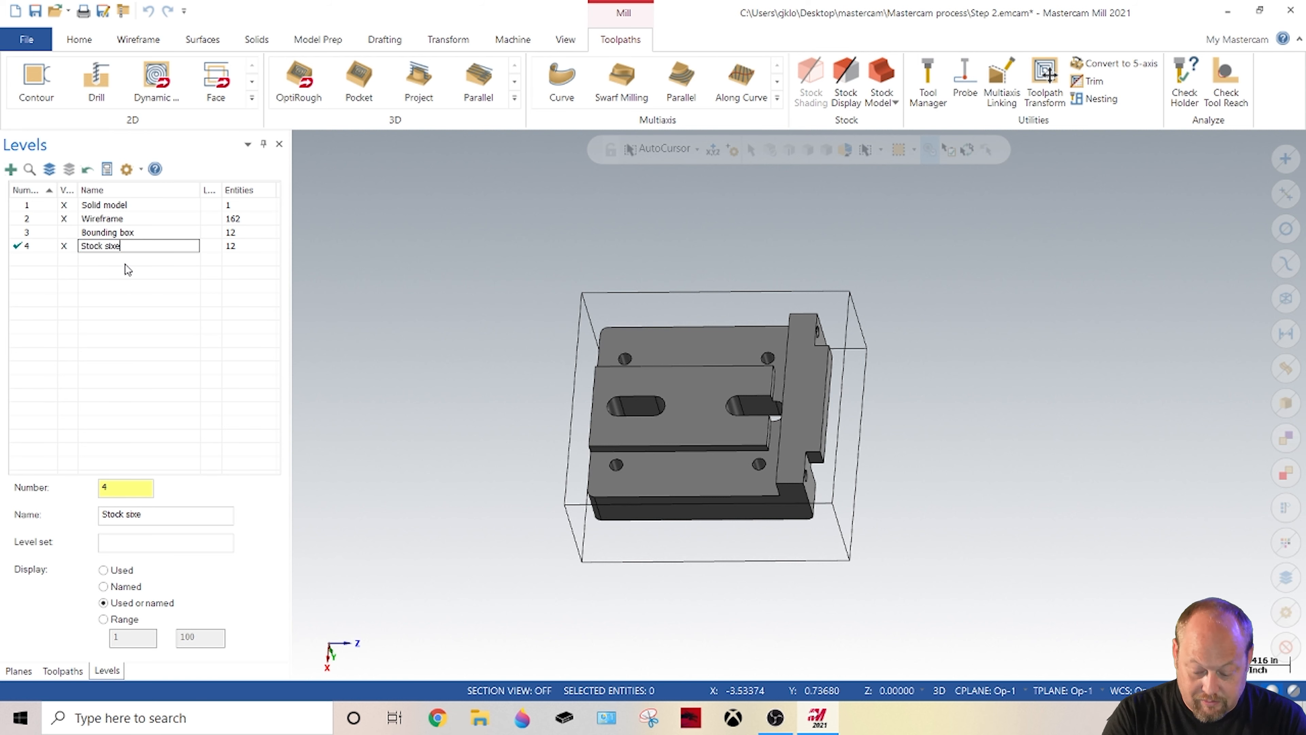
text(Stock siz)
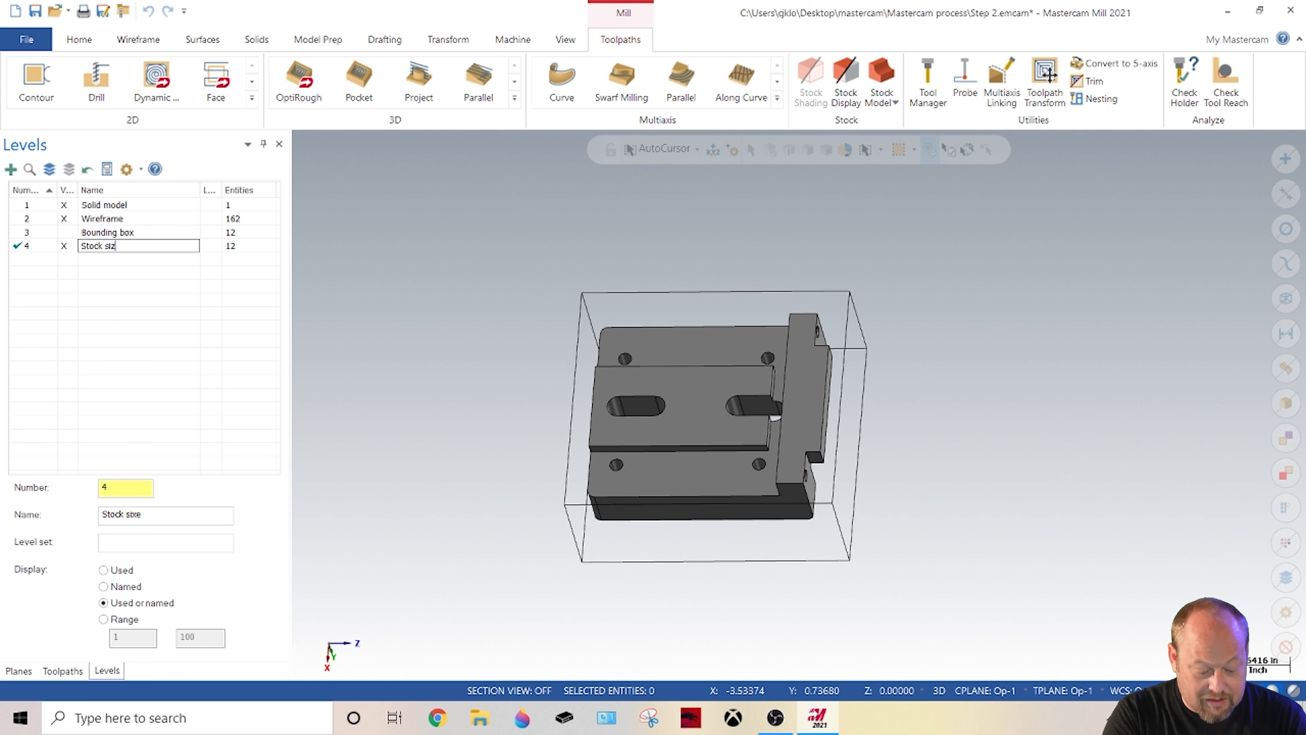
key(Return)
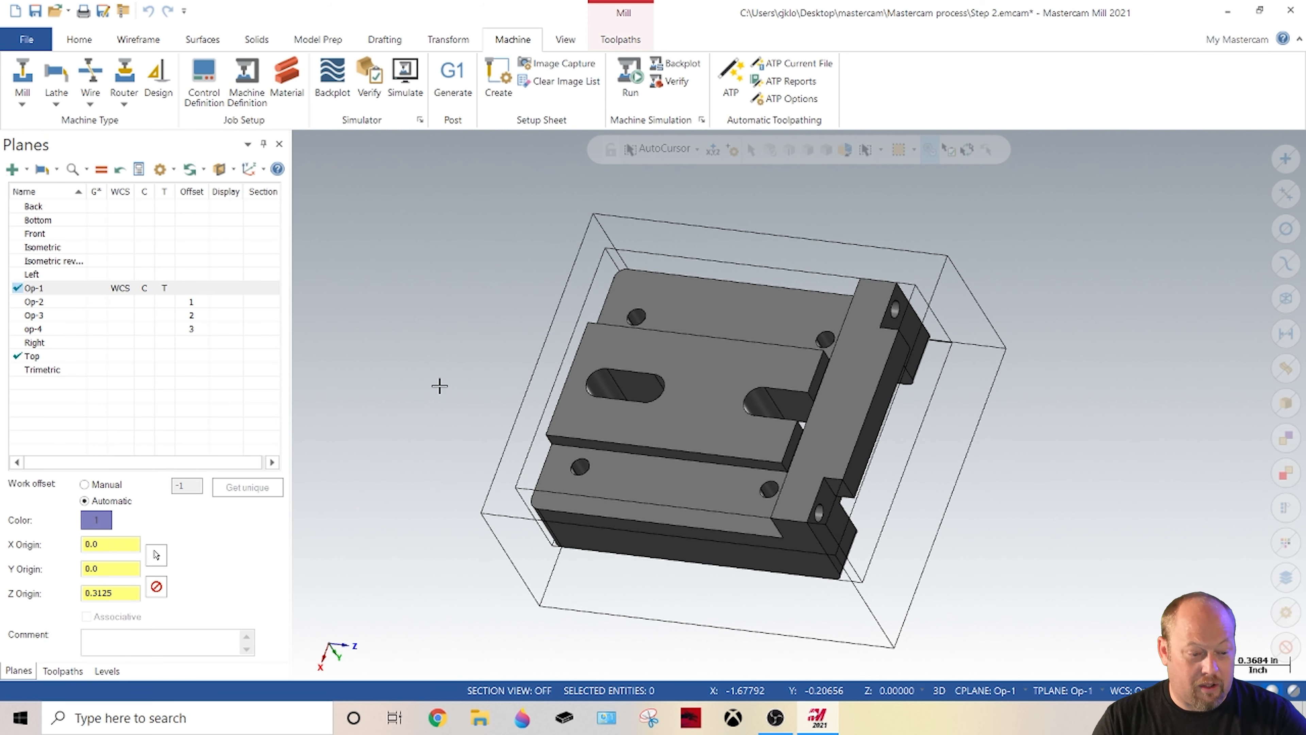
Step: Examine the part inside its bounding box and stock outlines from several angles, ending in the top view of Op-1
middle_drag(439, 385, 532, 375)
scroll(531, 375, down, 1)
right_click(458, 281)
key(Escape)
mouse_move(503, 329)
middle_down()
mouse_move(505, 356)
mouse_move(533, 262)
mouse_move(522, 286)
mouse_move(541, 267)
mouse_move(527, 275)
mouse_move(534, 306)
mouse_move(584, 302)
mouse_move(586, 278)
middle_up()
click(621, 39)
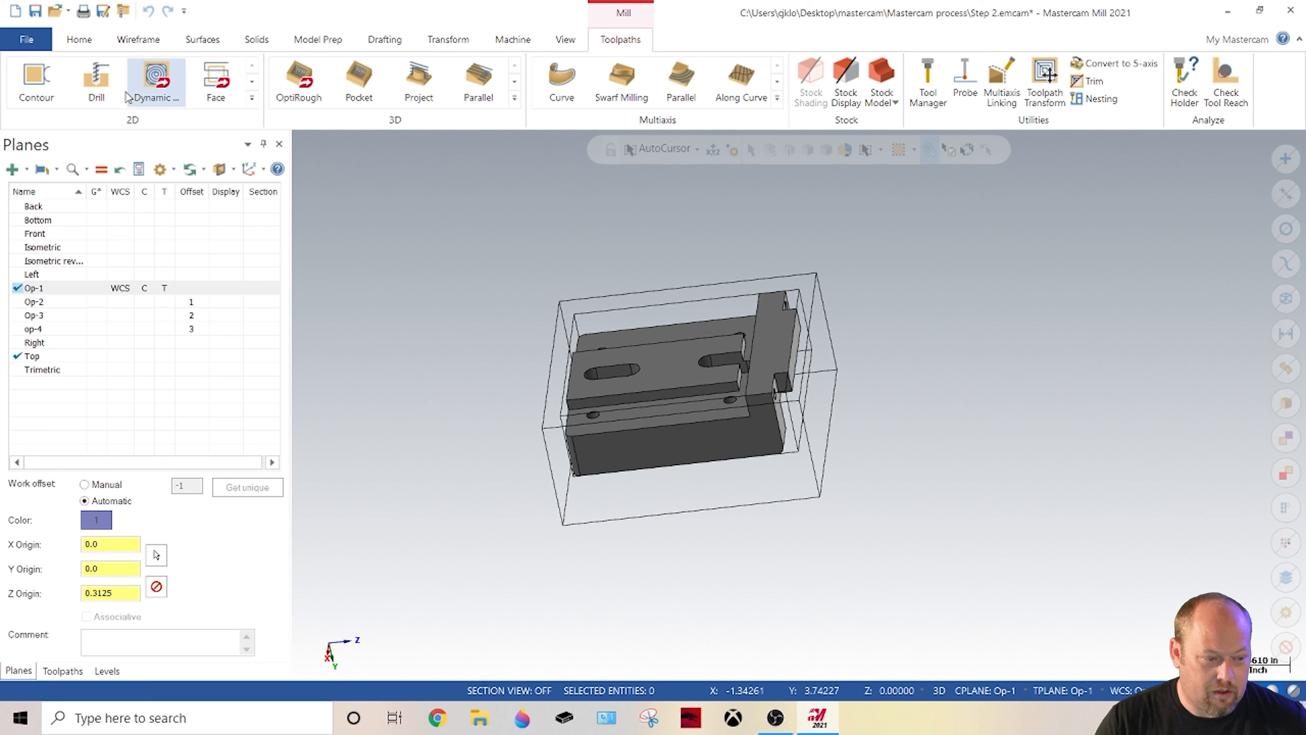
click(62, 670)
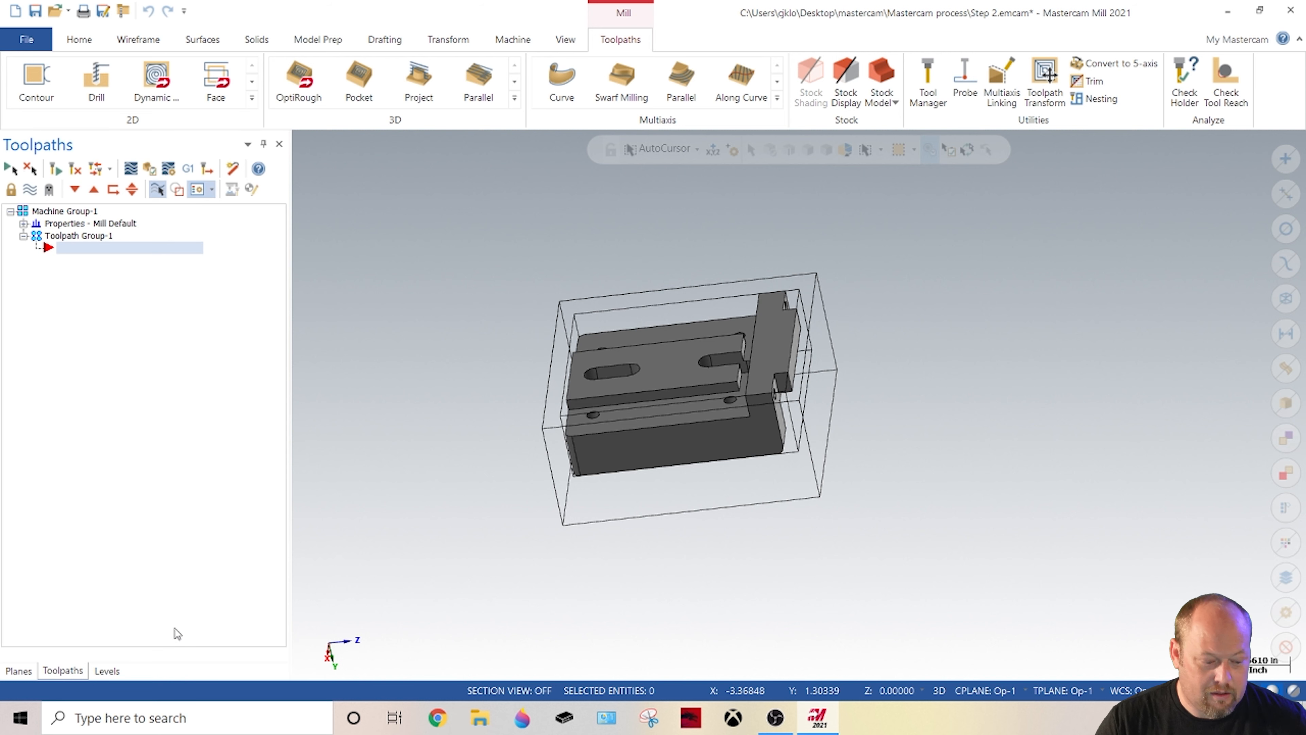
middle_drag(698, 307, 697, 300)
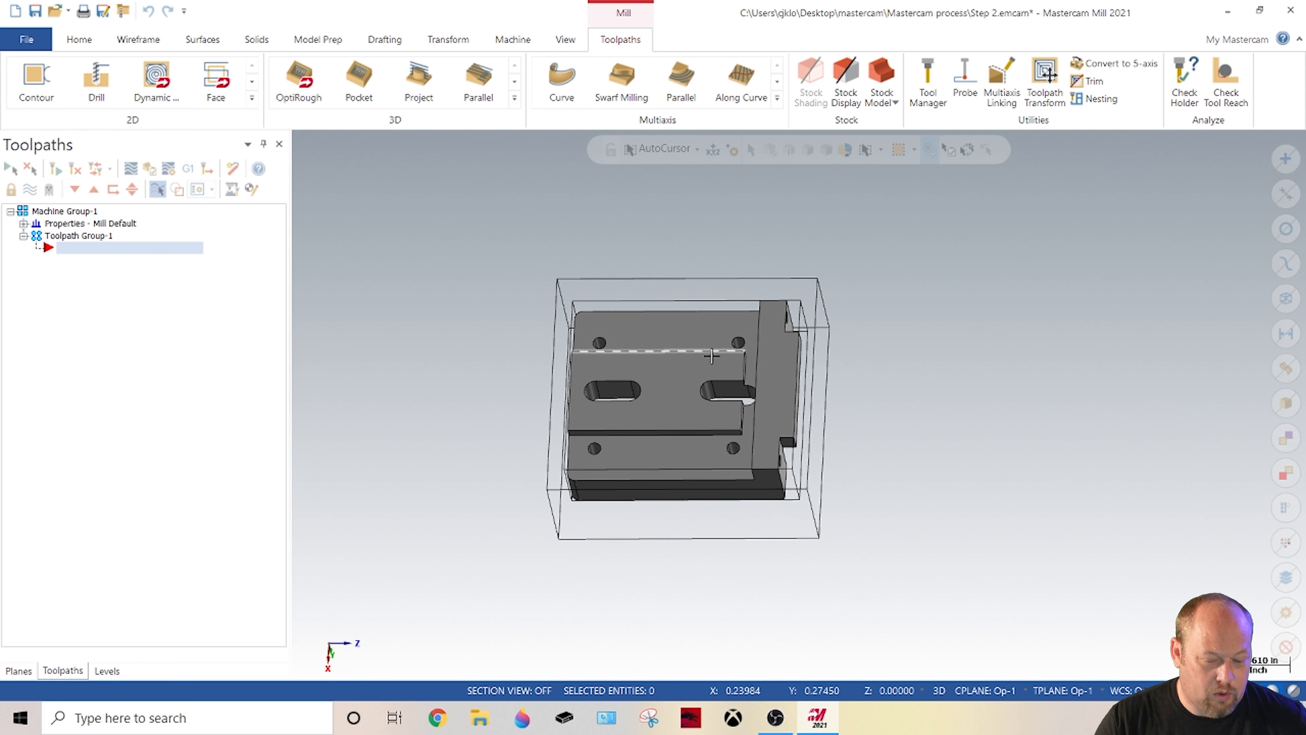
scroll(605, 346, up, 3)
key(alt+1)
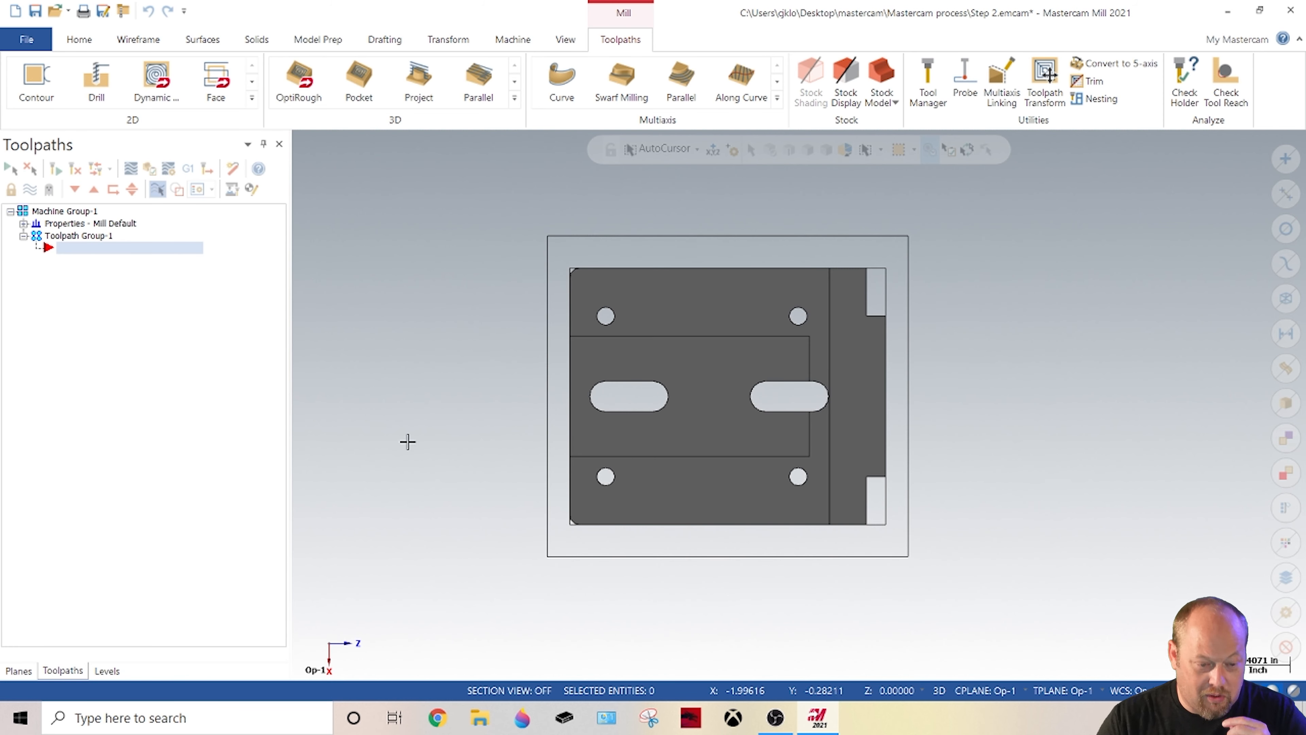
Step: Start a Face toolpath in Toolpath Group-1 using wireframe chaining
click(201, 82)
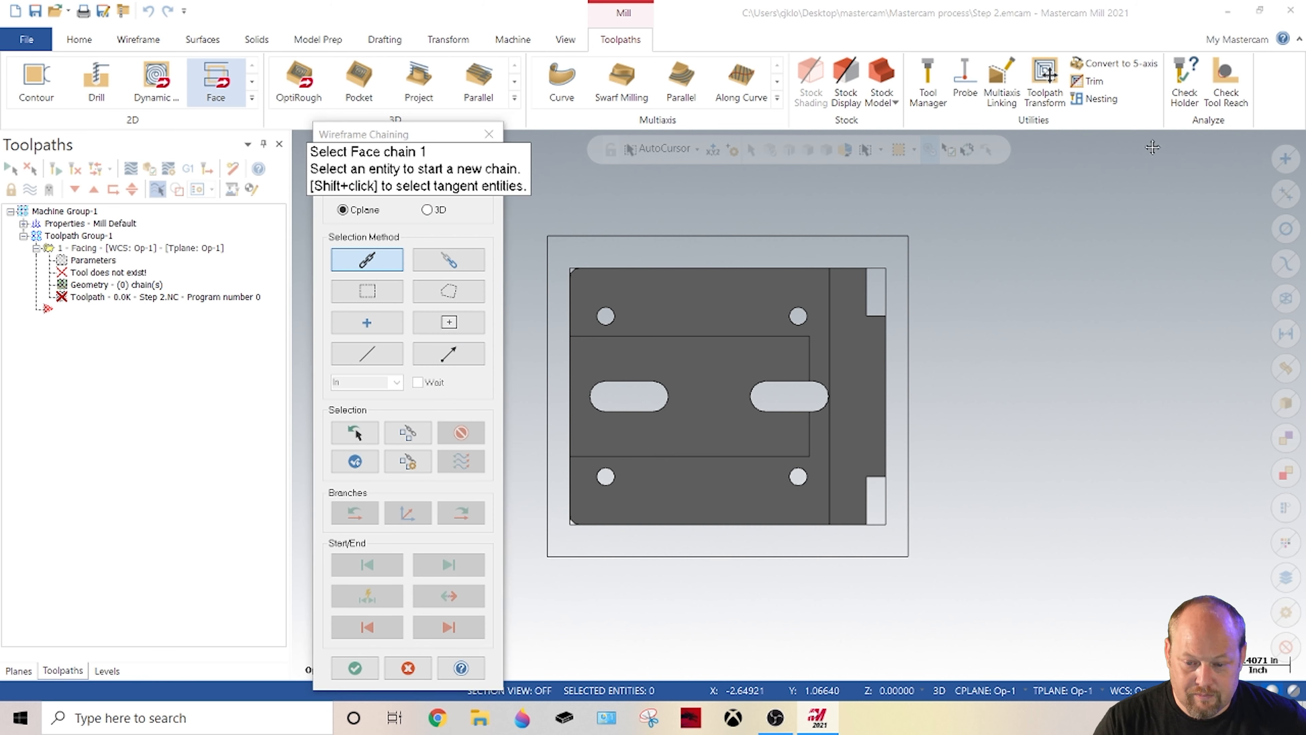
drag(443, 138, 428, 105)
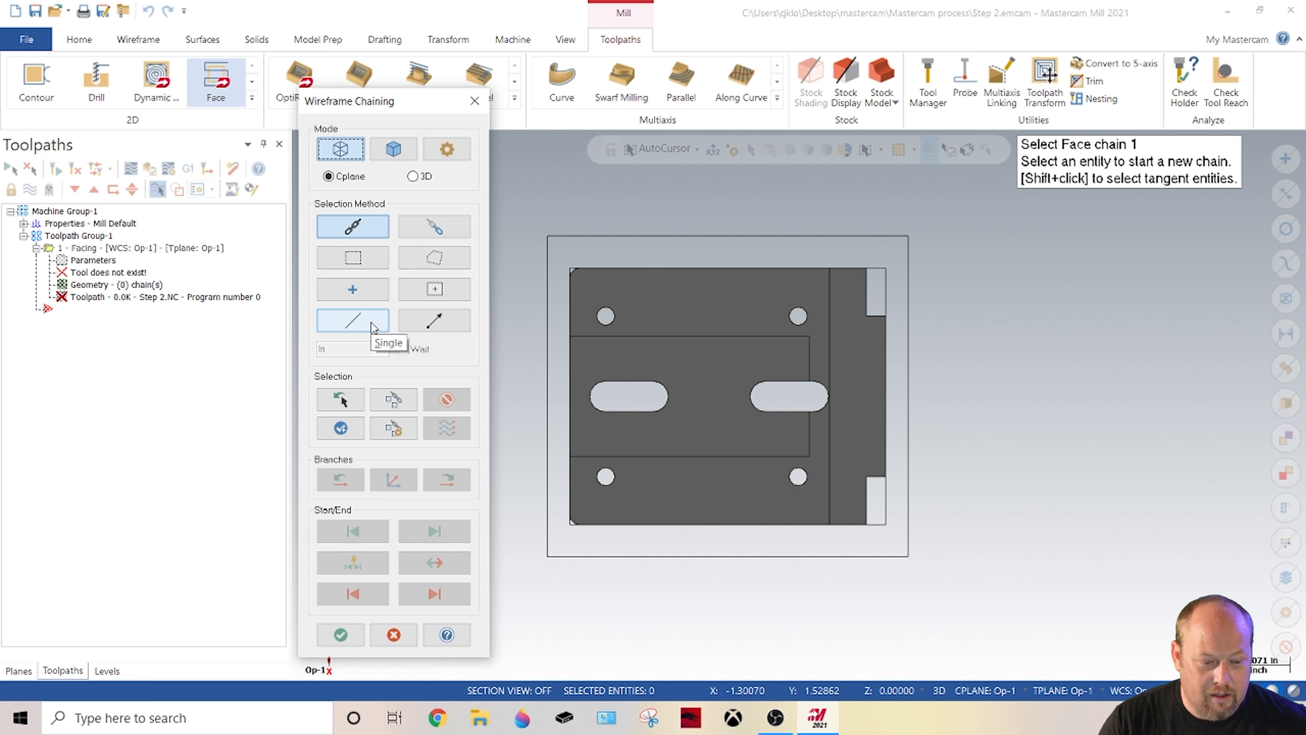
middle_drag(738, 475, 712, 421)
scroll(903, 516, up, 4)
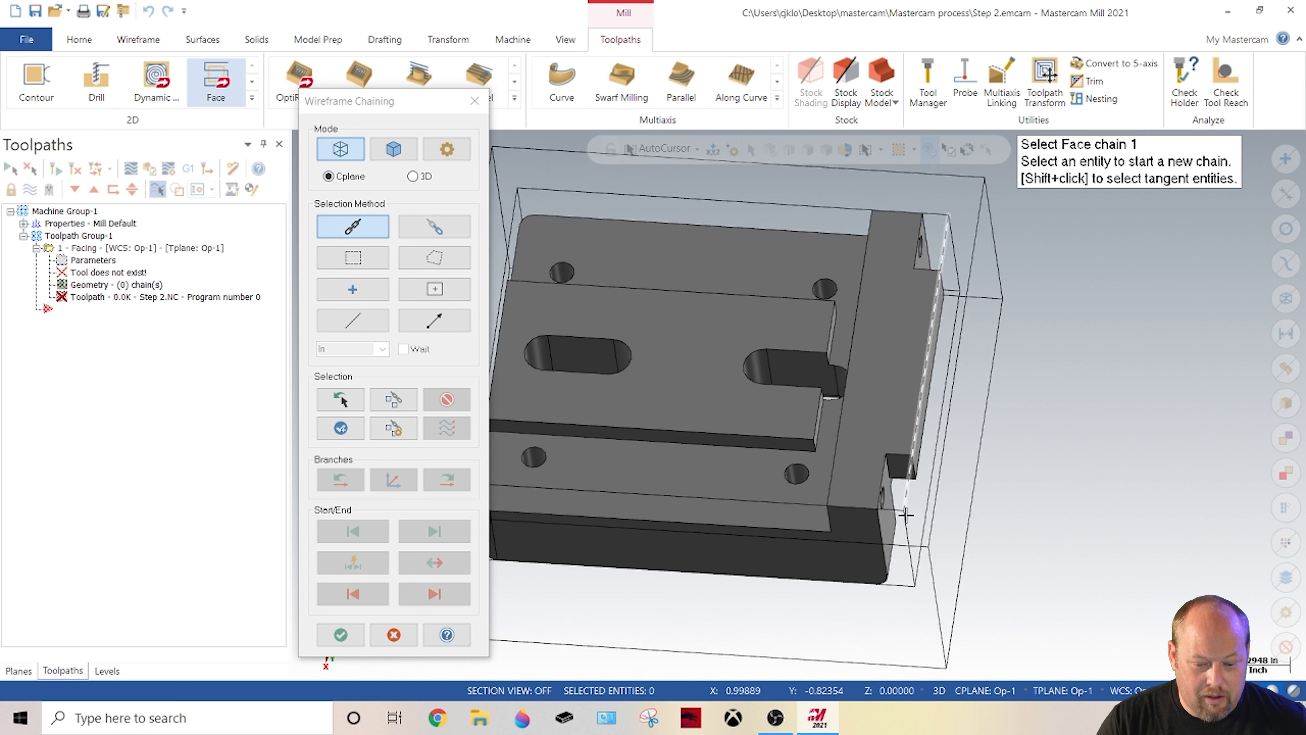
click(883, 515)
scroll(883, 514, down, 3)
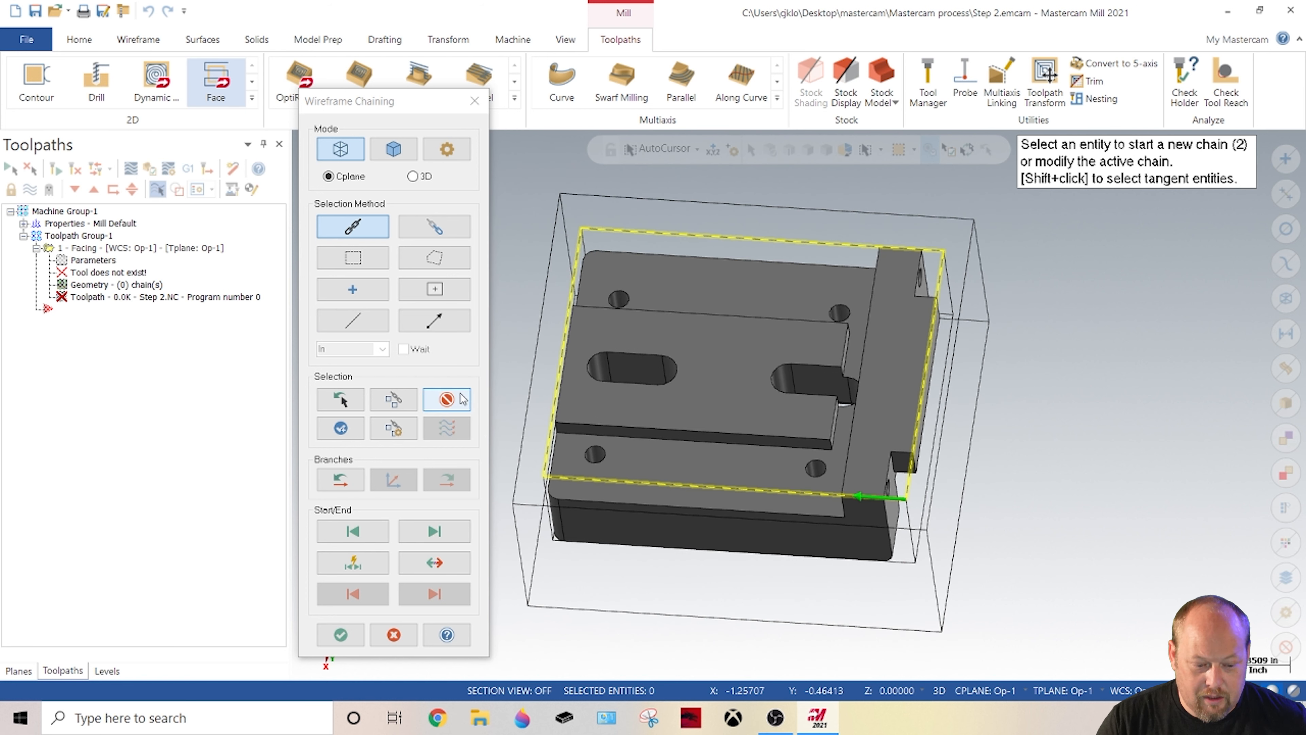
click(447, 400)
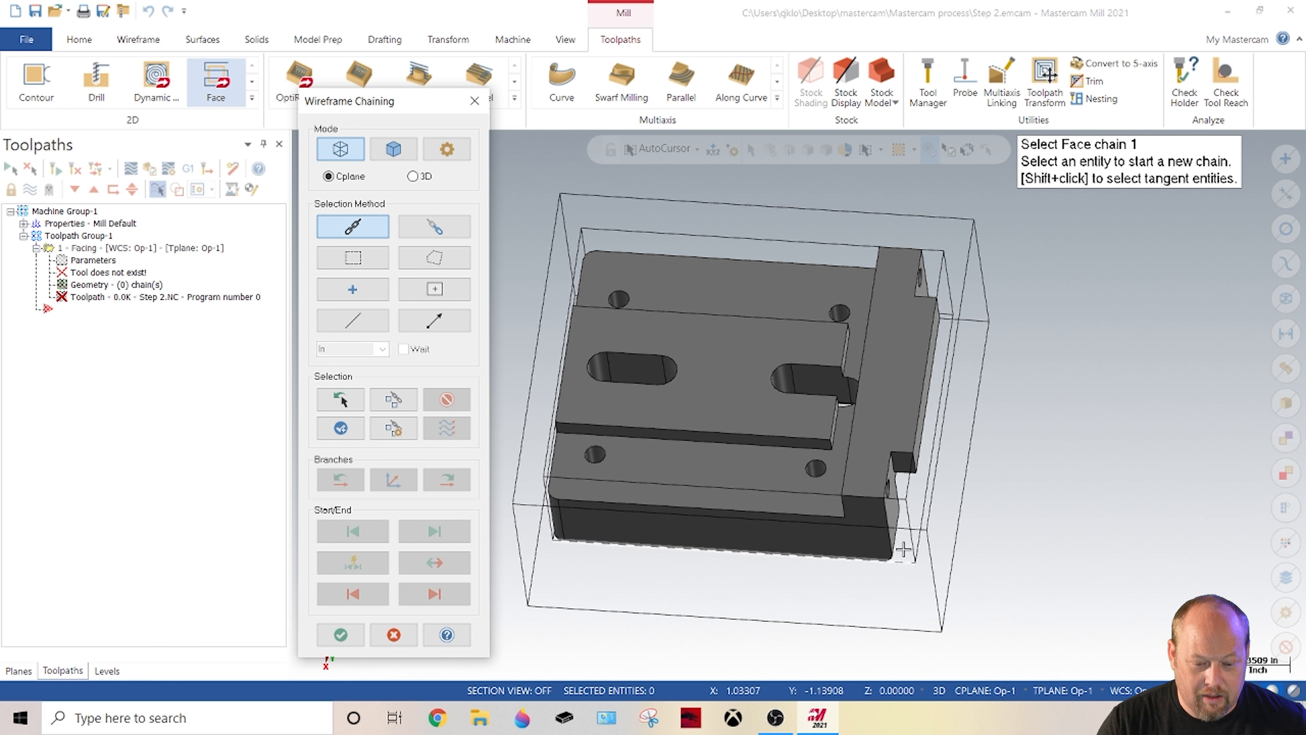
click(609, 234)
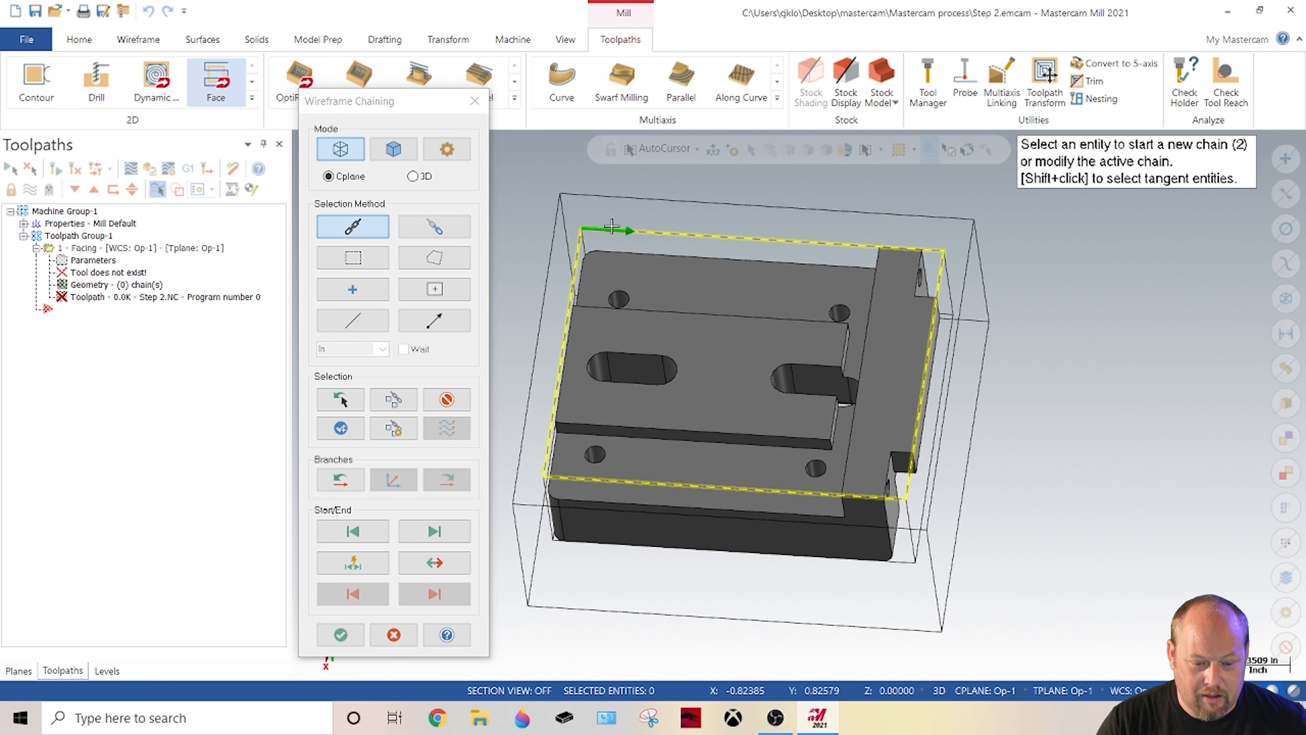
click(457, 402)
Step: Chain the top rectangle of the outer stock box as the facing boundary
click(689, 204)
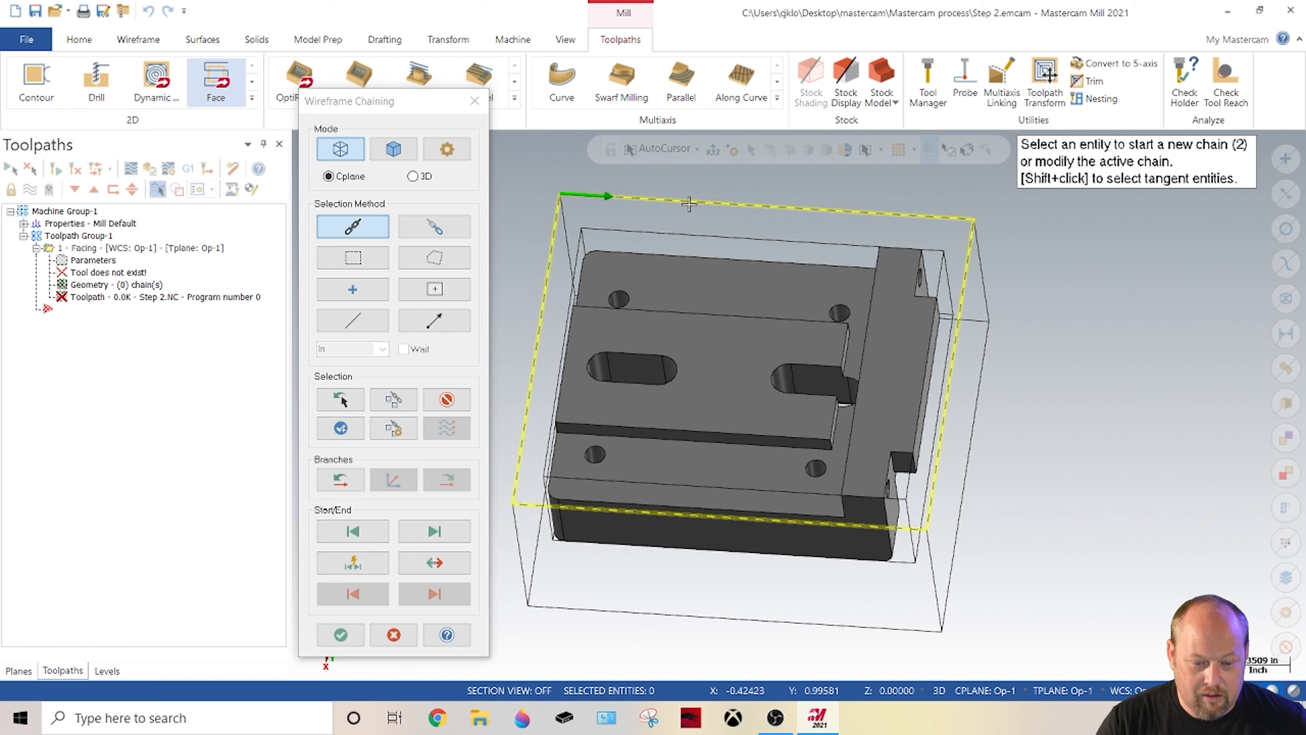
click(348, 634)
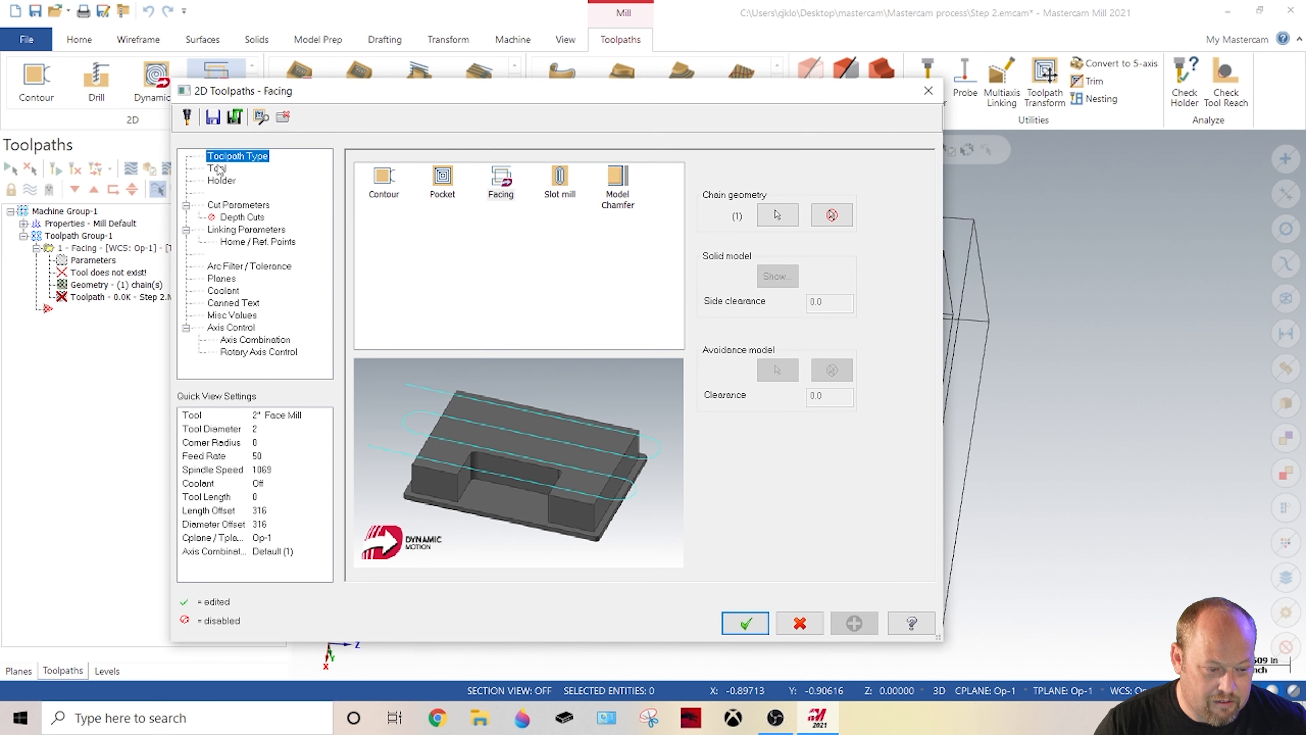
Step: Load the KlawTor MFG Alum tools.tooldb library for choosing the facing tool
click(216, 169)
click(409, 432)
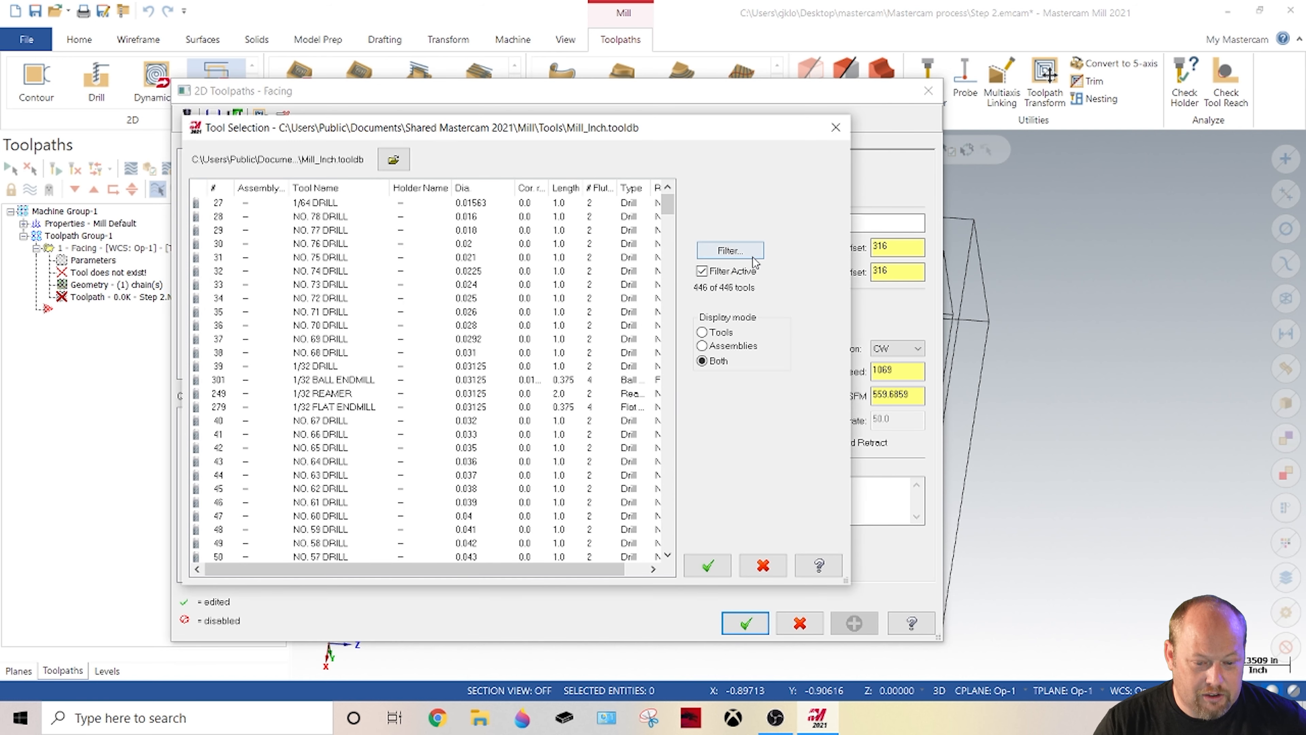
click(730, 251)
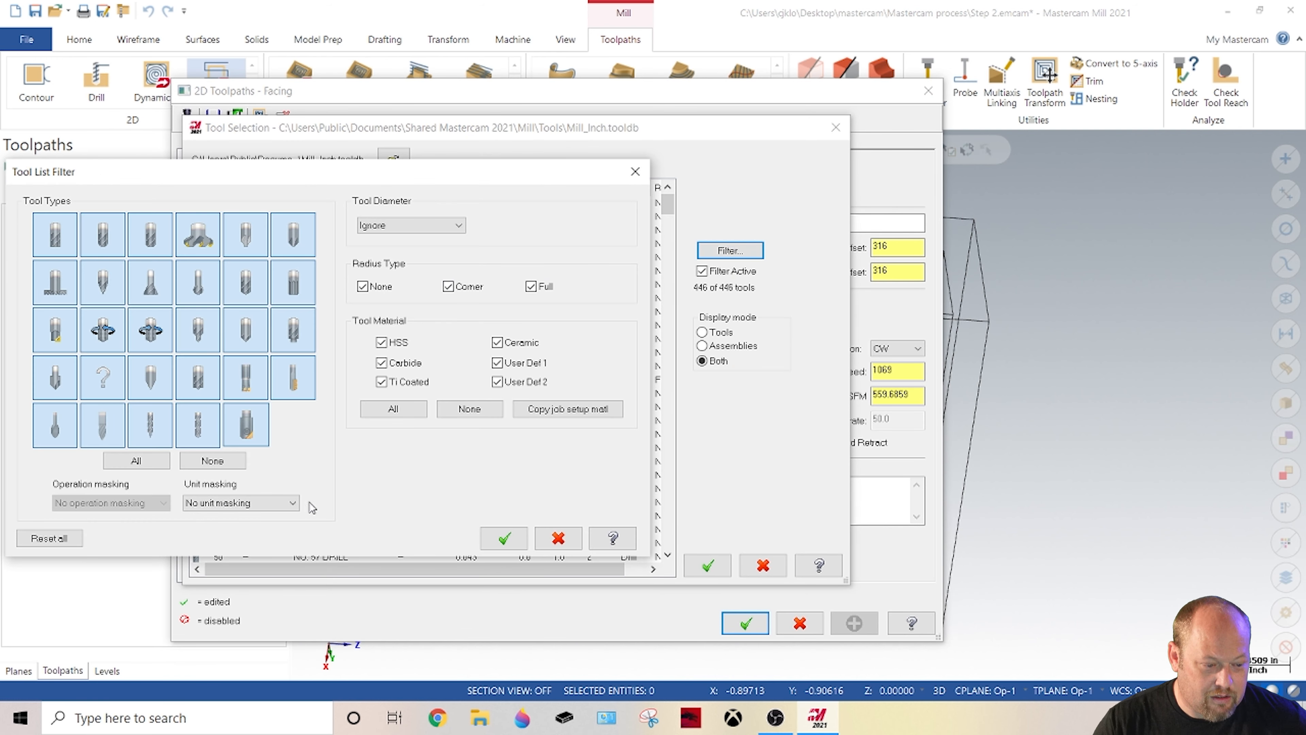
click(635, 172)
click(396, 157)
scroll(547, 342, down, 7)
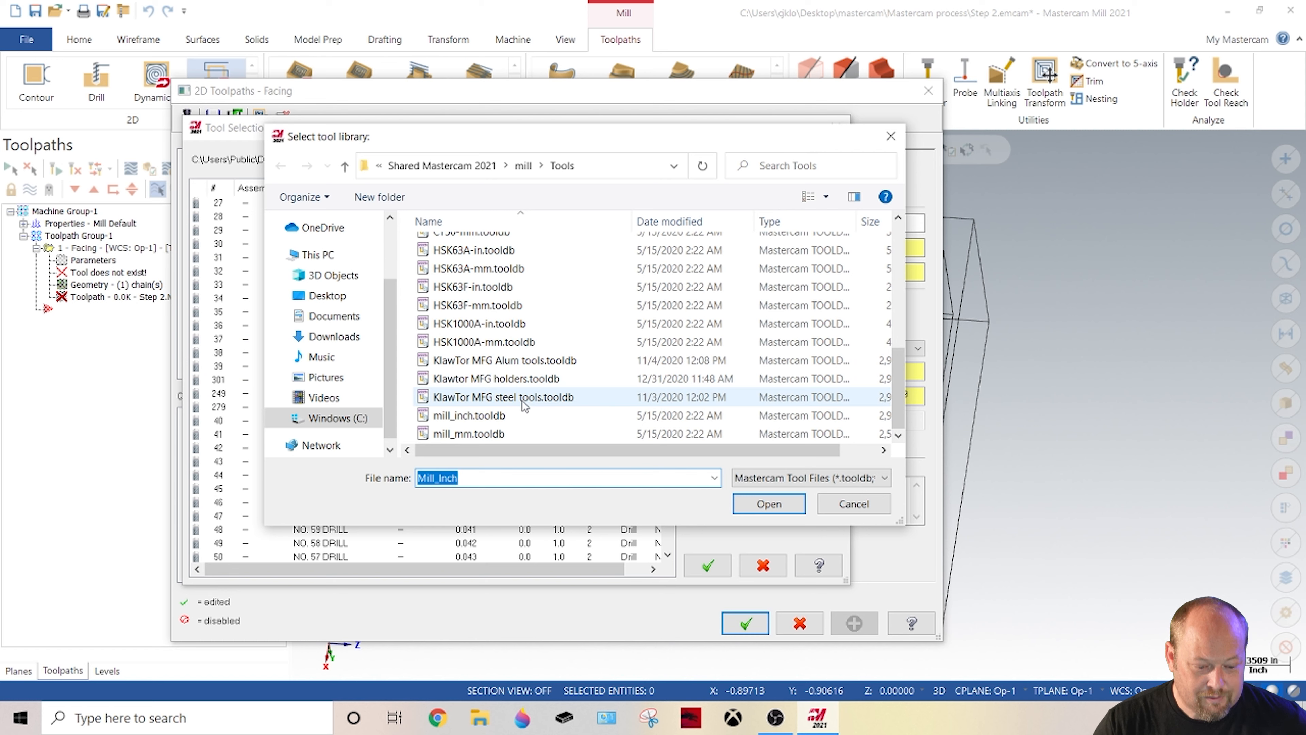
double_click(522, 362)
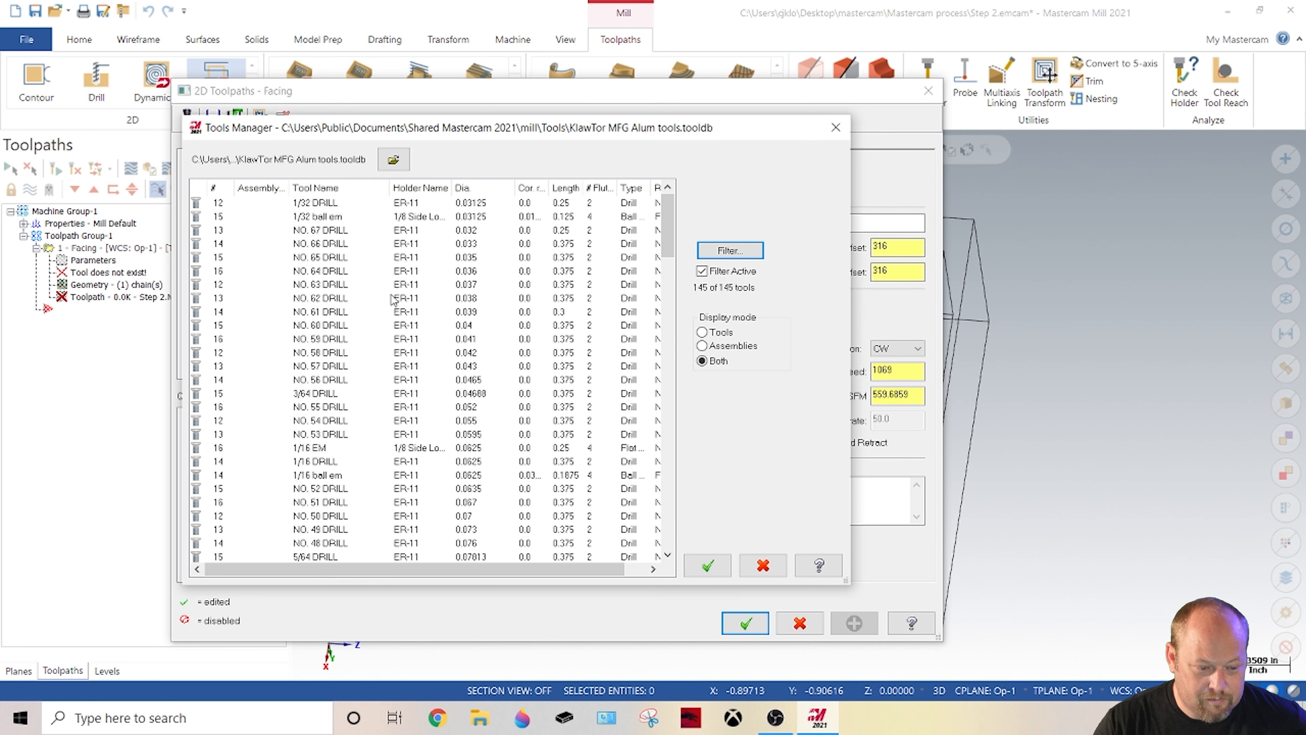
Step: Filter the tool library to face mills only and select the 2 FACE MILL for the facing operation
click(720, 250)
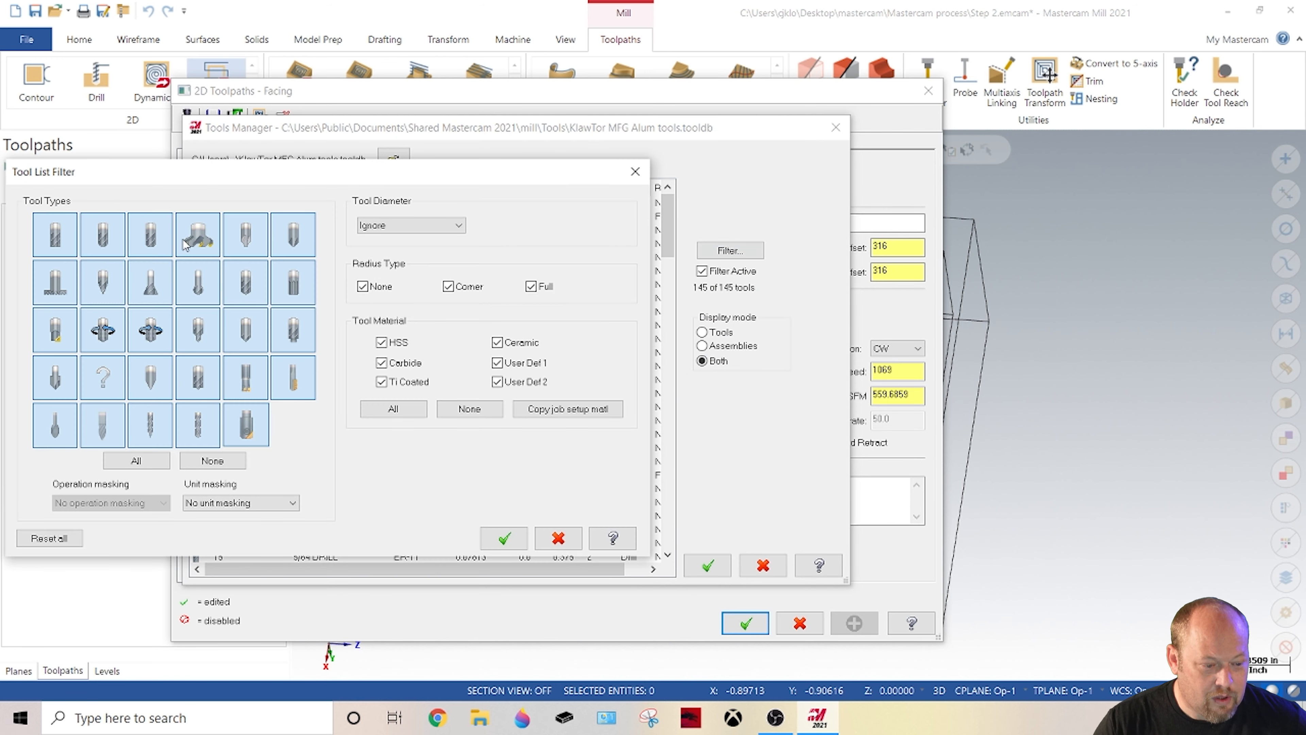
click(212, 460)
click(197, 234)
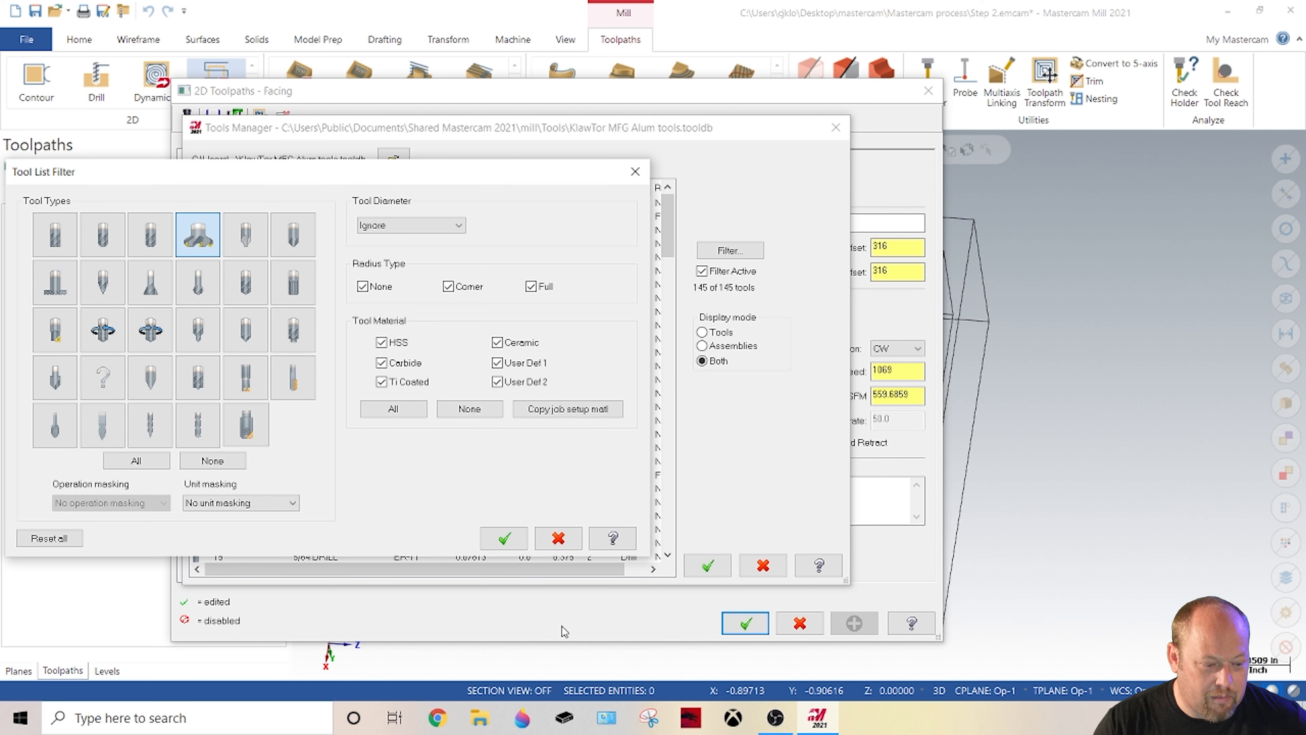
click(505, 538)
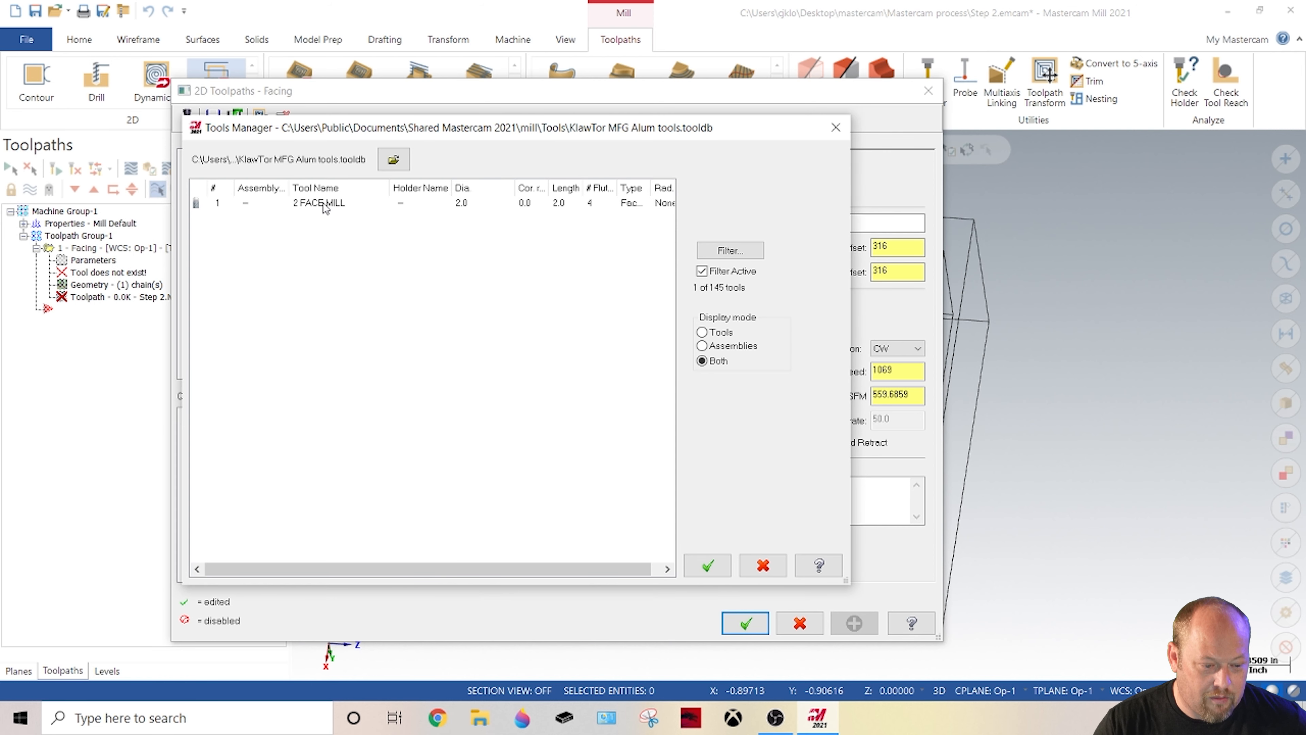
double_click(324, 204)
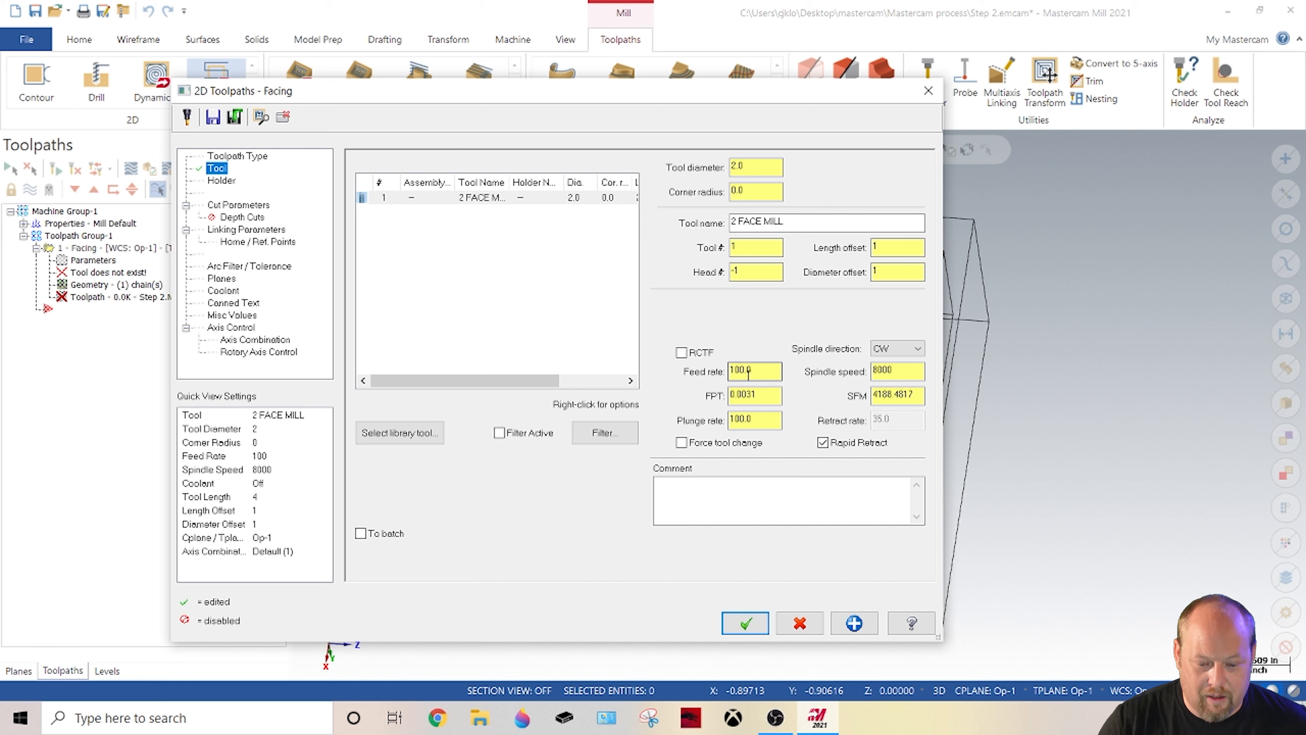
Step: Add the comment "face mill" to the facing operation and set its cutting style to Zigzag
click(729, 495)
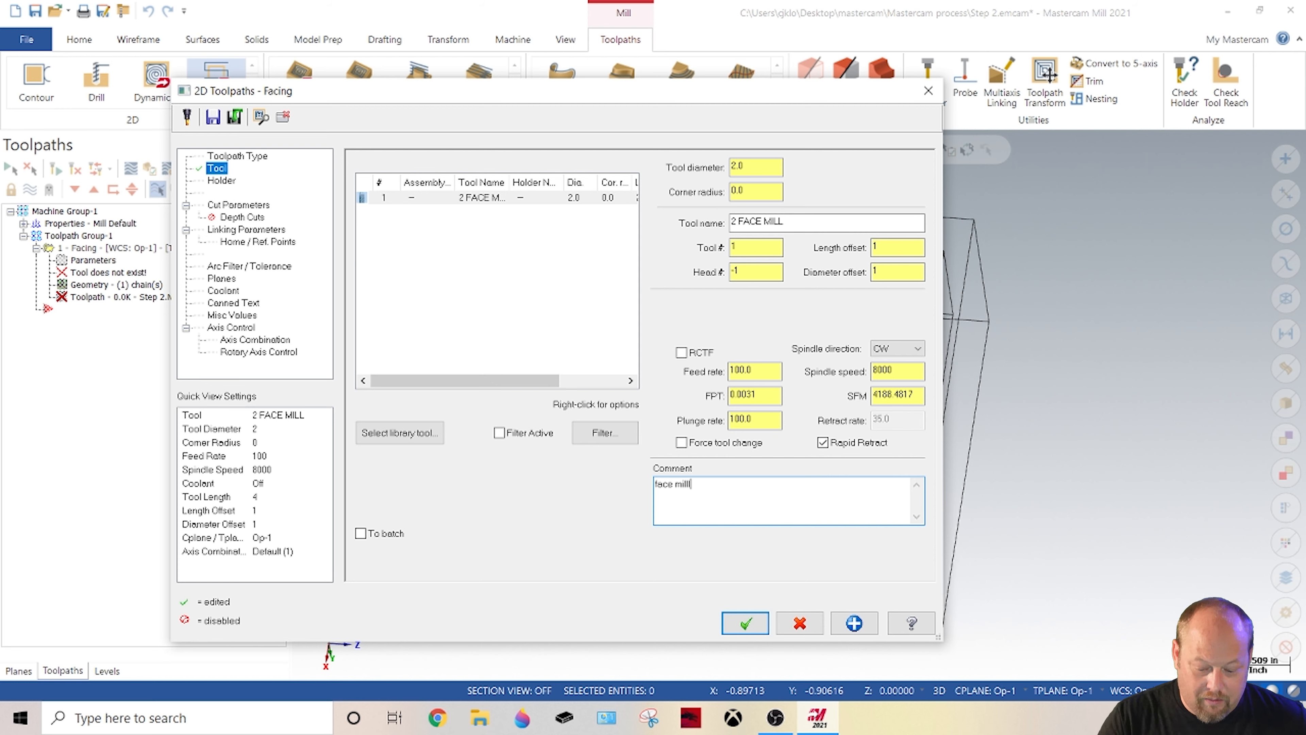
click(262, 205)
click(532, 191)
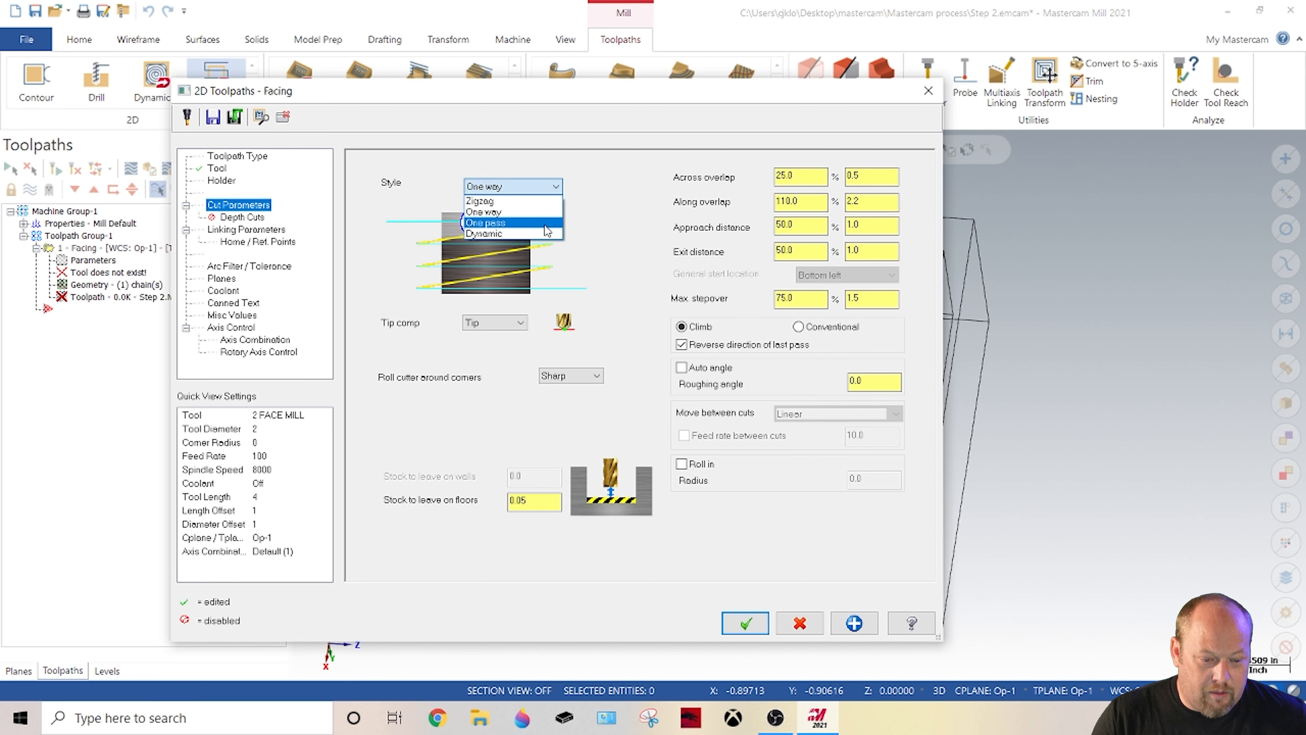
click(534, 200)
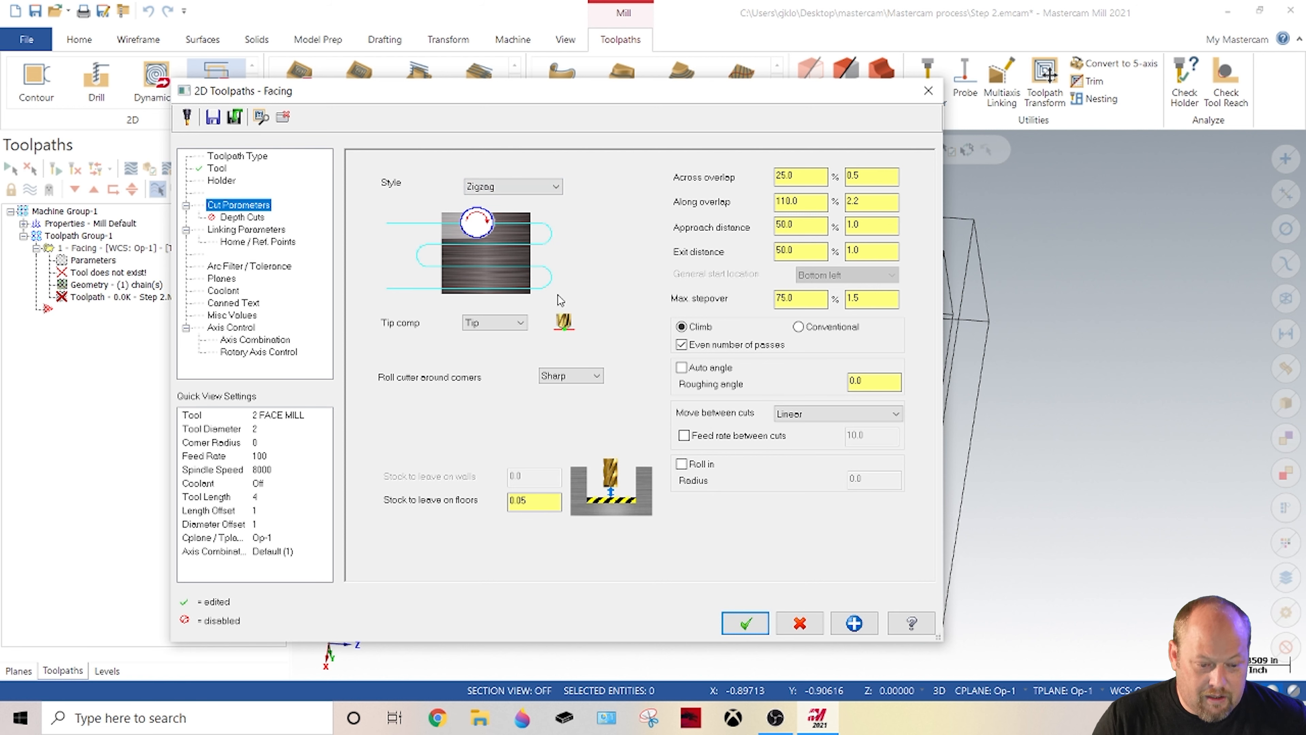
Step: Set moves between cuts to High speed loops, turn off even number of passes, and set stock to leave on floors to 0.0
click(827, 415)
click(831, 433)
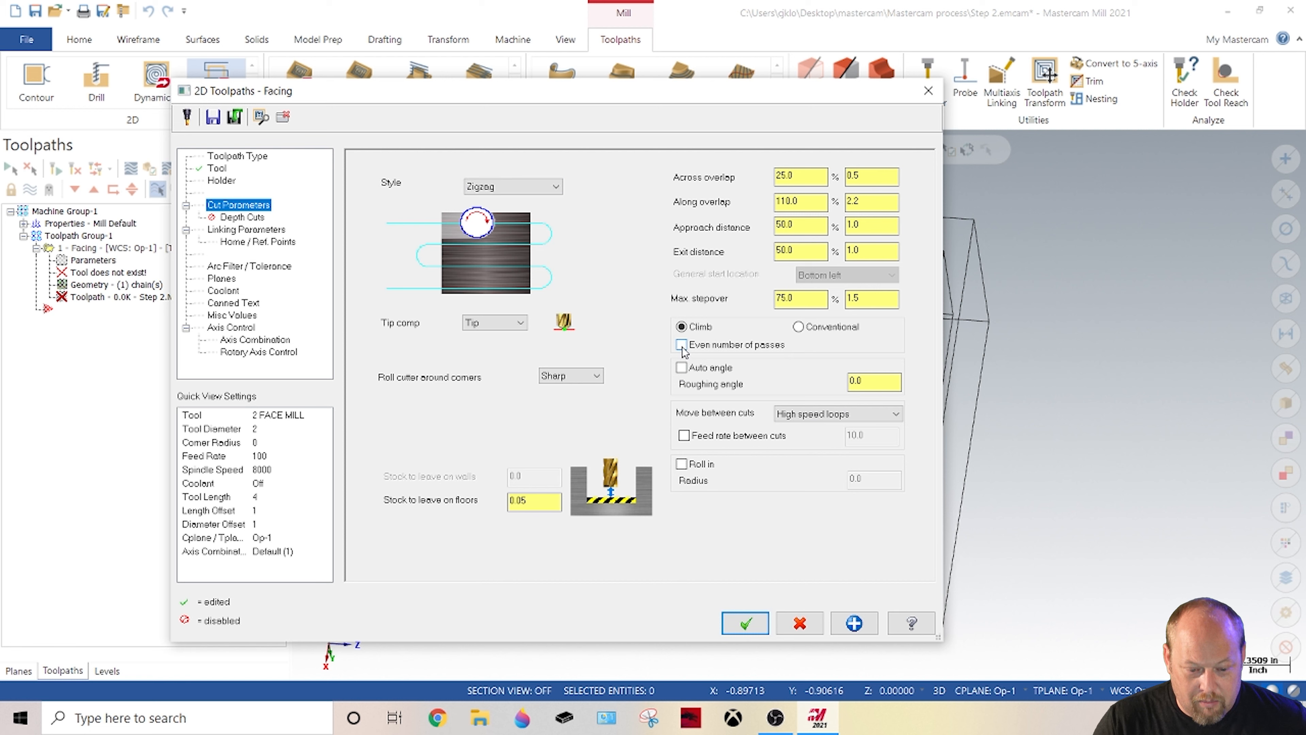
drag(563, 497, 396, 489)
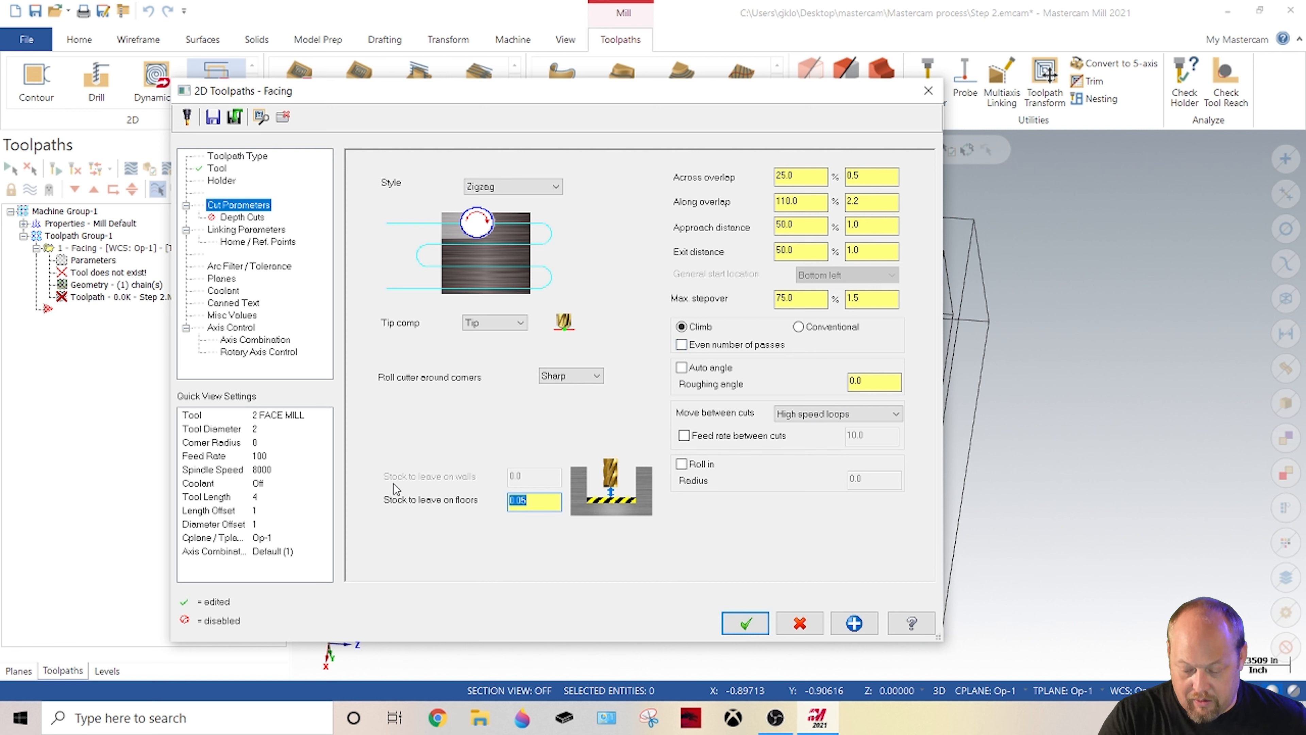
key(BackSpace)
key(Return)
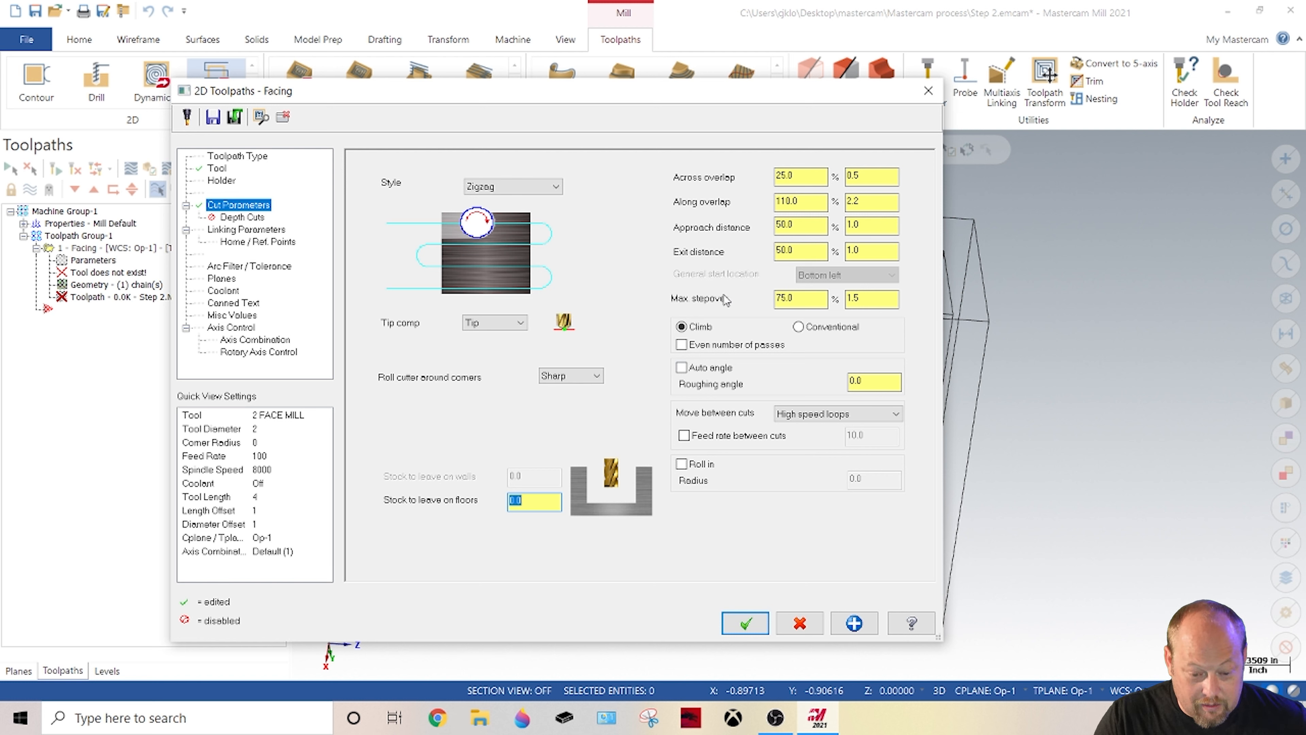
Step: Enable clearance at 1.0 in the facing operation's linking parameters and set the retract to 0.1
click(245, 219)
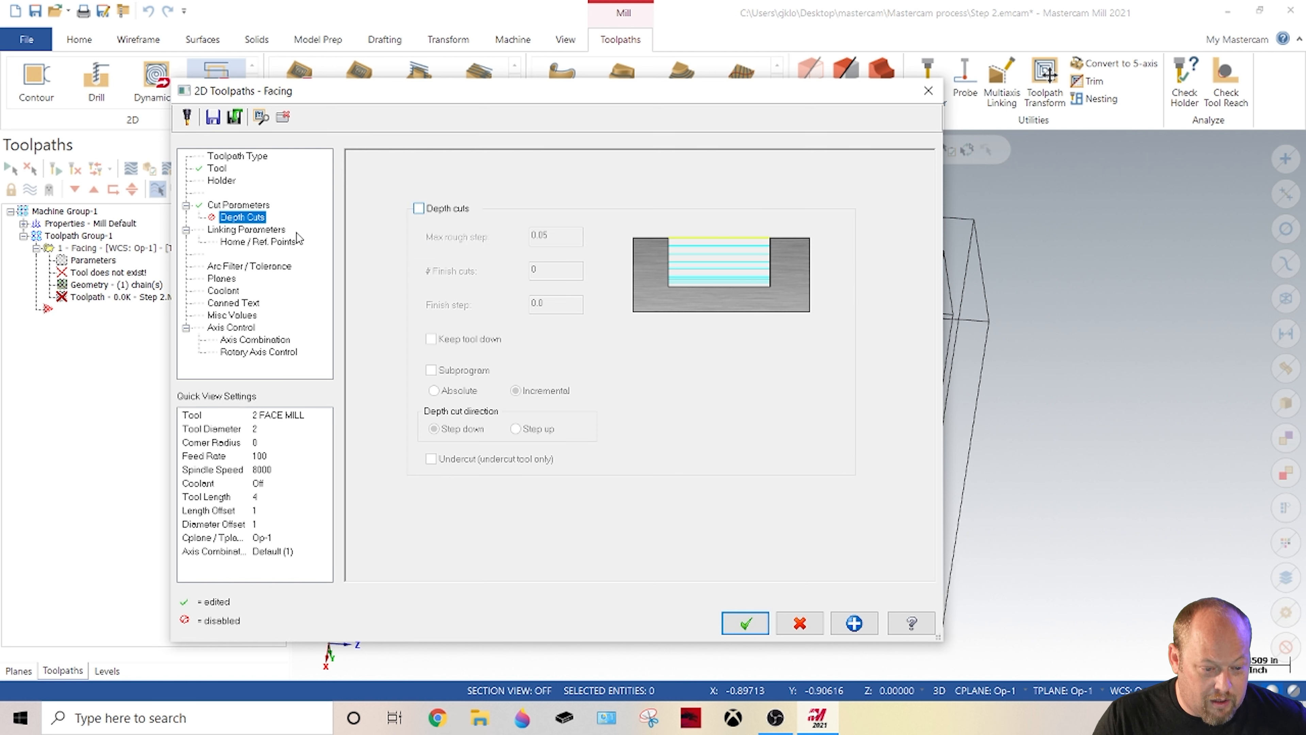
click(278, 229)
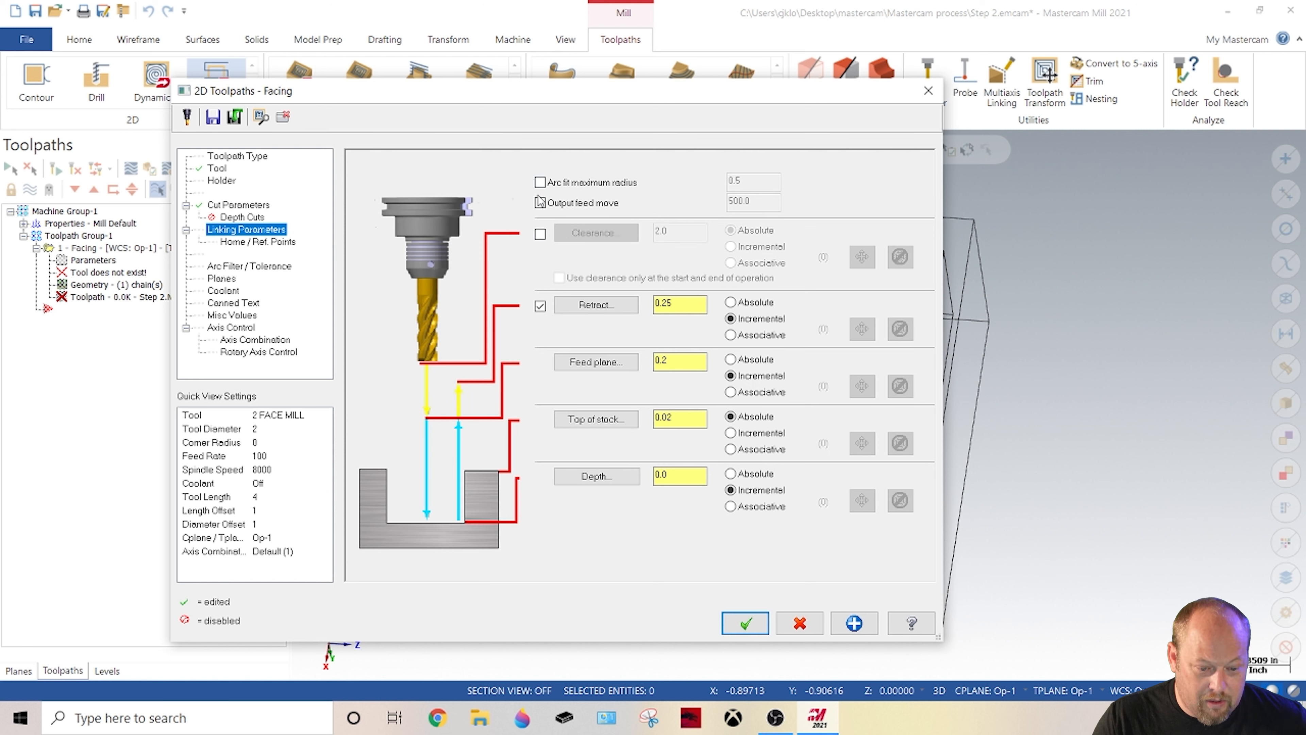
click(540, 234)
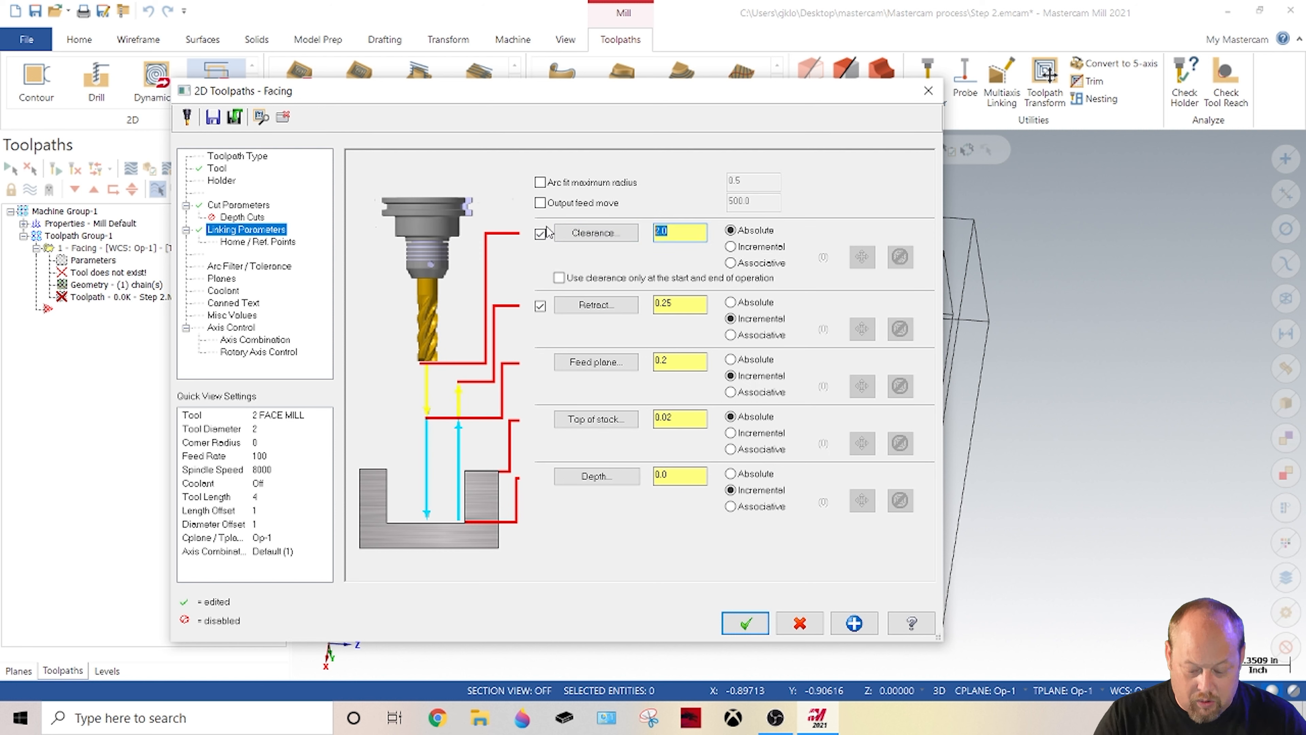
text(1.0)
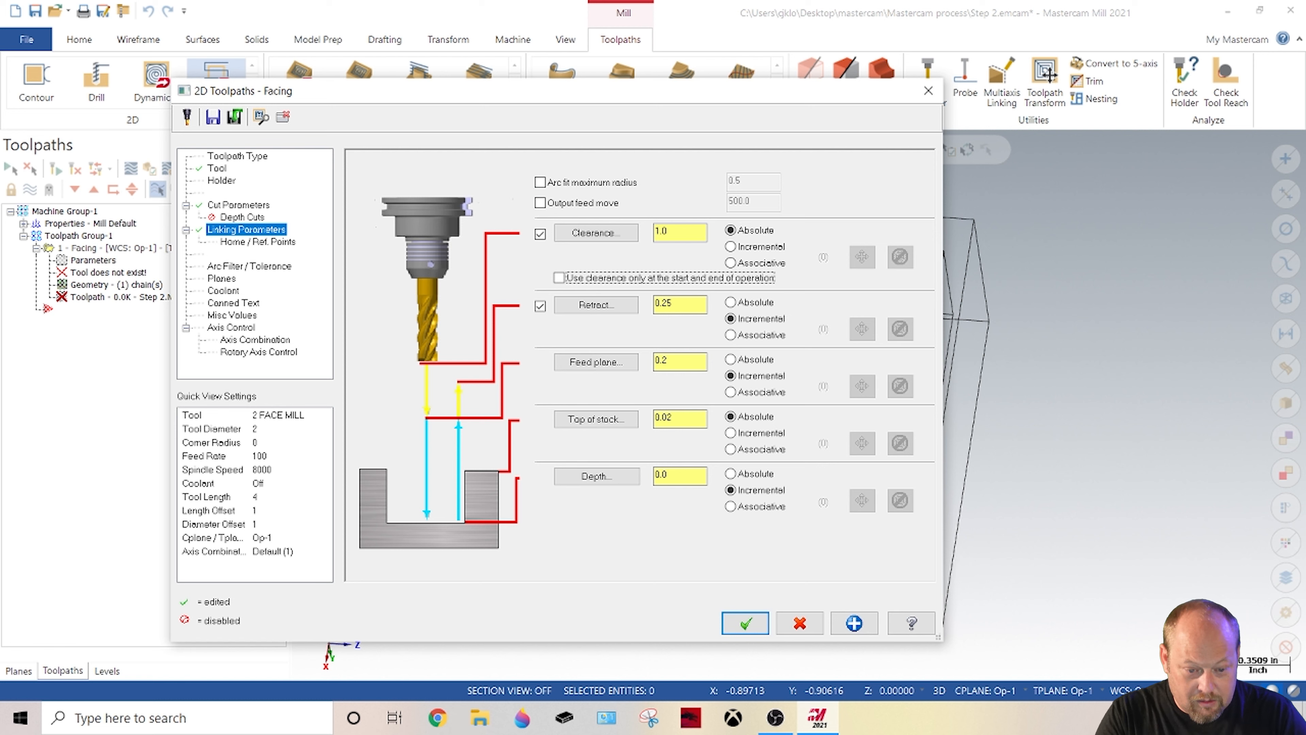
key(Tab)
key(Tab)
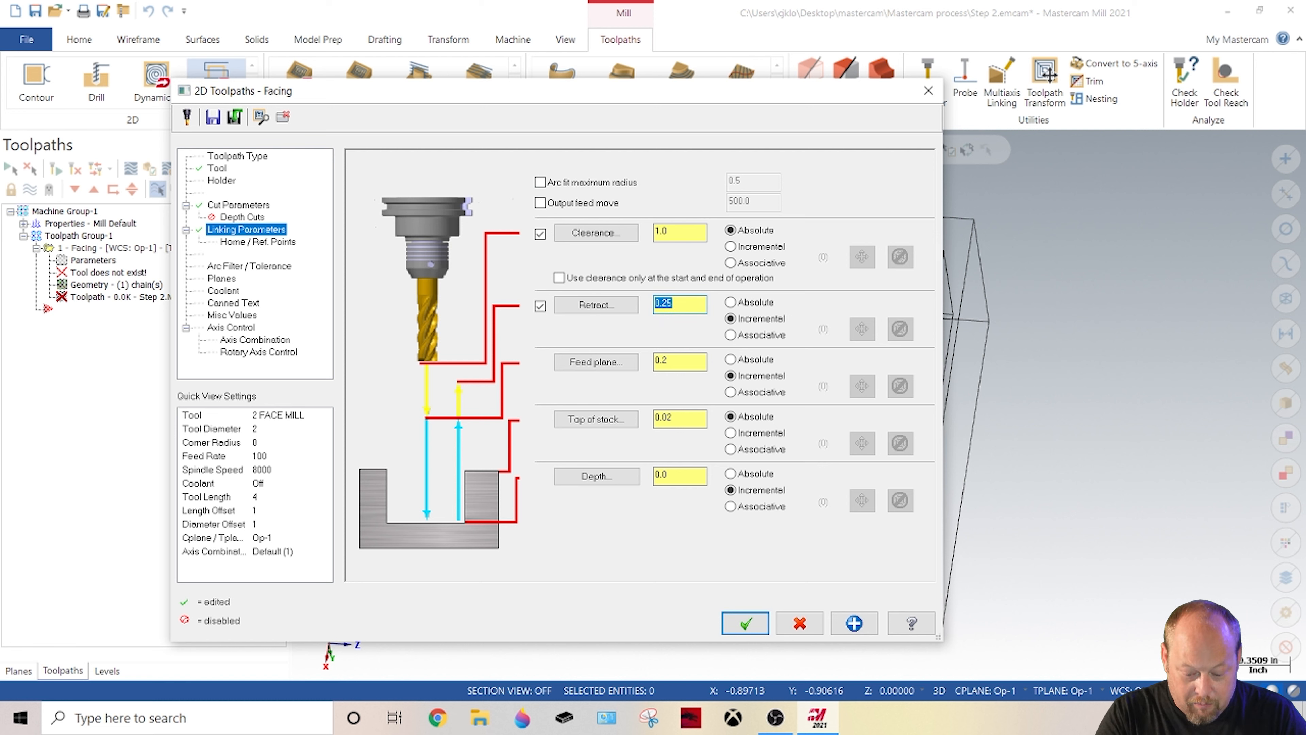
key(BackSpace)
text(.1)
key(Tab)
key(Tab)
key(Tab)
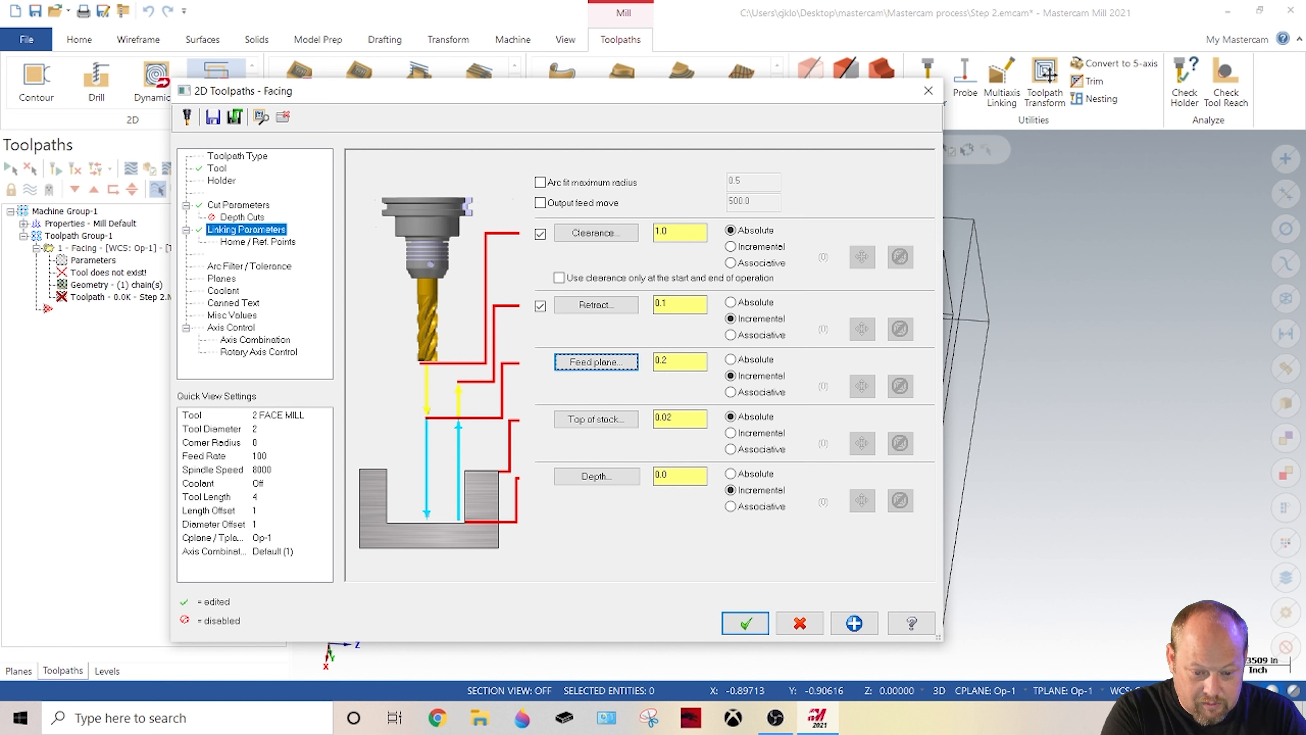
Step: Set the facing operation's feed plane to 0.1 and its top of stock to 0.0
text(.1)
key(Tab)
key(Tab)
key(Tab)
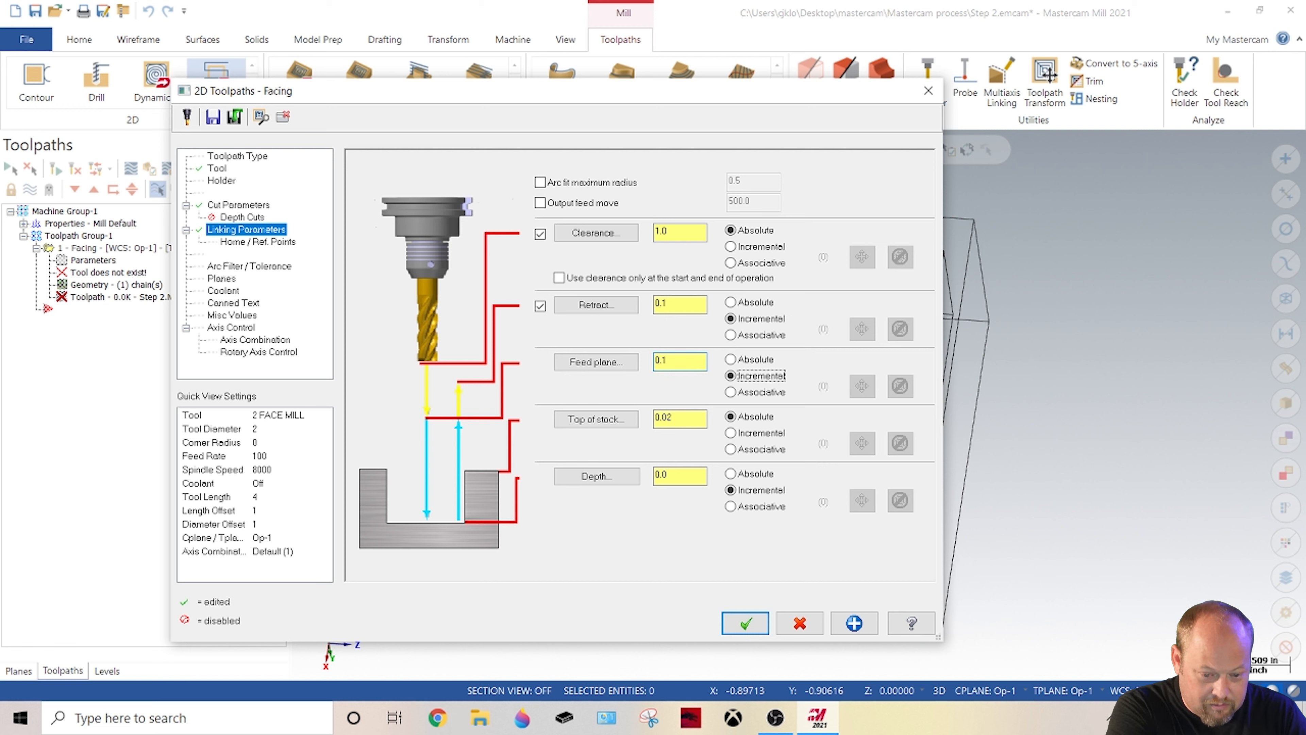
key(BackSpace)
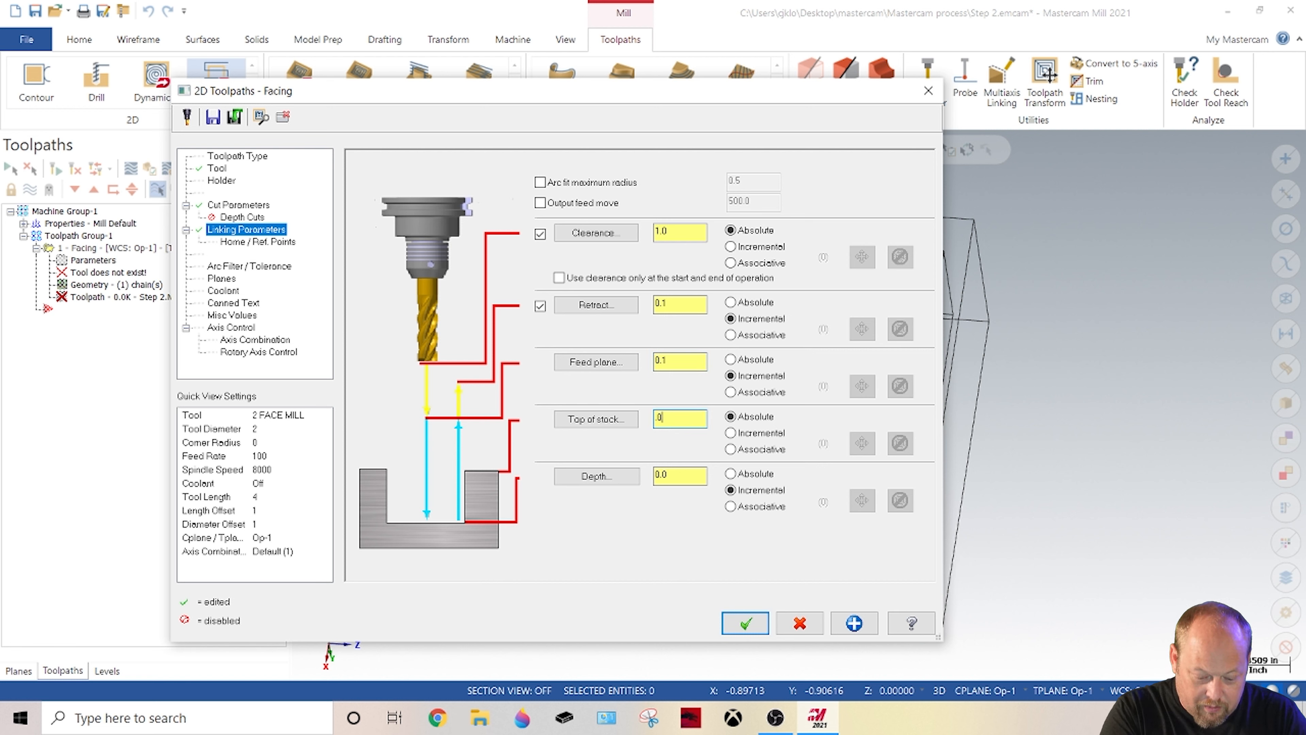
text(0)
key(Tab)
key(Tab)
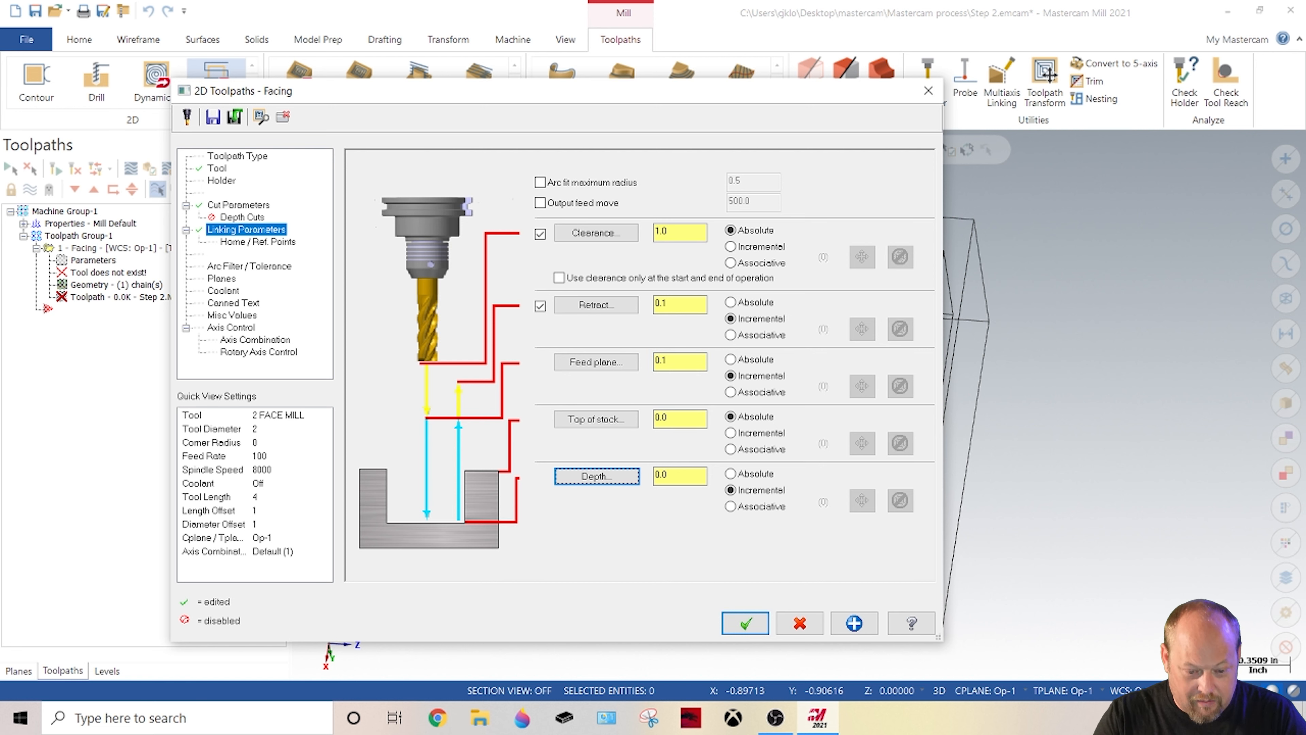
Step: Switch depth, feed plane and retract to Absolute and save the facing parameters to the defaults library
click(730, 474)
click(730, 359)
click(731, 302)
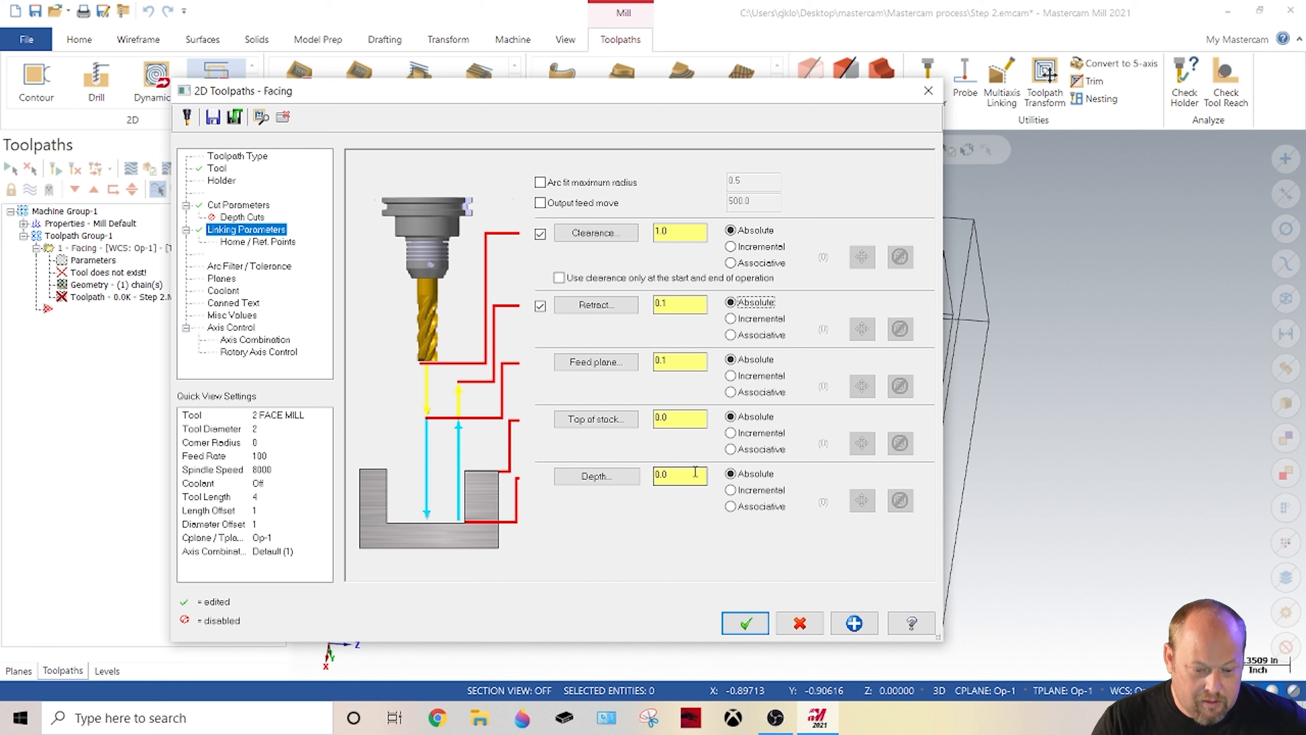
click(213, 117)
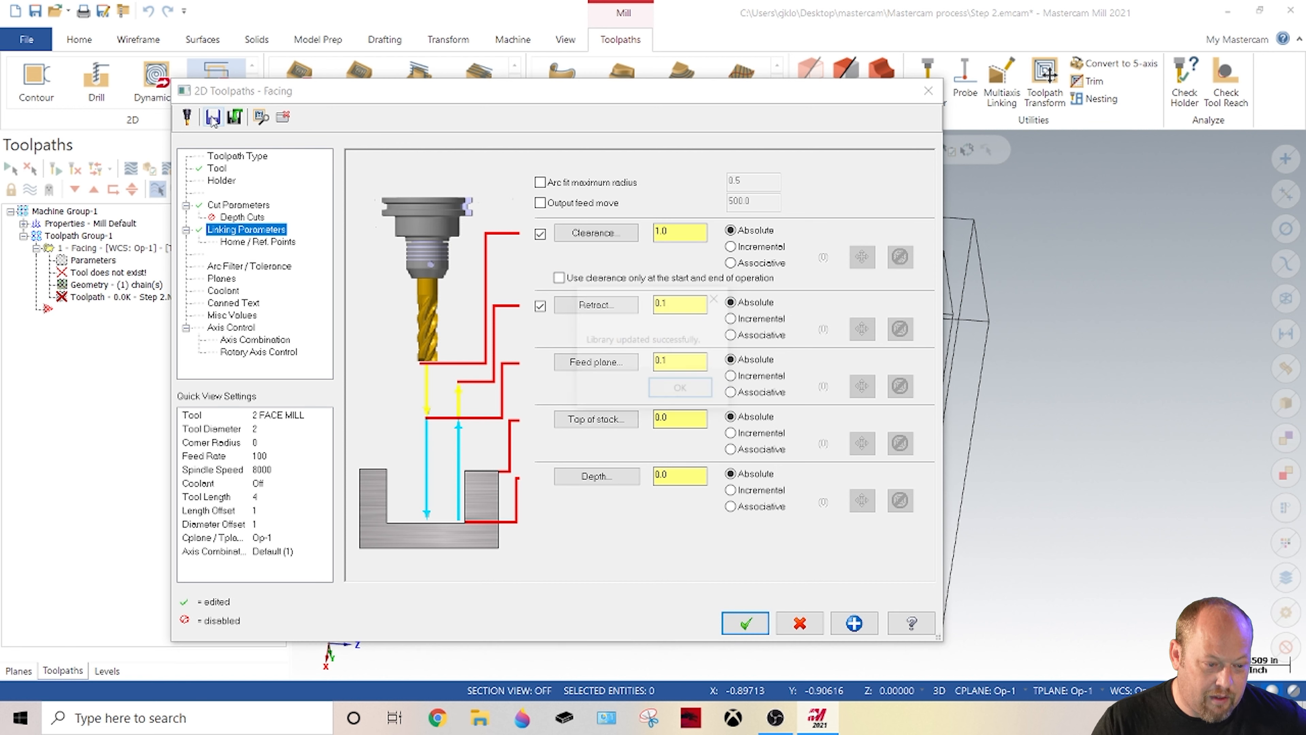
click(691, 388)
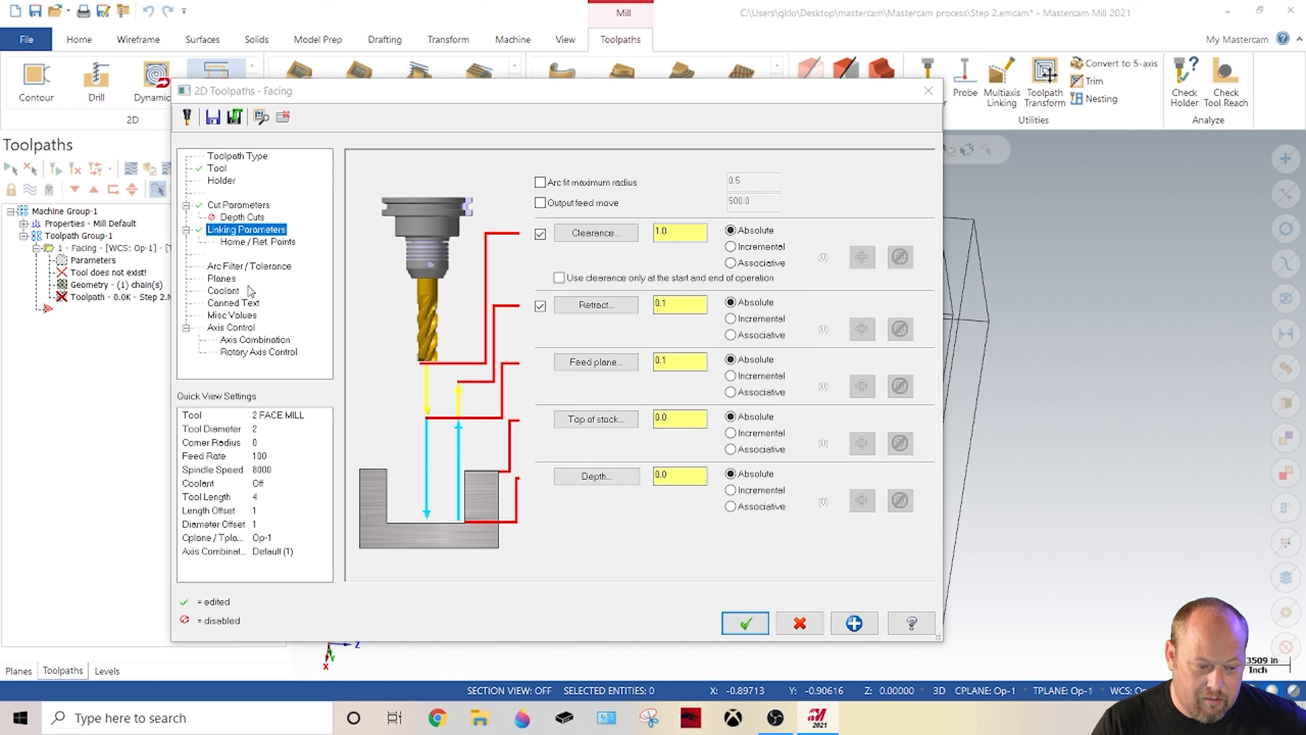
Step: Turn flood coolant on, save it to the defaults library as well, and accept the facing operation
click(223, 292)
click(680, 252)
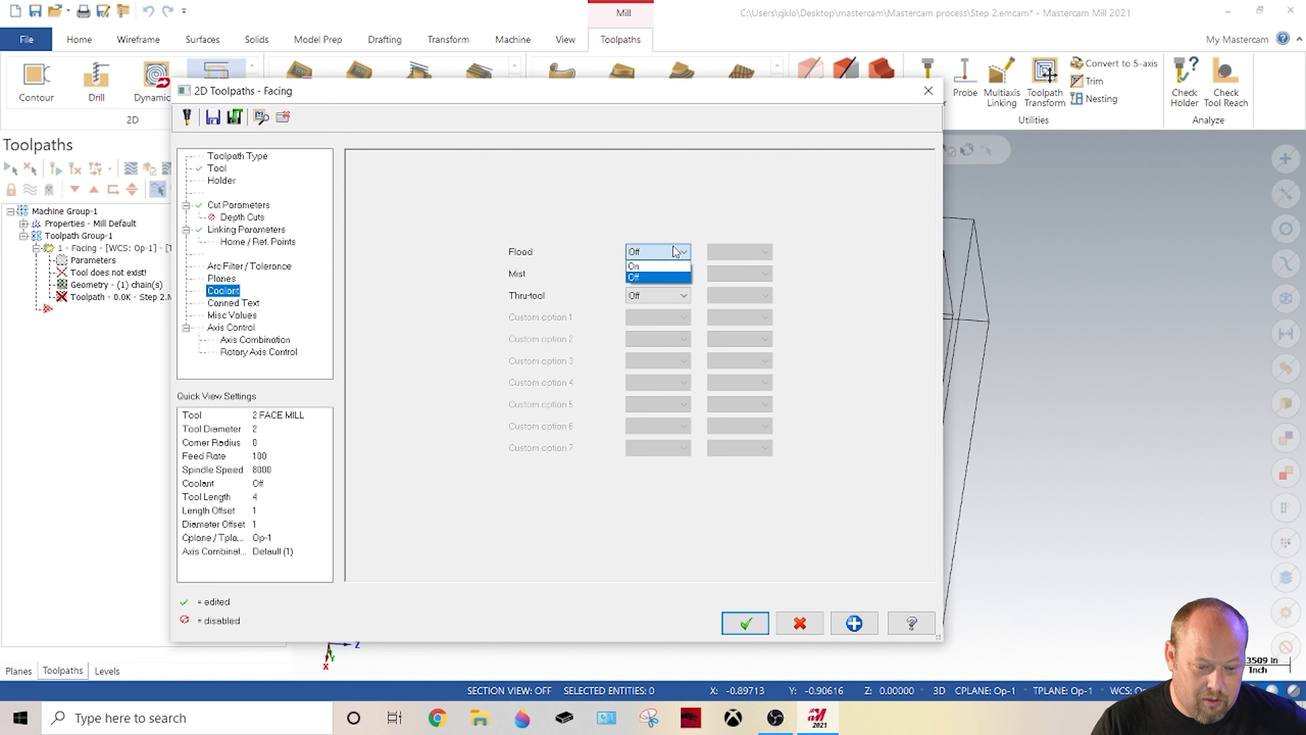
click(672, 266)
click(213, 117)
click(683, 389)
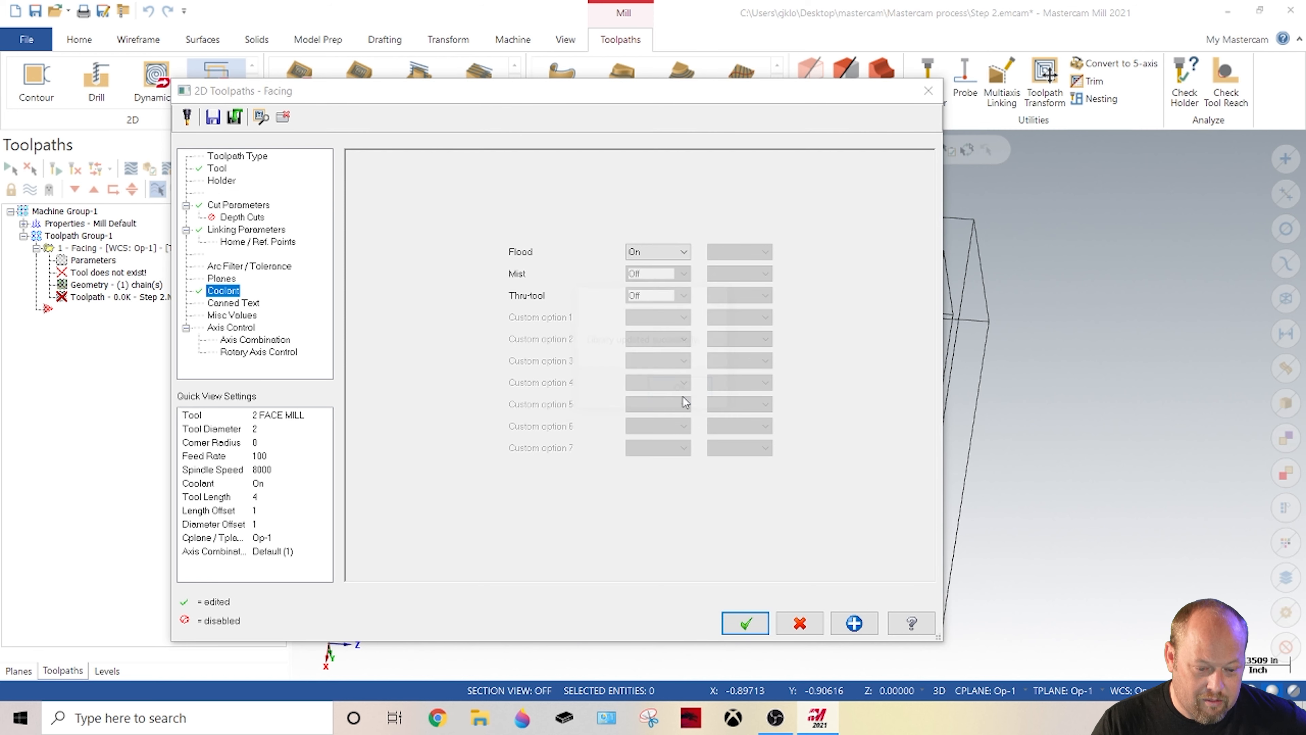
click(746, 623)
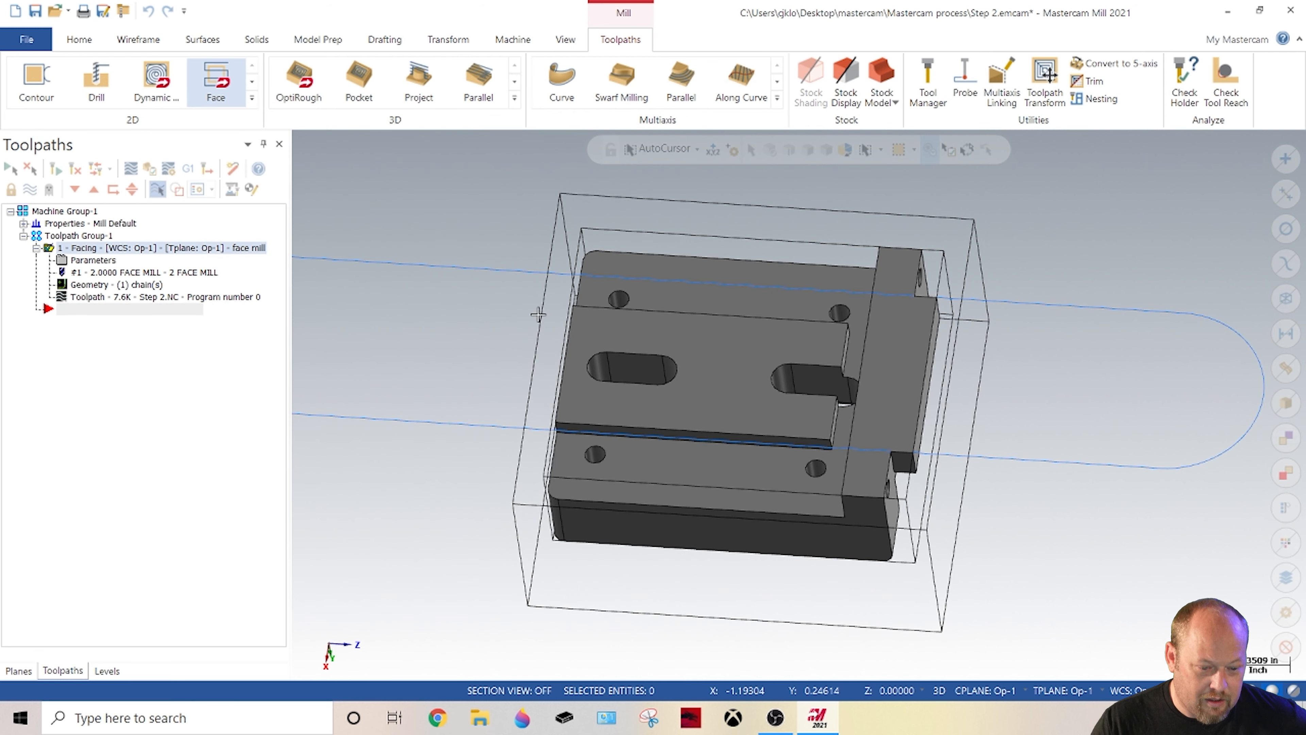
Step: Backplot the facing toolpath to check the face mill's passes over the part
scroll(525, 350, down, 3)
click(129, 168)
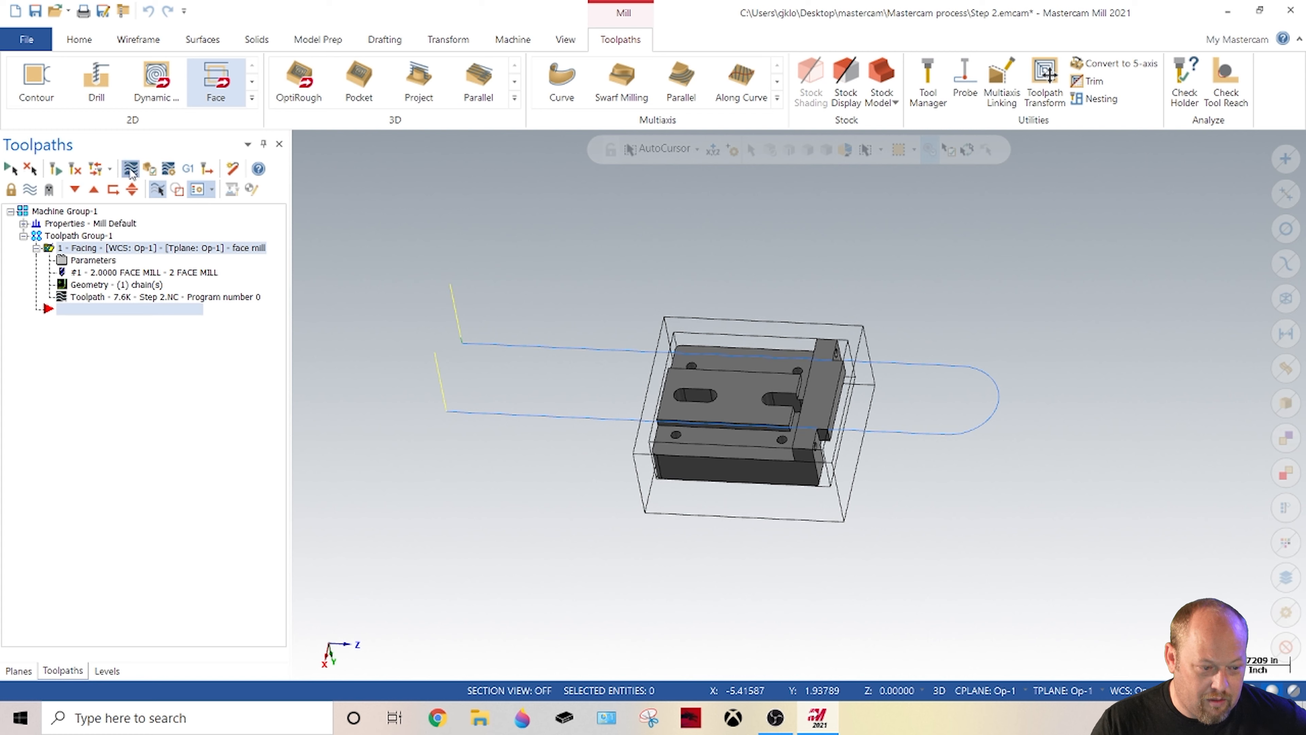
scroll(768, 339, down, 5)
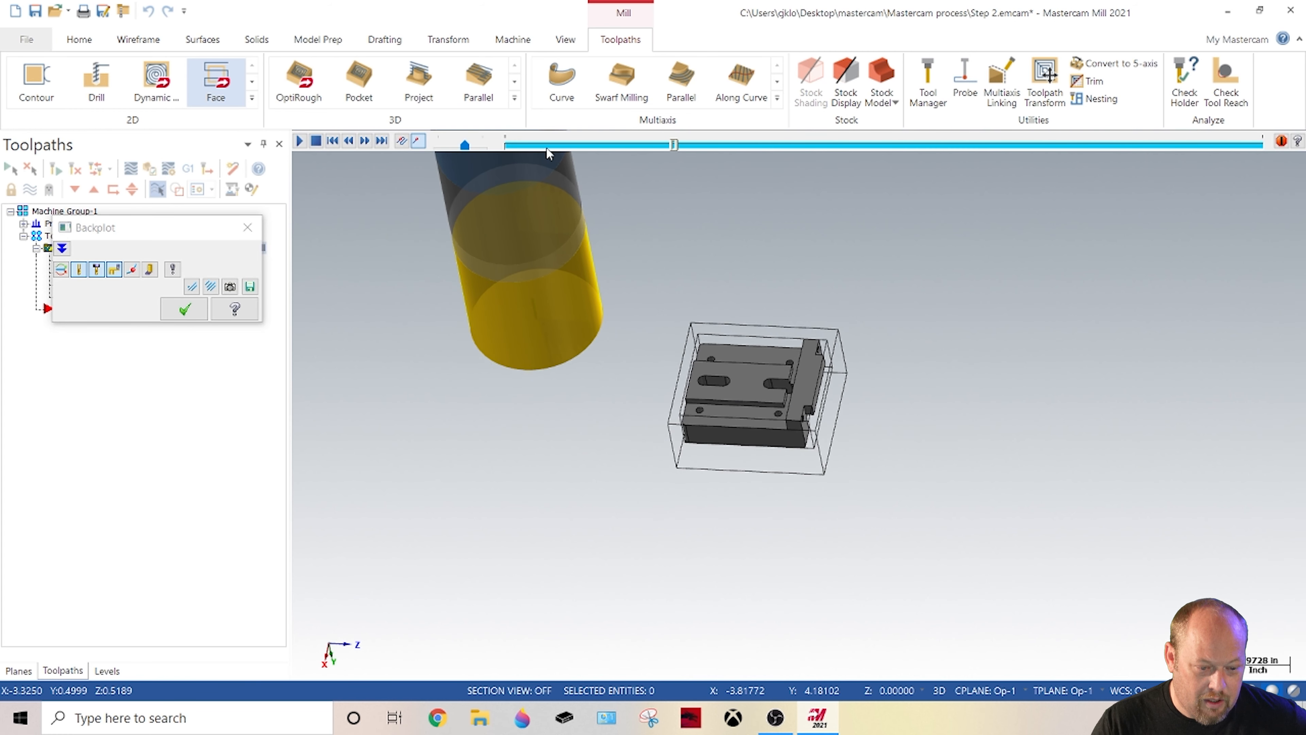
drag(465, 146, 506, 143)
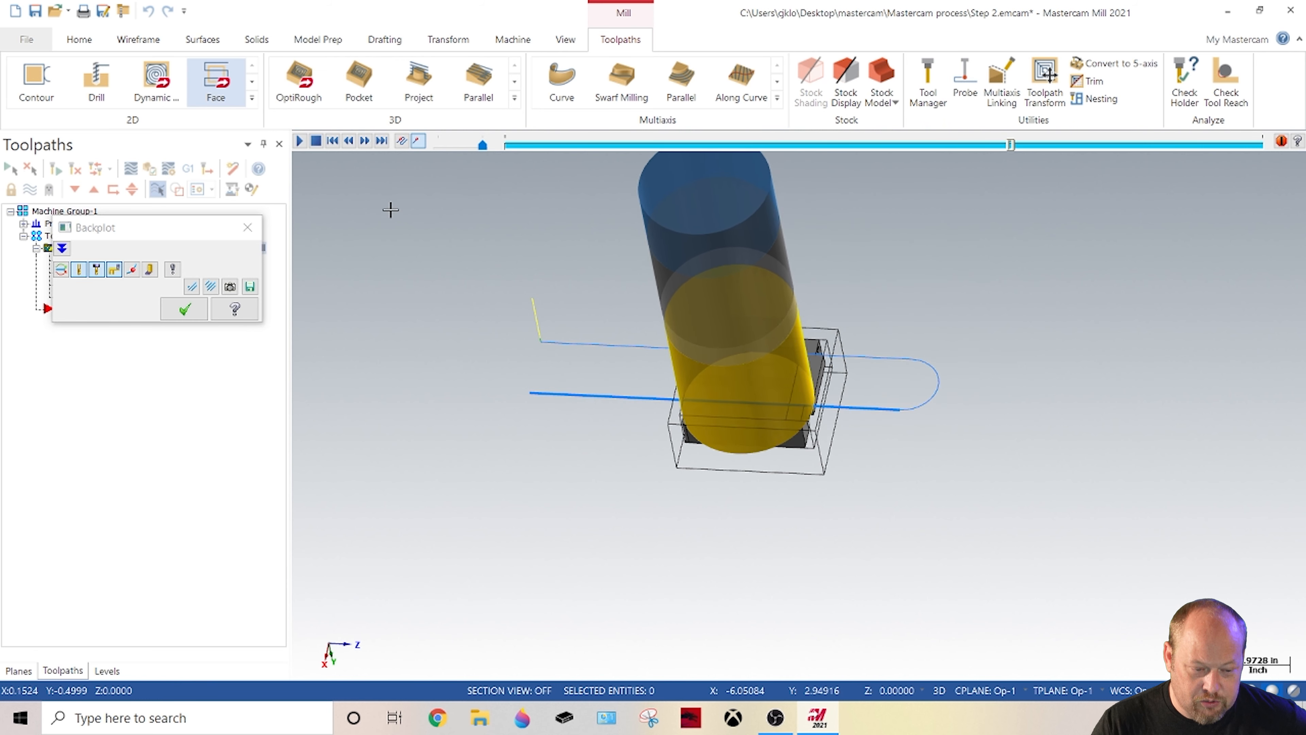
click(247, 227)
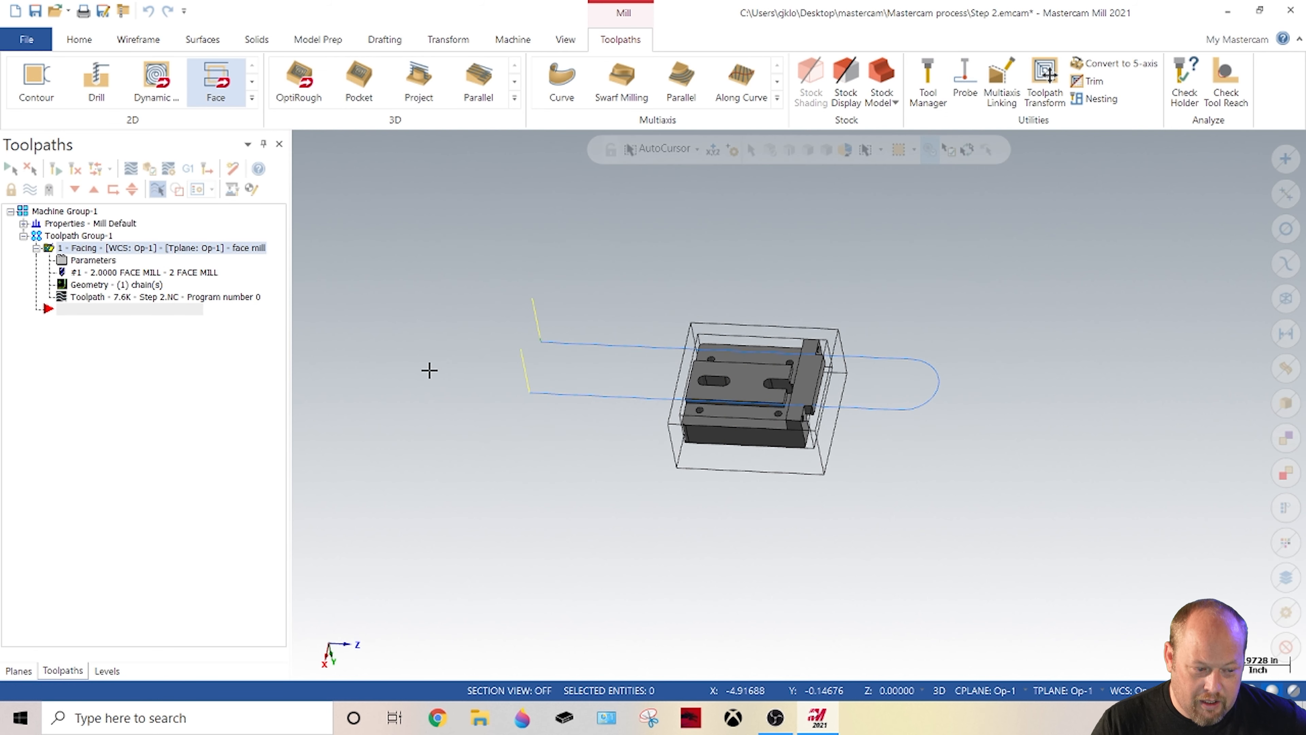
click(44, 82)
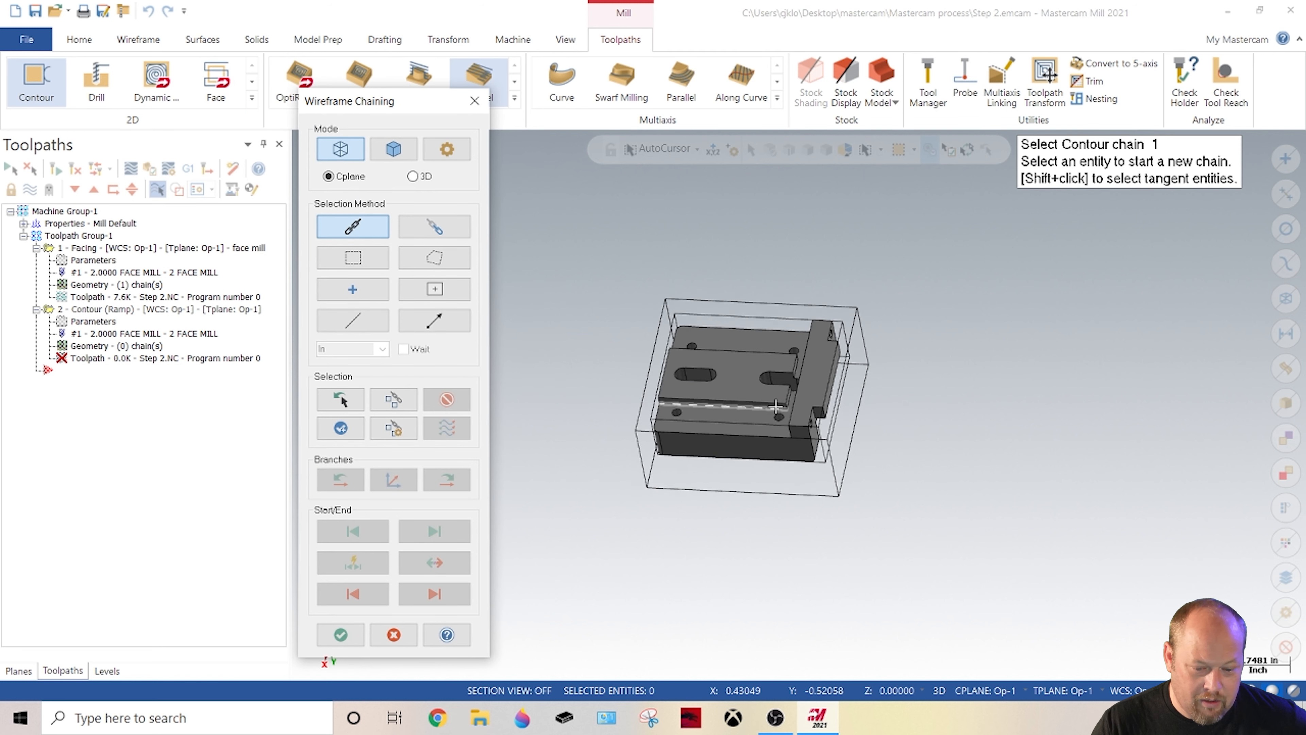
scroll(792, 404, up, 5)
middle_drag(843, 346, 805, 344)
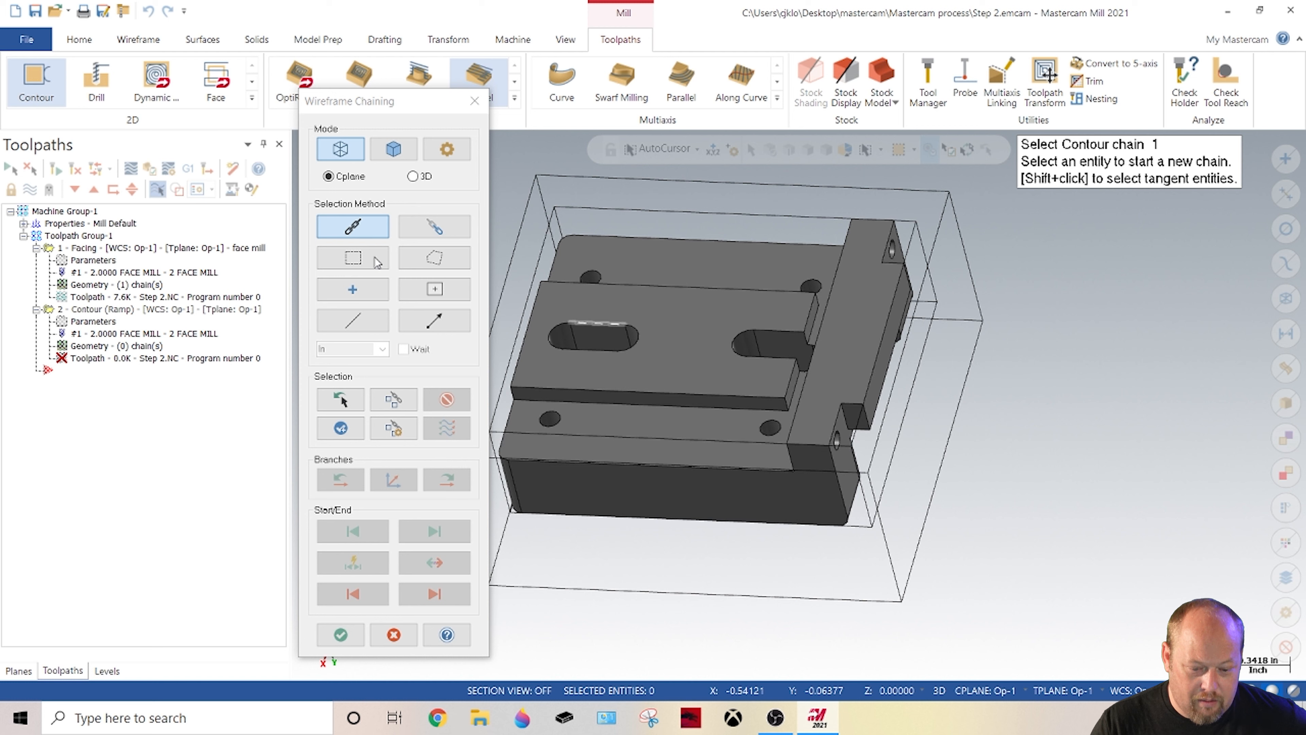
Step: Make Wireframe the active level and hide the Bounding box and Stock size levels, keeping the Solid model level shown
click(107, 670)
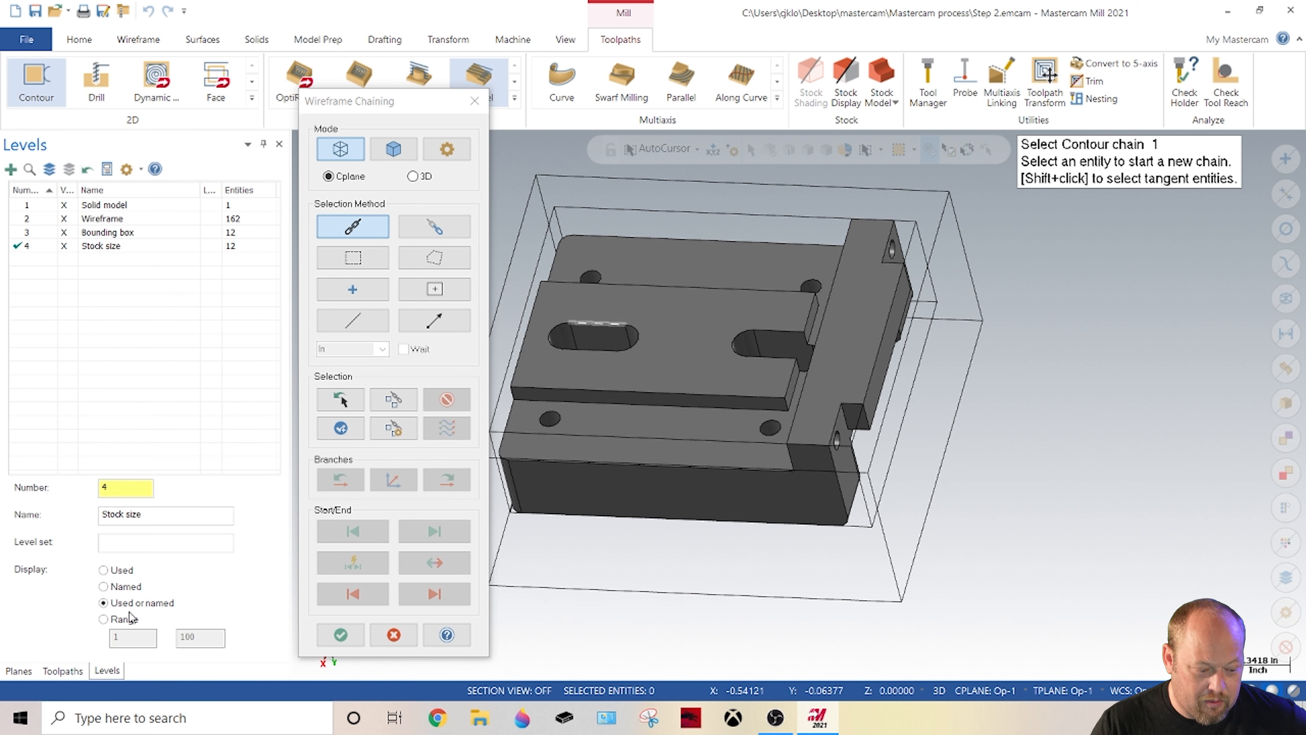
click(64, 218)
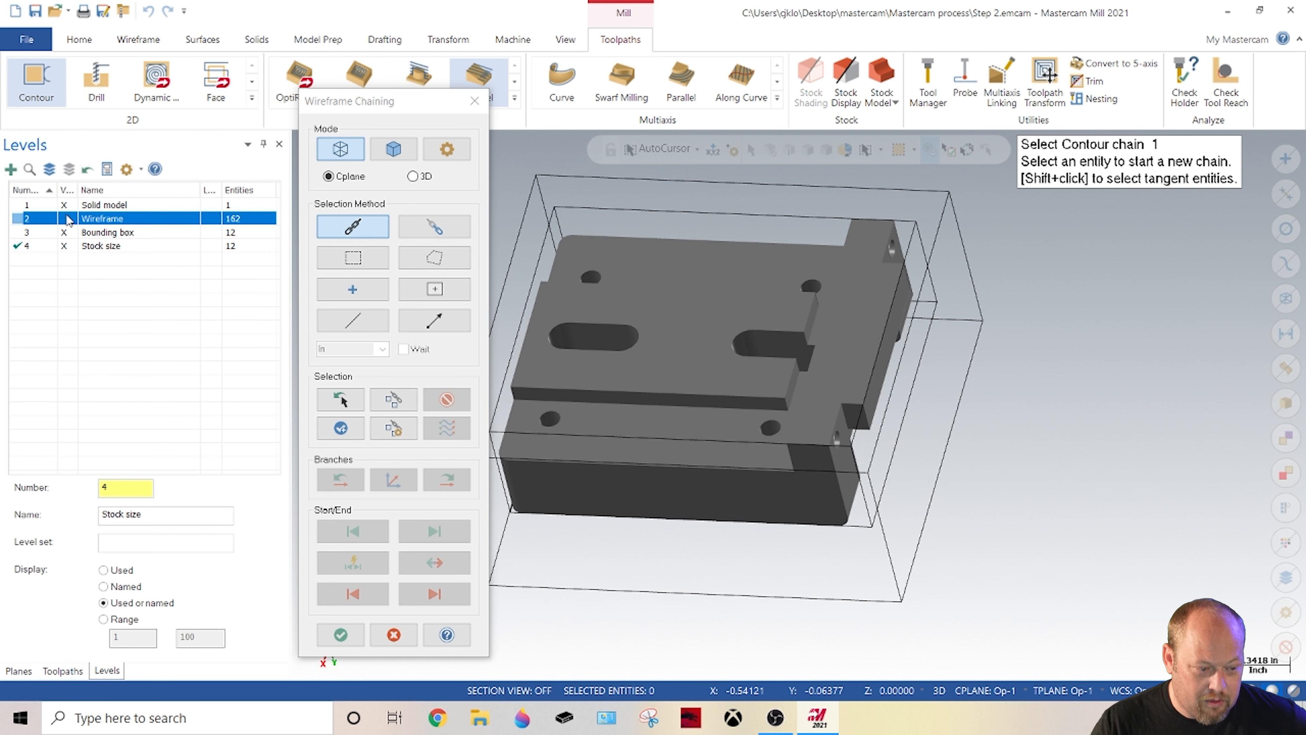
click(64, 205)
click(21, 219)
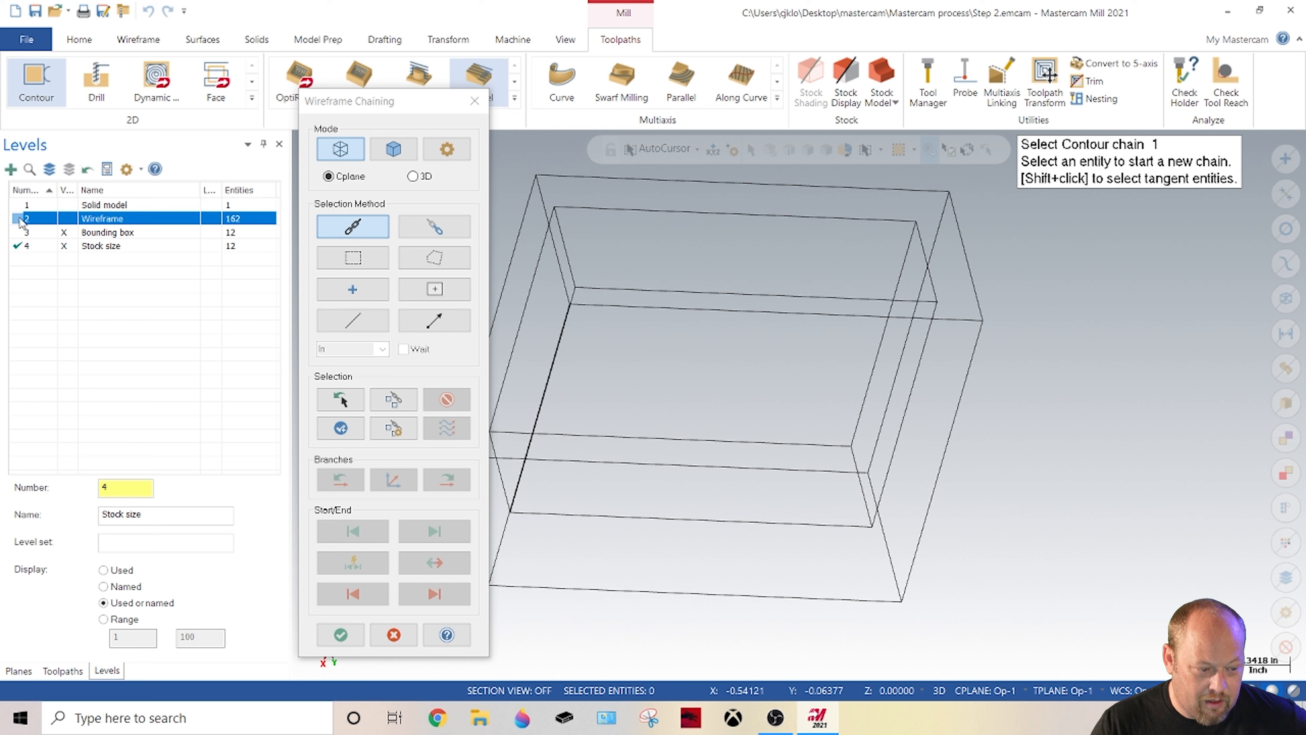
click(64, 232)
click(66, 246)
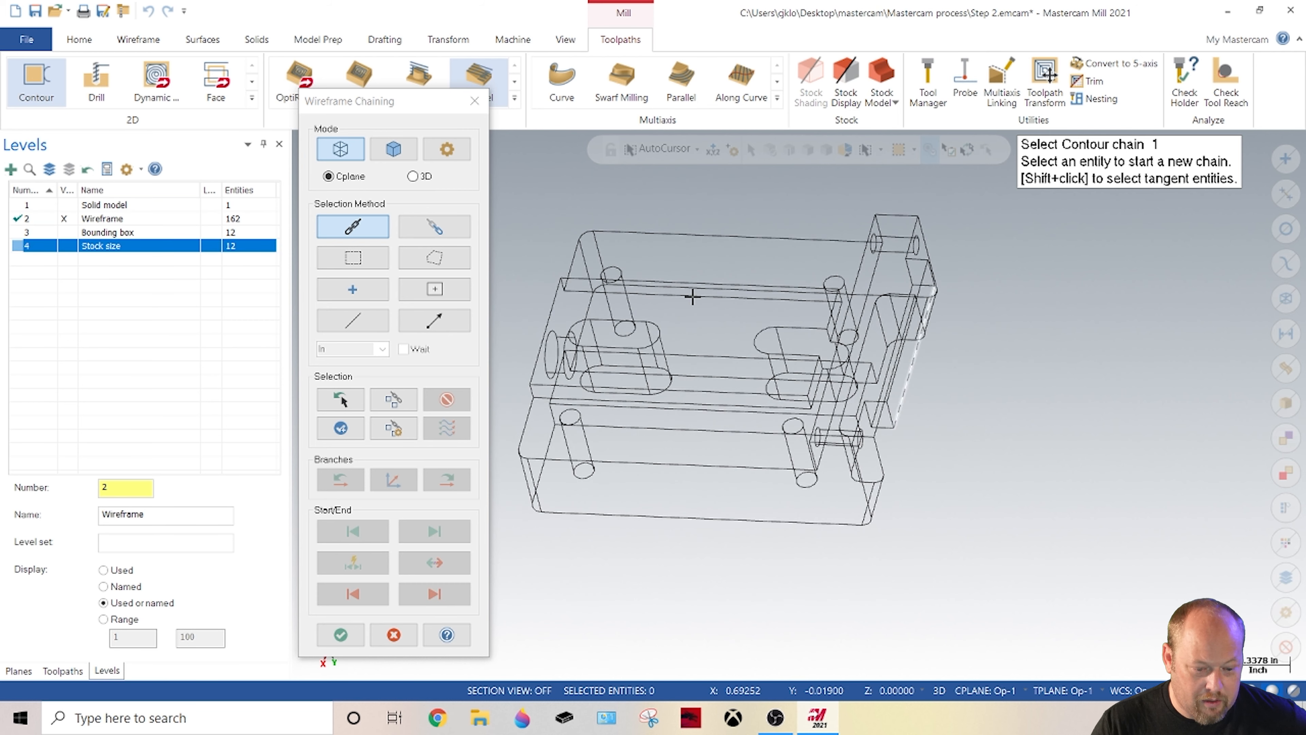
click(64, 205)
scroll(972, 407, down, 2)
scroll(872, 515, up, 3)
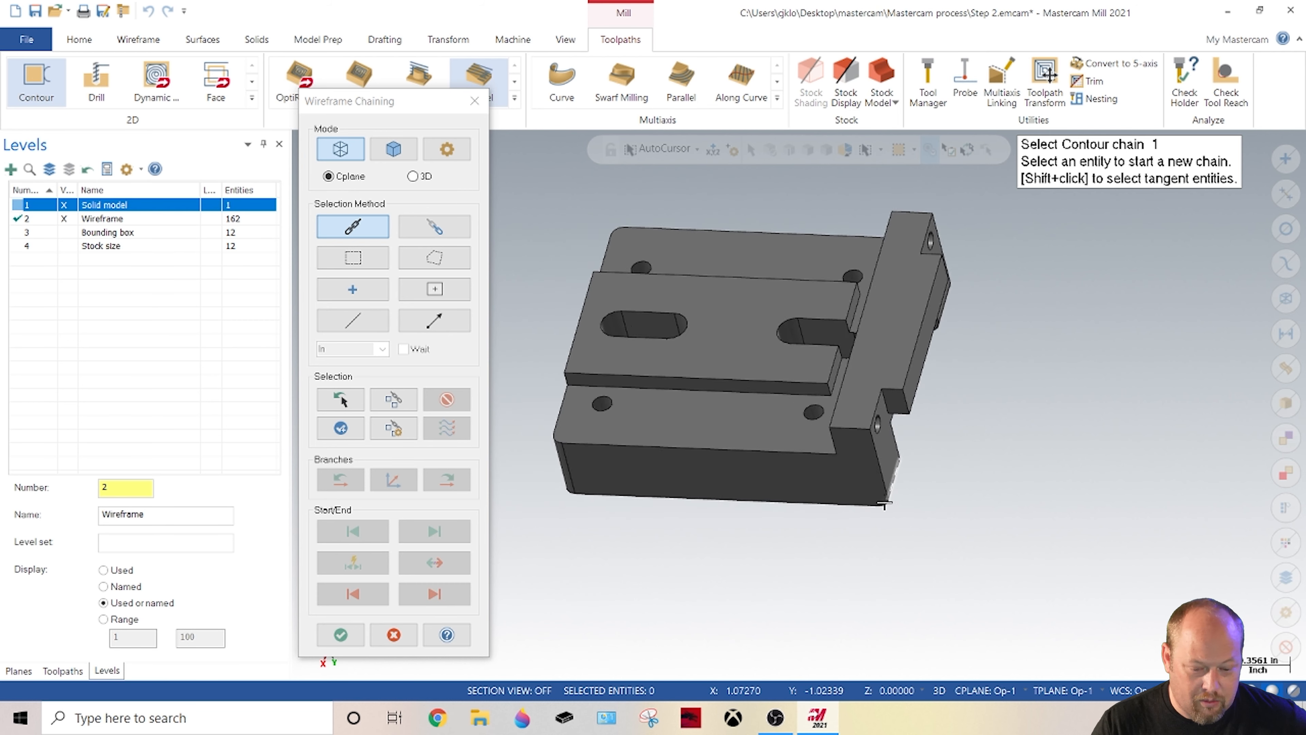
middle_drag(876, 375, 940, 382)
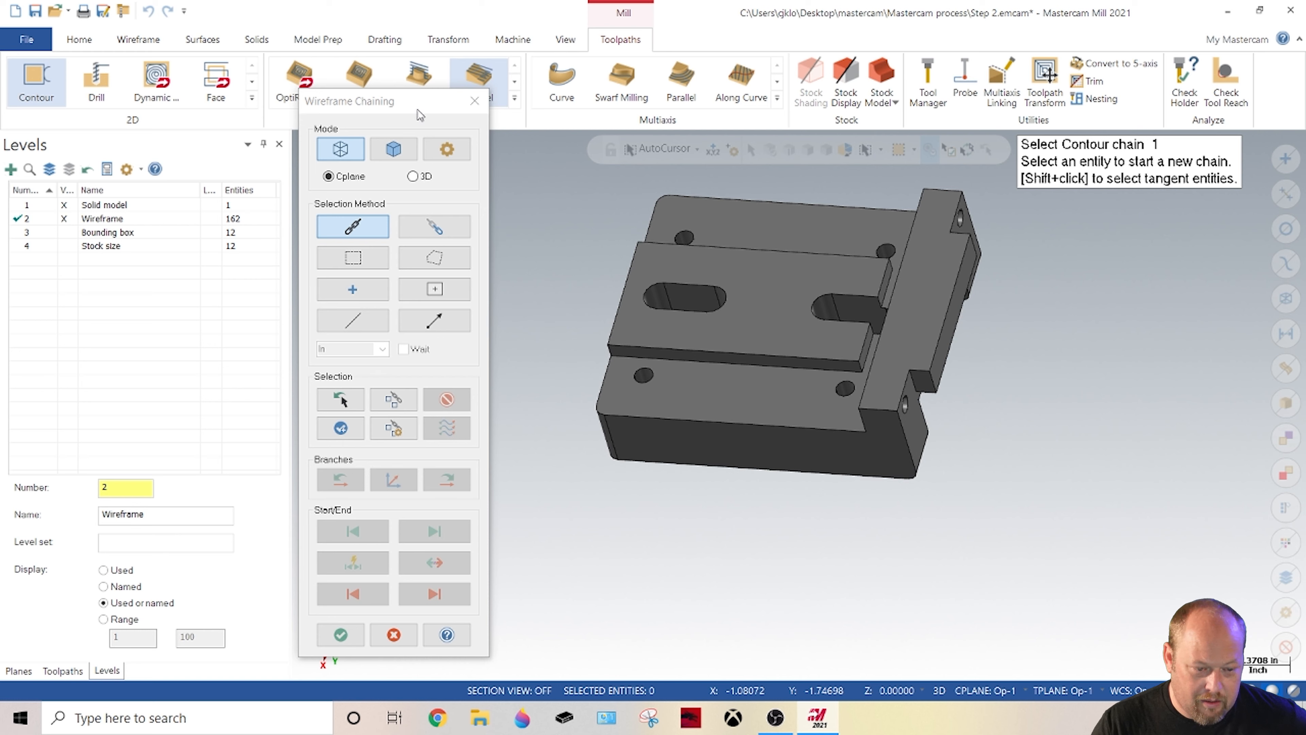
Step: Cancel the contour chaining and discard the unfinished contour operation
click(474, 104)
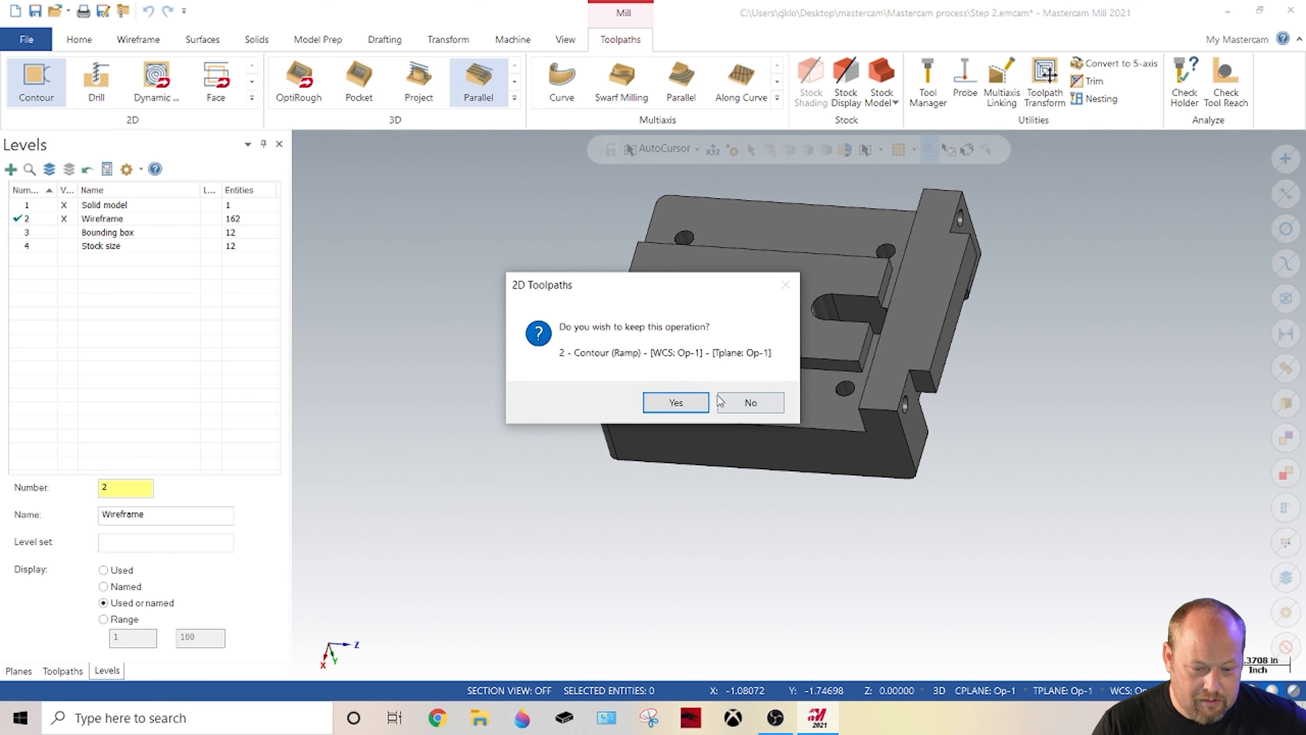
click(746, 402)
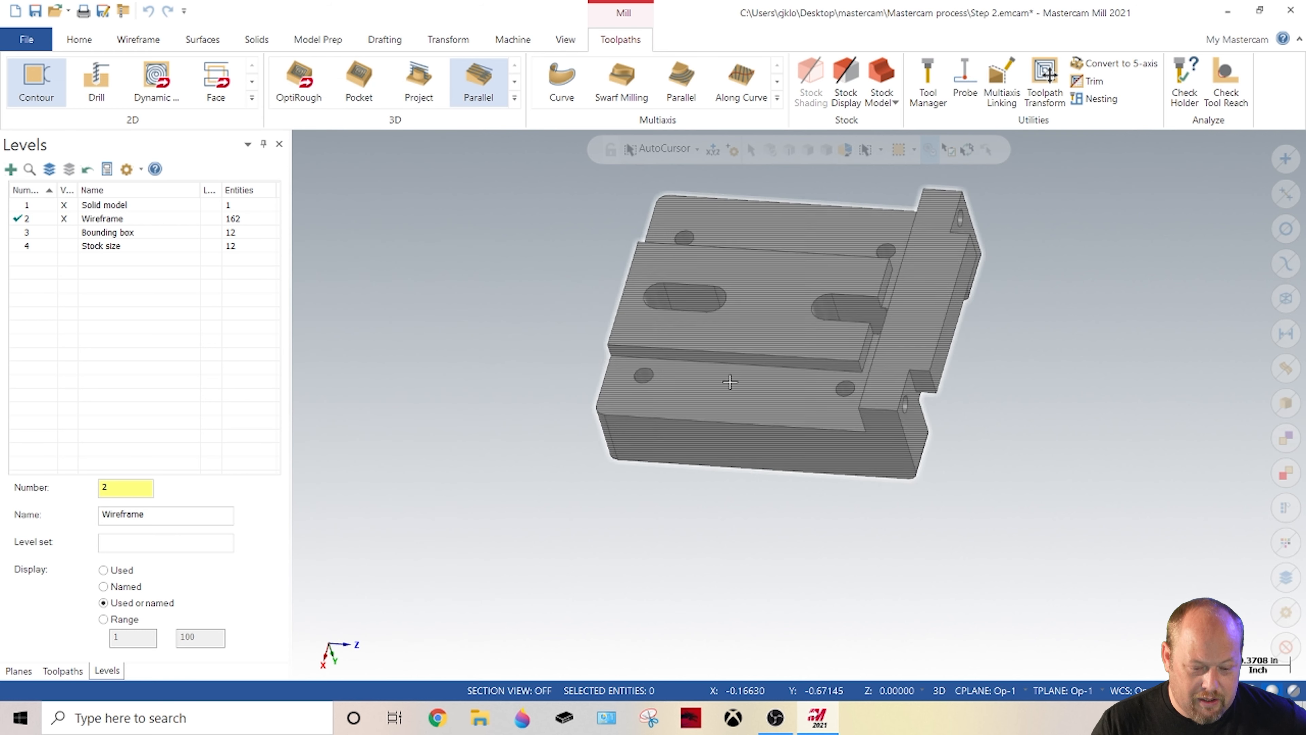
scroll(477, 354, up, 1)
click(72, 671)
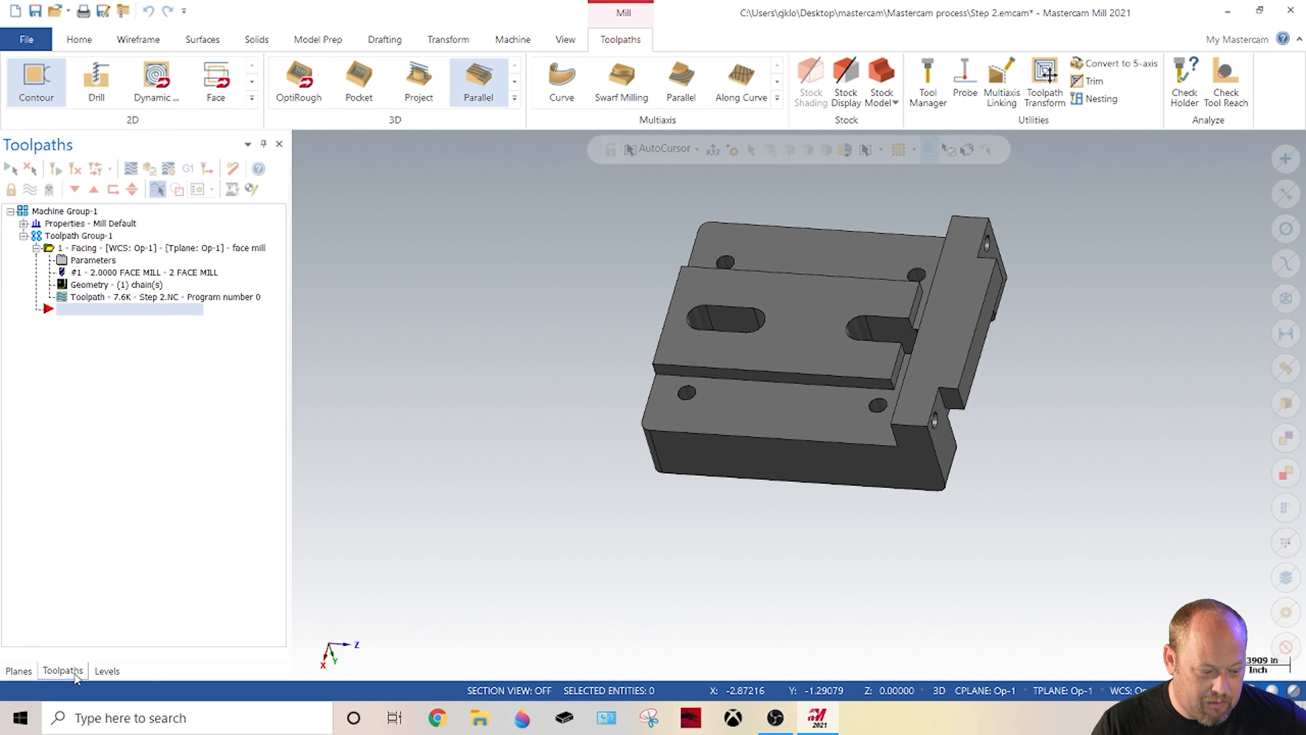
Step: Create level 10 as the active level and name it "op-10 tool paths"
click(109, 669)
double_click(126, 493)
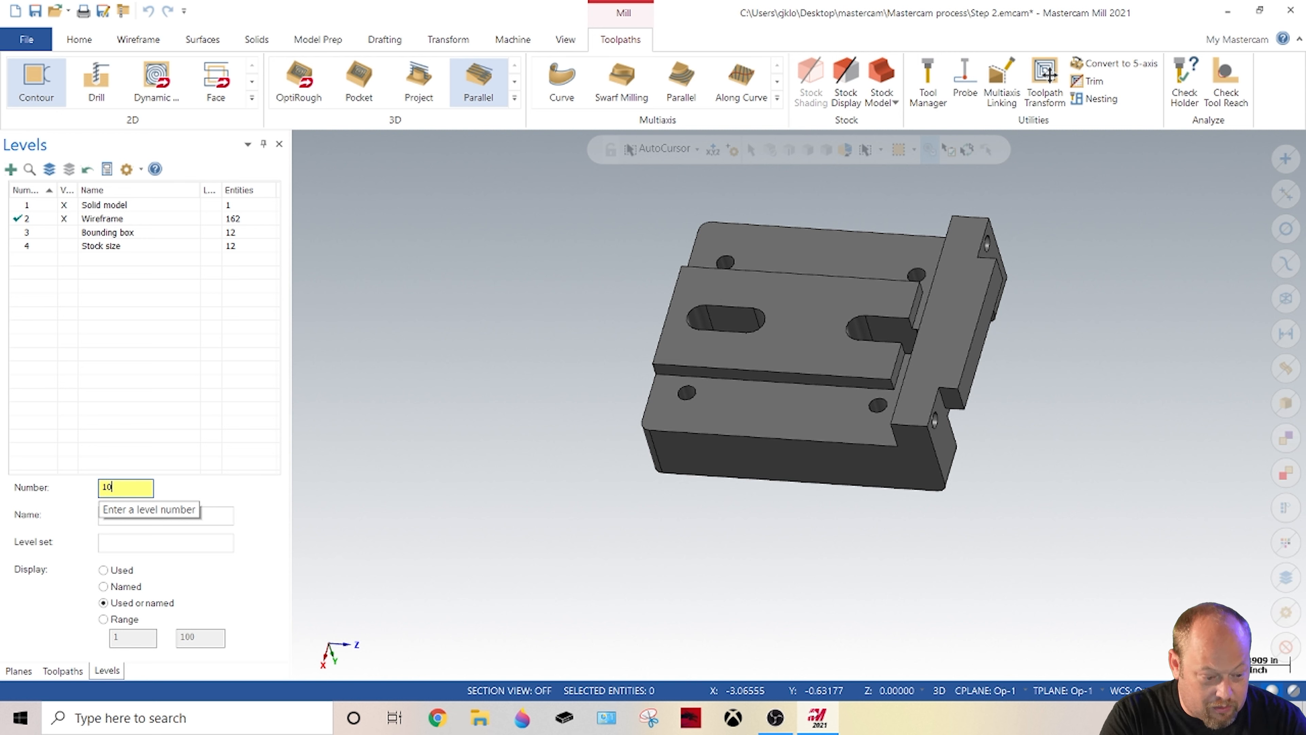
key(Tab)
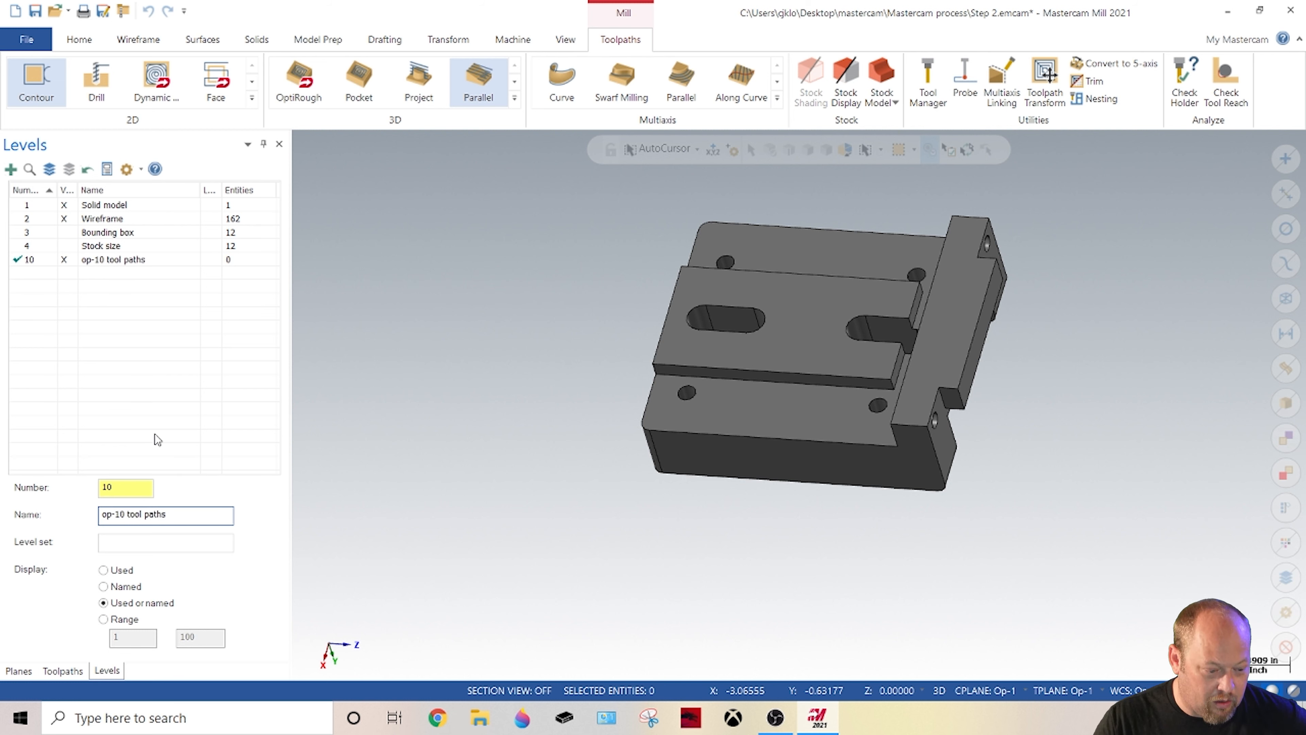
Step: Copy the part's two rounded corner arcs and the outer straight edge line opposite them to active level 10
scroll(866, 514, up, 5)
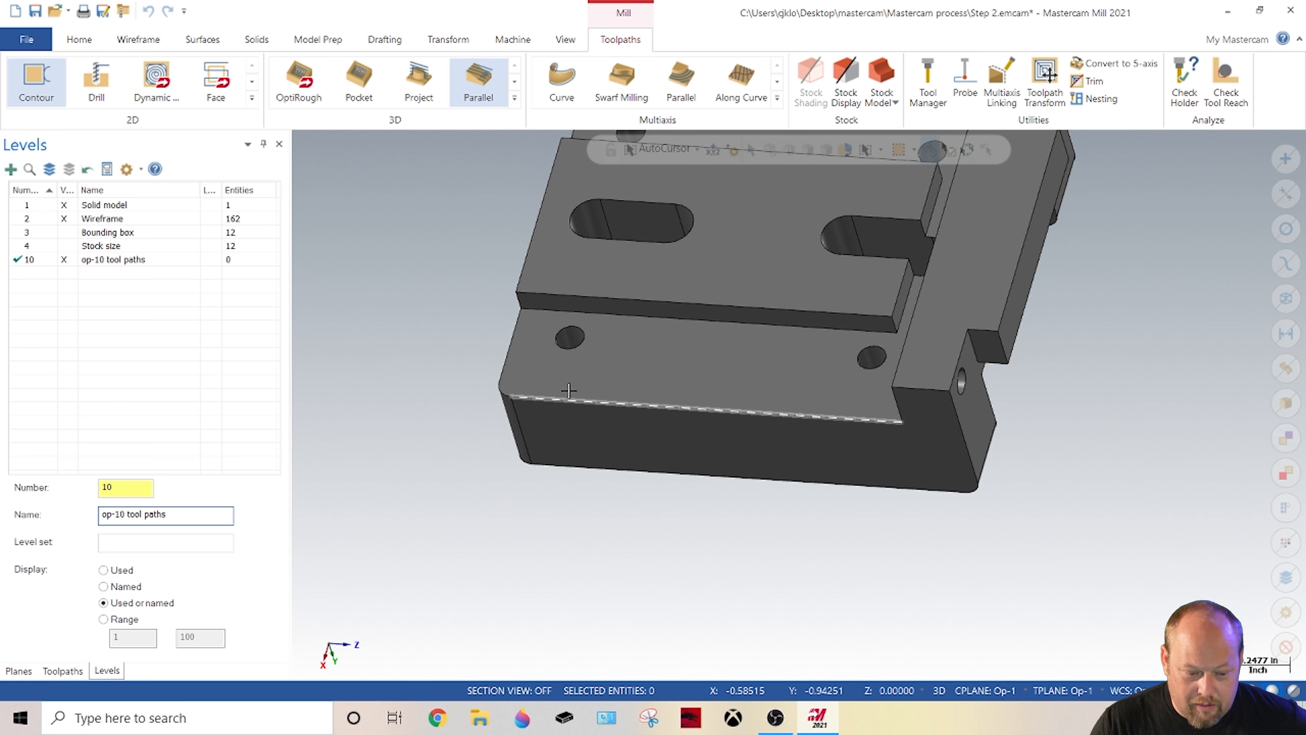
middle_drag(572, 395, 656, 385)
click(497, 391)
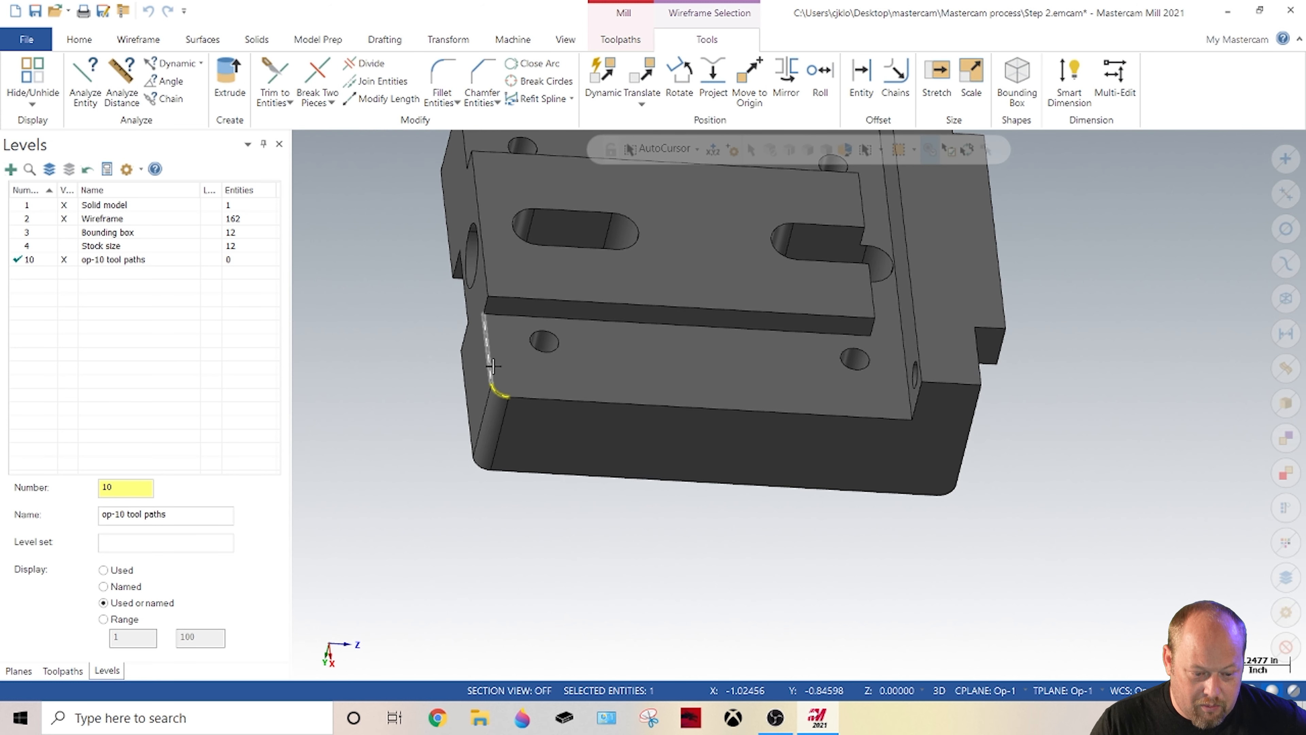
scroll(534, 493, down, 1)
click(476, 195)
middle_drag(476, 195, 756, 280)
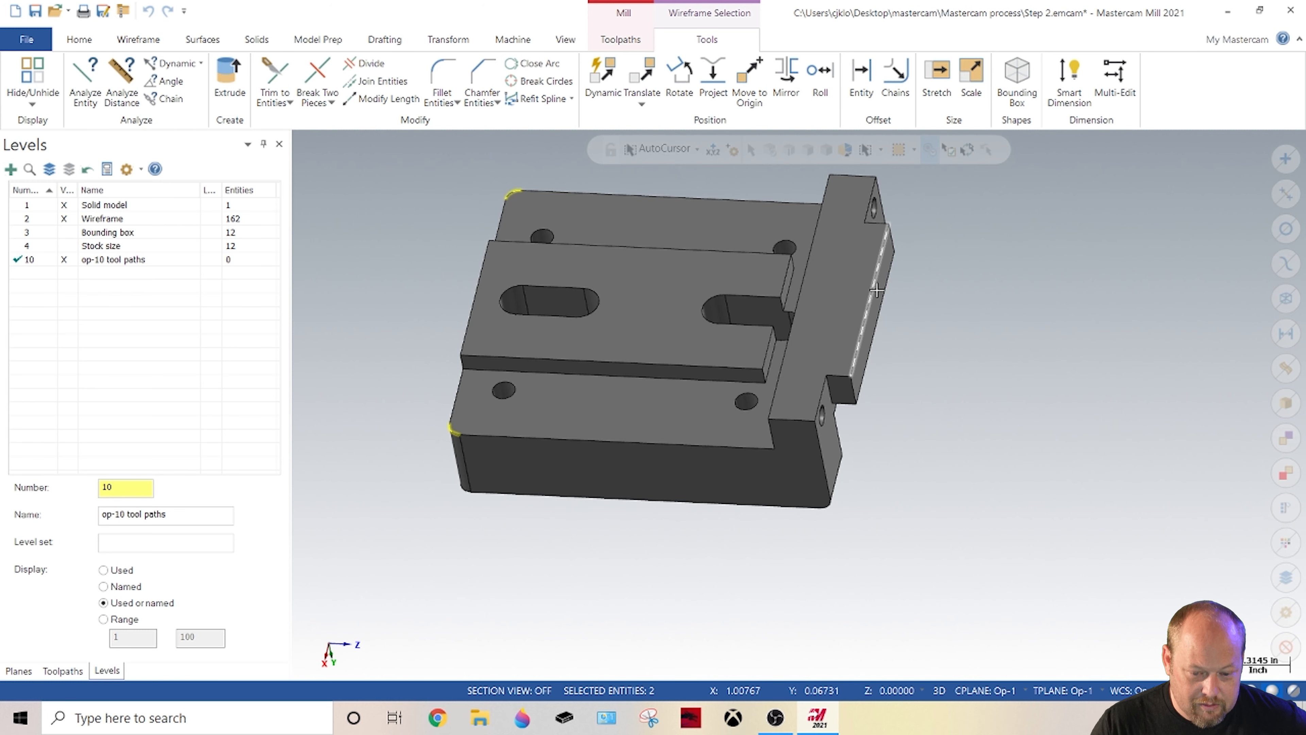
click(877, 290)
middle_drag(877, 291, 583, 528)
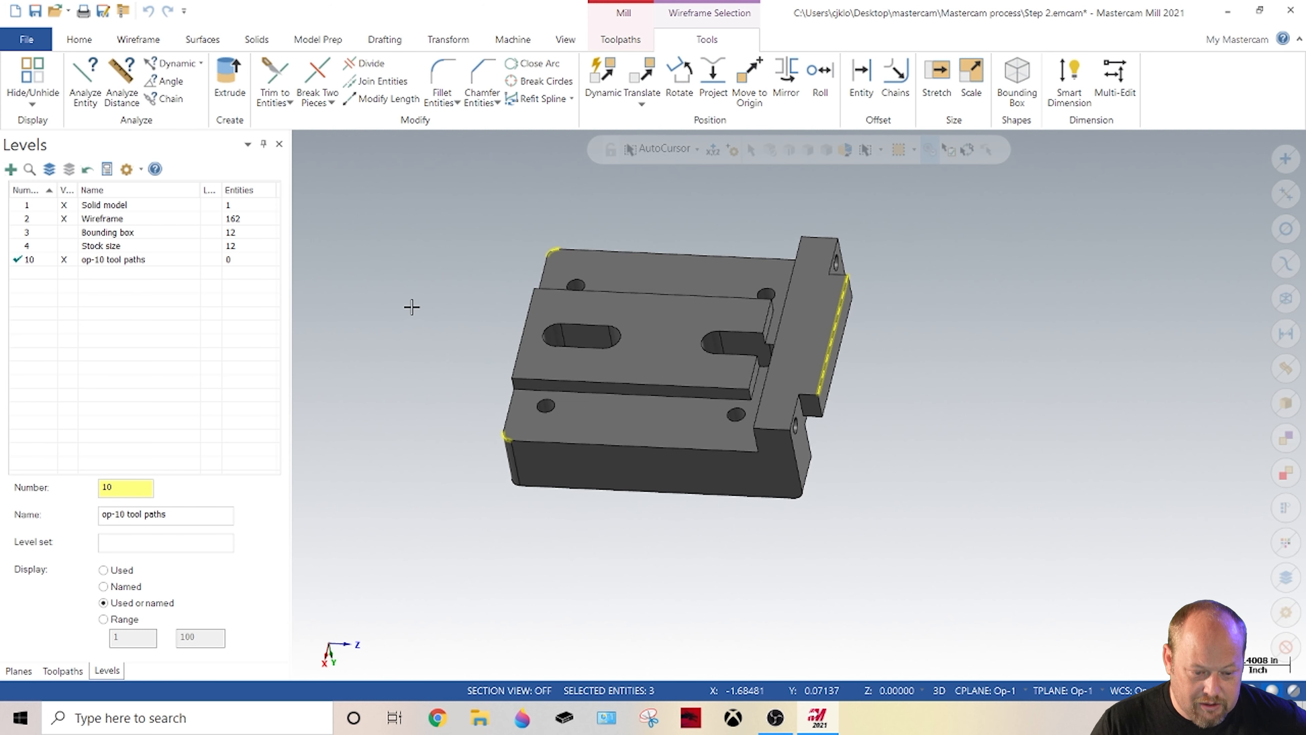
right_click(479, 298)
click(591, 184)
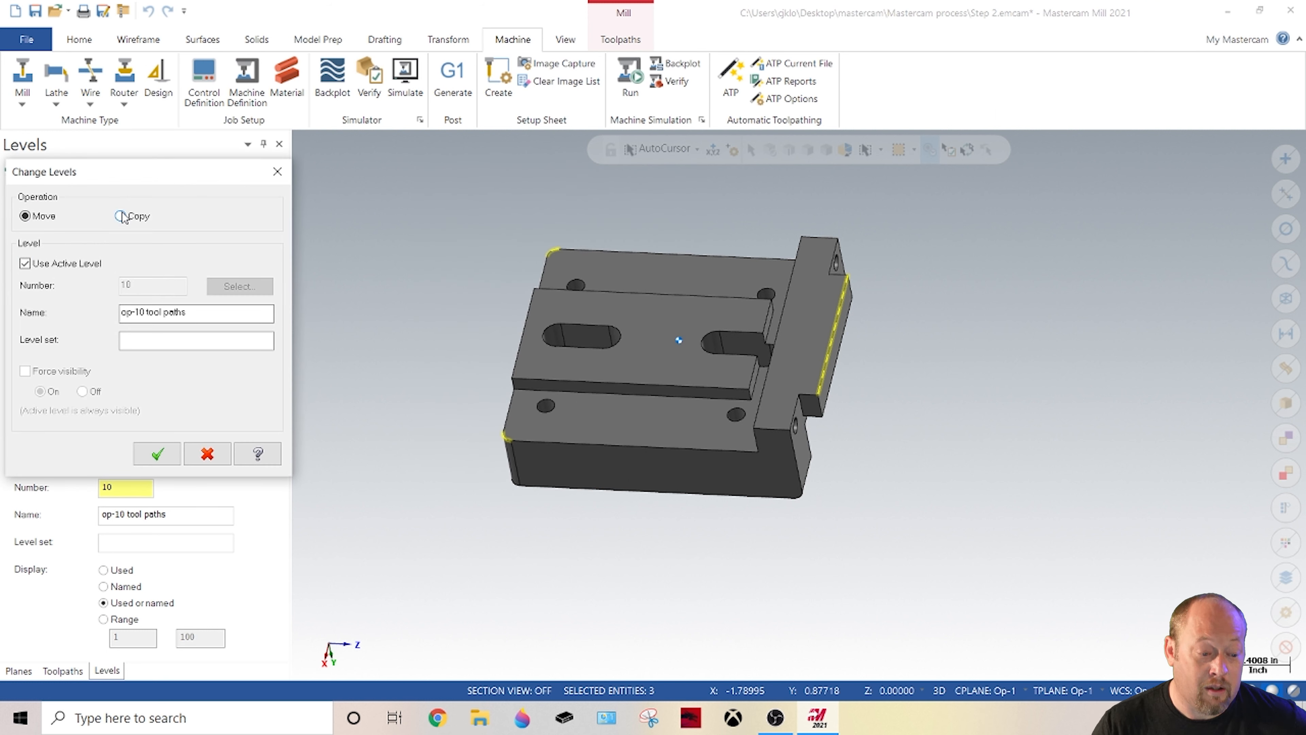
click(122, 216)
click(158, 452)
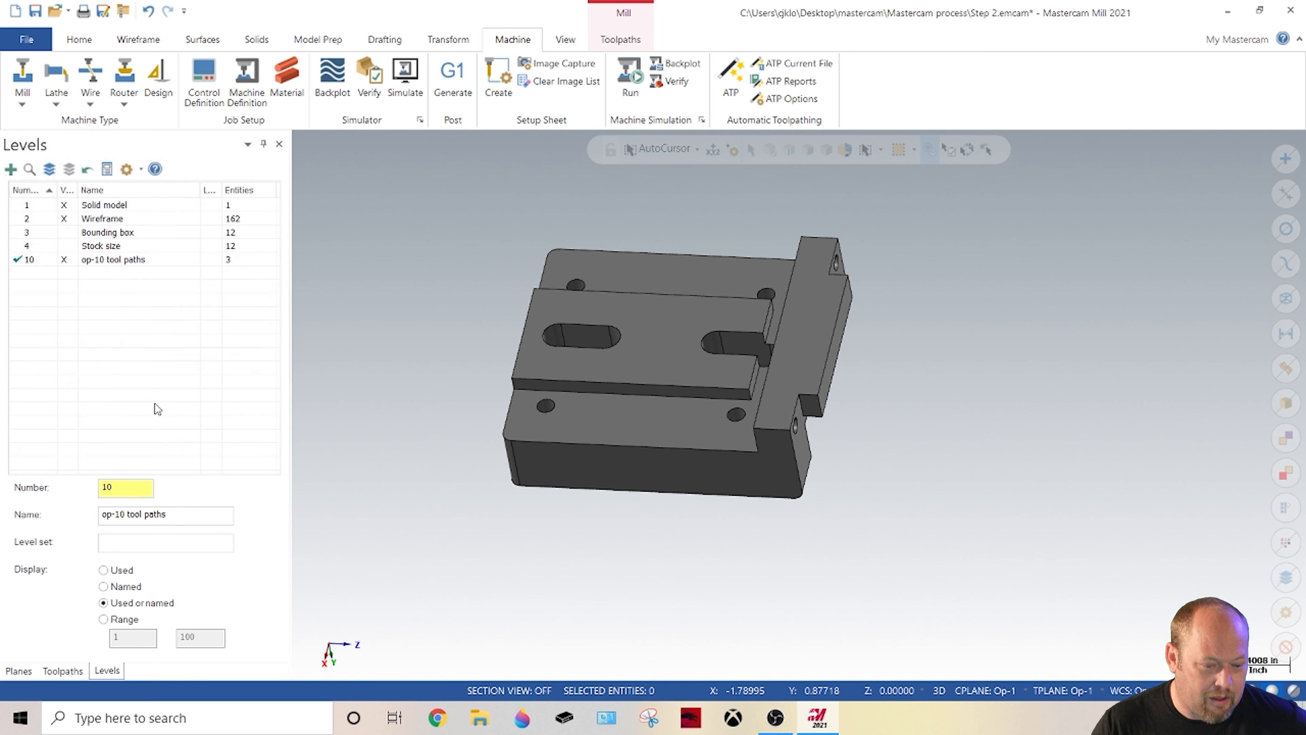
Step: Hide the Solid model and Wireframe levels and draw a line joining the facing endpoints of the two corner arcs
click(66, 219)
click(64, 205)
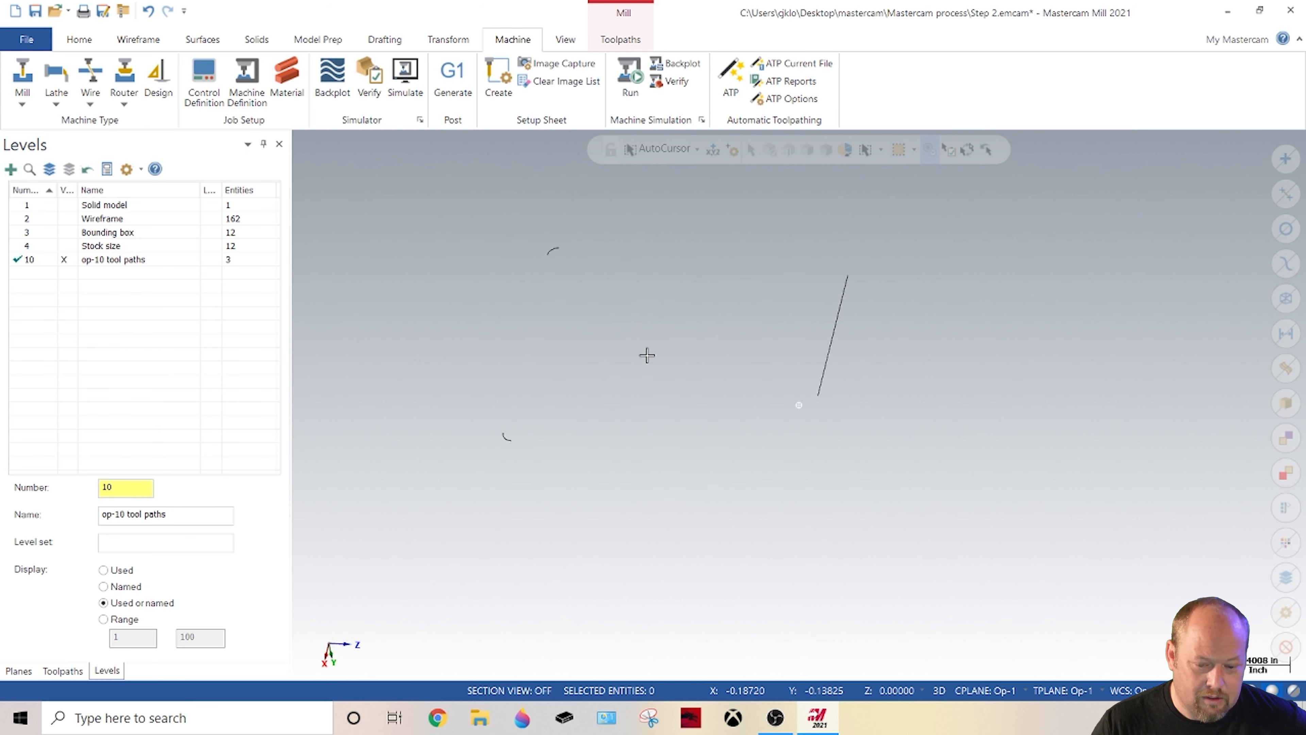
click(144, 41)
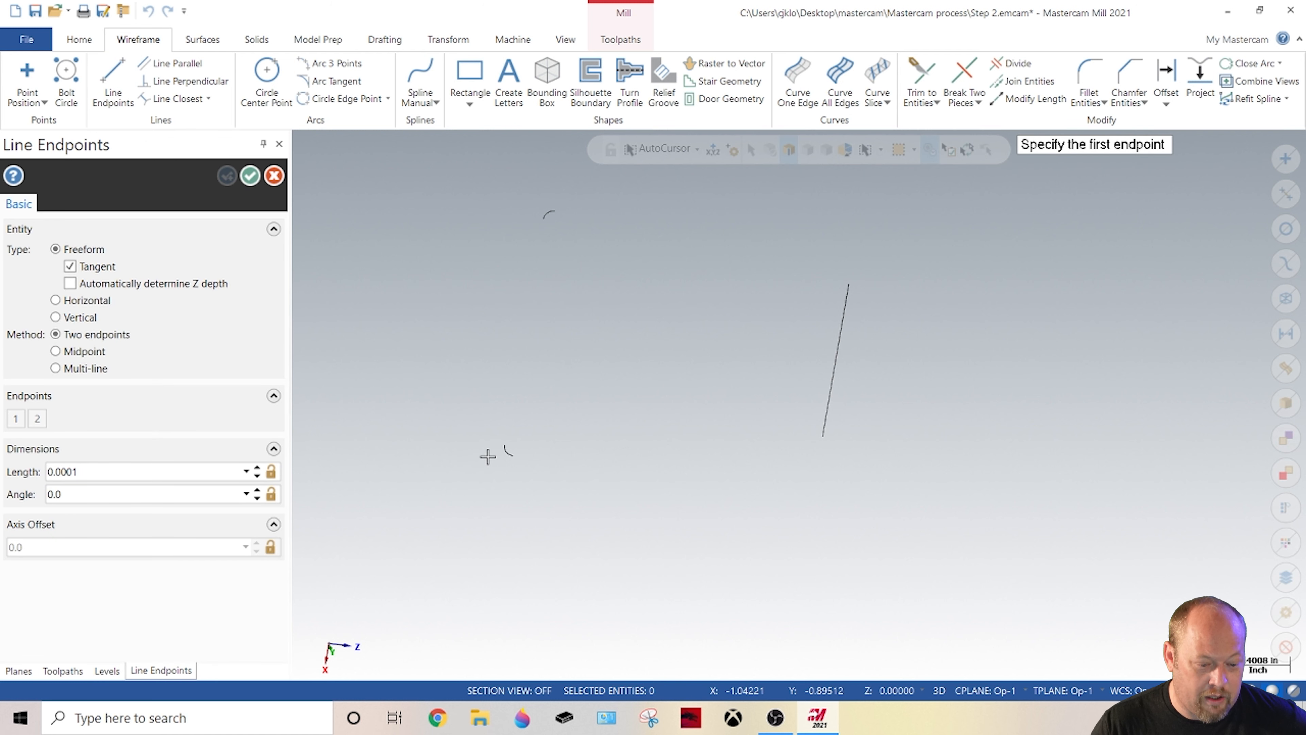
click(504, 445)
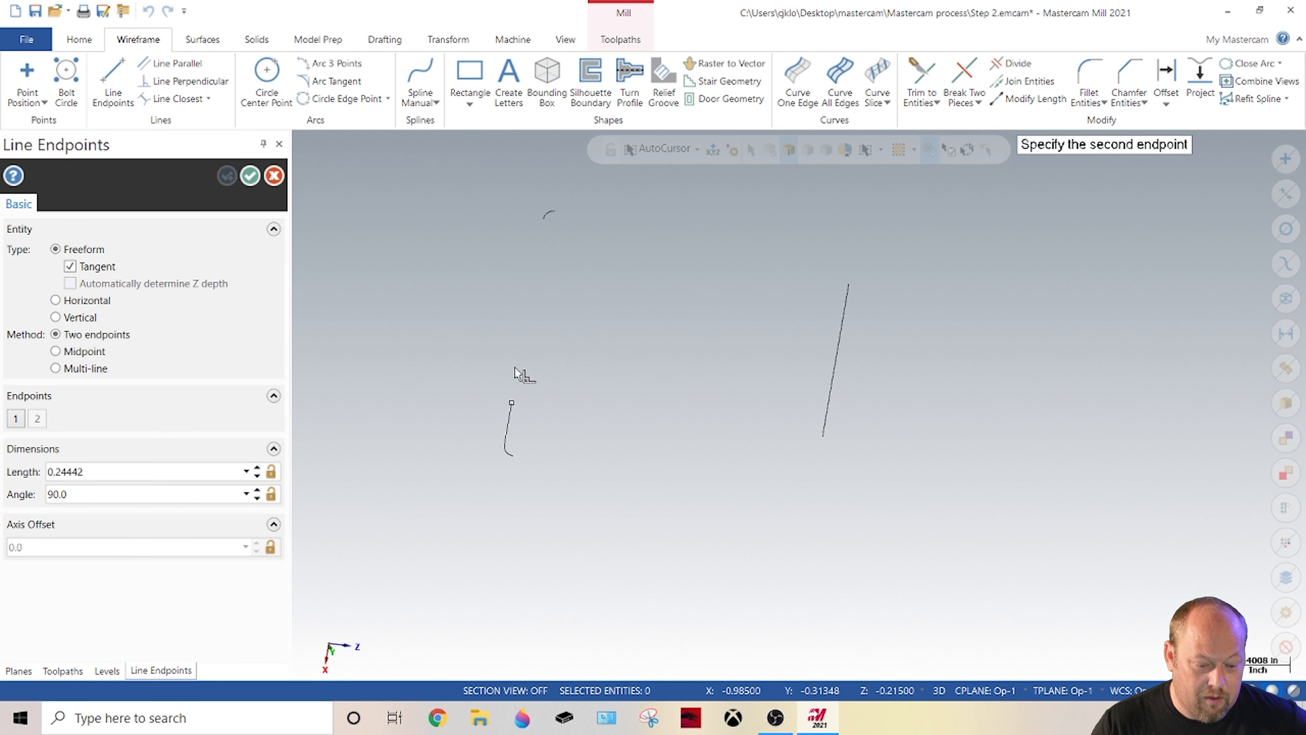
click(545, 222)
key(alt+1)
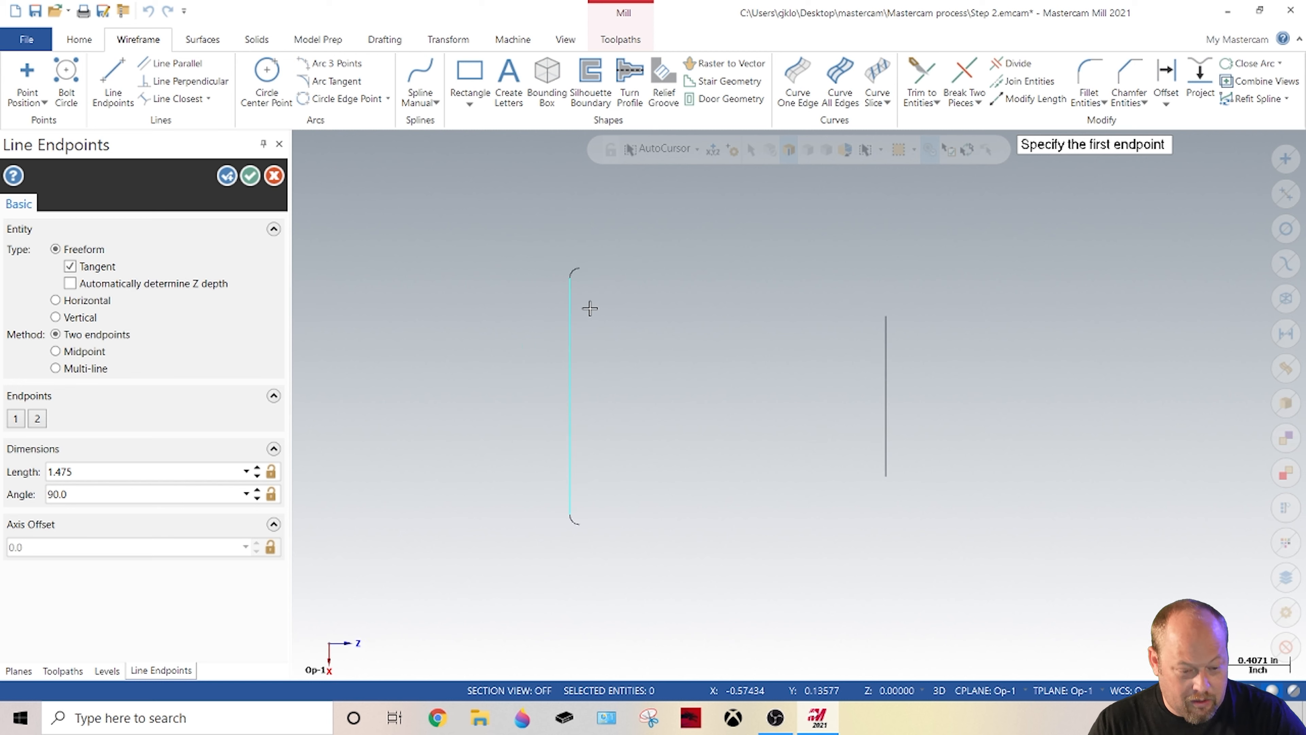
Step: Draw horizontal lines about 2.35 in and 2.54 in long from the upper and lower arcs, running past the right edge line
click(581, 269)
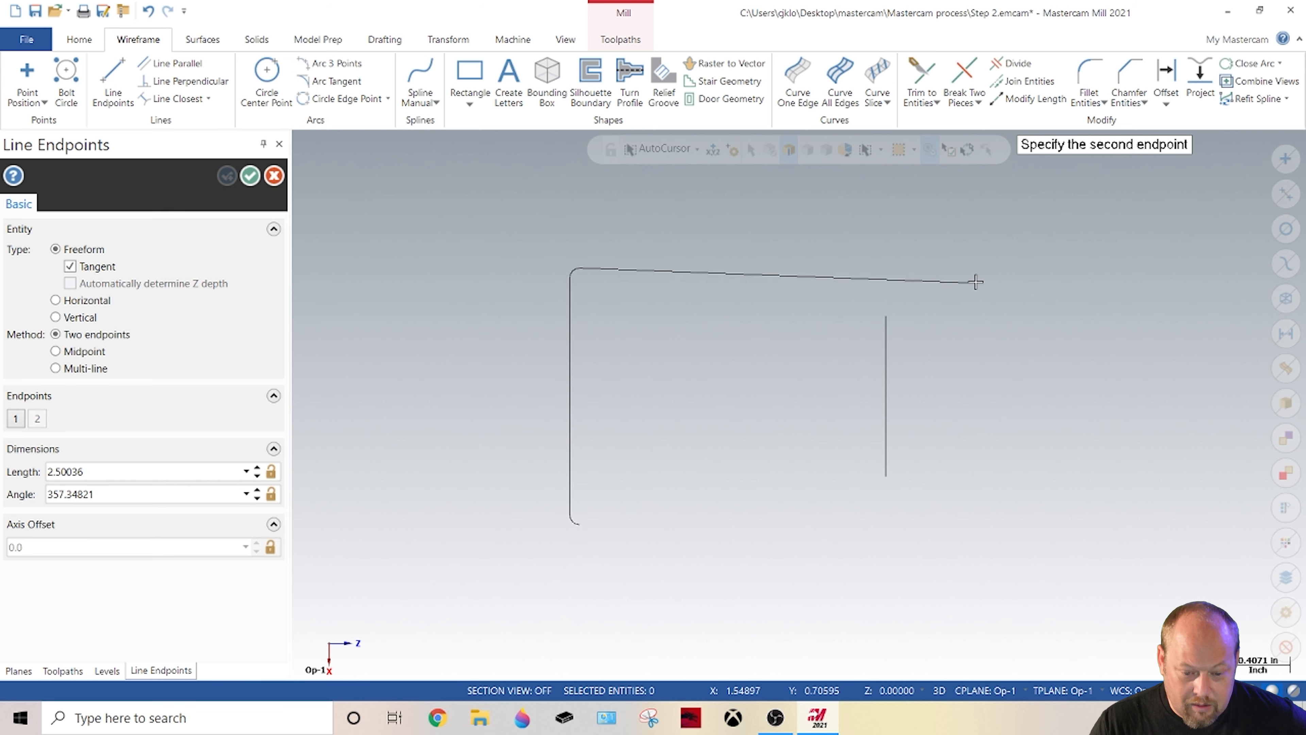
click(959, 273)
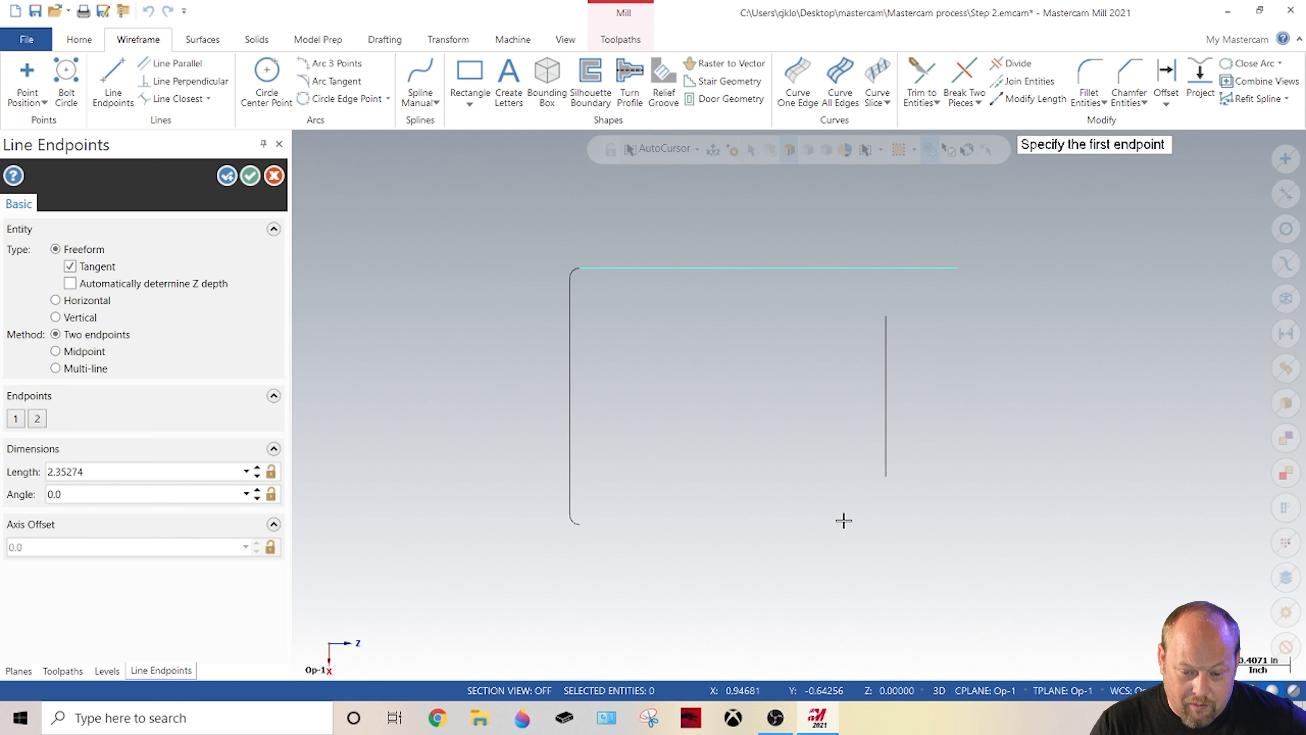
click(583, 526)
click(988, 524)
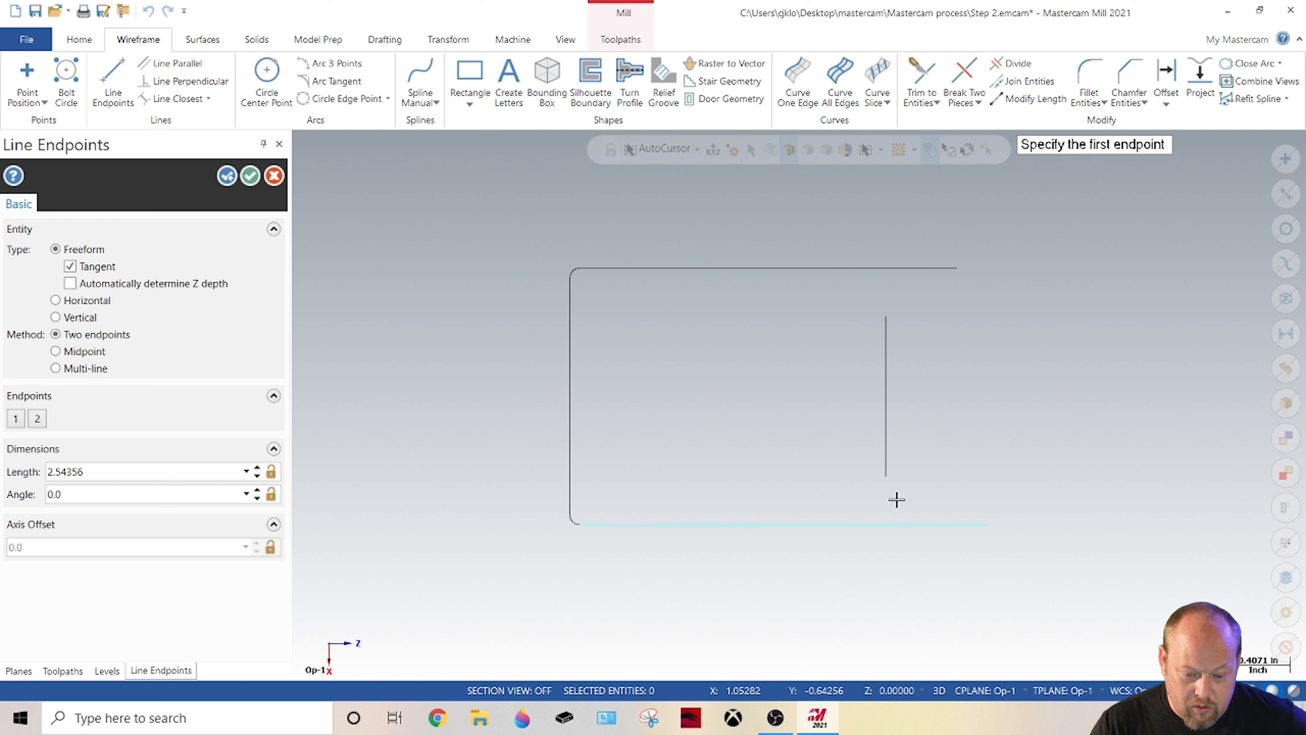
Step: Draw a vertical line about 2.02 in long along the right edge, crossing both horizontal lines, and delete the shorter lines it overlaps
click(886, 478)
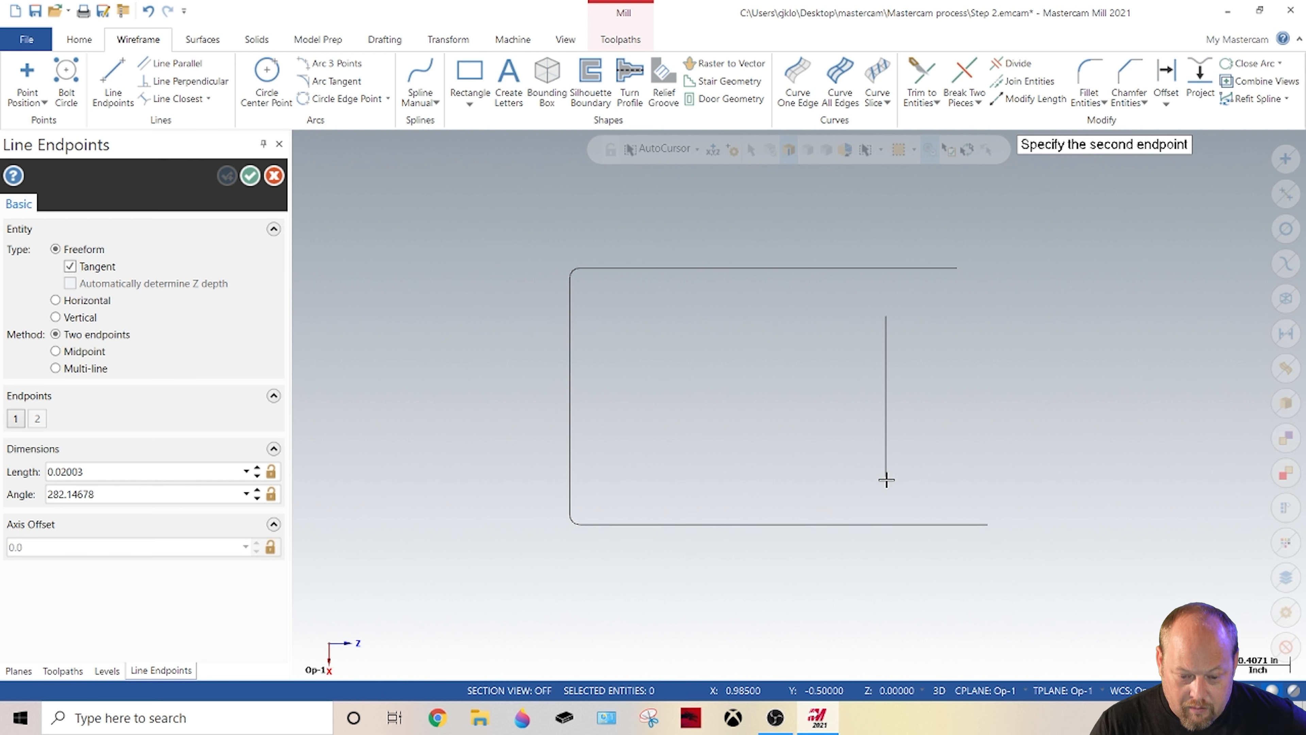
click(885, 550)
click(885, 550)
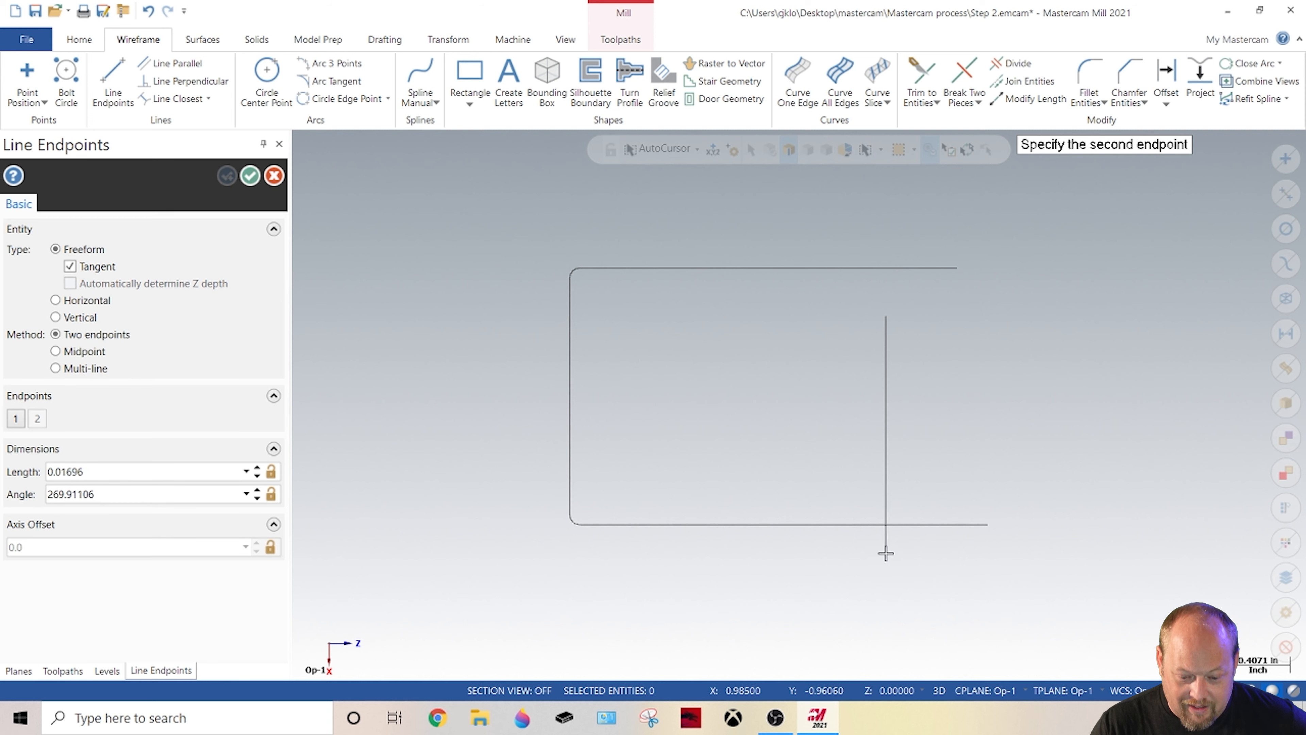
click(885, 226)
click(250, 175)
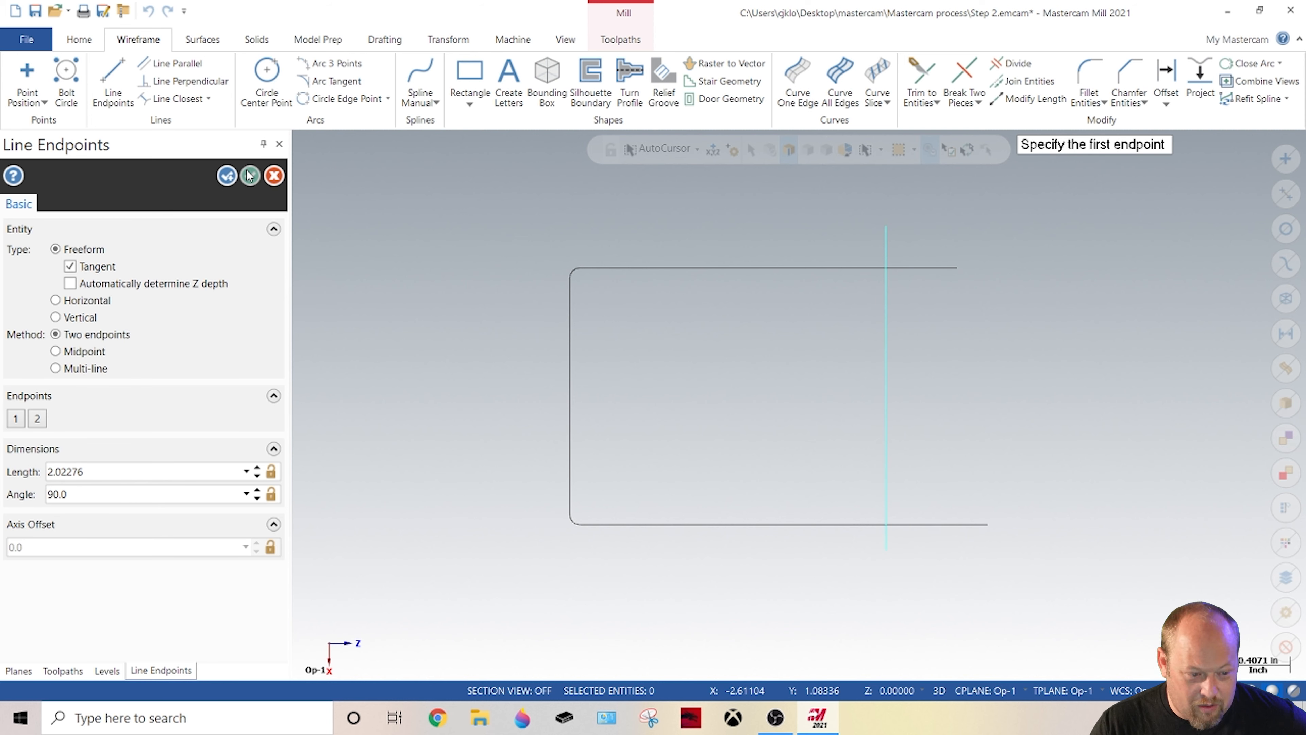
click(885, 417)
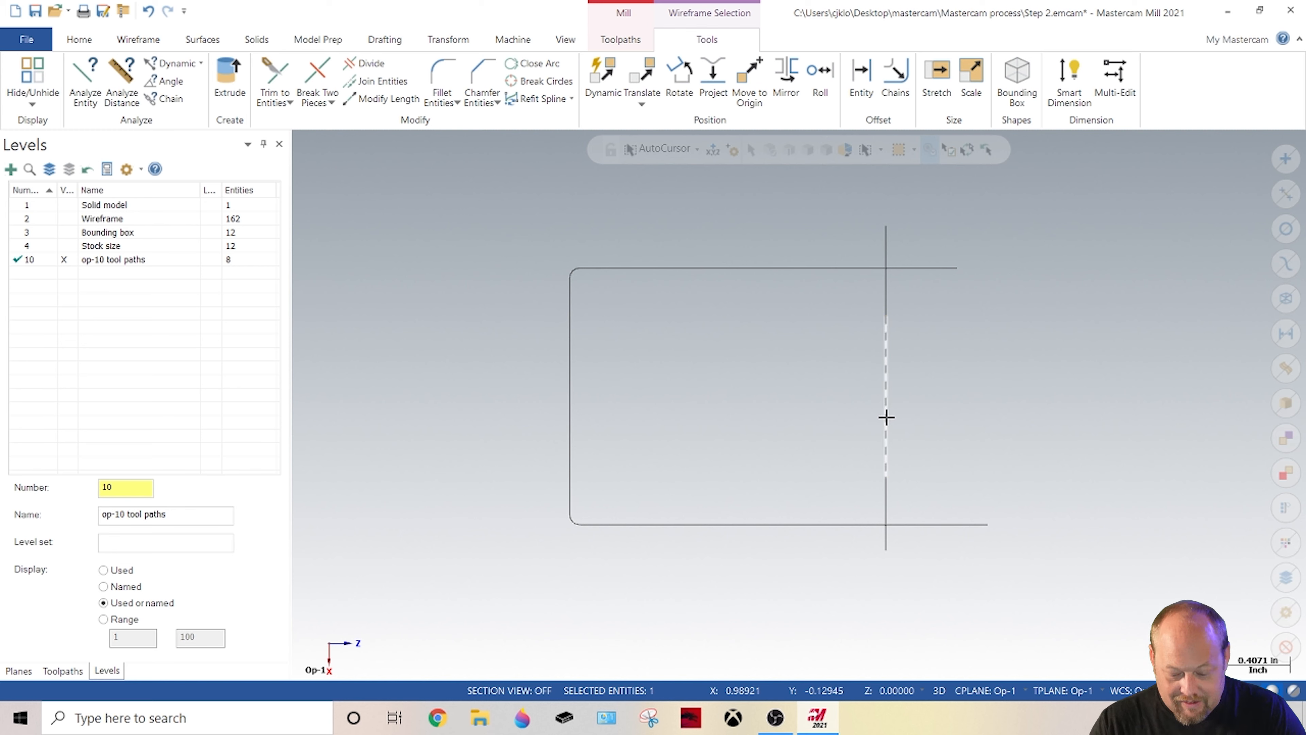
key(Delete)
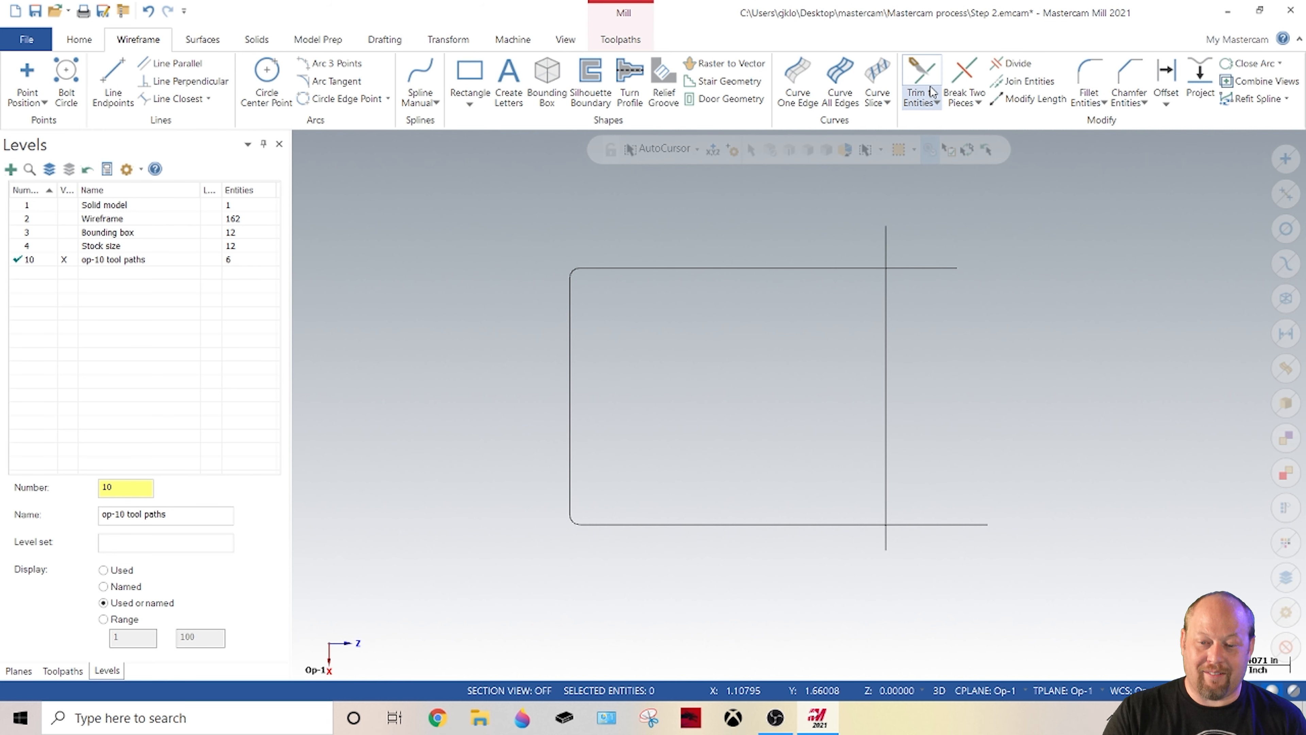
Step: Try to trim the upper horizontal line's overhang with Divide, and undo the trim
click(1012, 63)
click(950, 263)
key(ctrl+z)
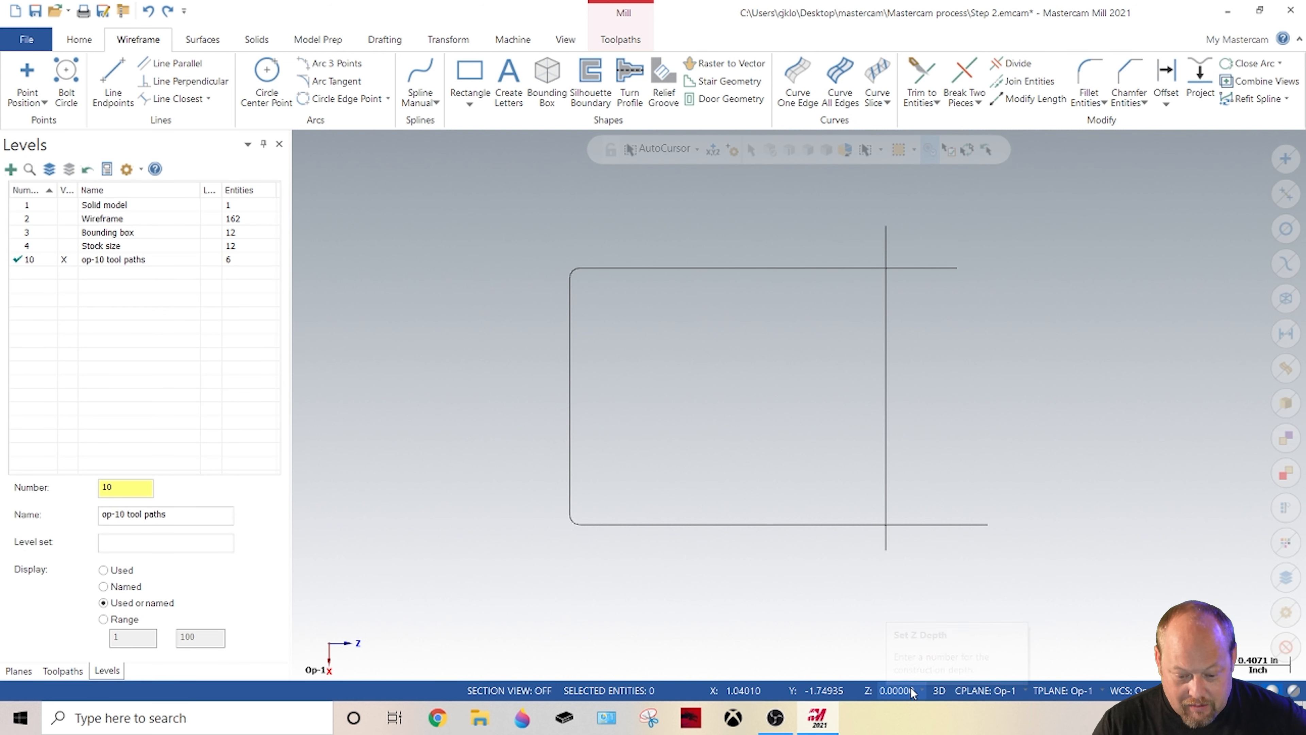
Step: Switch to 2D construction mode and trim the four overhanging line ends at the profile's two right corners with Divide
click(940, 690)
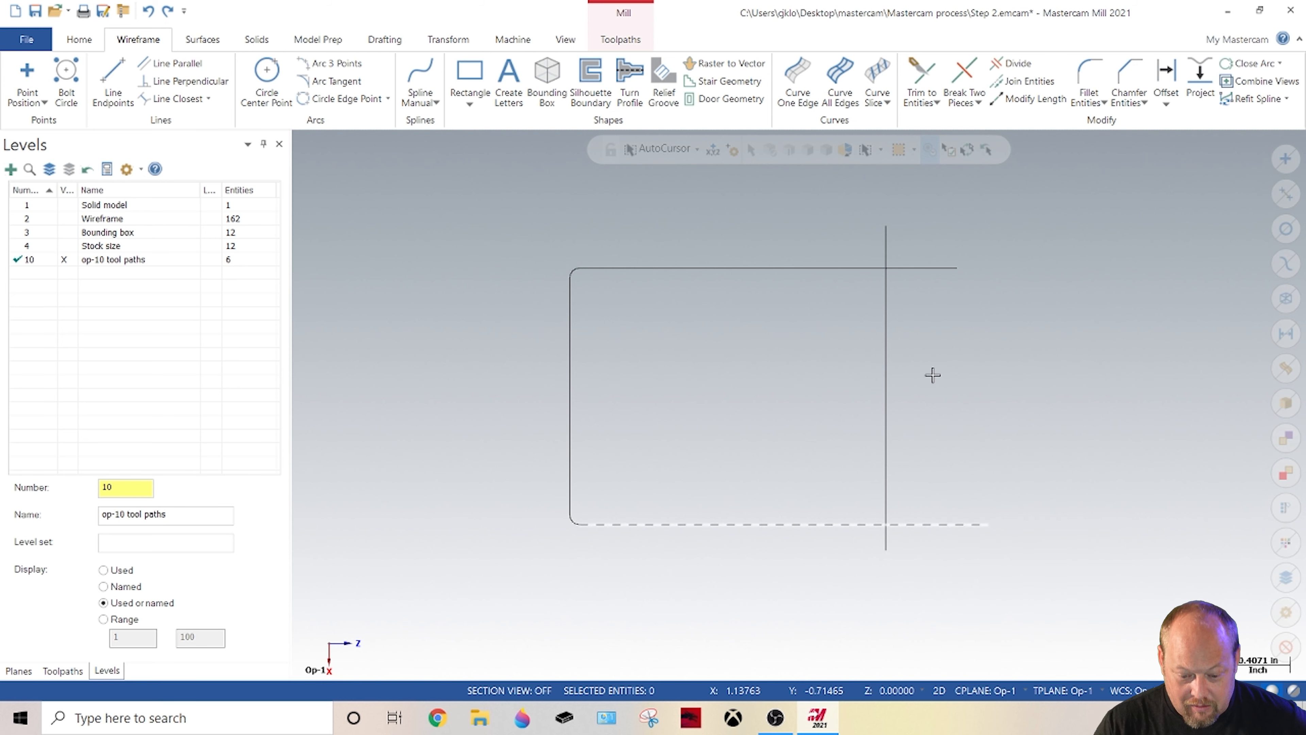
click(1012, 63)
click(883, 545)
click(905, 525)
click(923, 267)
click(893, 244)
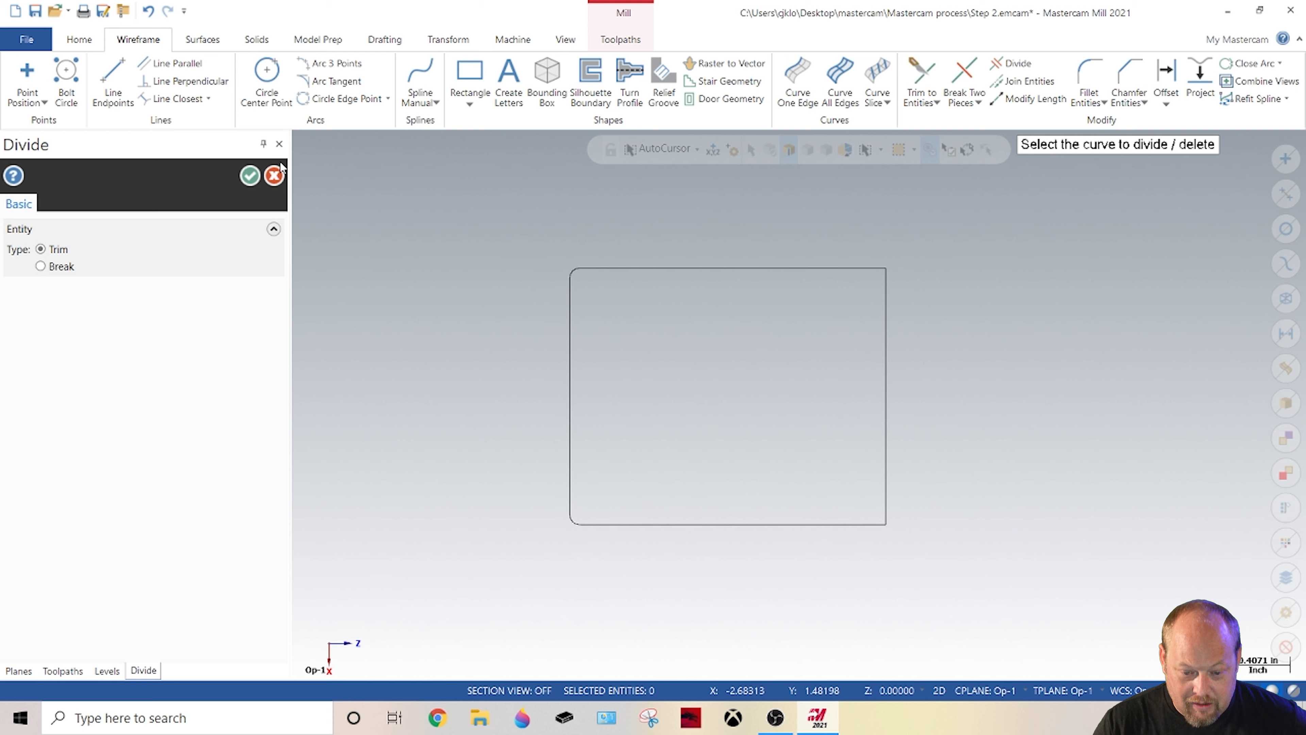
key(Return)
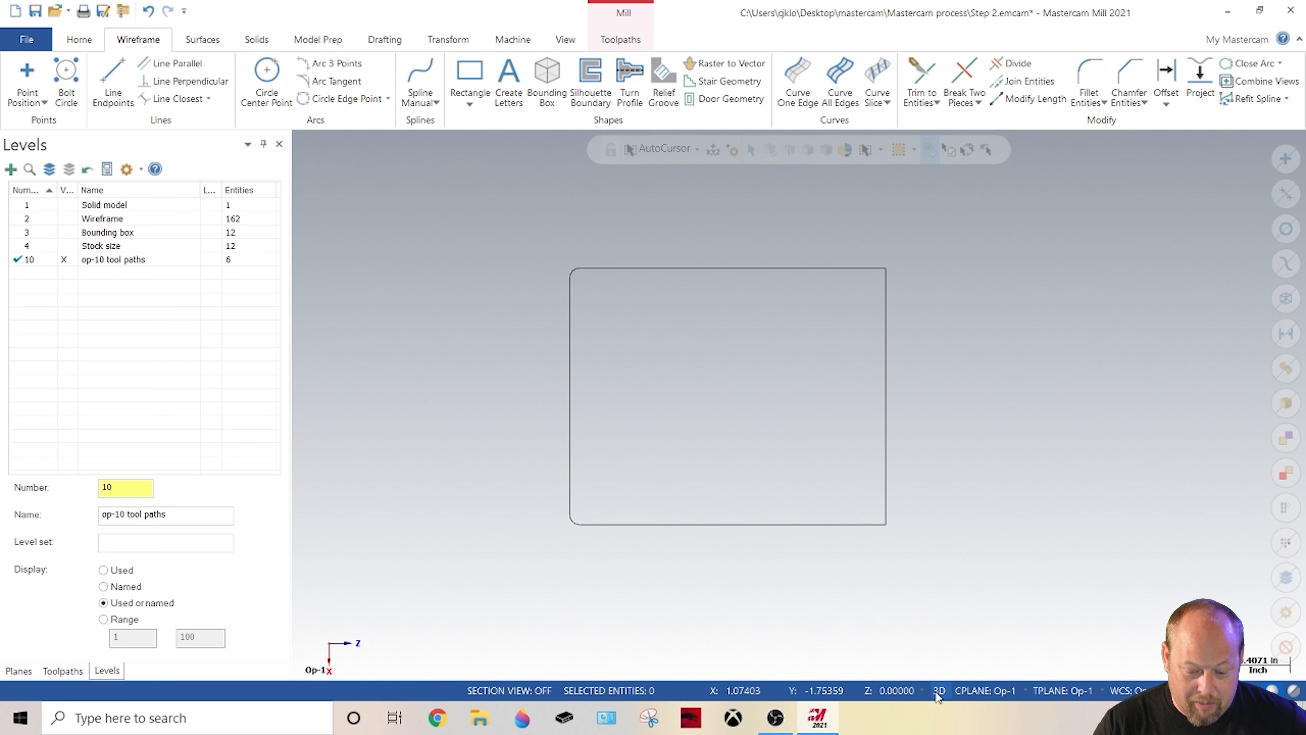
Step: Project all six profile entities to depth 0.0 using the Move method
middle_drag(833, 597, 778, 513)
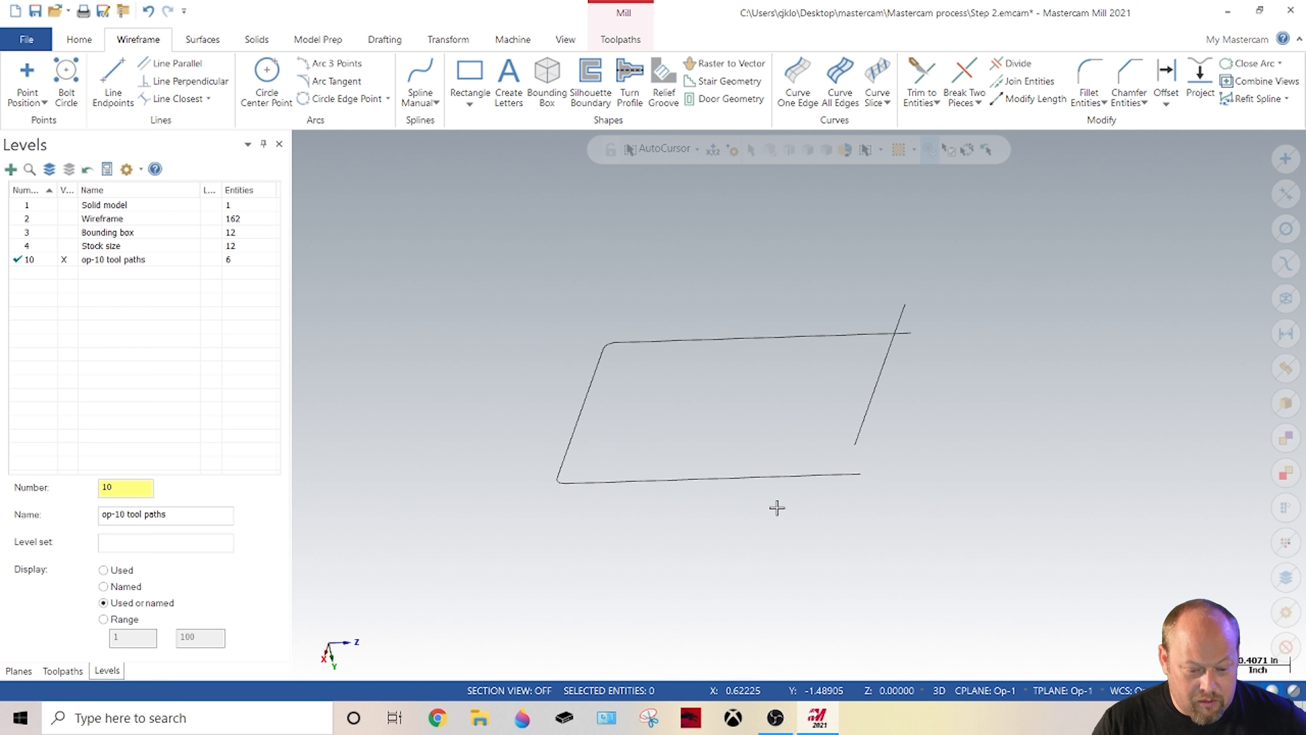
key(alt+1)
scroll(735, 418, down, 3)
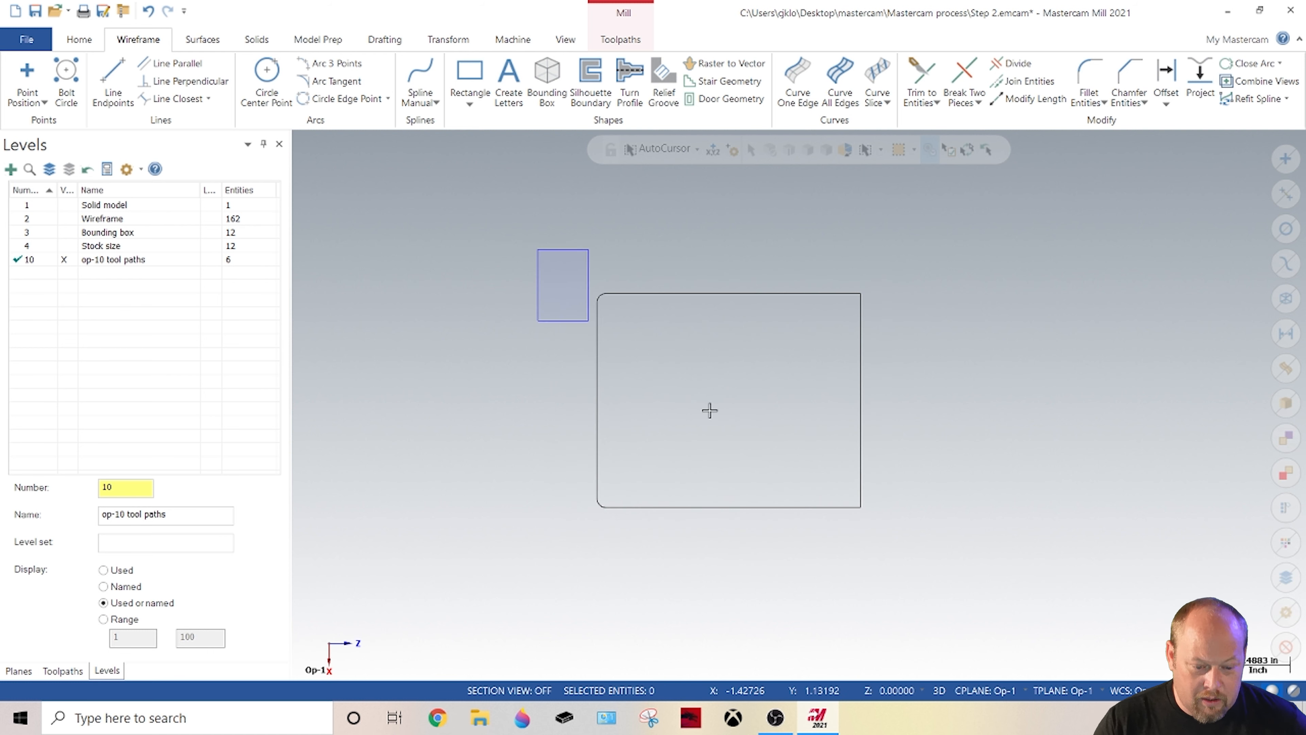
drag(552, 275, 982, 542)
click(450, 41)
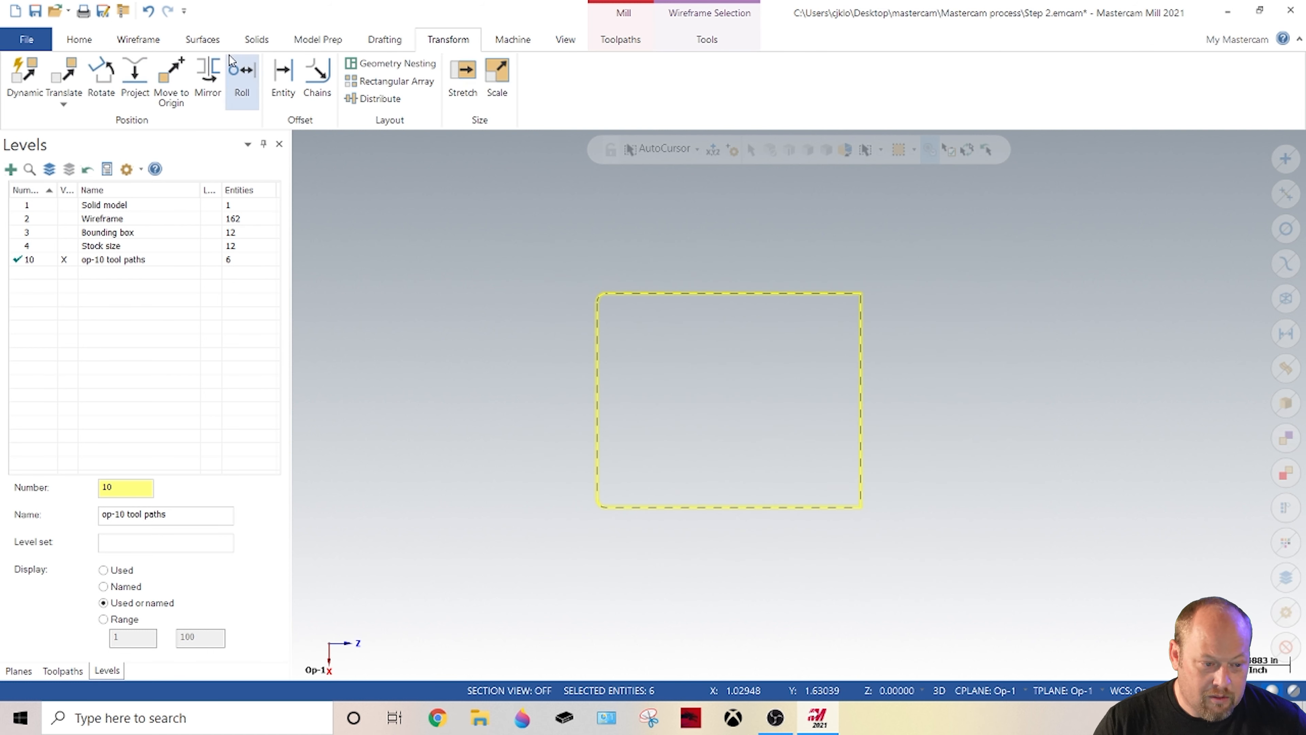
click(131, 75)
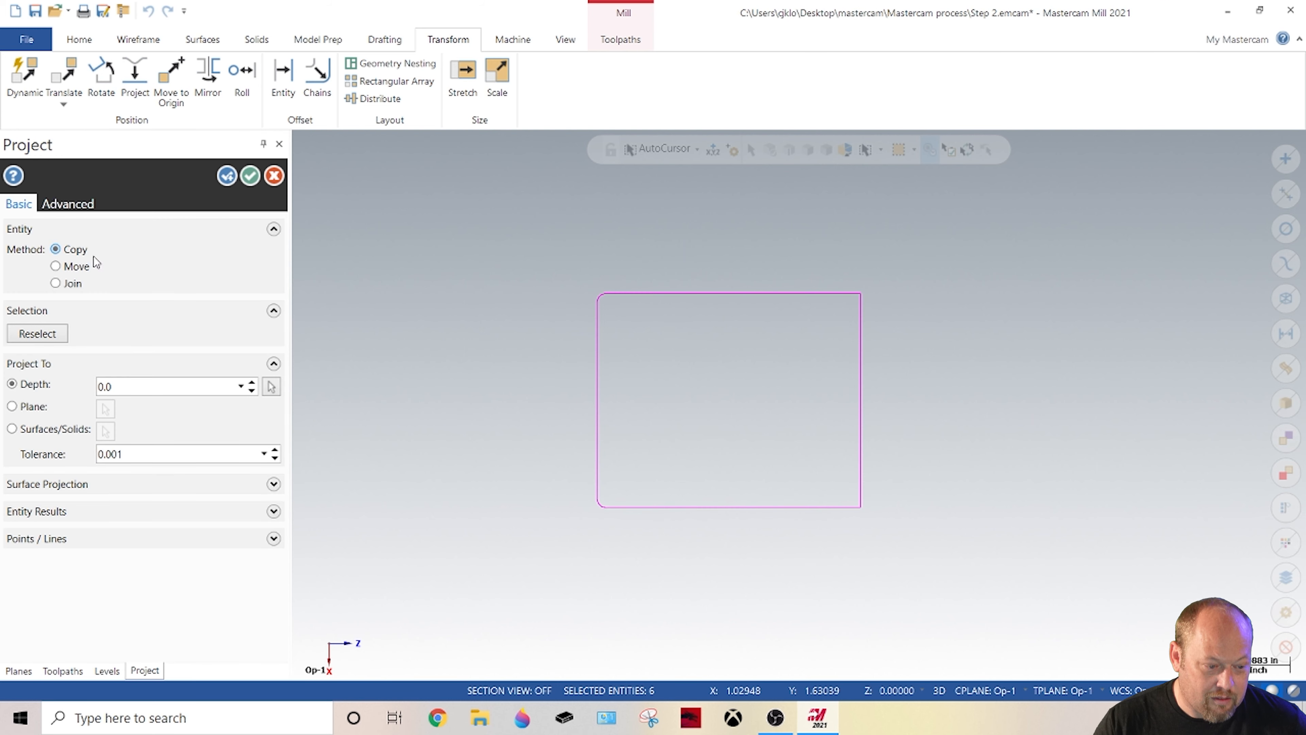
click(250, 175)
Step: Inspect the projected profile and show the Solid model and Wireframe levels again
right_click(537, 281)
click(582, 266)
middle_drag(554, 321, 499, 304)
right_click(499, 302)
click(546, 281)
key(alt+1)
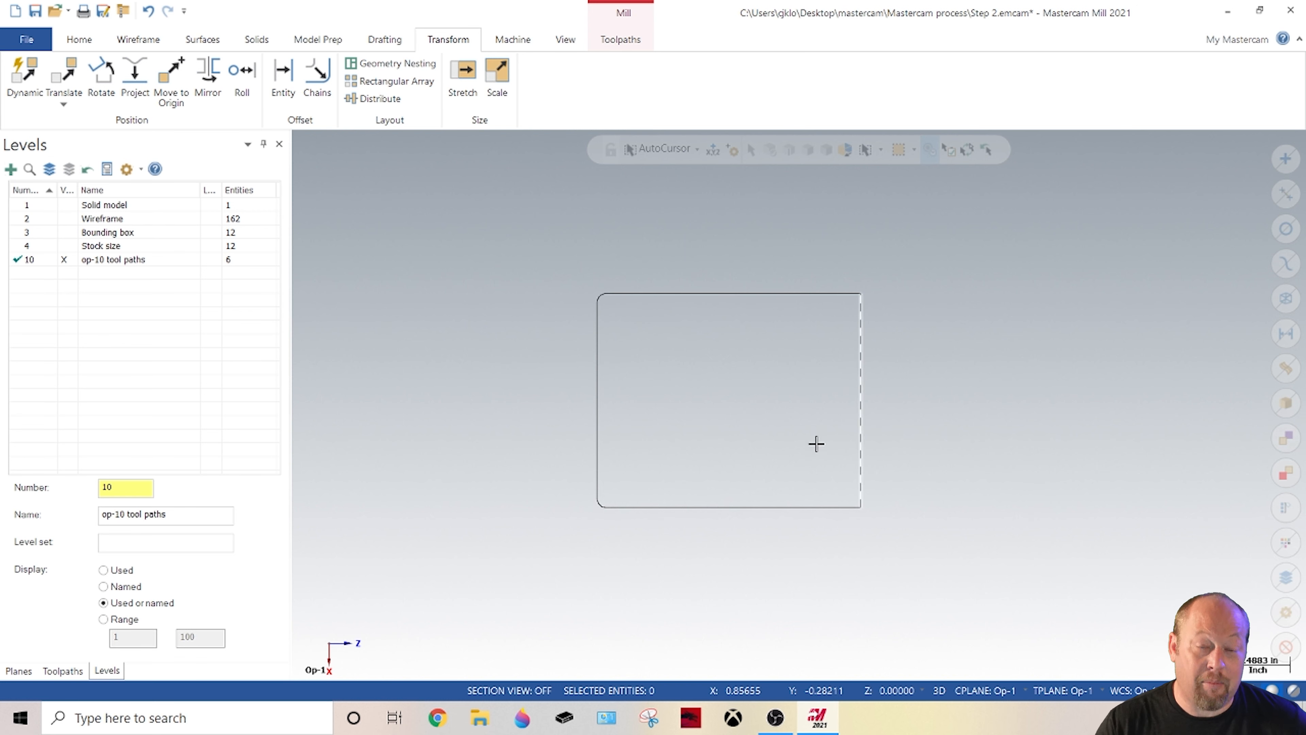
click(63, 205)
click(63, 219)
mouse_move(563, 399)
middle_down()
mouse_move(539, 336)
mouse_move(501, 315)
mouse_move(554, 399)
mouse_move(540, 388)
mouse_move(578, 381)
mouse_move(547, 382)
middle_up()
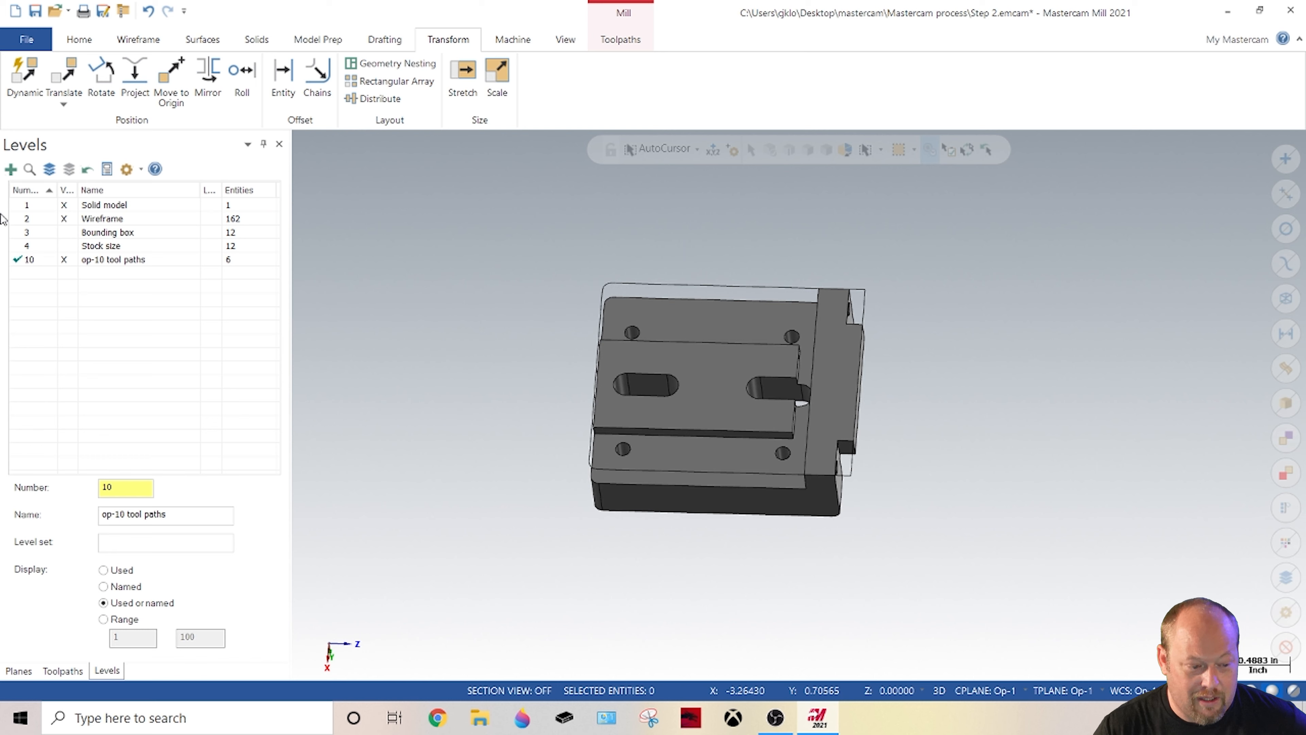
Step: Create a 2D contour toolpath and chain the rectangular outline around the part as its geometry
click(611, 43)
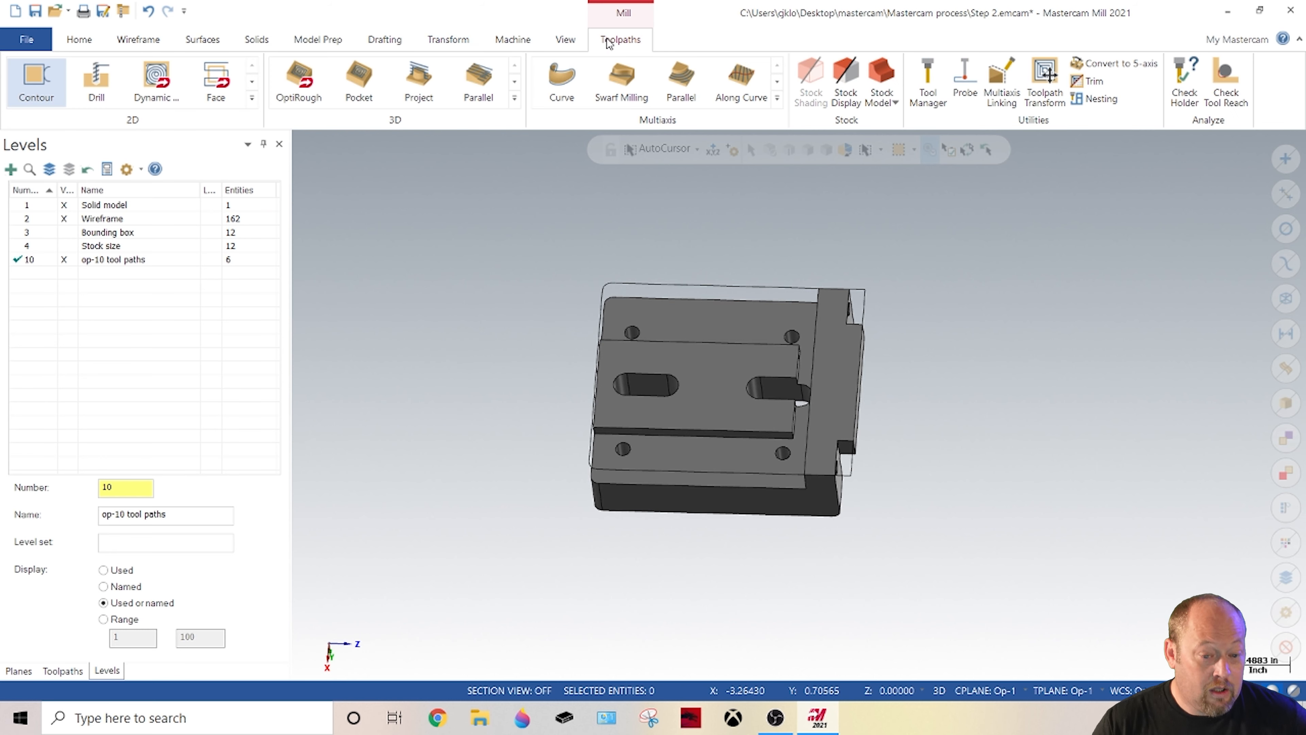
click(36, 82)
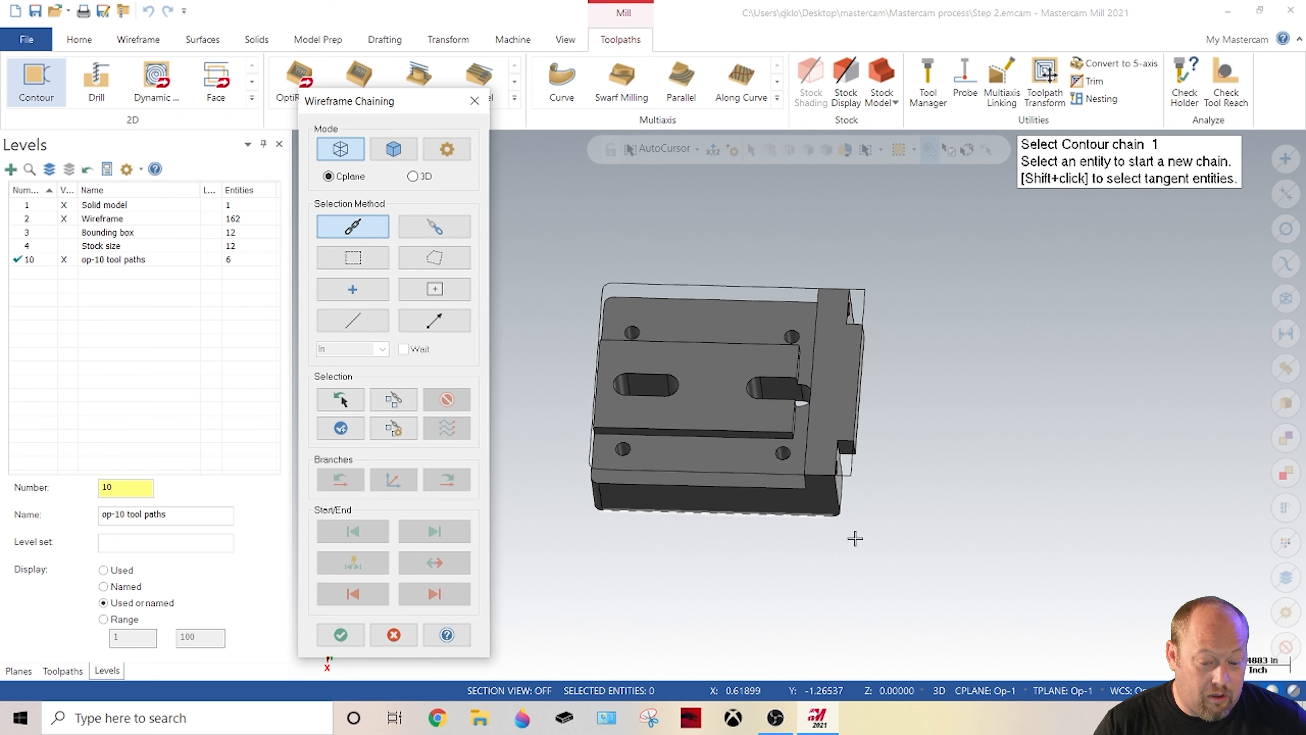
scroll(852, 457, up, 5)
click(819, 462)
scroll(819, 461, down, 5)
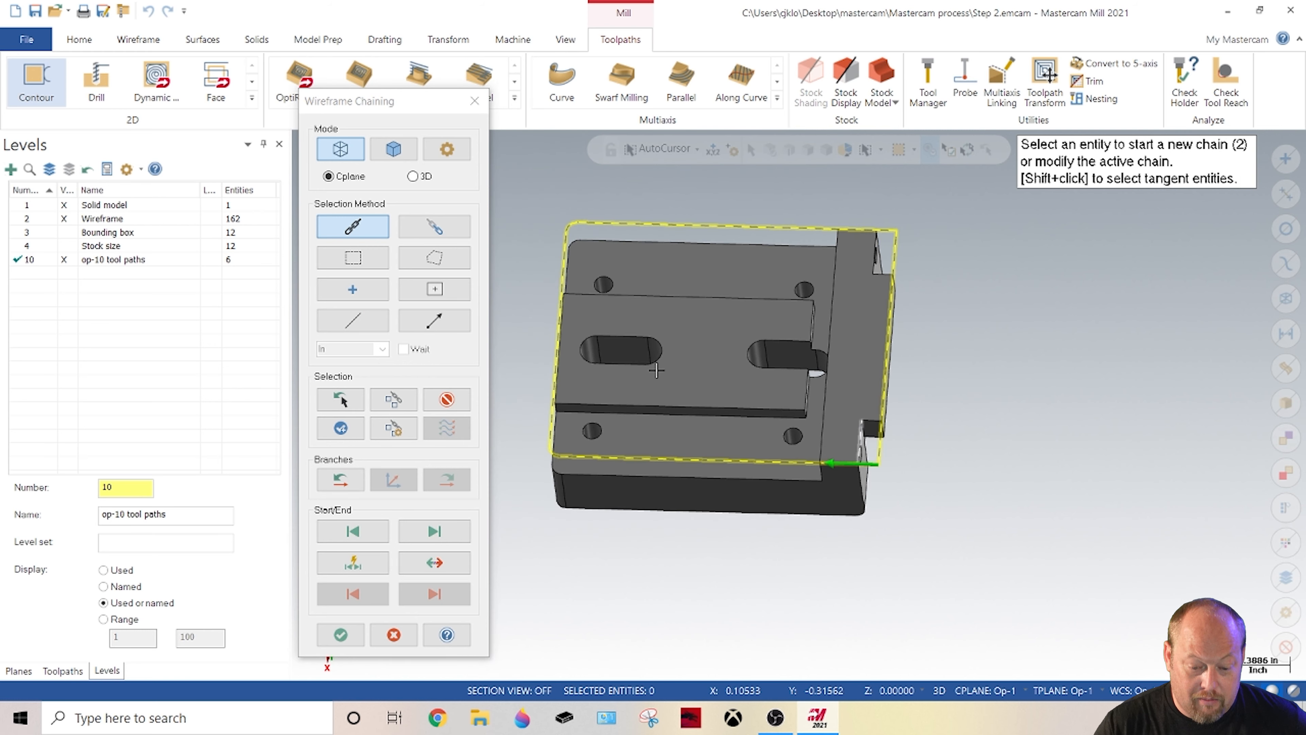
click(340, 634)
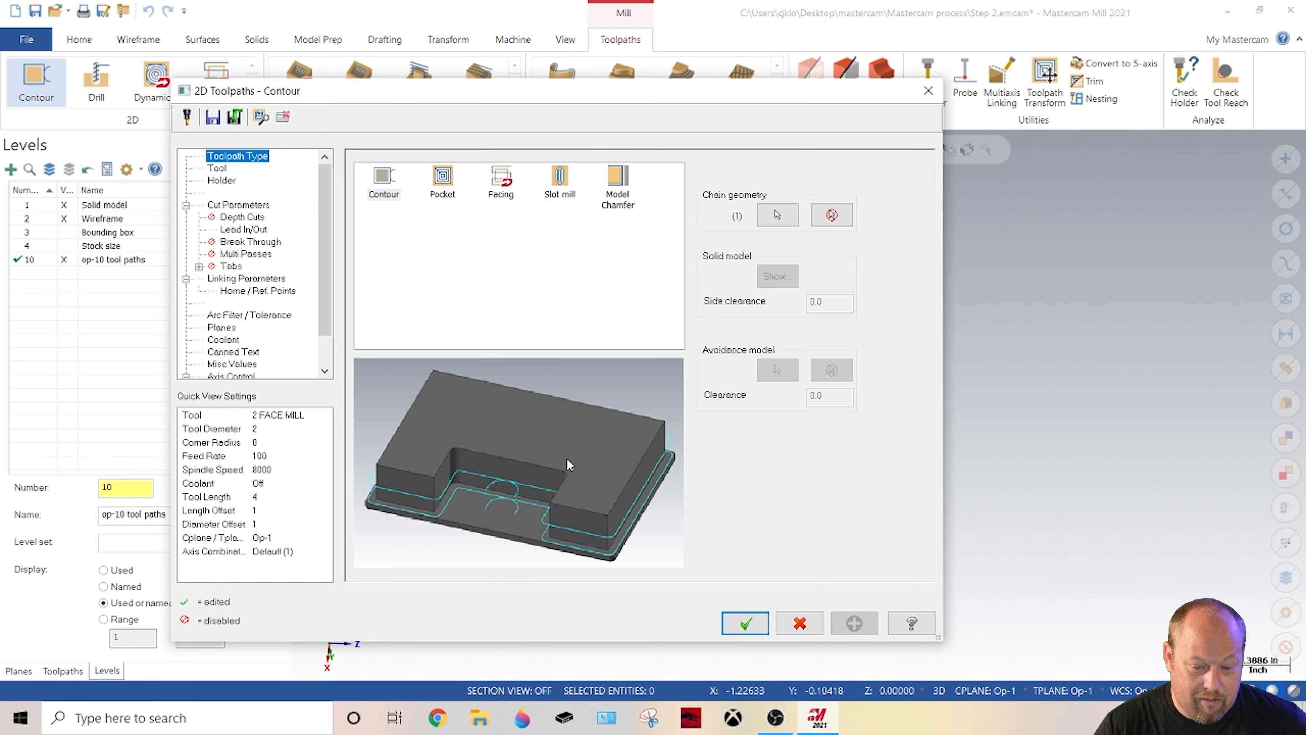
Step: Choose the 1/2 EM Alum Finisher from the tool library for the contour toolpath
click(217, 168)
click(408, 434)
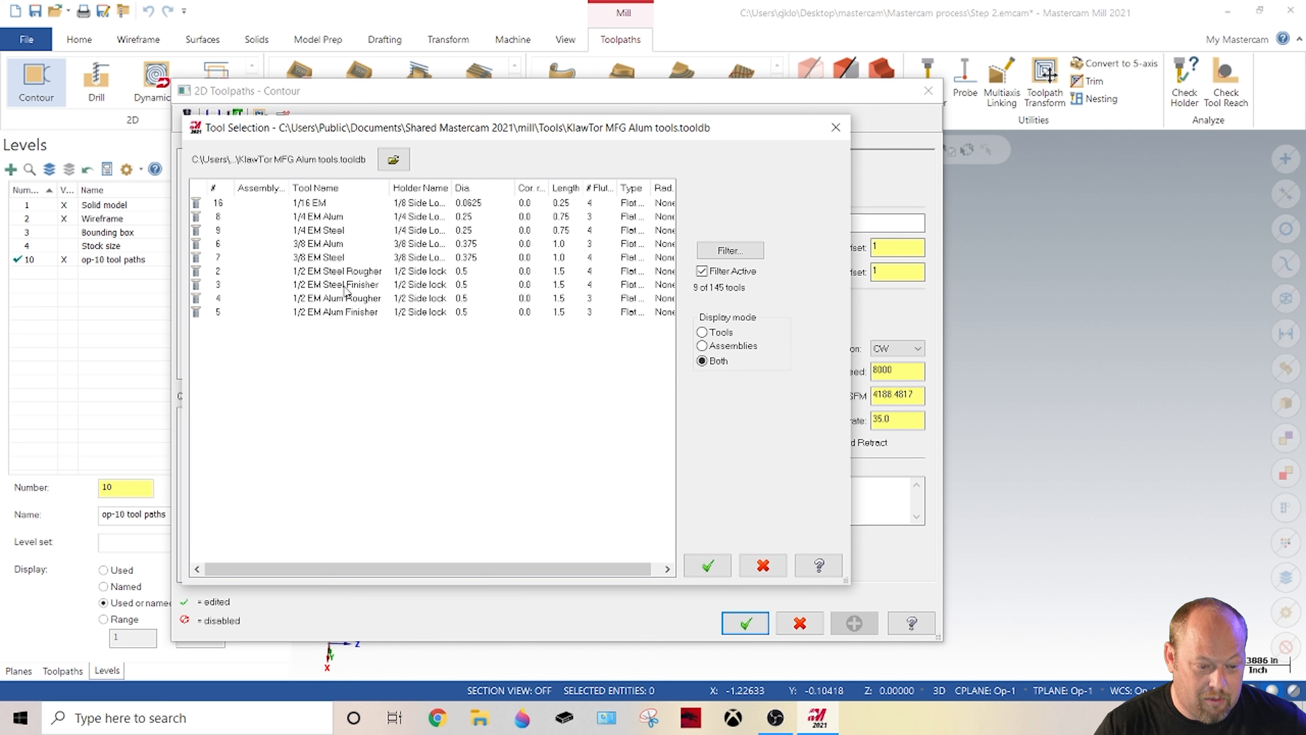
double_click(346, 312)
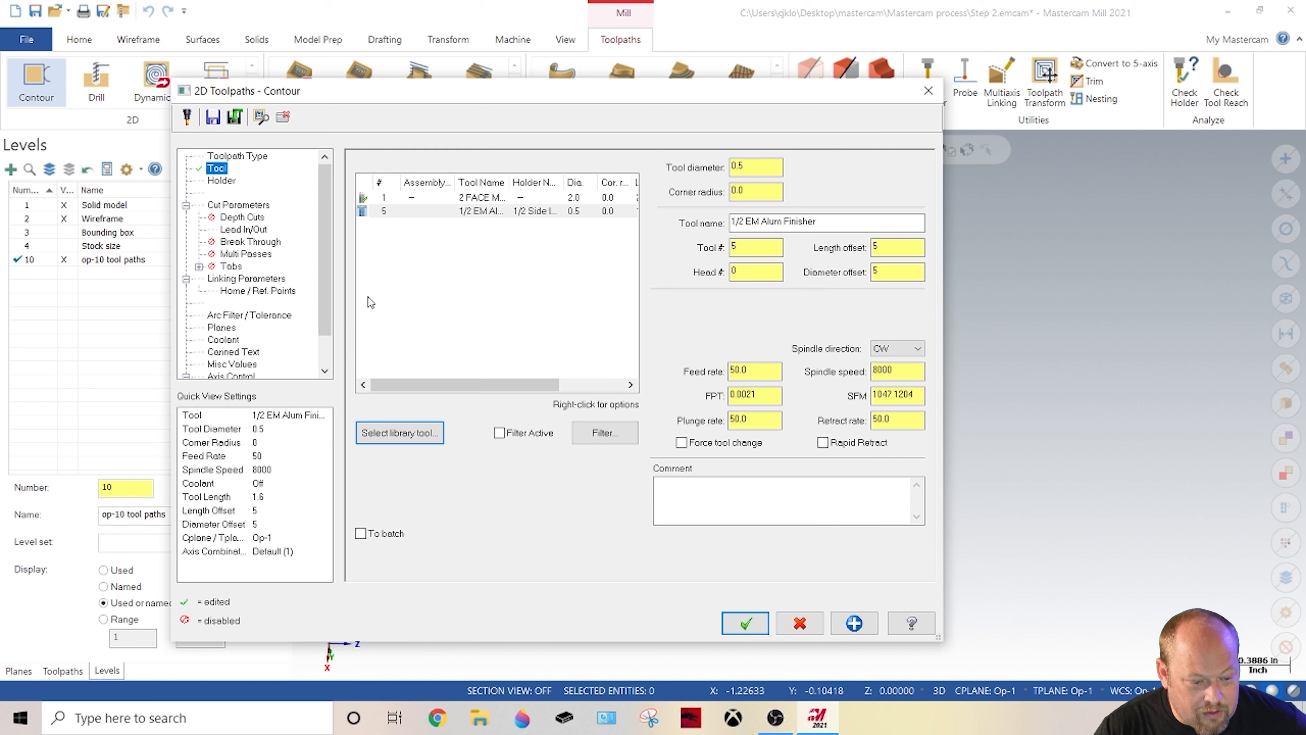
Step: Review the tool and holder settings and set the contour type to 2D in the cut parameters
click(767, 495)
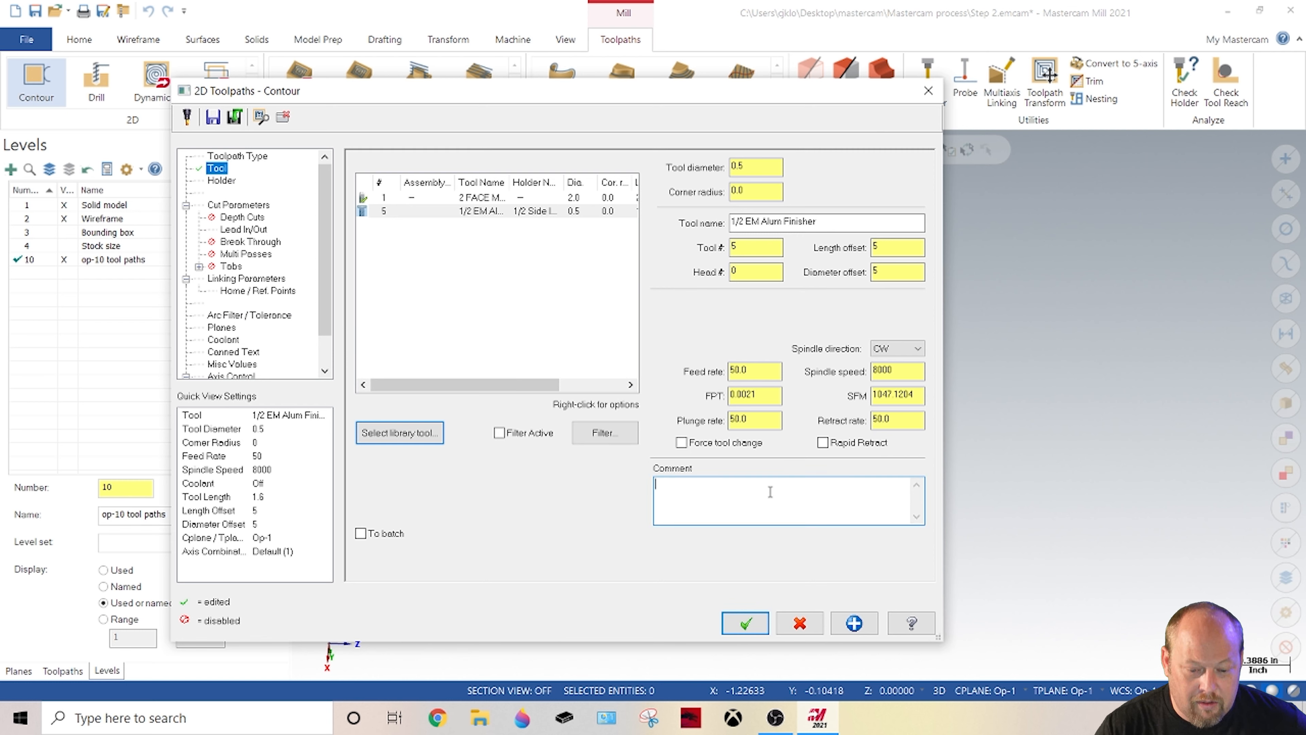
click(228, 181)
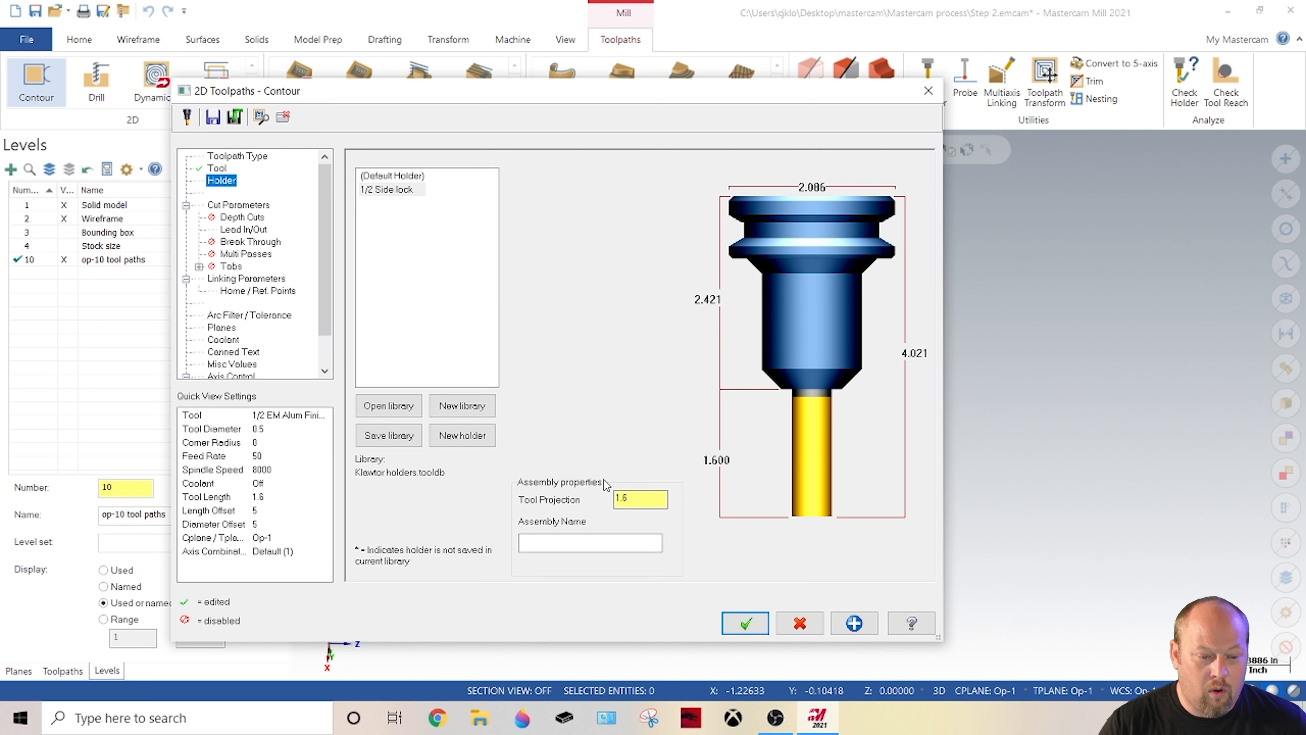
click(216, 170)
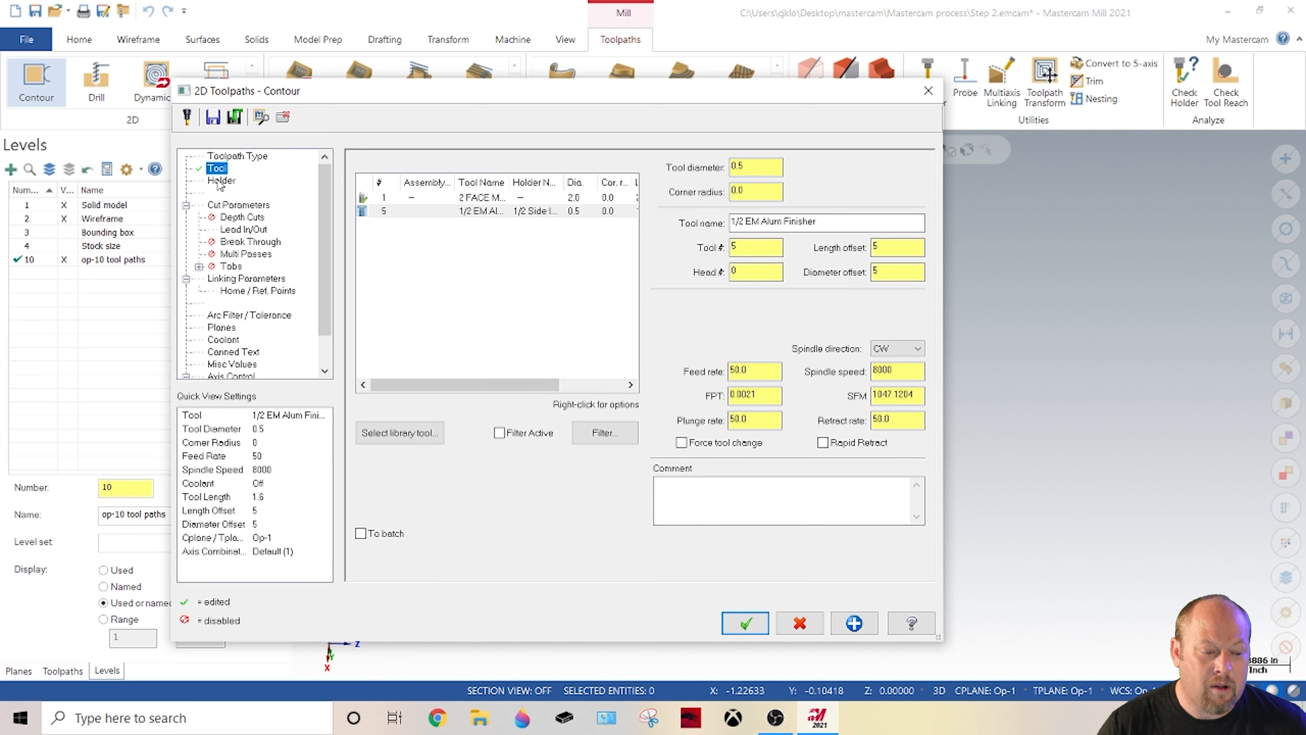
click(223, 206)
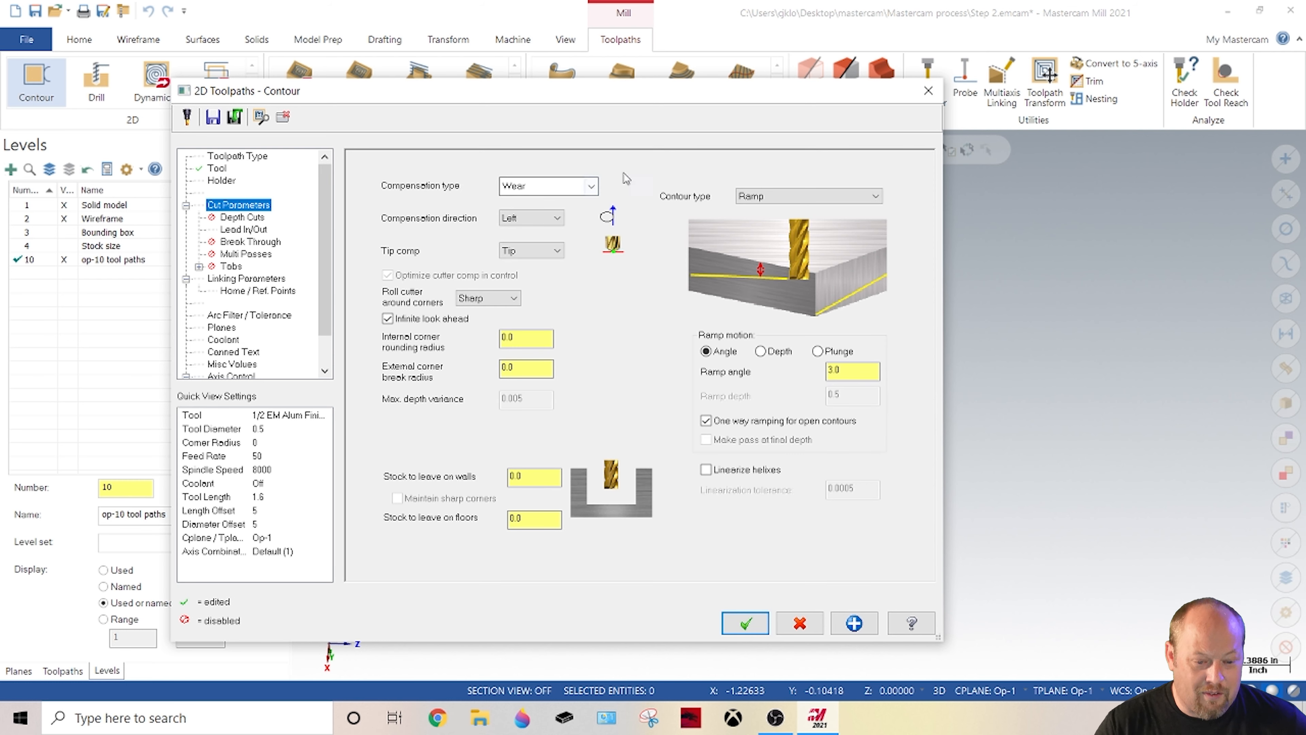
click(792, 204)
click(795, 215)
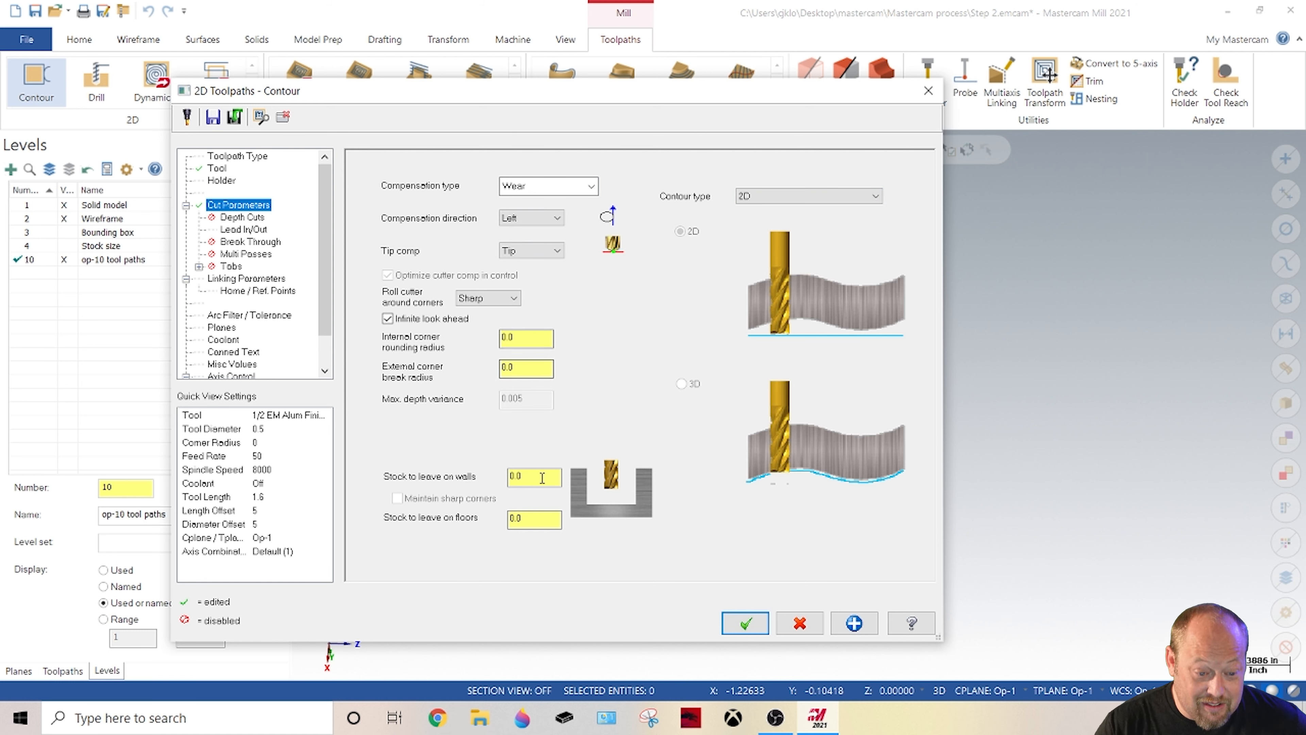
Step: Enable Multi Passes with one rough pass at 0.0 spacing and one finish pass at 0.0 spacing
click(243, 229)
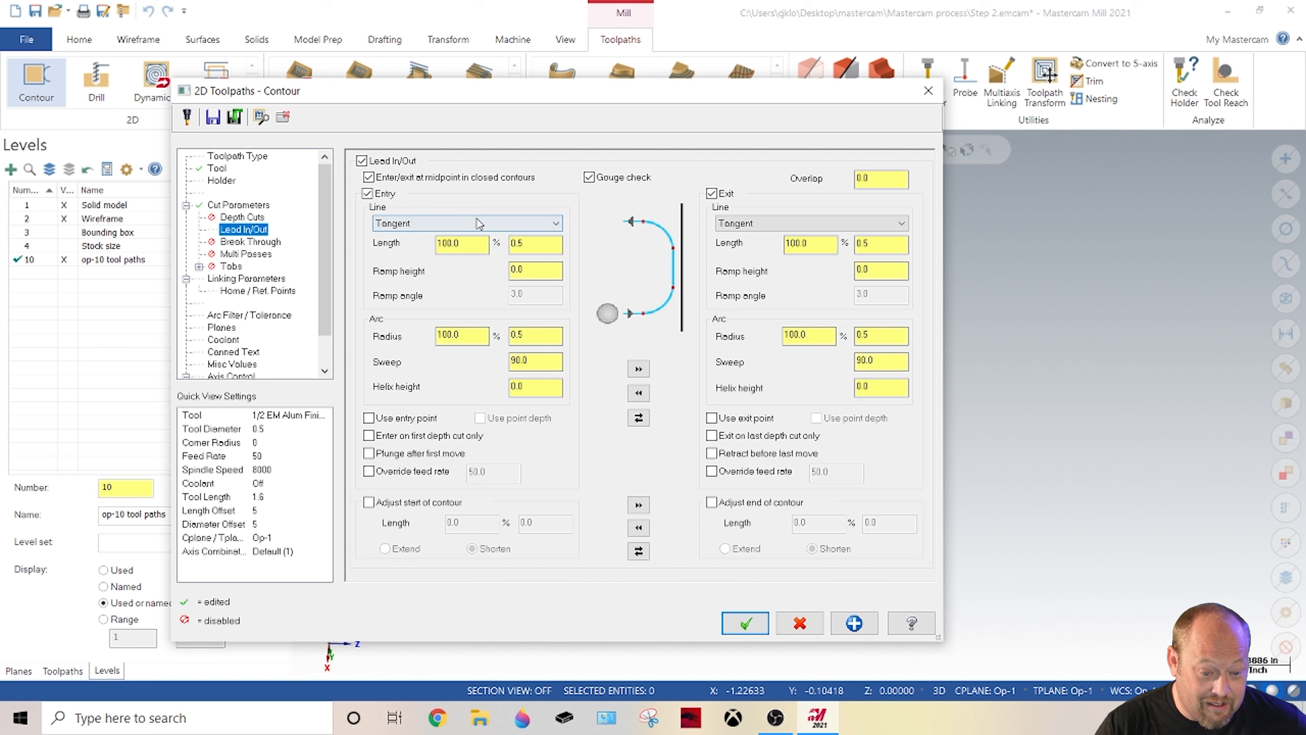
double_click(532, 246)
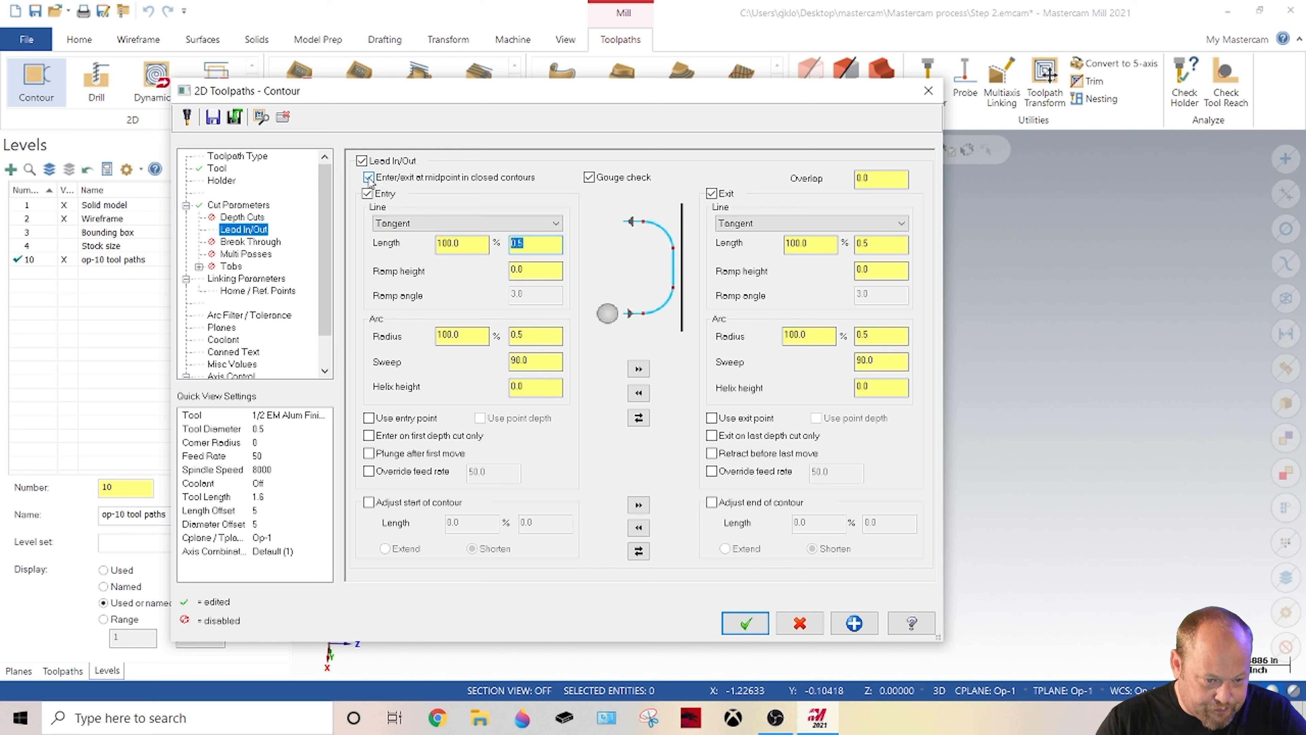
click(255, 256)
click(381, 180)
double_click(544, 234)
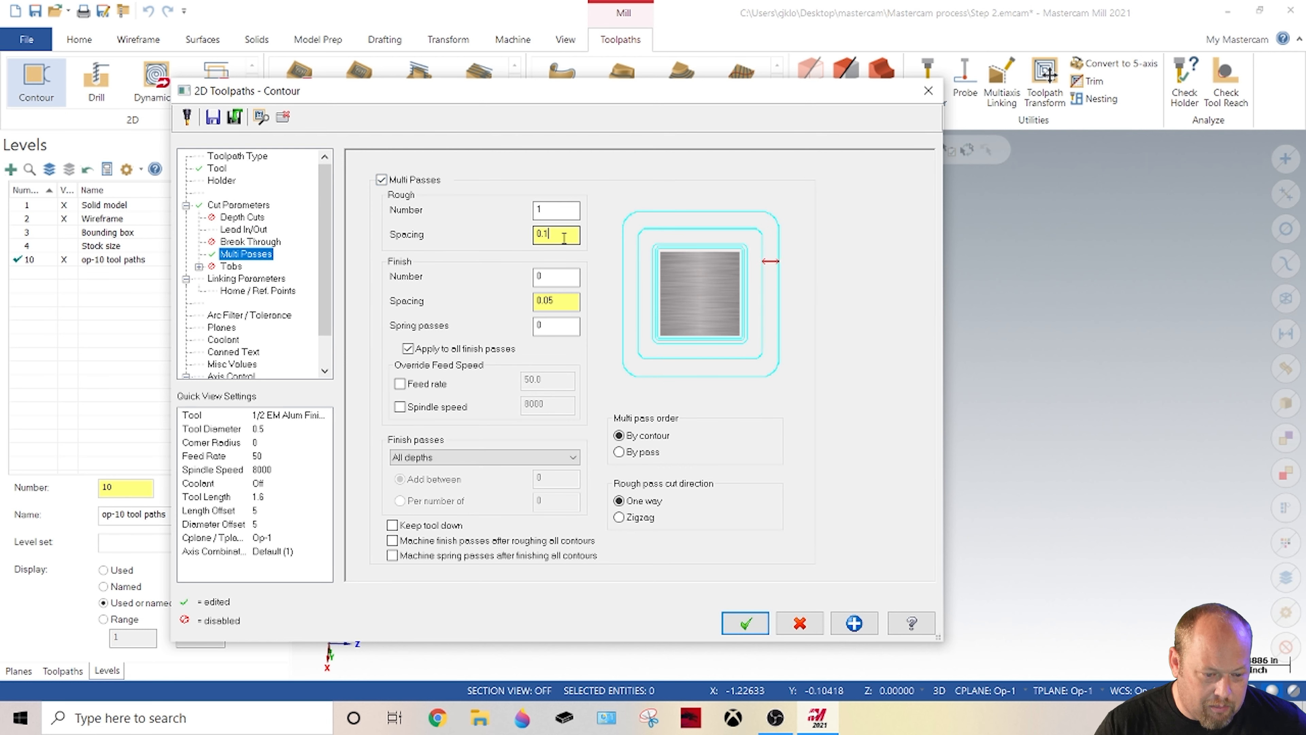
text(0)
key(Tab)
text(1)
key(Tab)
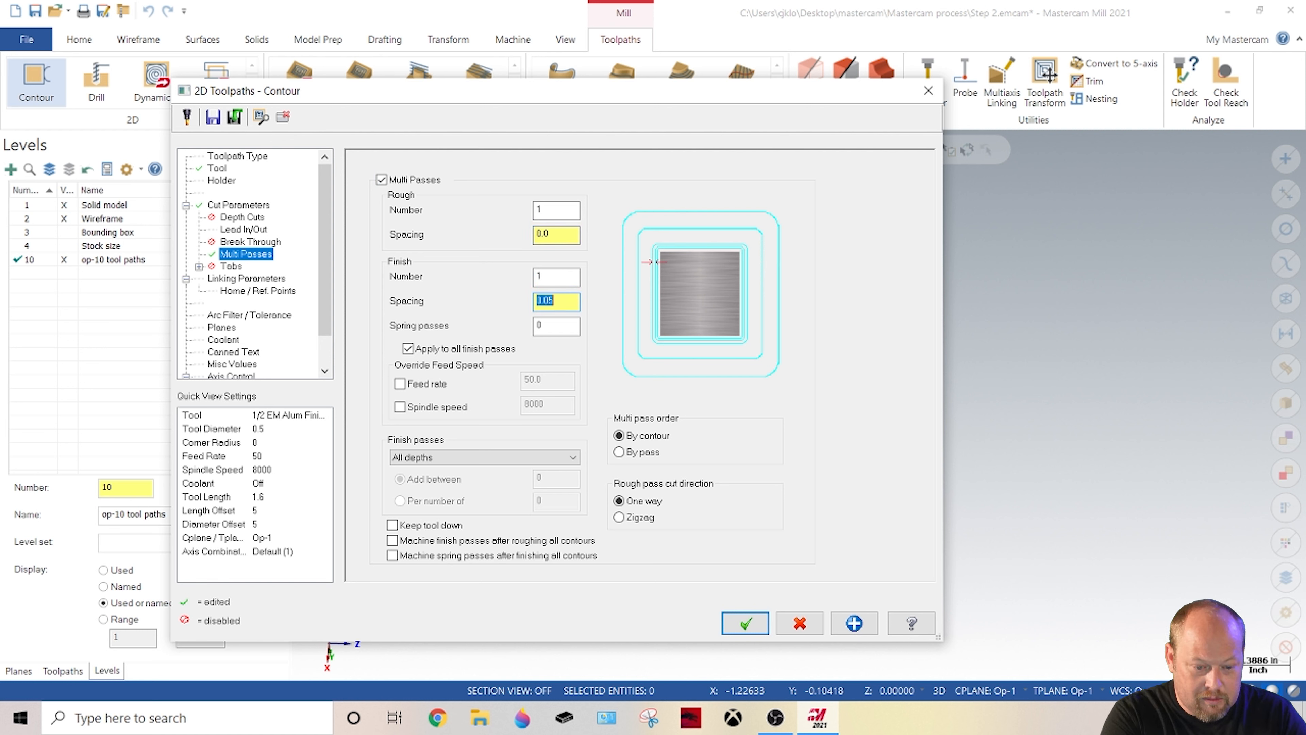
key(Tab)
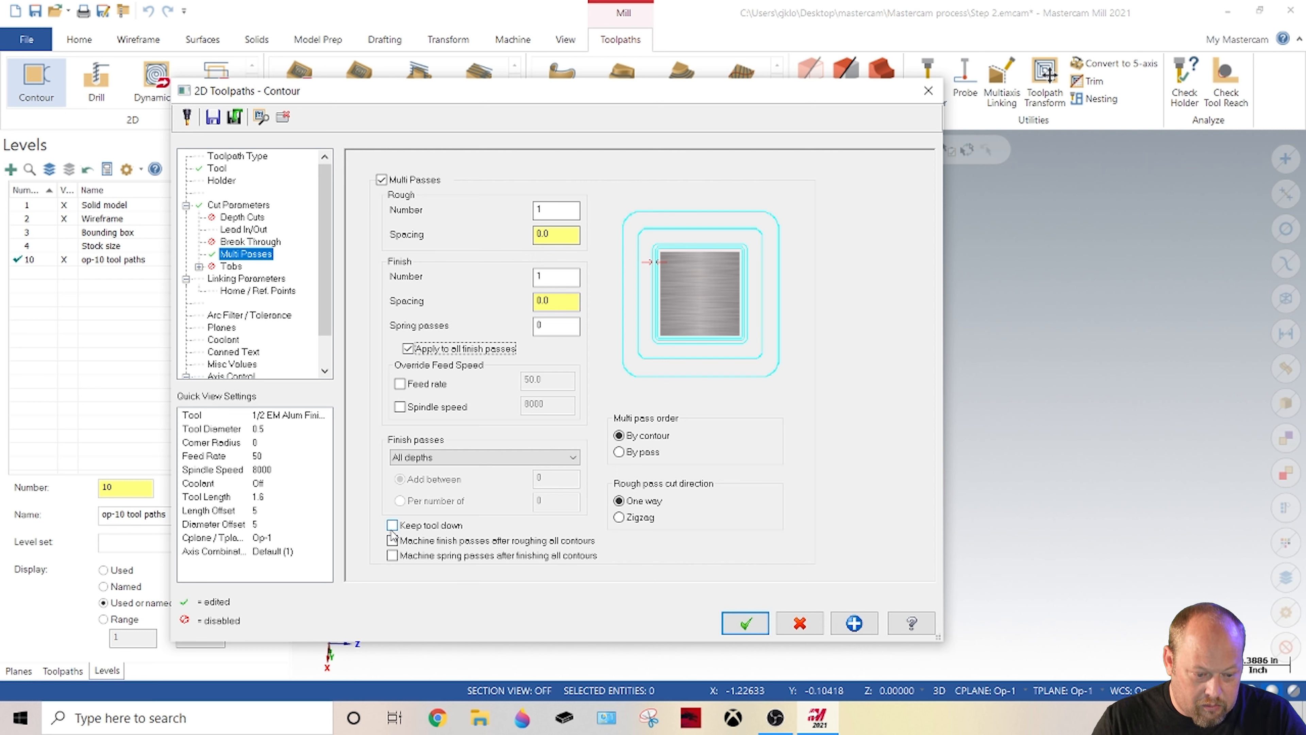
Step: Limit the lead-in to the first depth cut and the lead-out to the last, and keep the tool down between passes
click(245, 229)
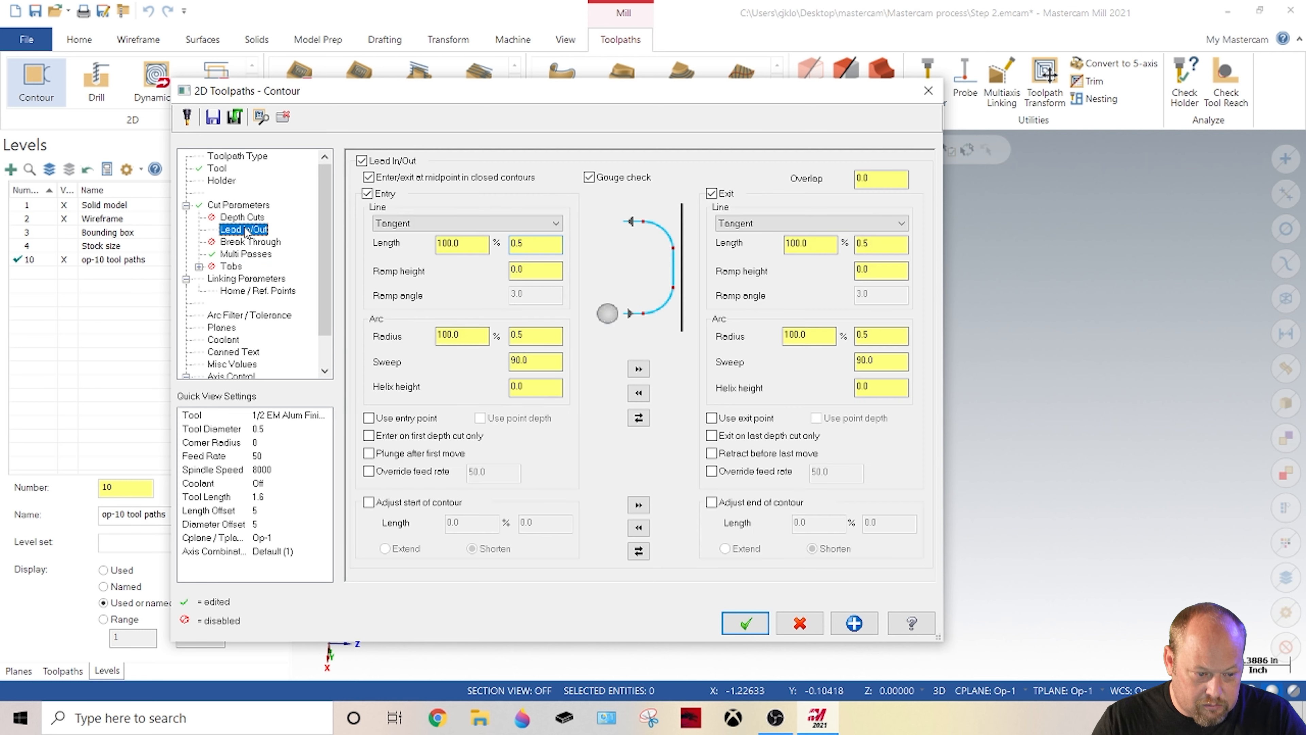
click(370, 436)
click(713, 436)
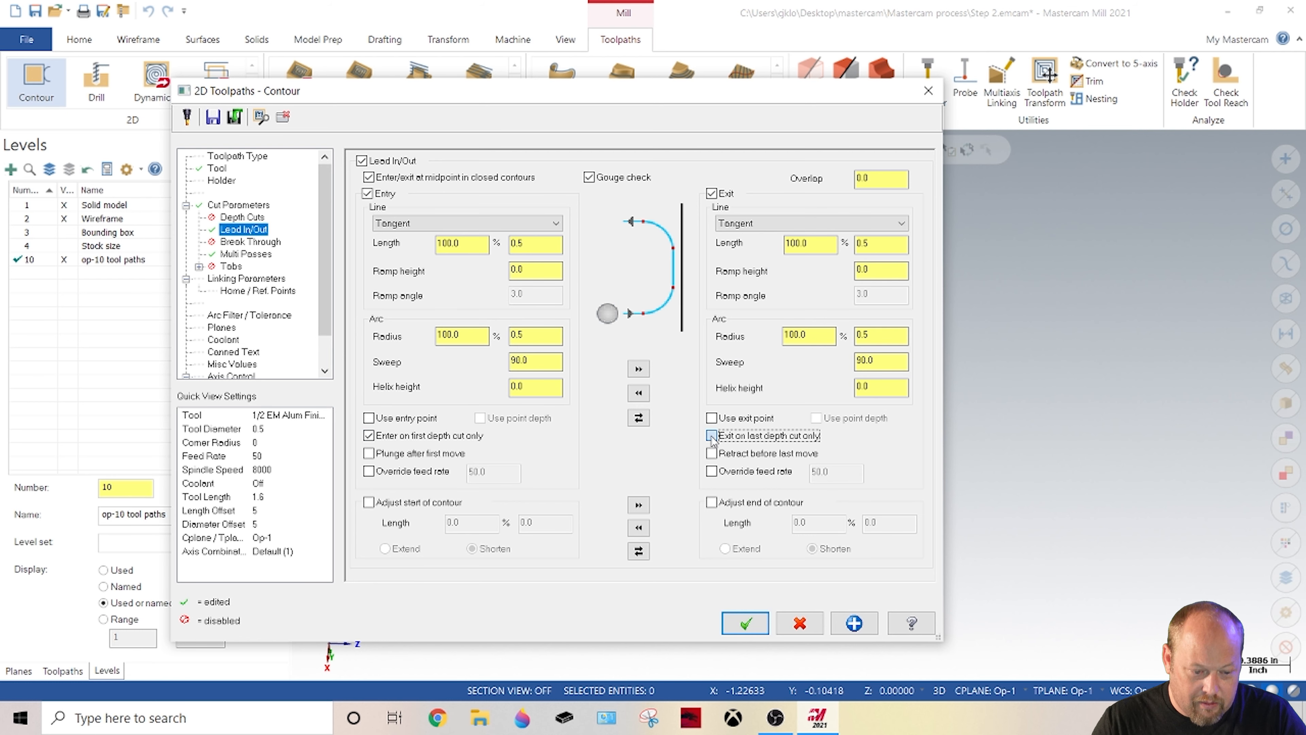
click(223, 255)
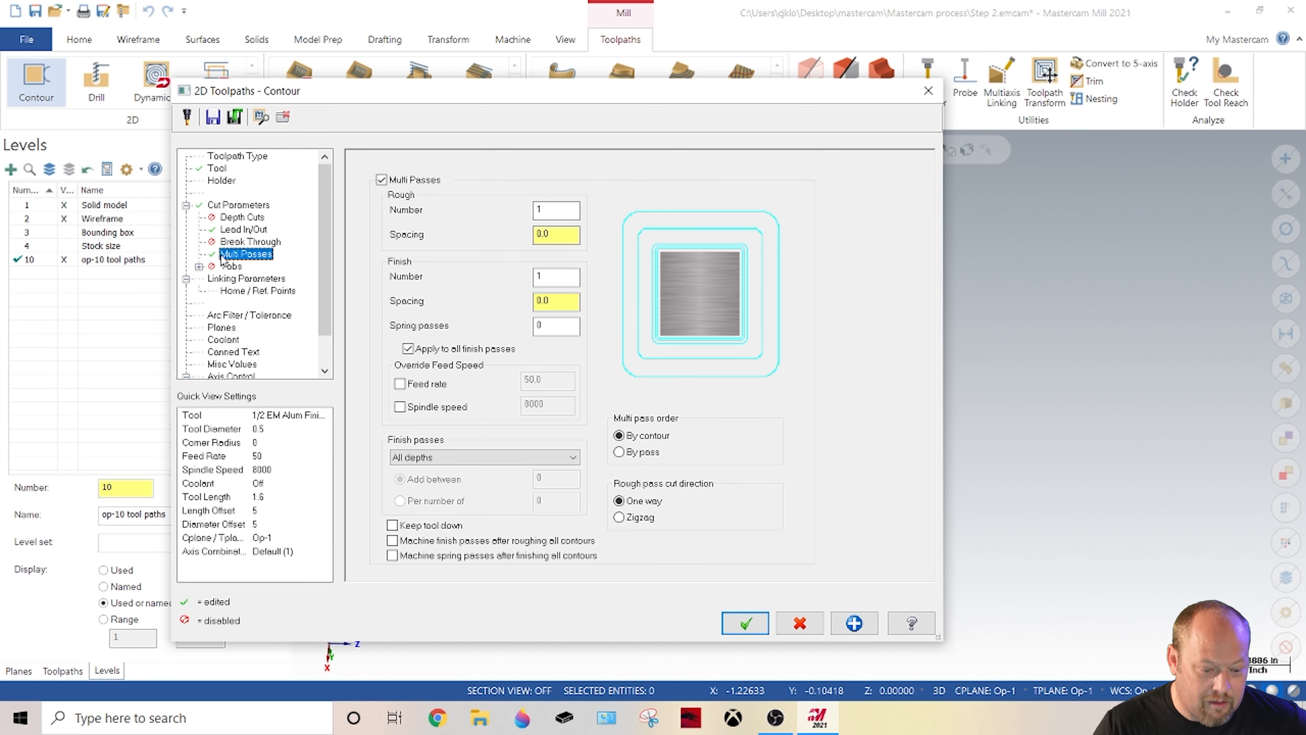
click(392, 526)
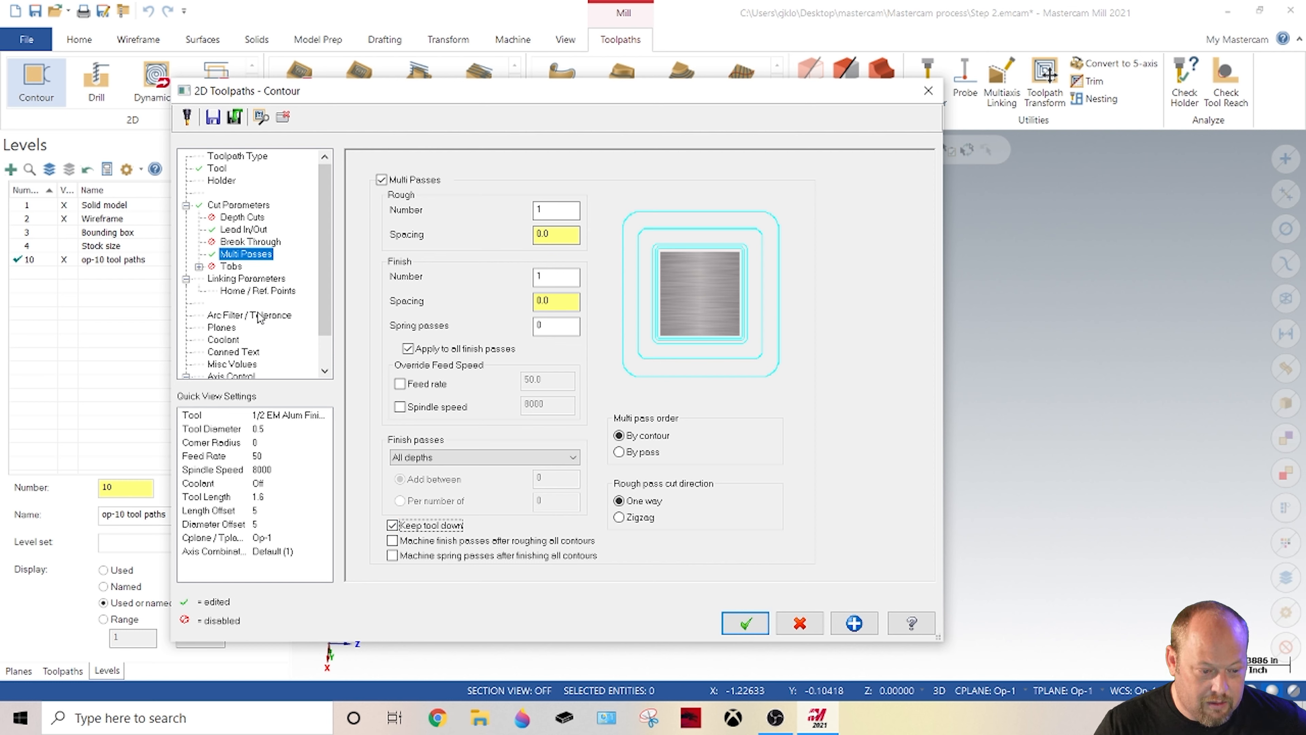
Step: Pick the part's bottom corner as the depth reference and set the contour's absolute depth to -0.640
click(247, 278)
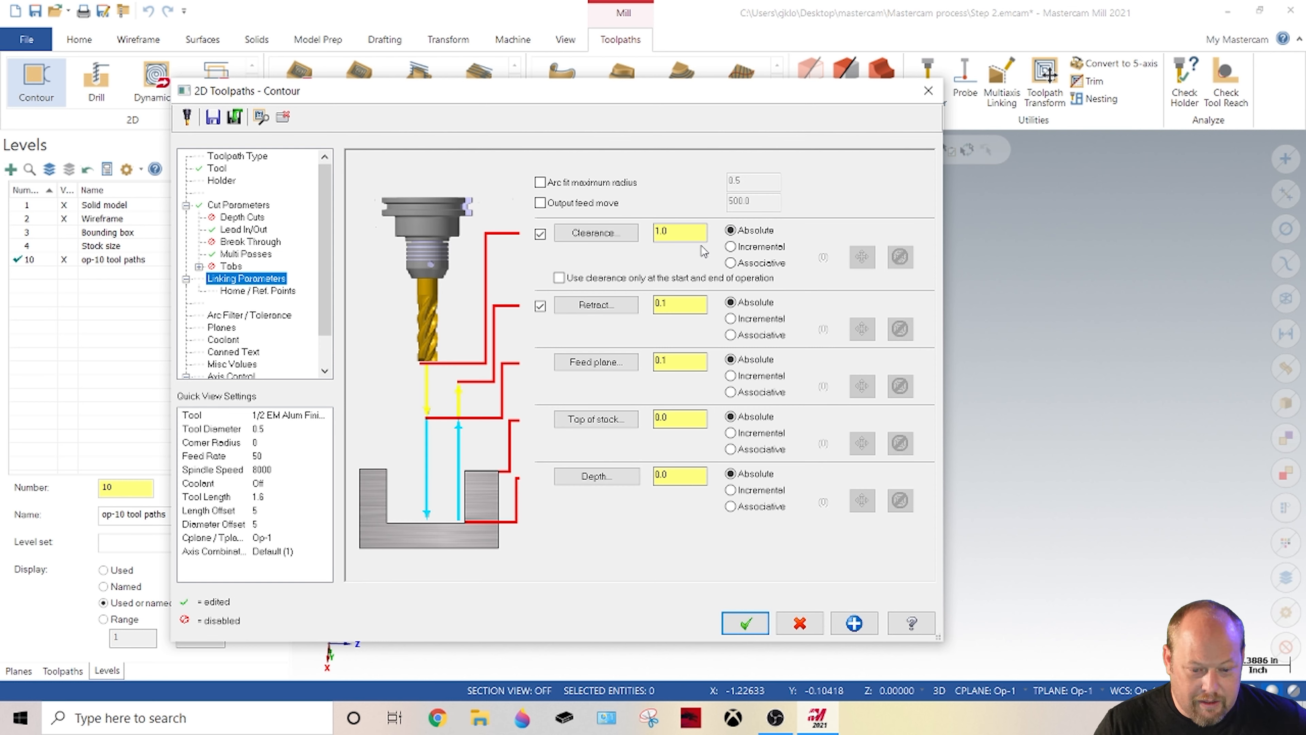
click(596, 476)
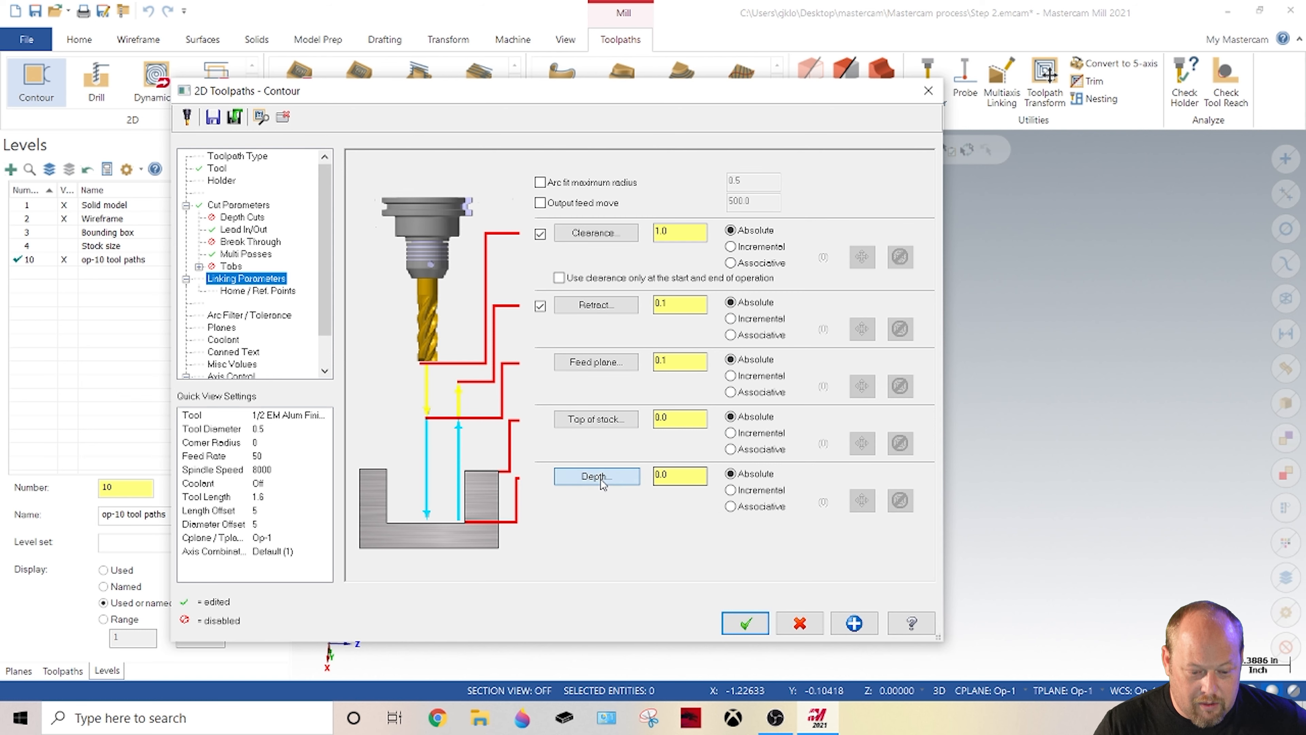
scroll(832, 538, up, 4)
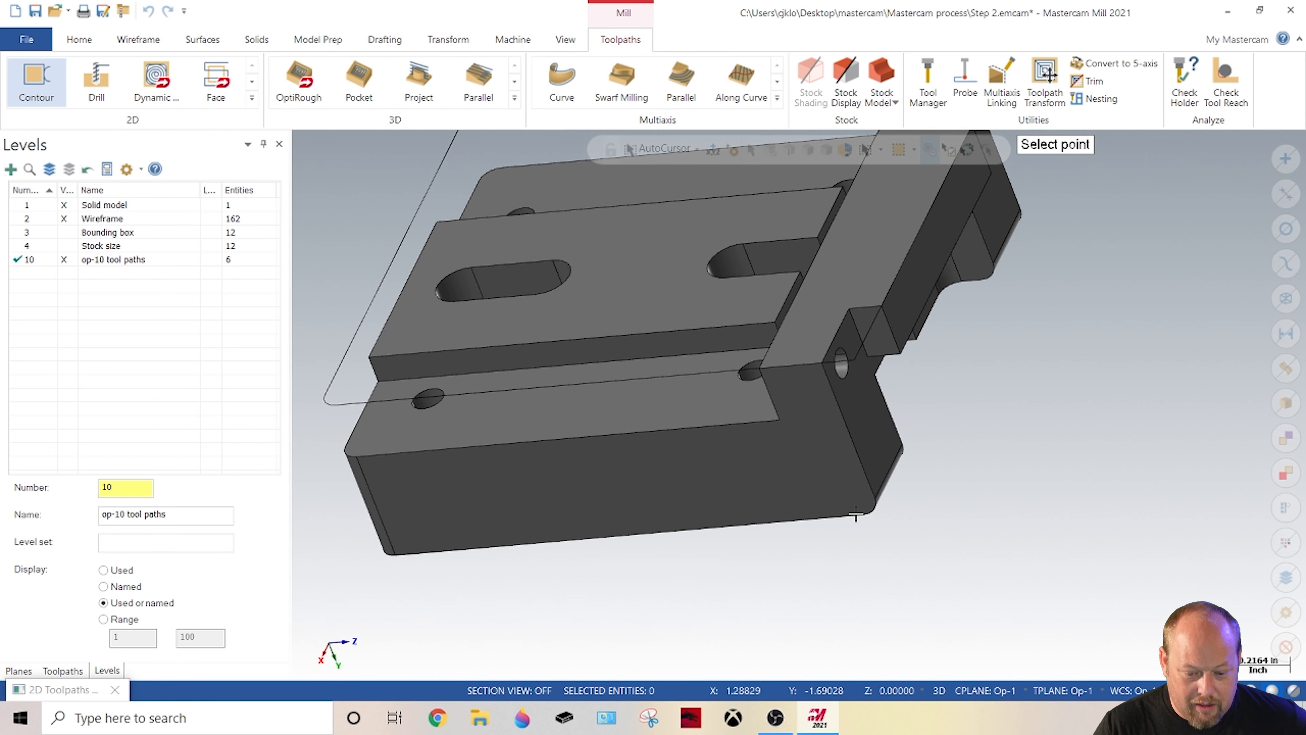
click(869, 517)
click(696, 479)
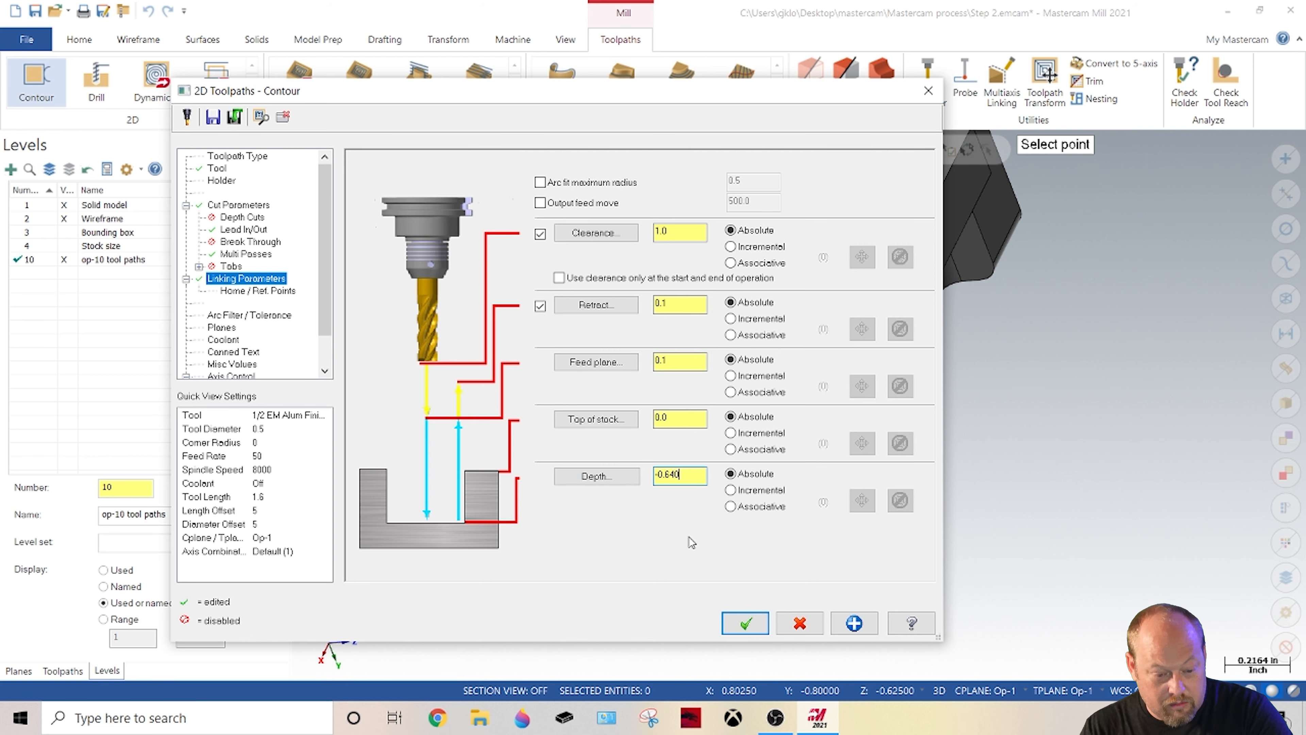
Step: Turn flood coolant on and accept the contour settings to generate the toolpath
click(221, 328)
click(227, 315)
click(223, 340)
click(684, 252)
click(650, 273)
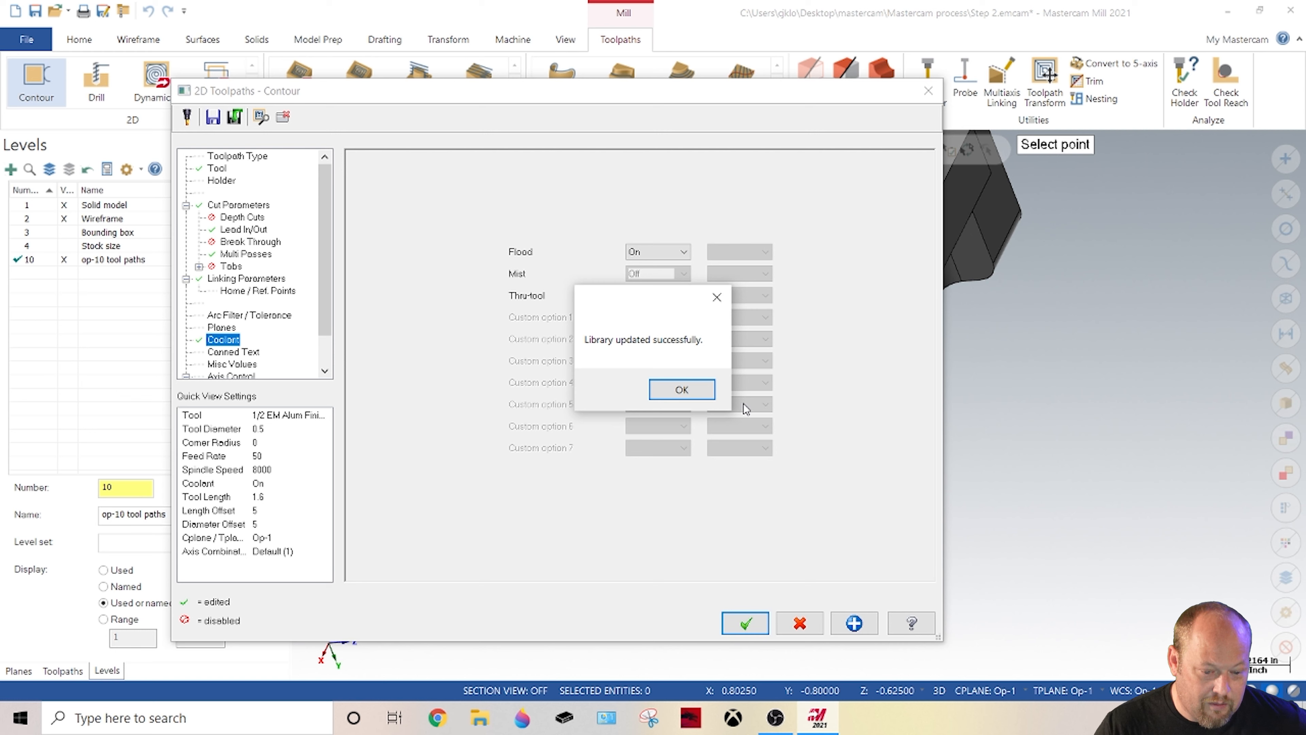
click(682, 390)
click(745, 620)
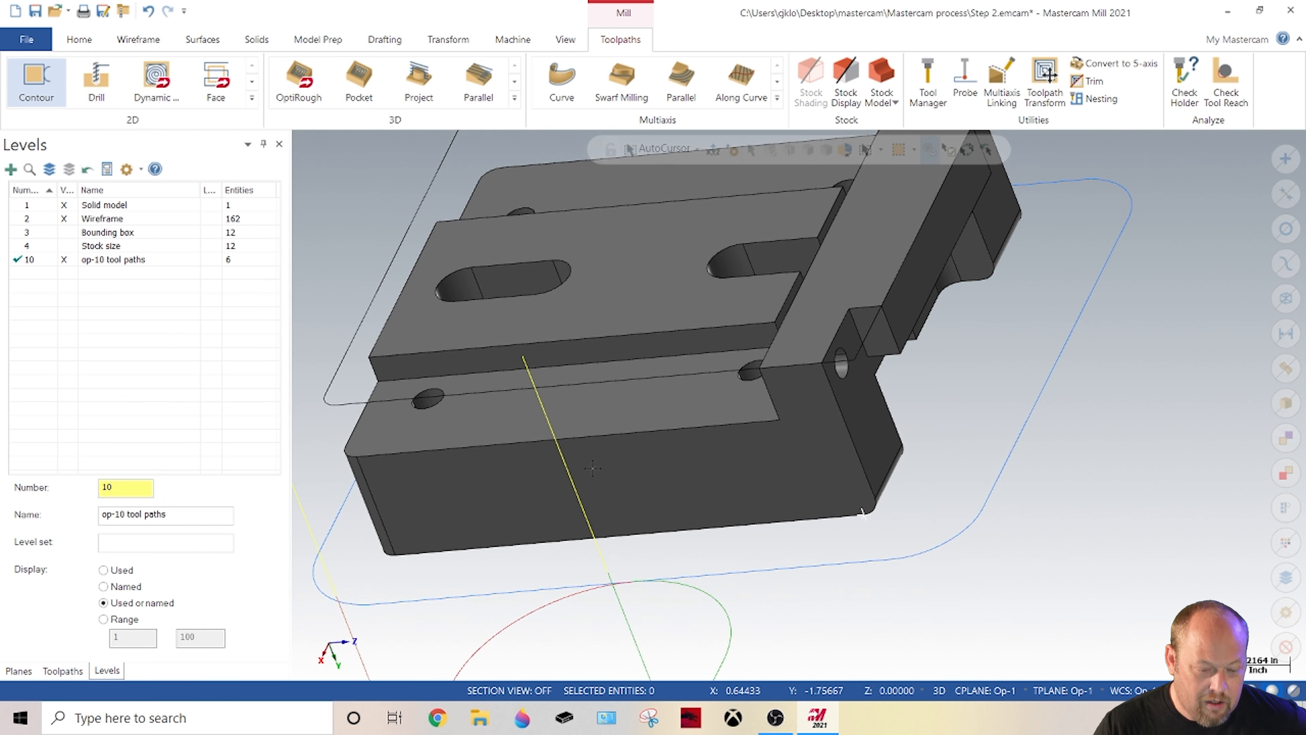
Step: Backplot the 2D contour operation from the Op-1 plan view to check its lead-in, lead-out and path around the part
scroll(682, 394, down, 1)
mouse_move(683, 393)
middle_down()
mouse_move(676, 444)
mouse_move(692, 432)
mouse_move(728, 446)
mouse_move(707, 393)
middle_up()
scroll(693, 432, down, 3)
key(alt+1)
scroll(693, 348, down, 1)
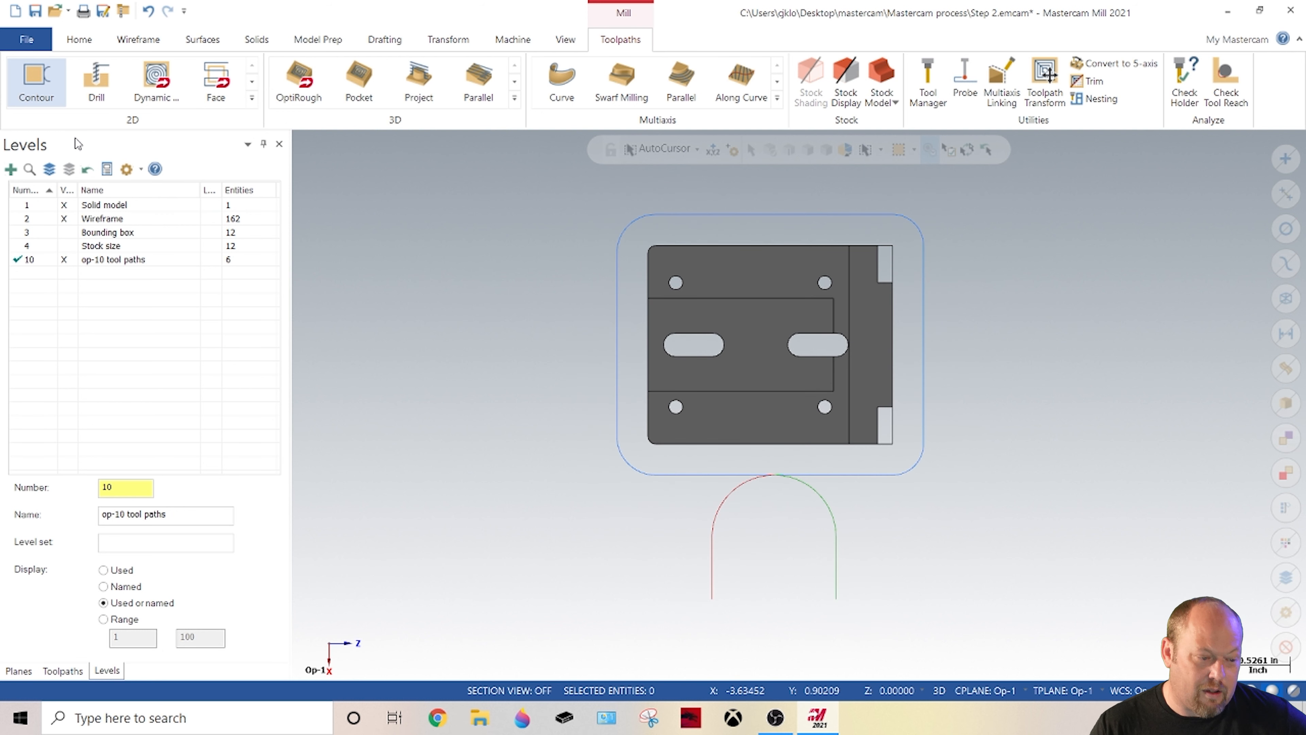
right_click(495, 395)
click(544, 374)
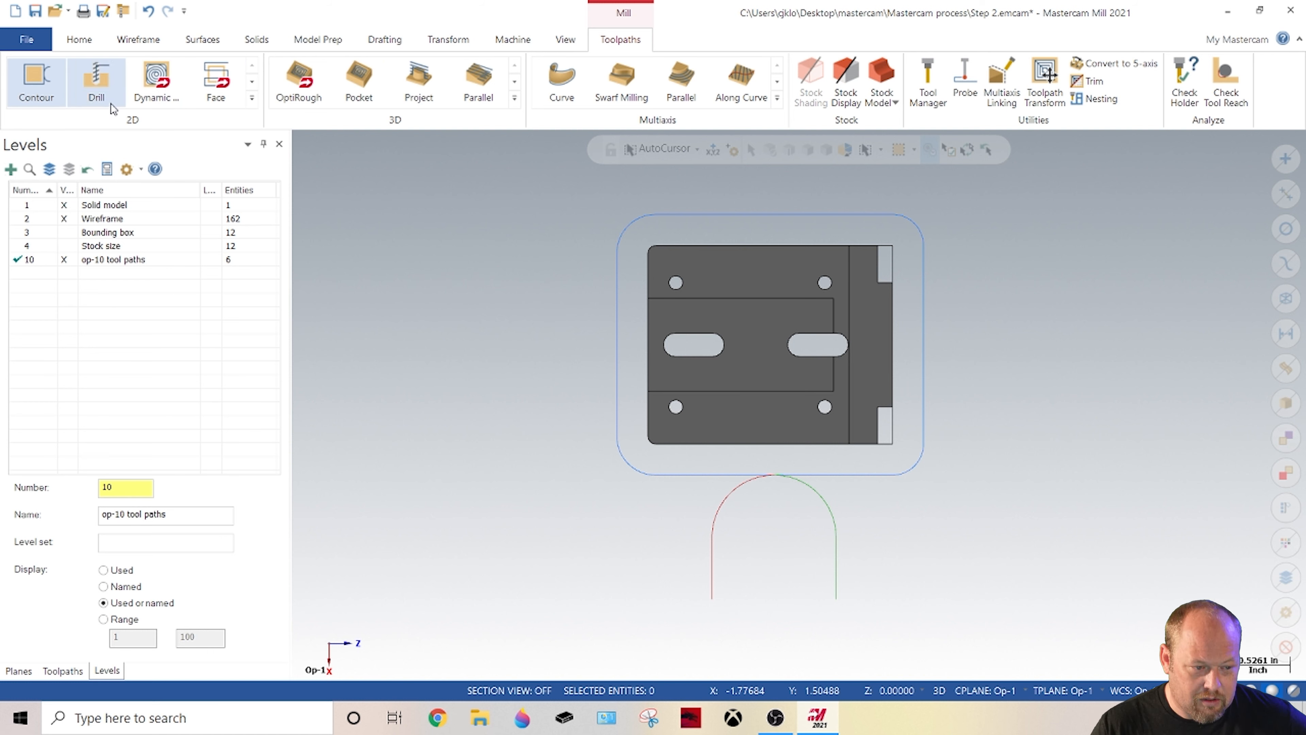
click(62, 670)
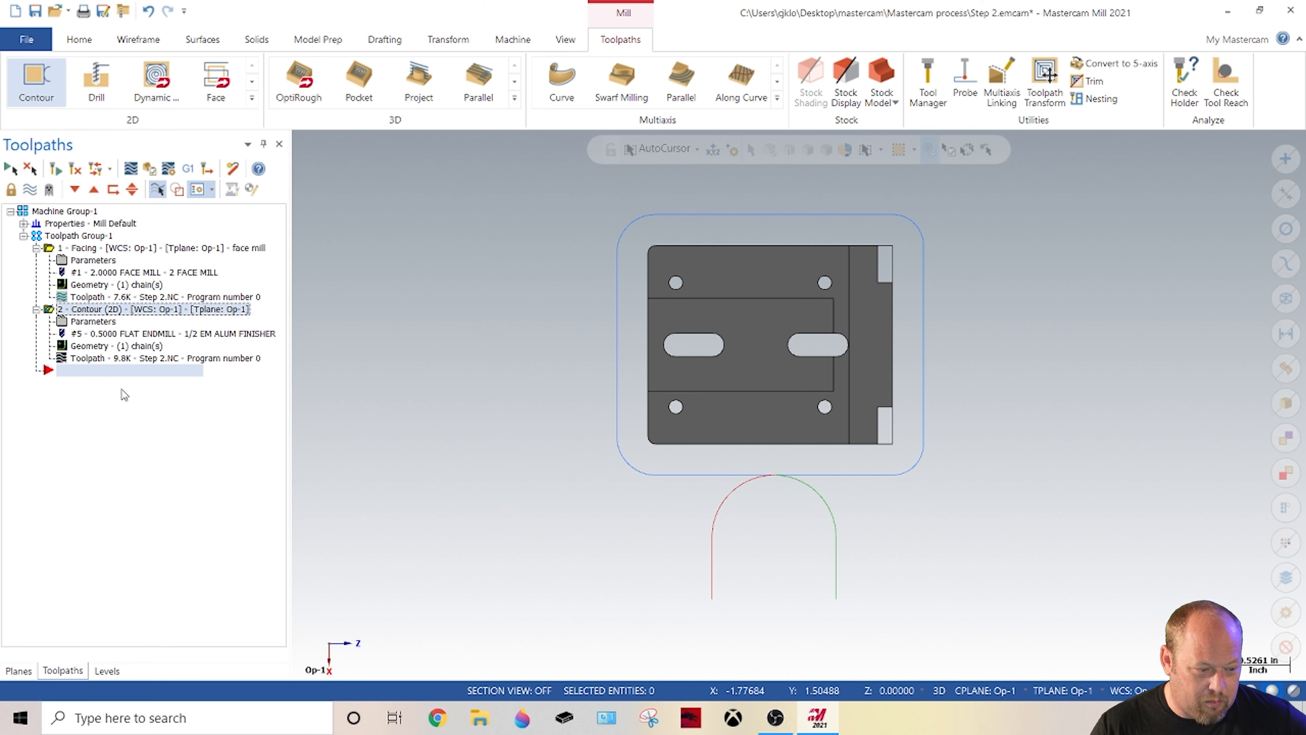
click(113, 189)
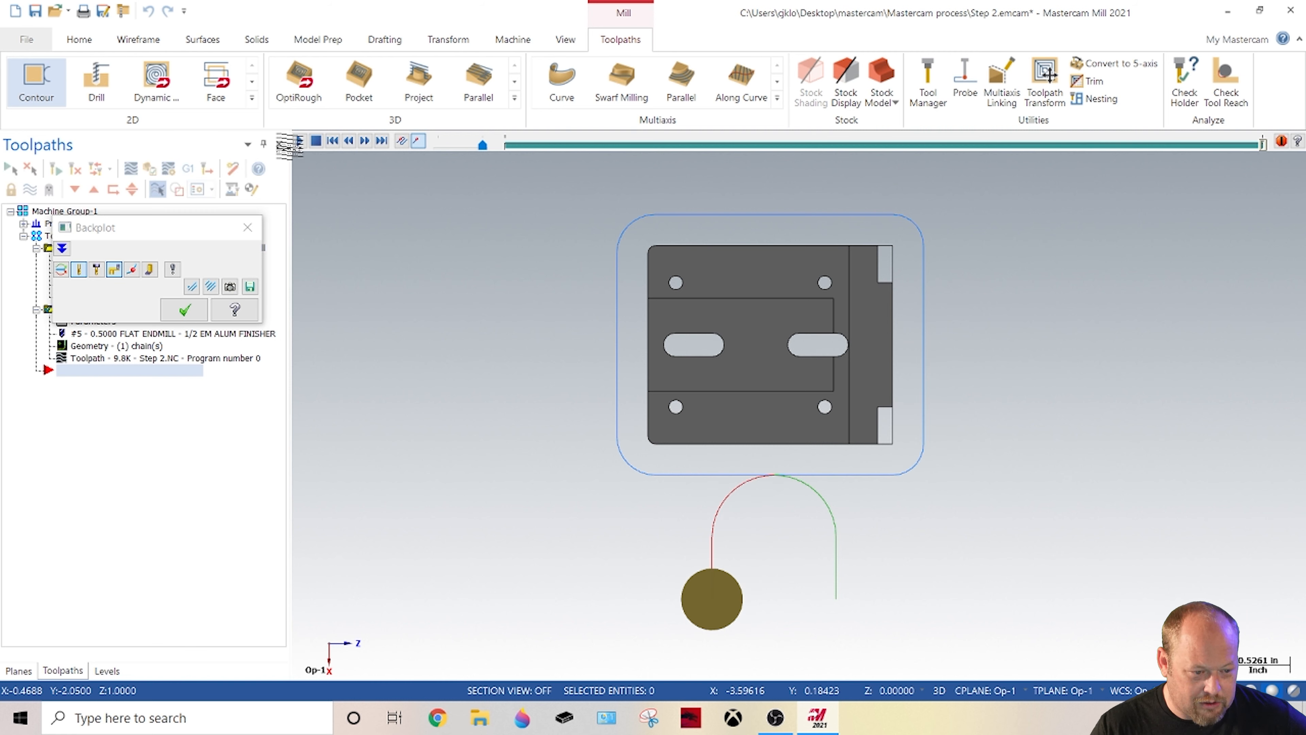
click(300, 141)
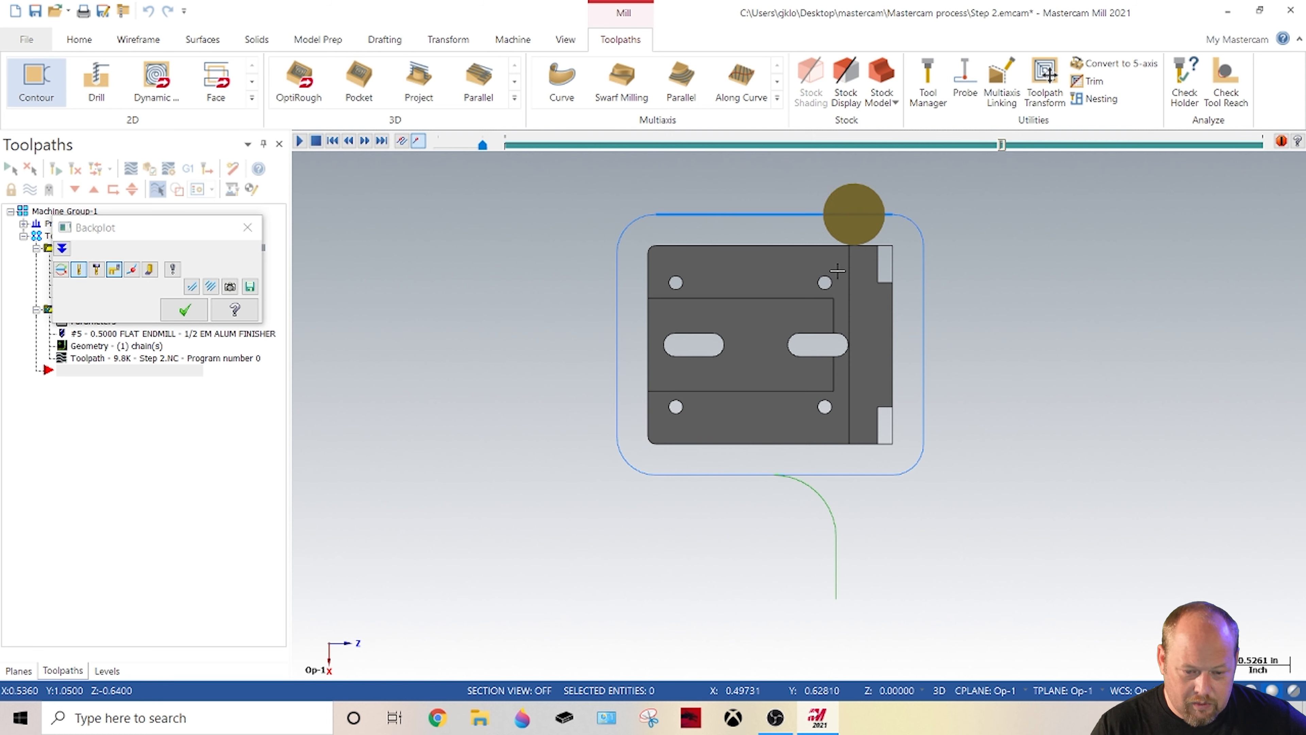
click(185, 310)
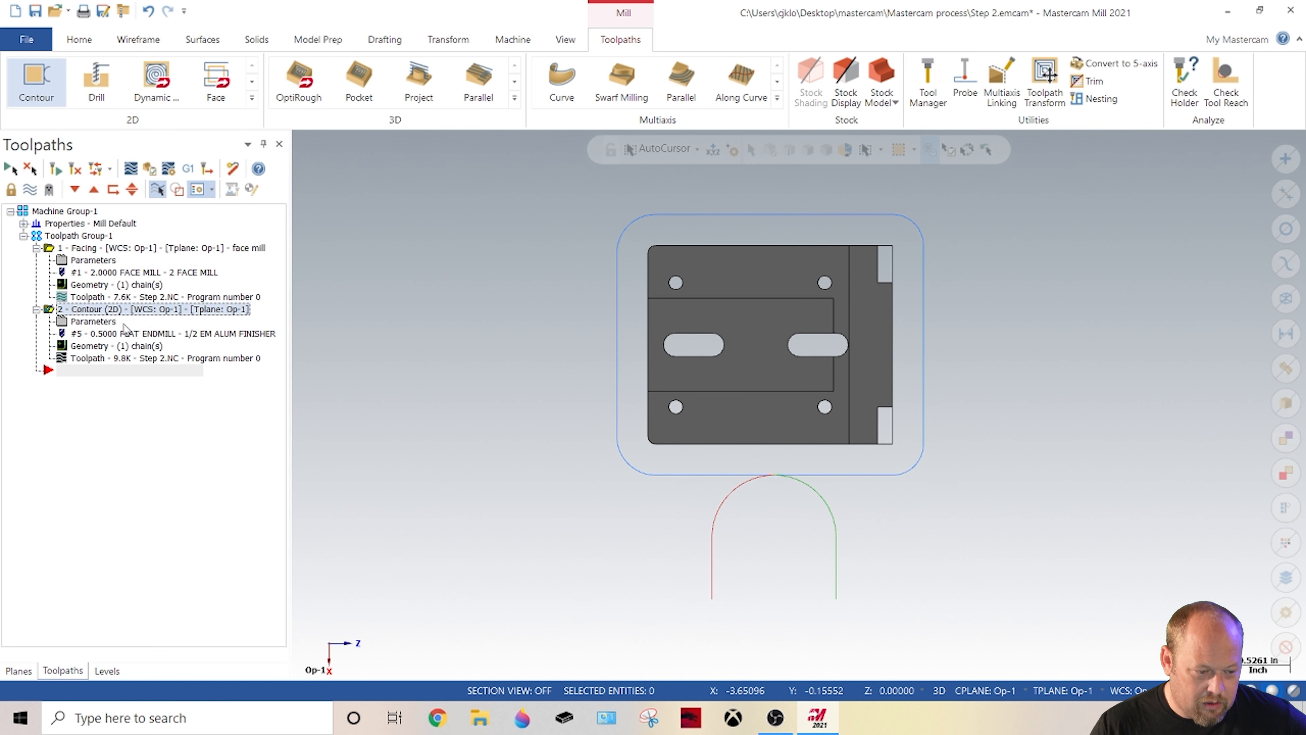
Step: Turn off entering and exiting at the midpoint of closed contours and regenerate the contour toolpath
click(82, 322)
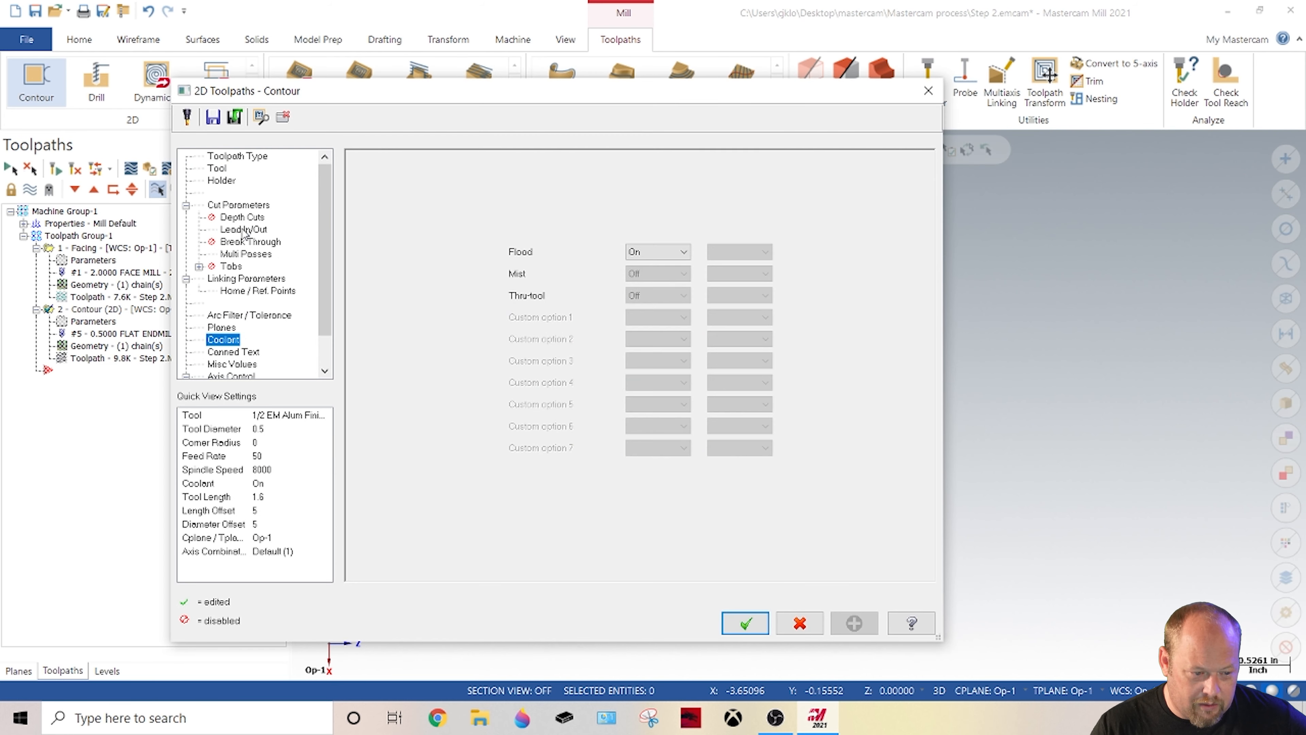
click(243, 230)
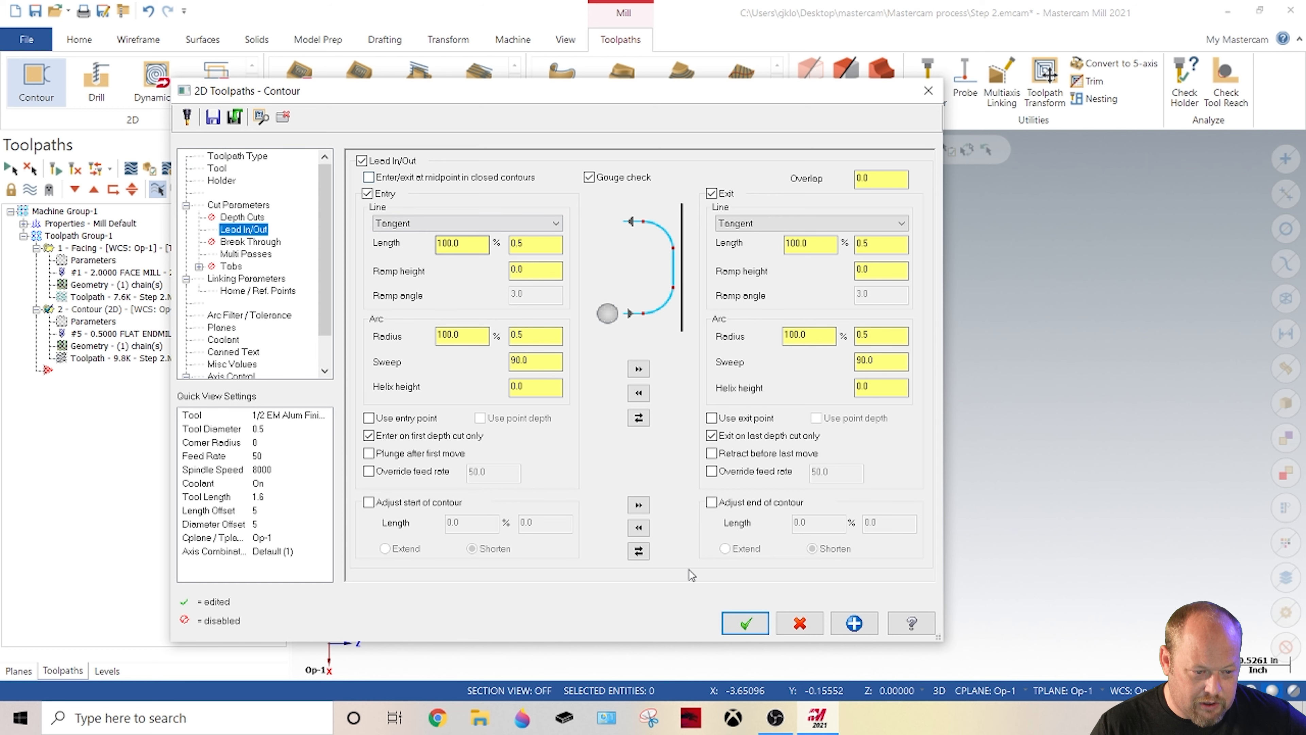
click(746, 622)
click(56, 168)
Step: Replay the regenerated contour toolpath in Backplot to check its new entry and exit location
click(150, 169)
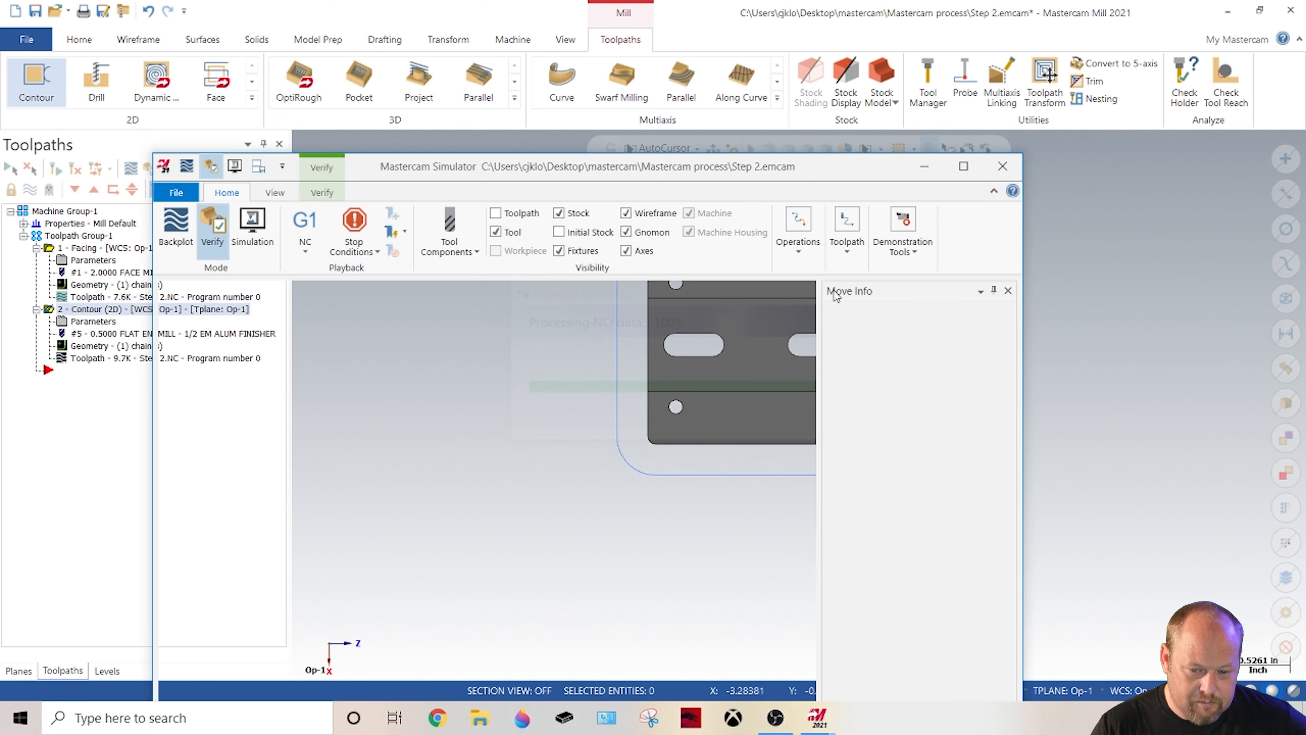
click(1003, 166)
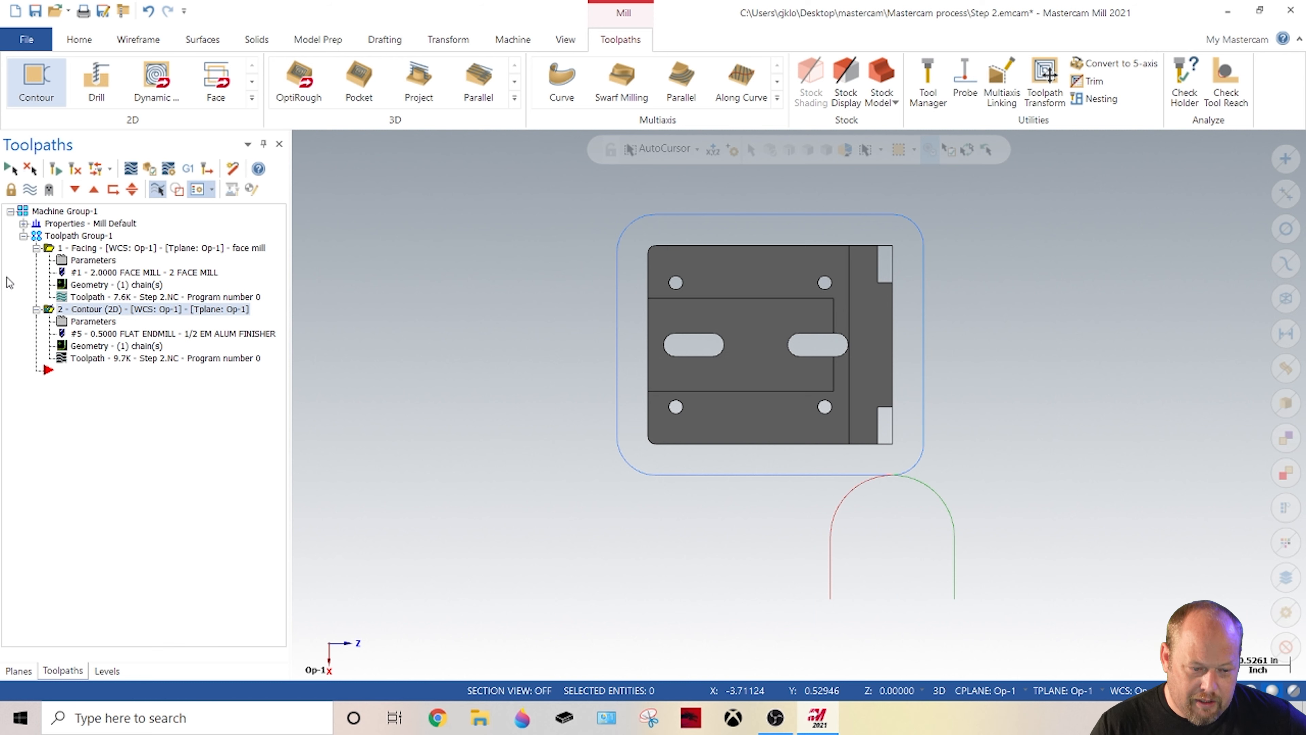
click(132, 170)
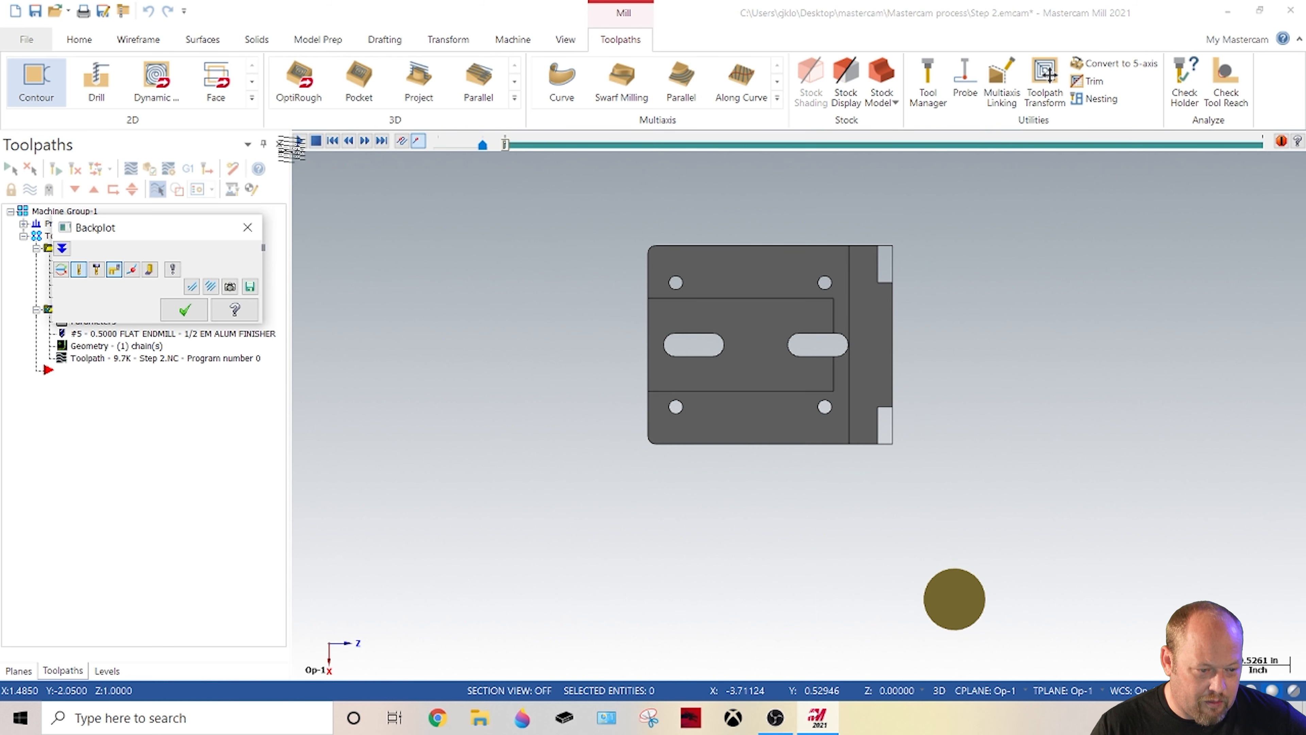
click(302, 144)
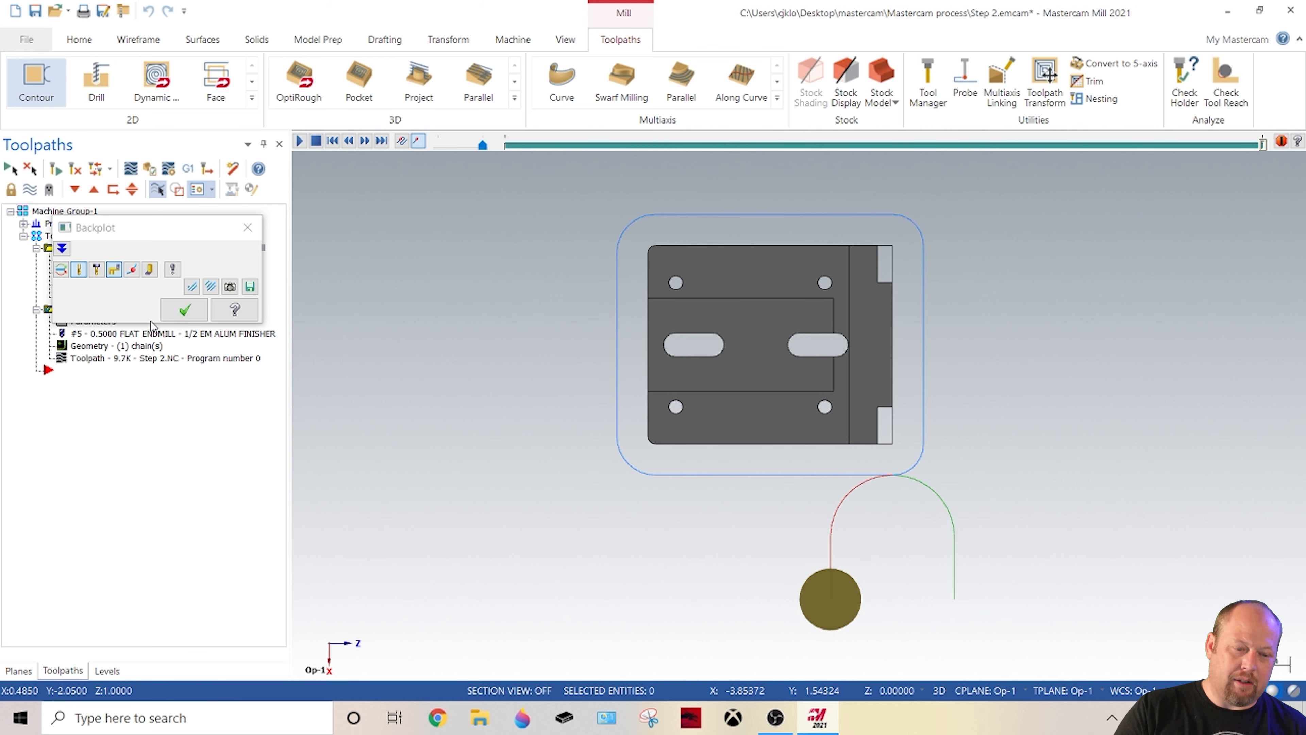
click(173, 315)
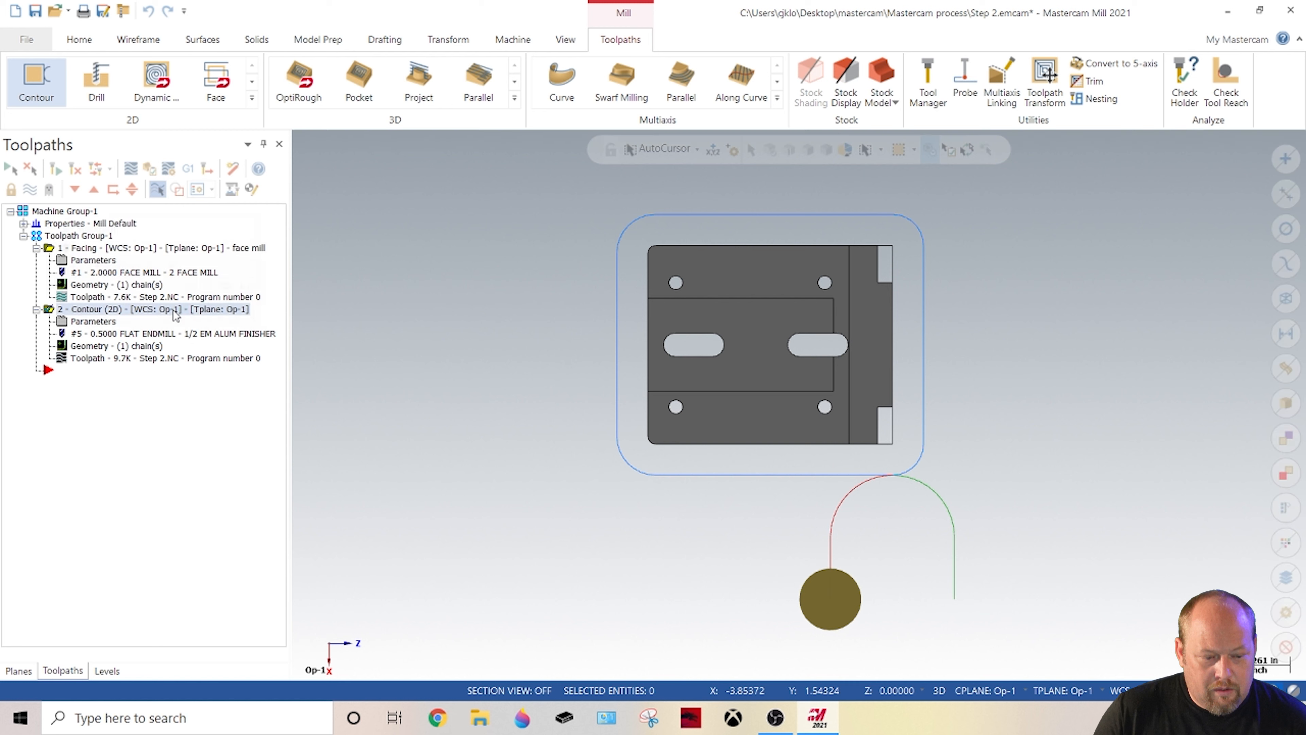
Step: Save the file and show the Stock size level around the part
click(34, 9)
middle_drag(490, 382, 492, 316)
click(106, 670)
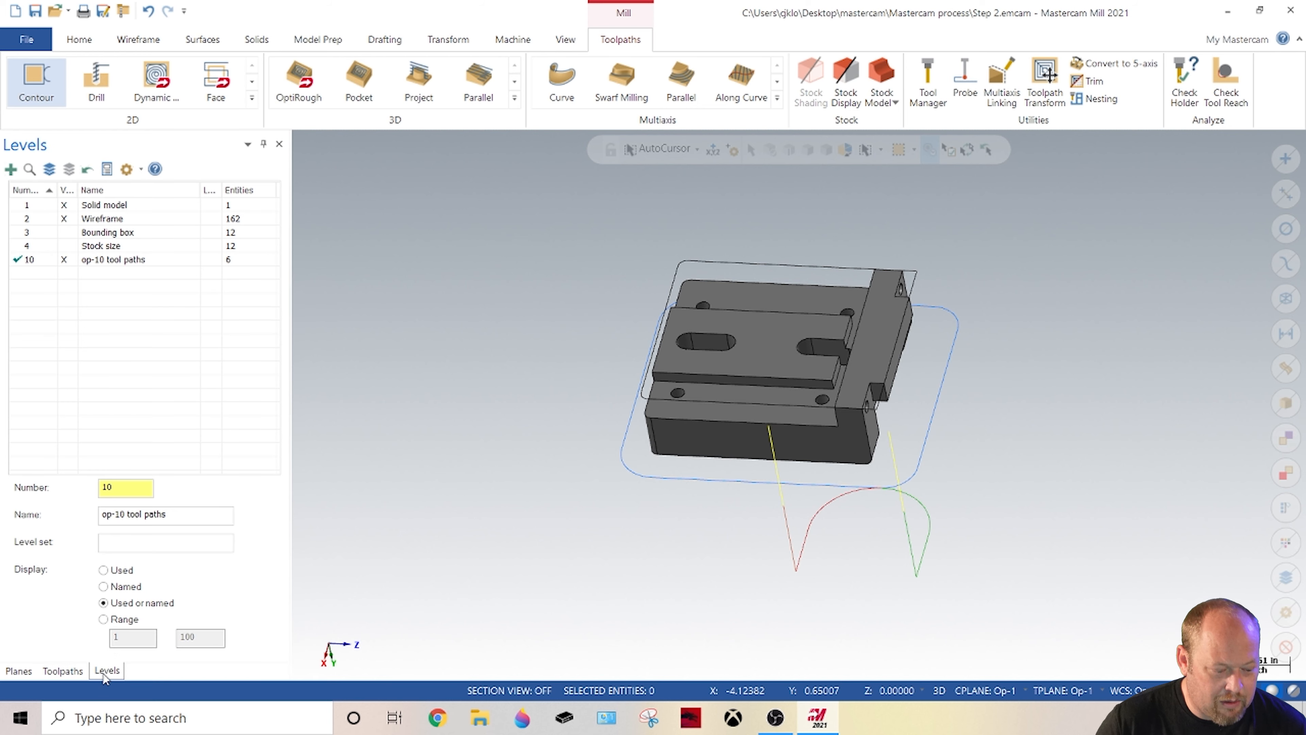
click(69, 247)
click(70, 259)
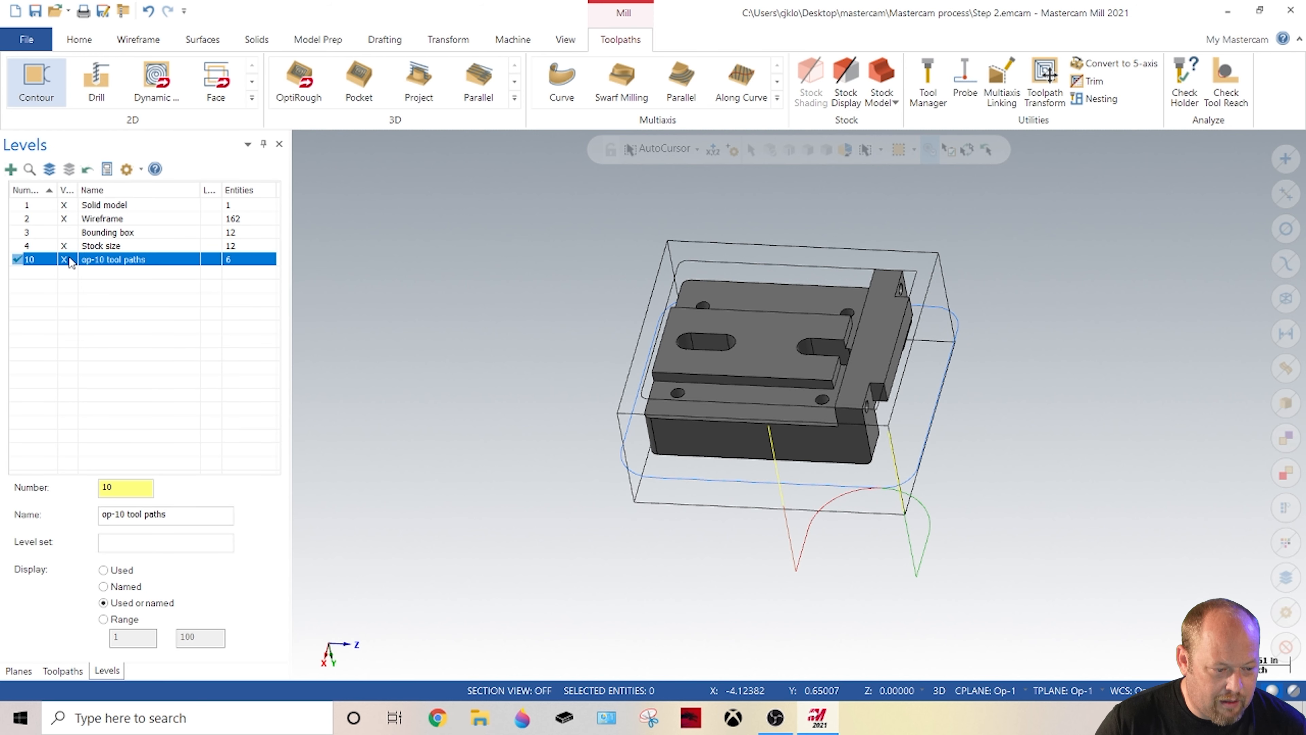
Step: Make Stock size the main level and hide the op-10 tool paths level
click(28, 246)
click(69, 260)
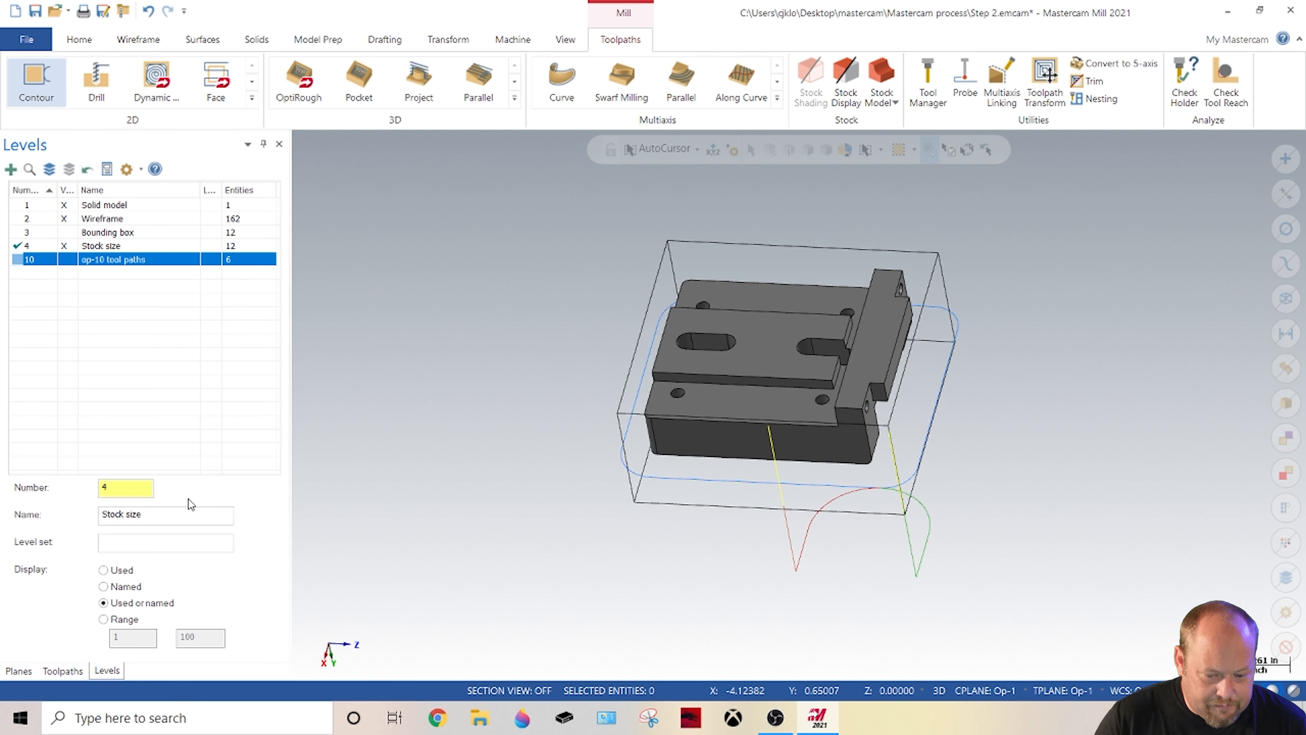
click(20, 674)
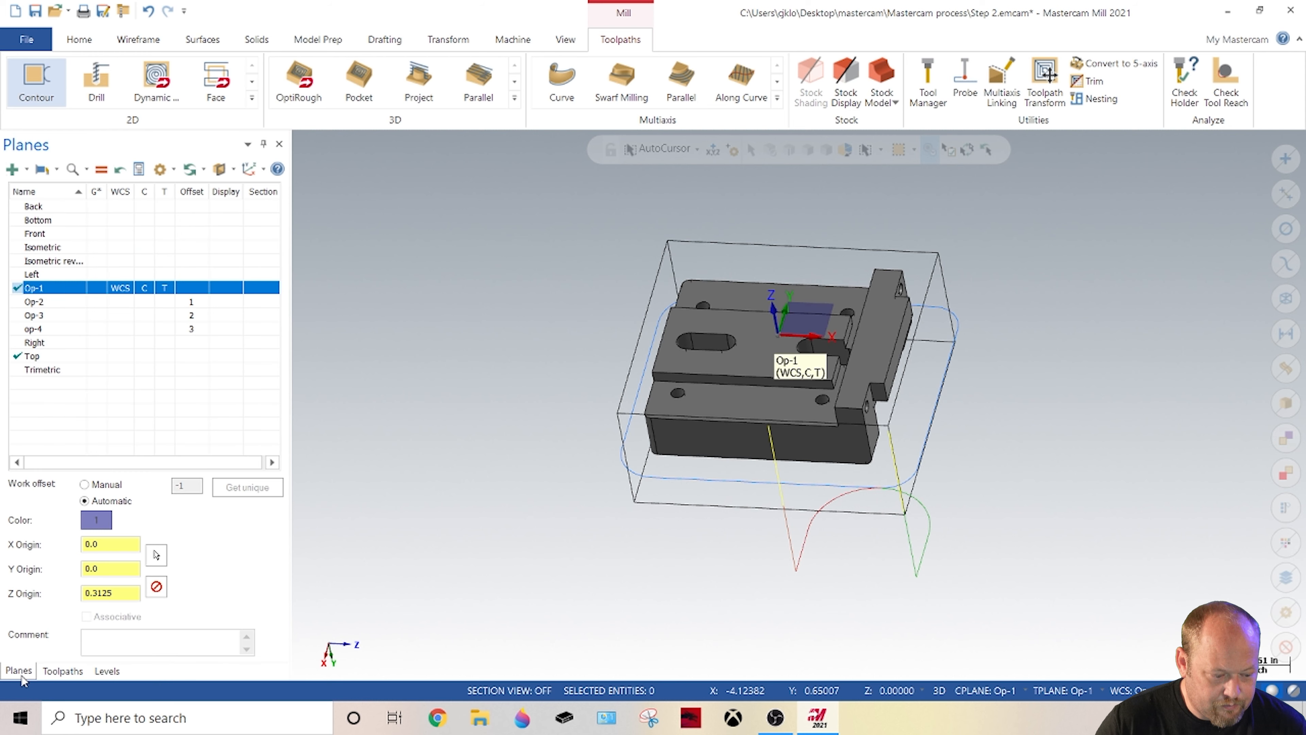
Step: Define the machine group's rectangular stock from all entities, 2.25 in X, 2.0 in Y and 1.0 in Z, with its display turned off
click(63, 671)
click(23, 223)
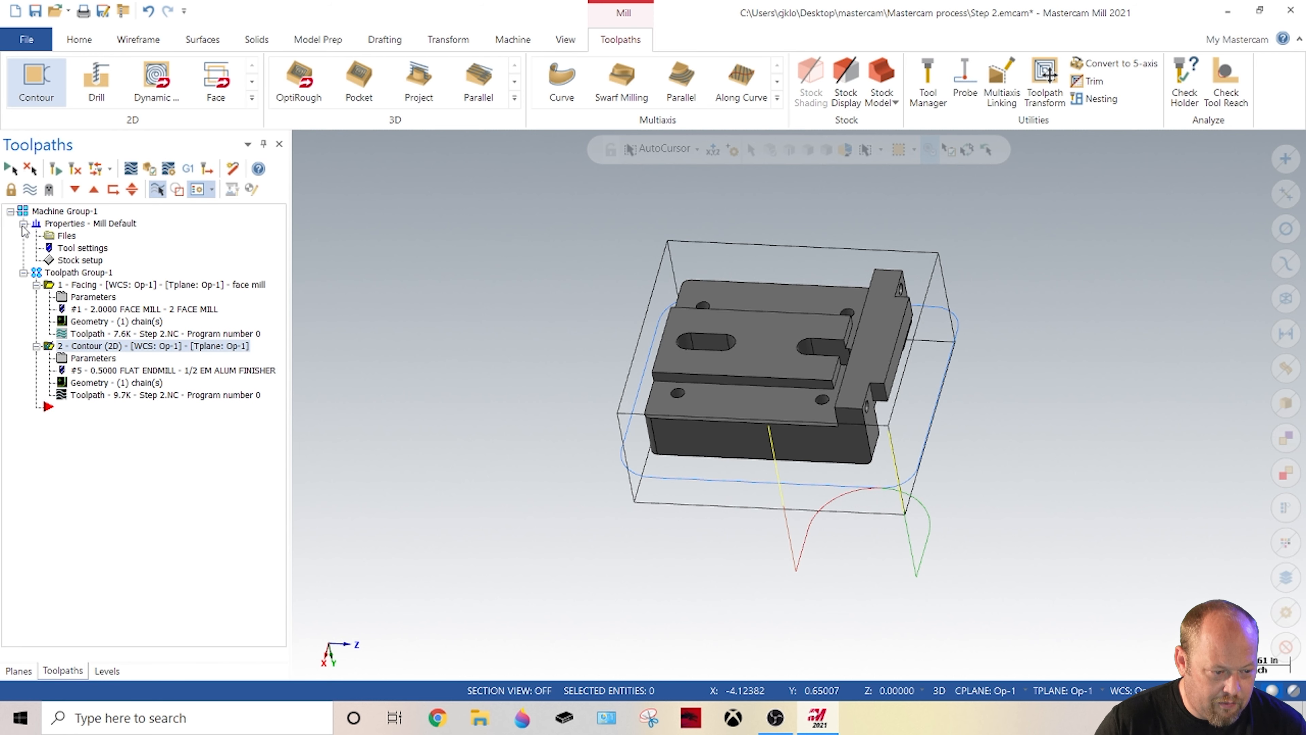
double_click(75, 263)
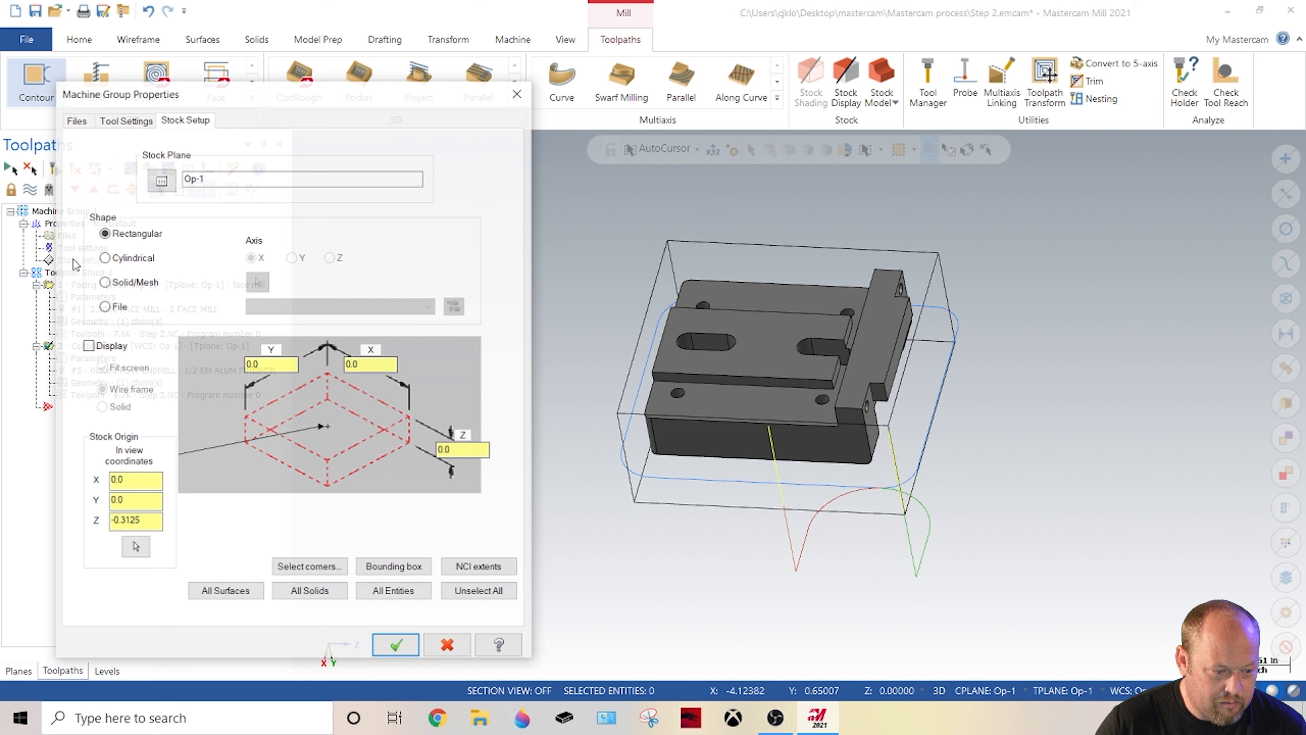
click(394, 592)
click(89, 346)
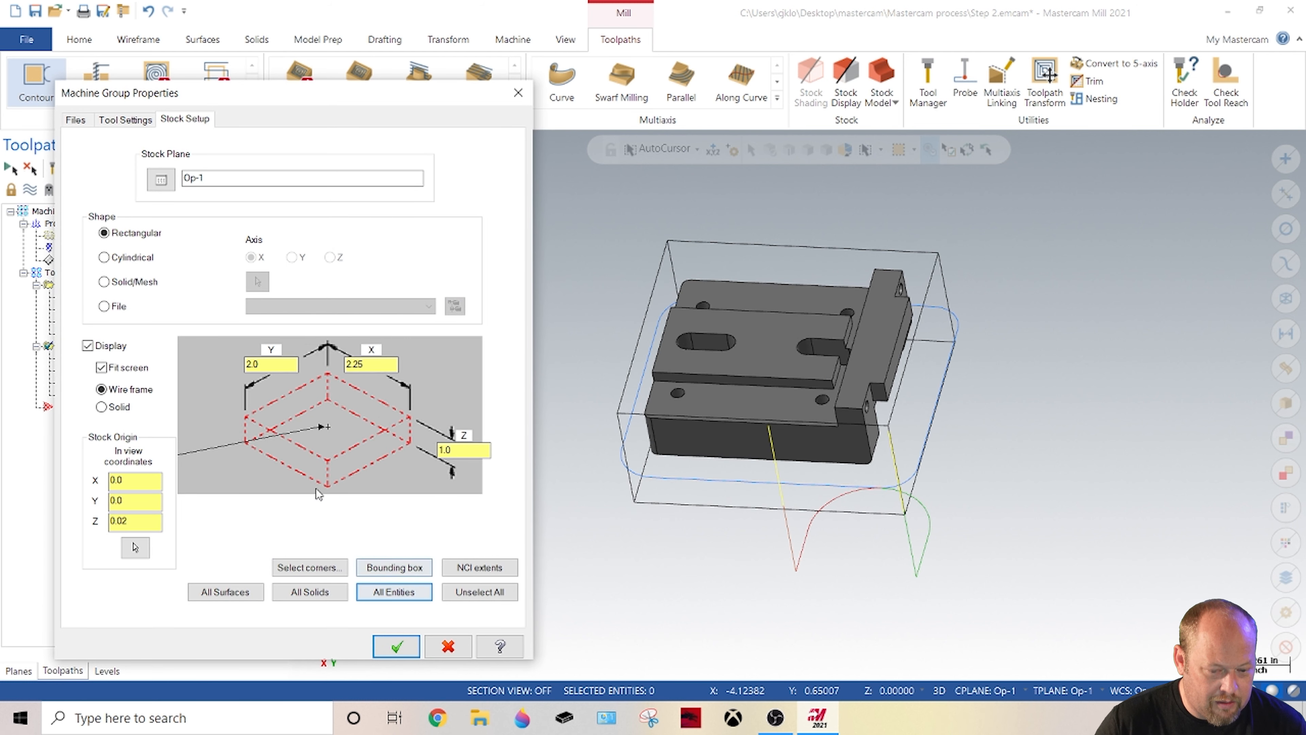
click(395, 646)
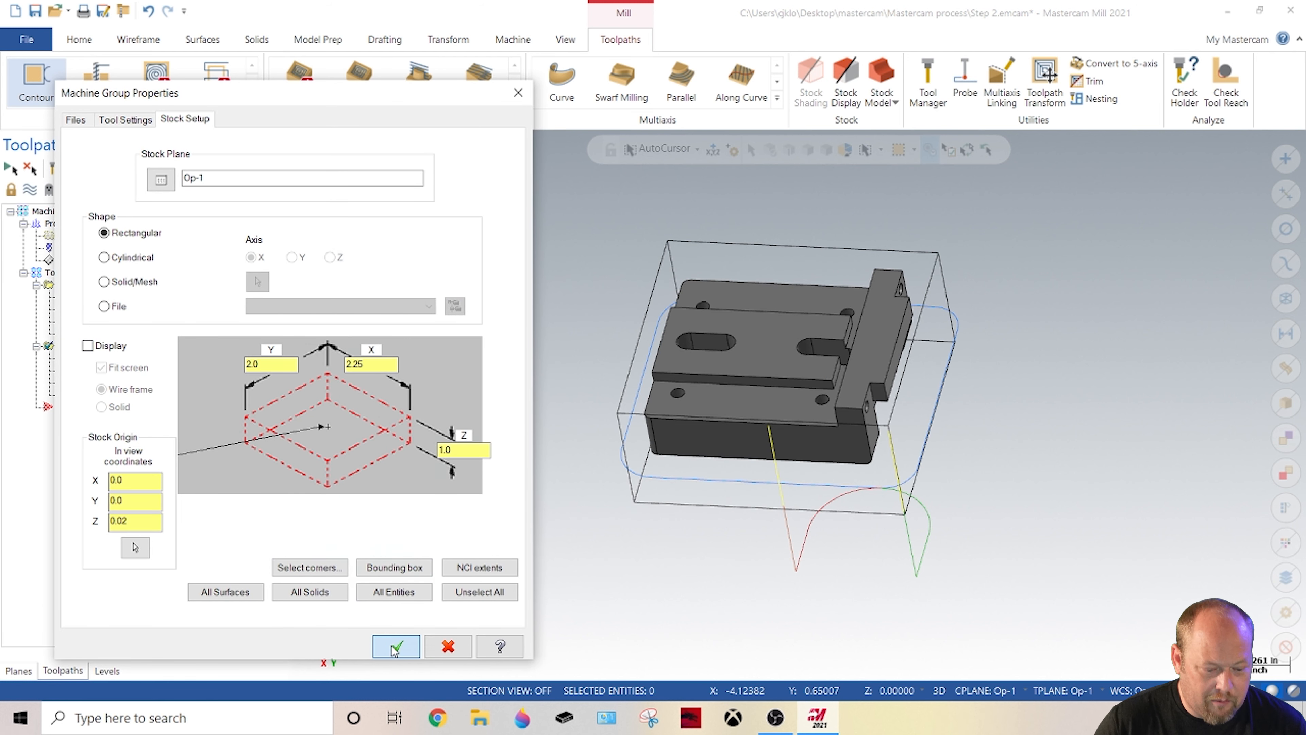
Step: Make Wireframe the main level and hide the Stock size level
click(107, 670)
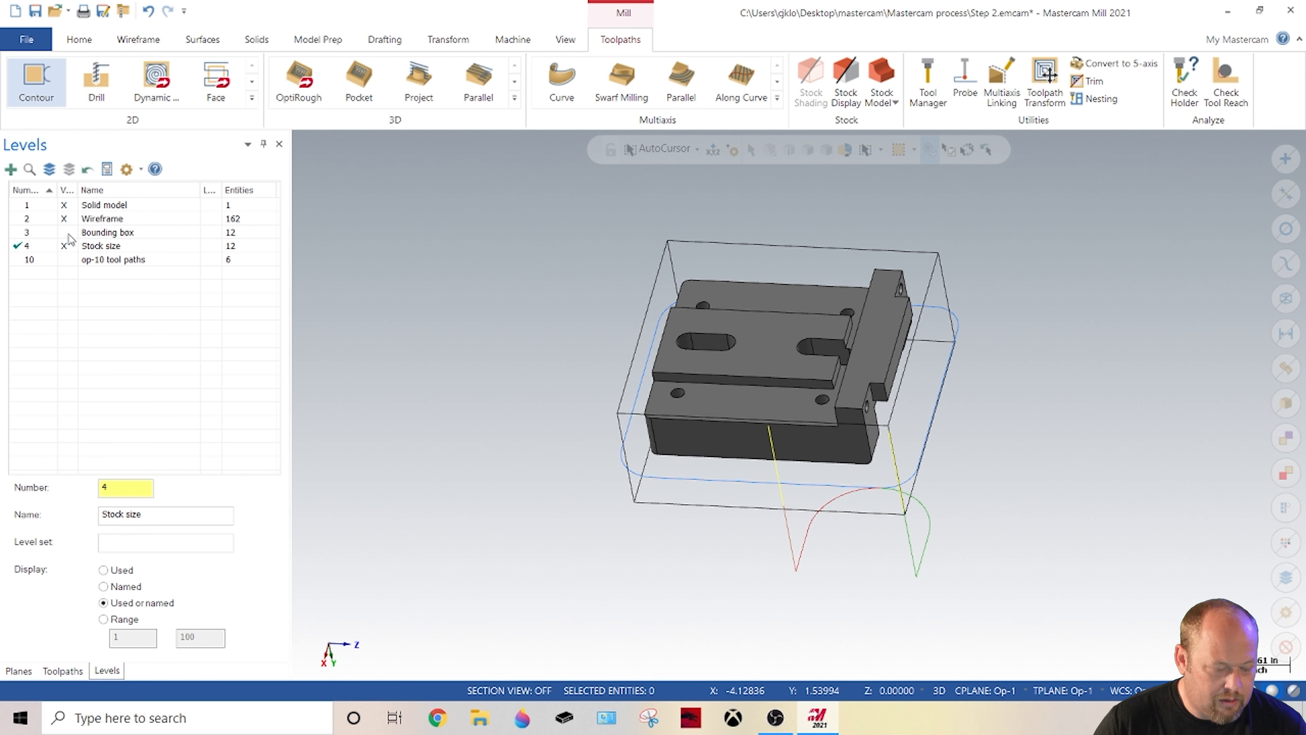
click(20, 219)
click(73, 247)
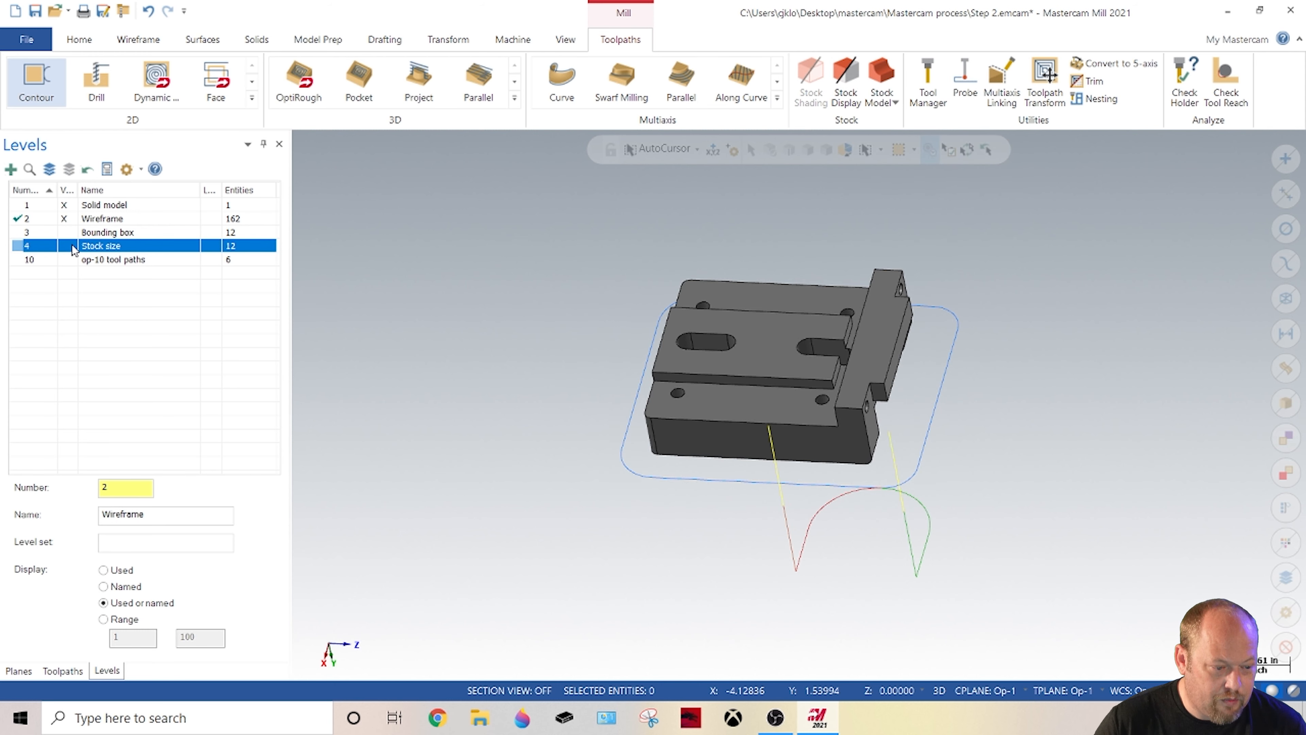
Step: Verify the facing and contour operations of Machine Group-1 in the simulator, running both at full precision
click(63, 671)
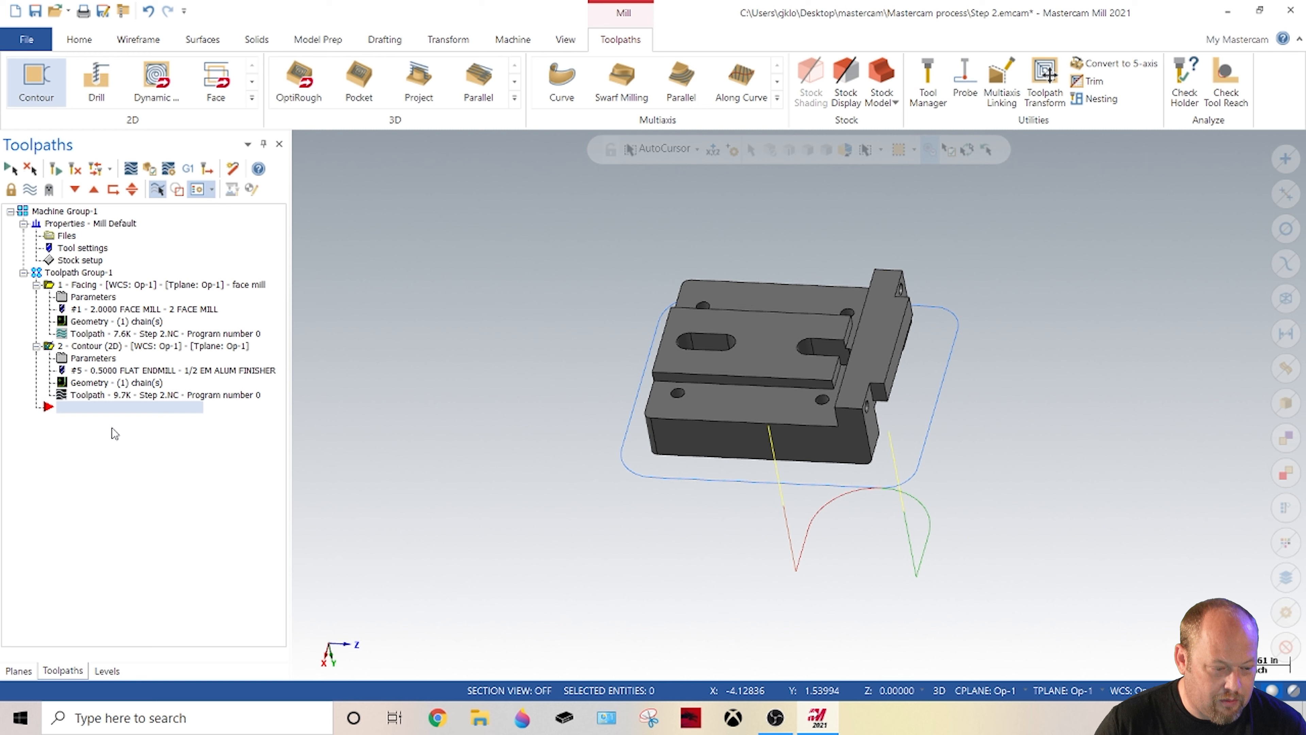
click(71, 211)
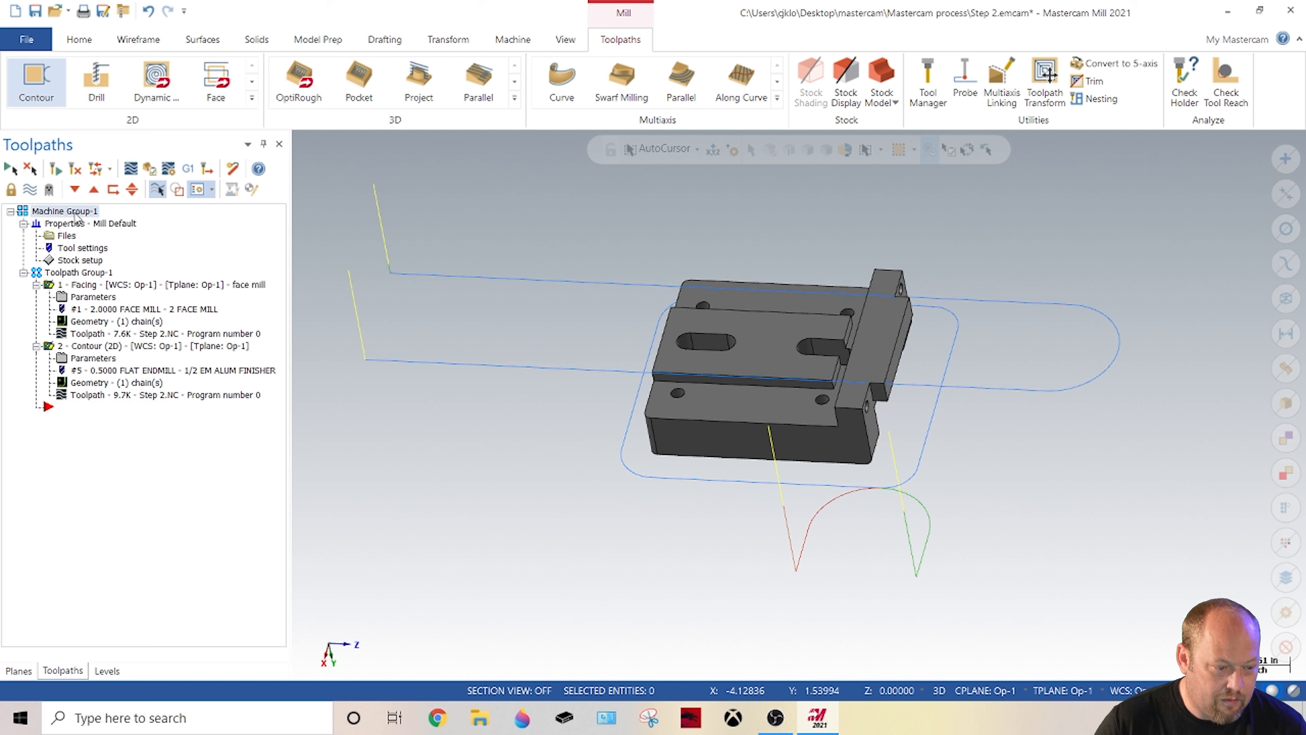
click(150, 168)
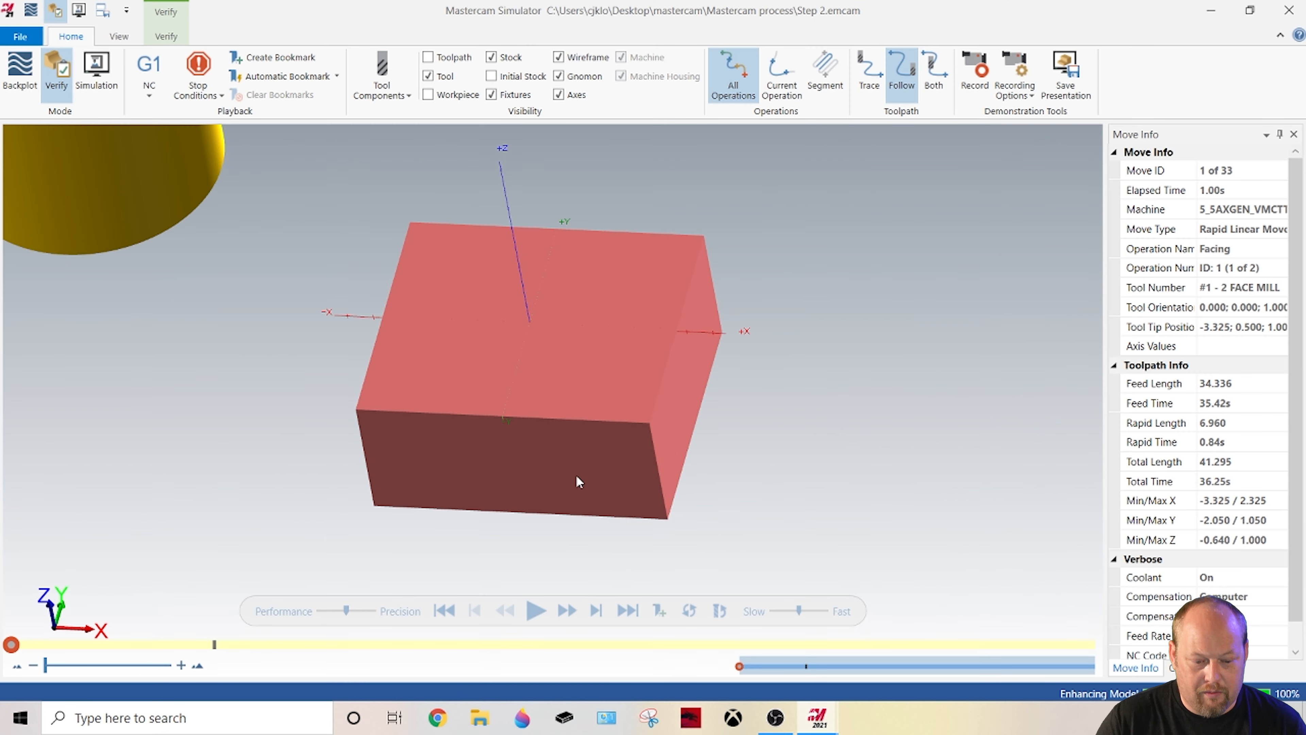
scroll(583, 476, down, 3)
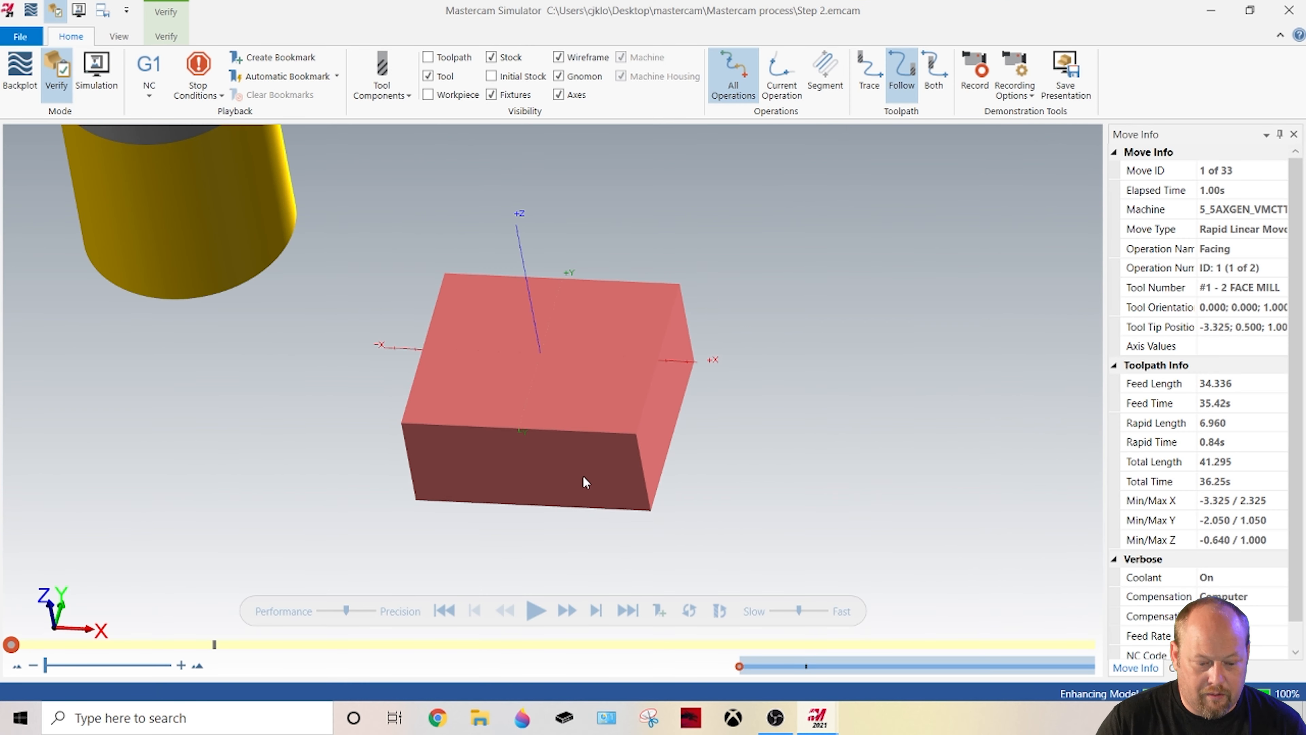
click(119, 37)
click(161, 36)
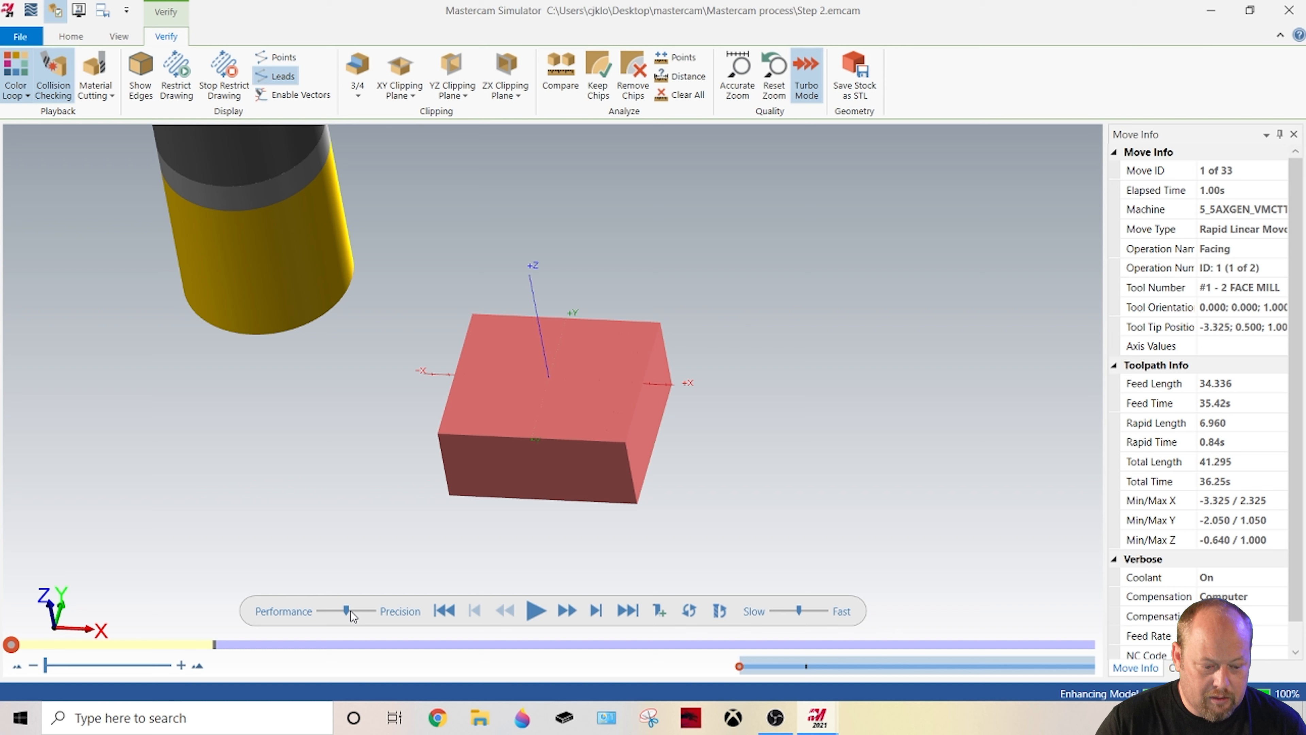
click(536, 612)
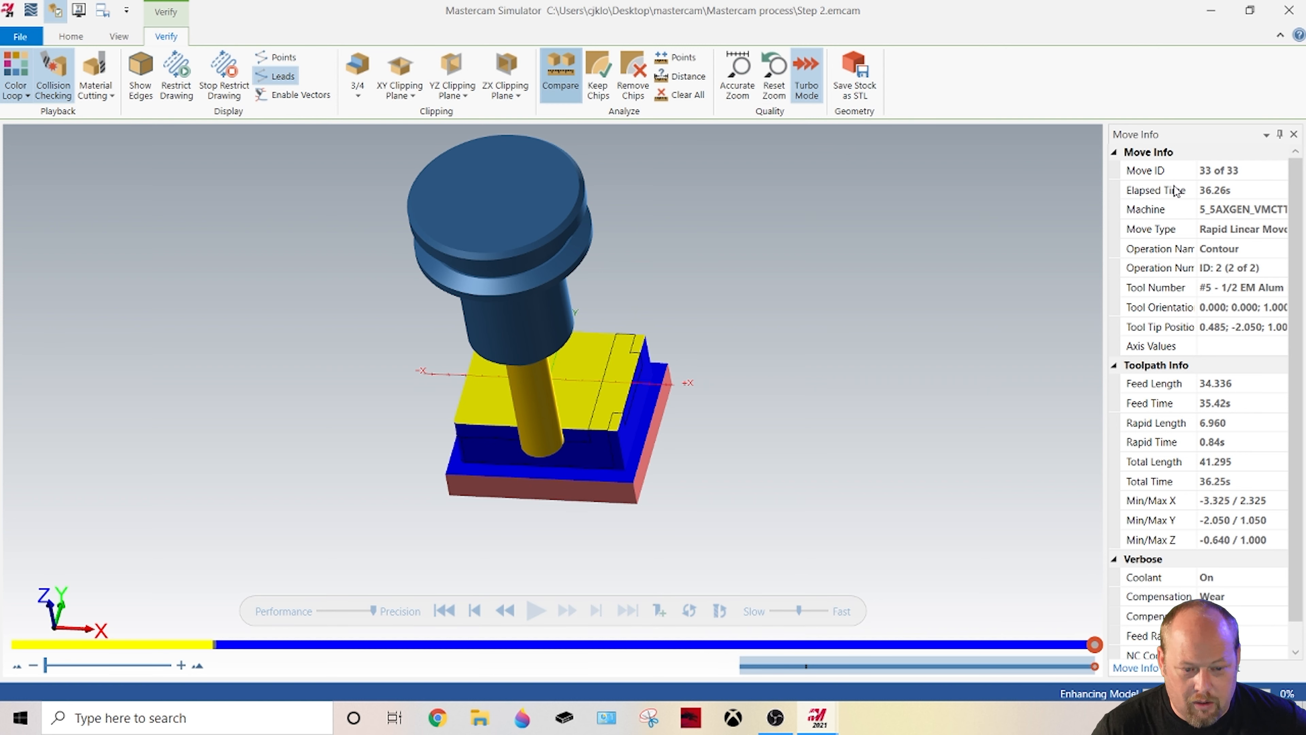
Step: Compare the machined stock with the workpiece, examine the deviation colors around the part, and accept the compare tolerance option
click(1216, 156)
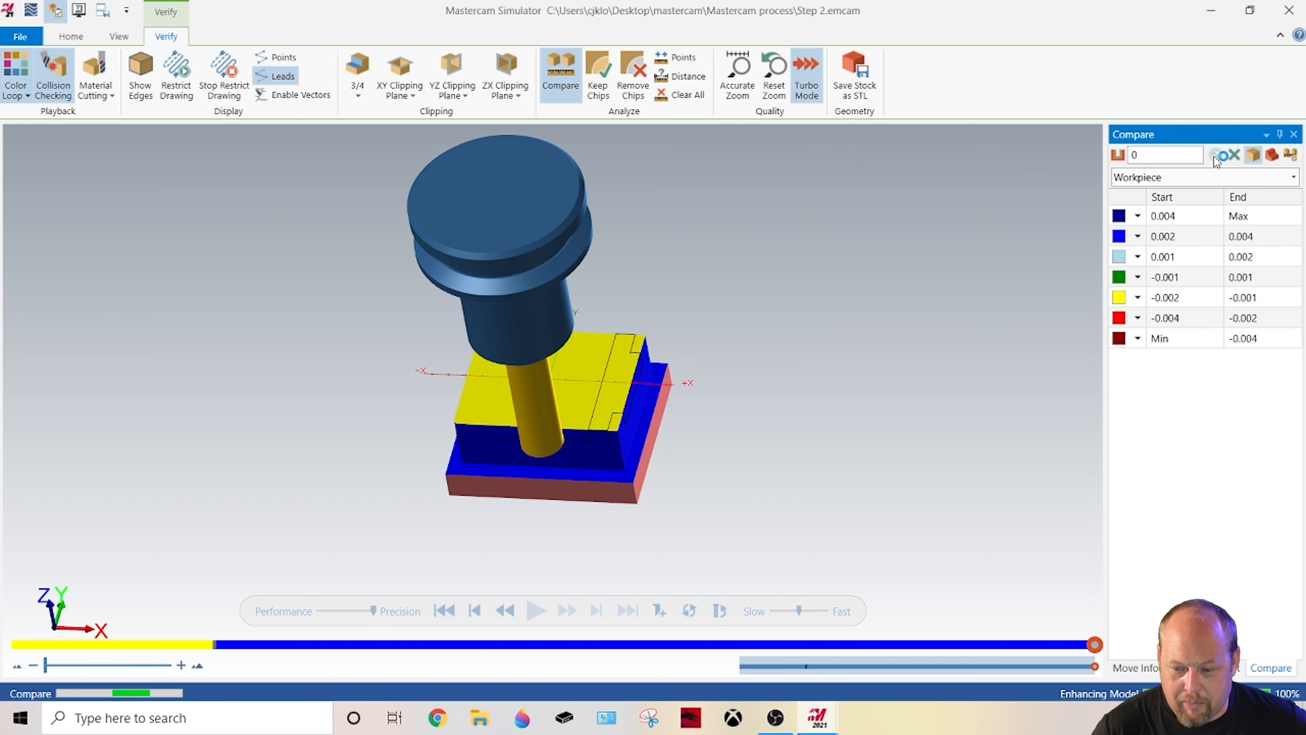
scroll(612, 436, up, 4)
middle_drag(612, 436, 567, 385)
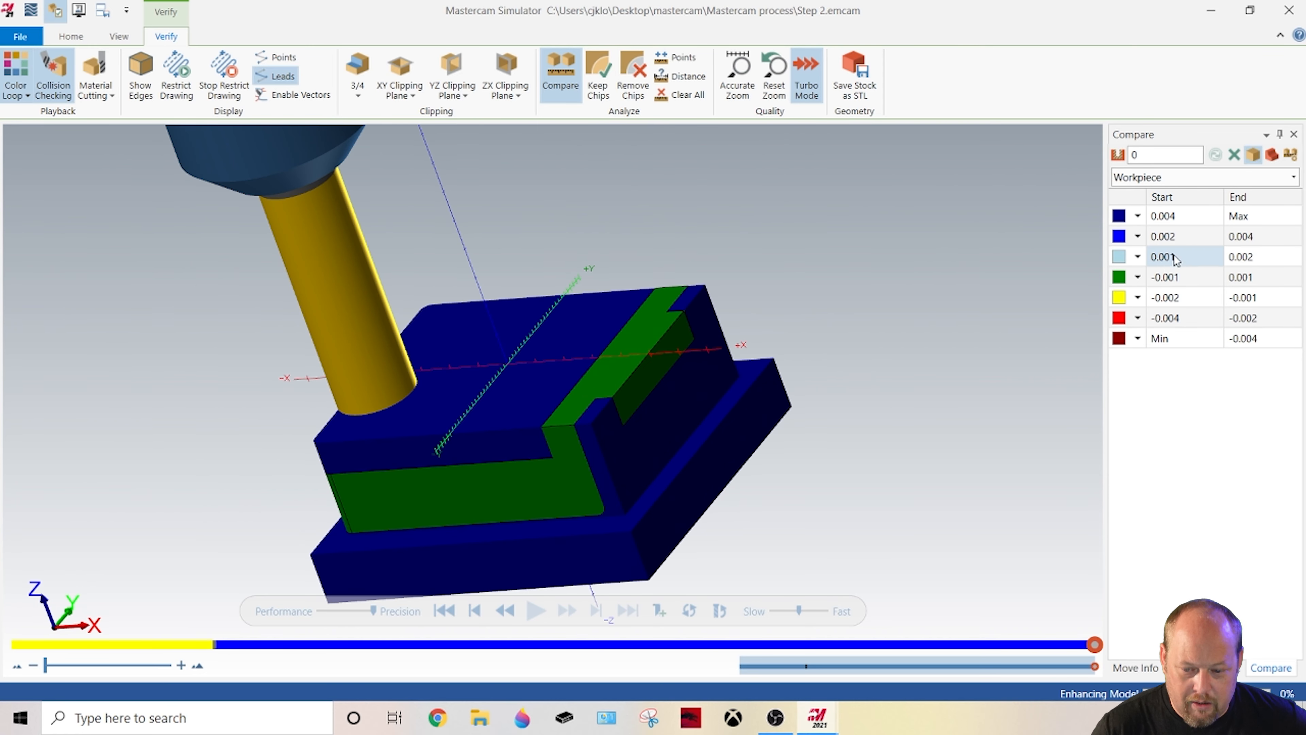
click(1291, 155)
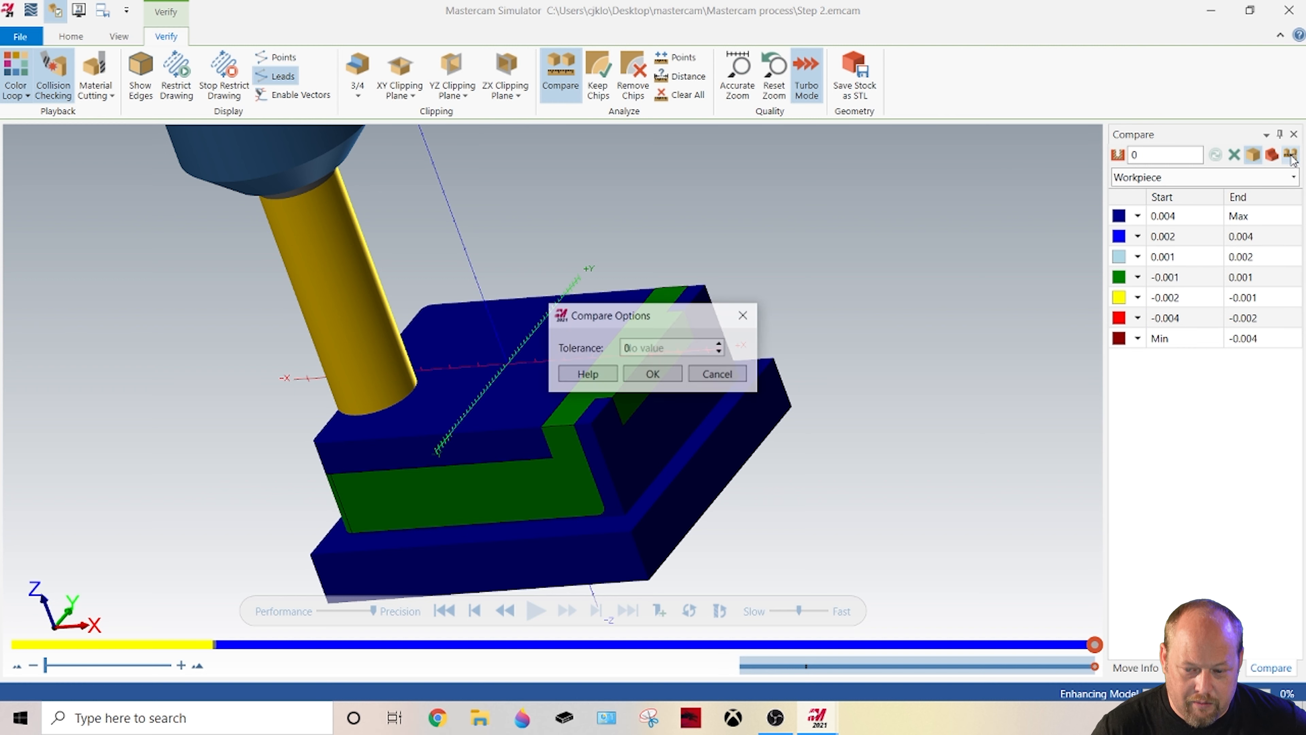
click(655, 374)
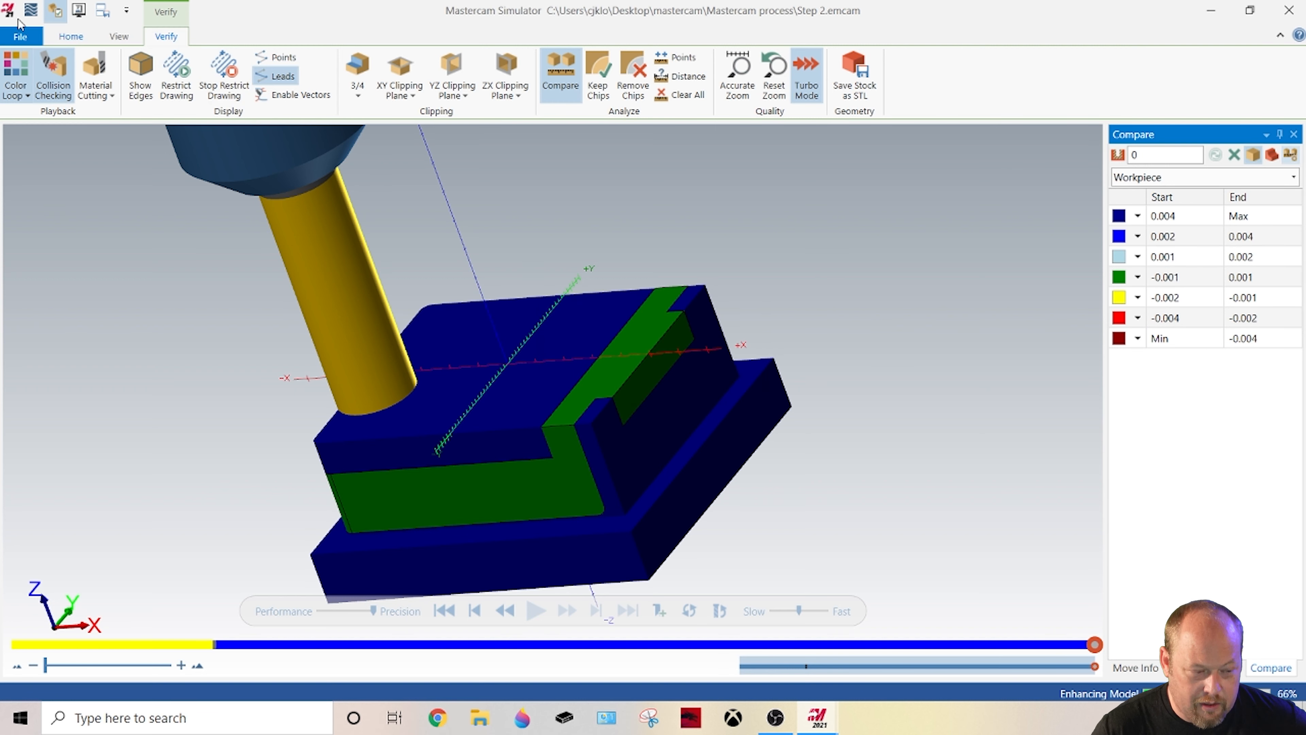
Step: Save the simulator settings as defaults, replacing MastercamSimulatorDefaults.xml, and close the simulator
click(127, 10)
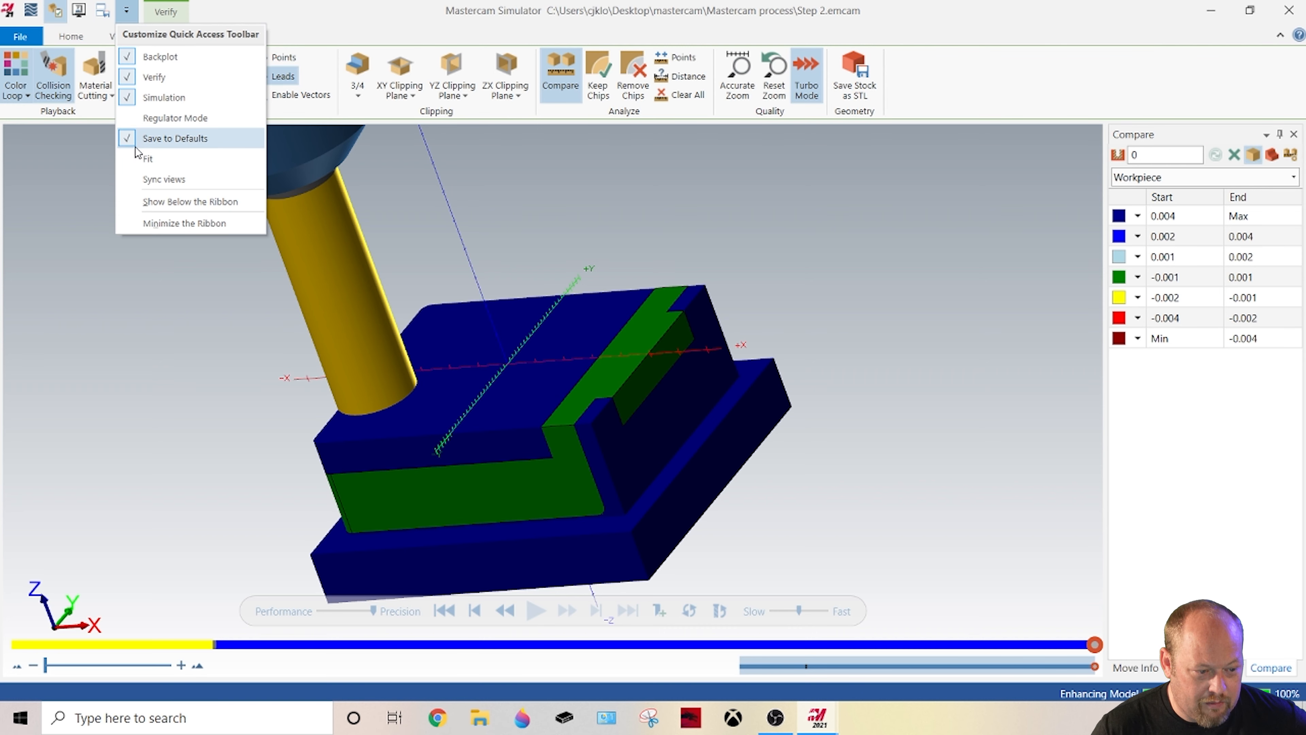
click(19, 37)
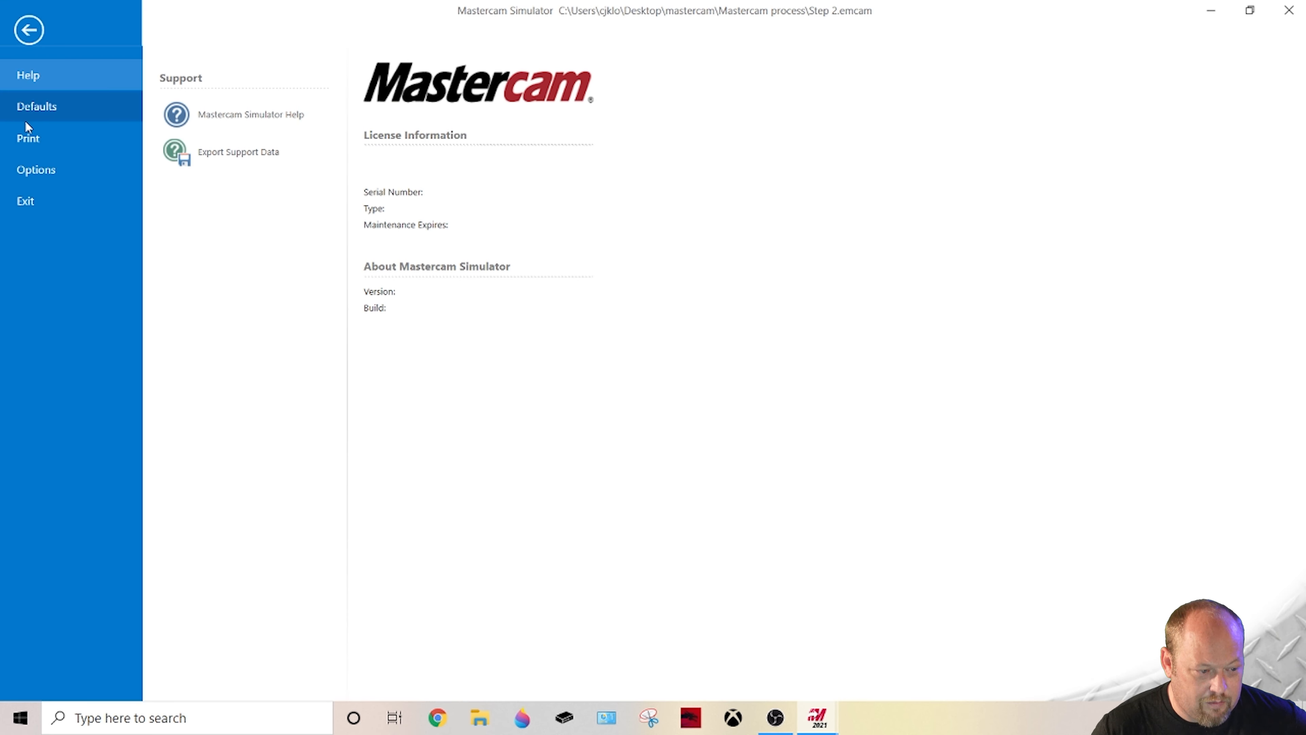
click(31, 110)
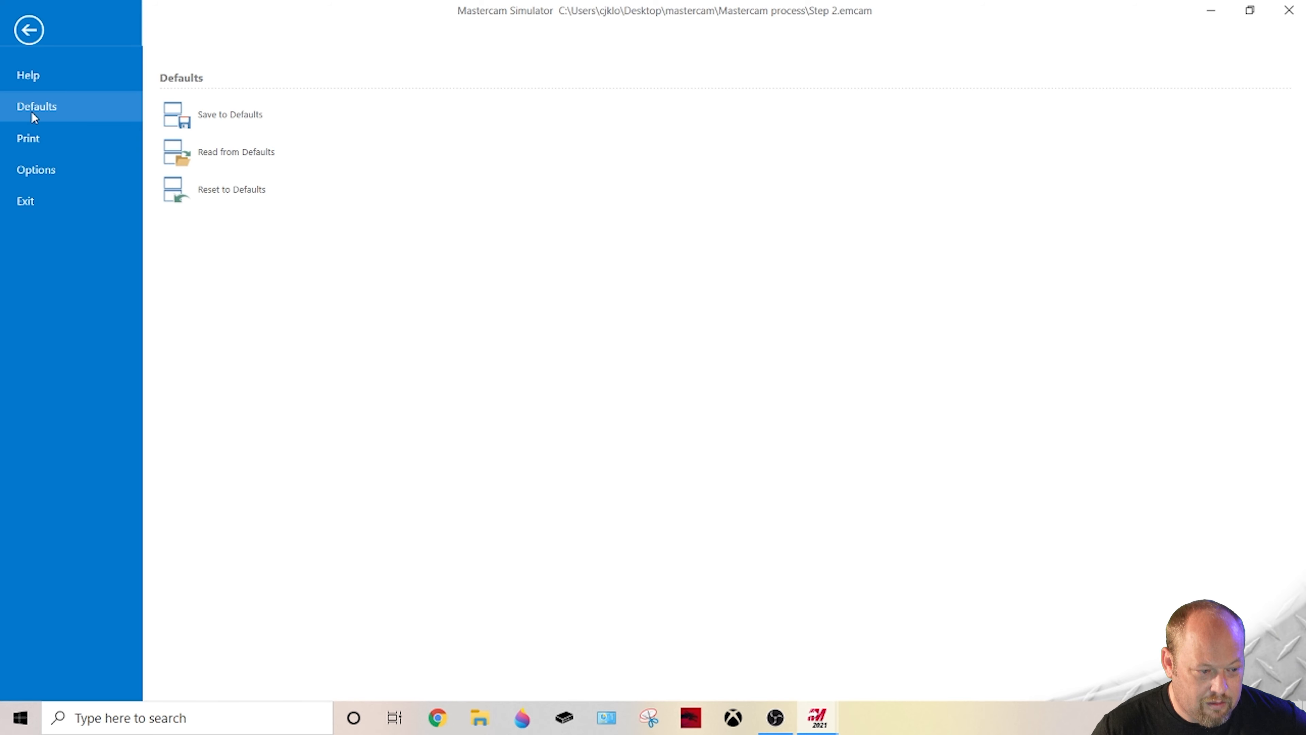
click(238, 115)
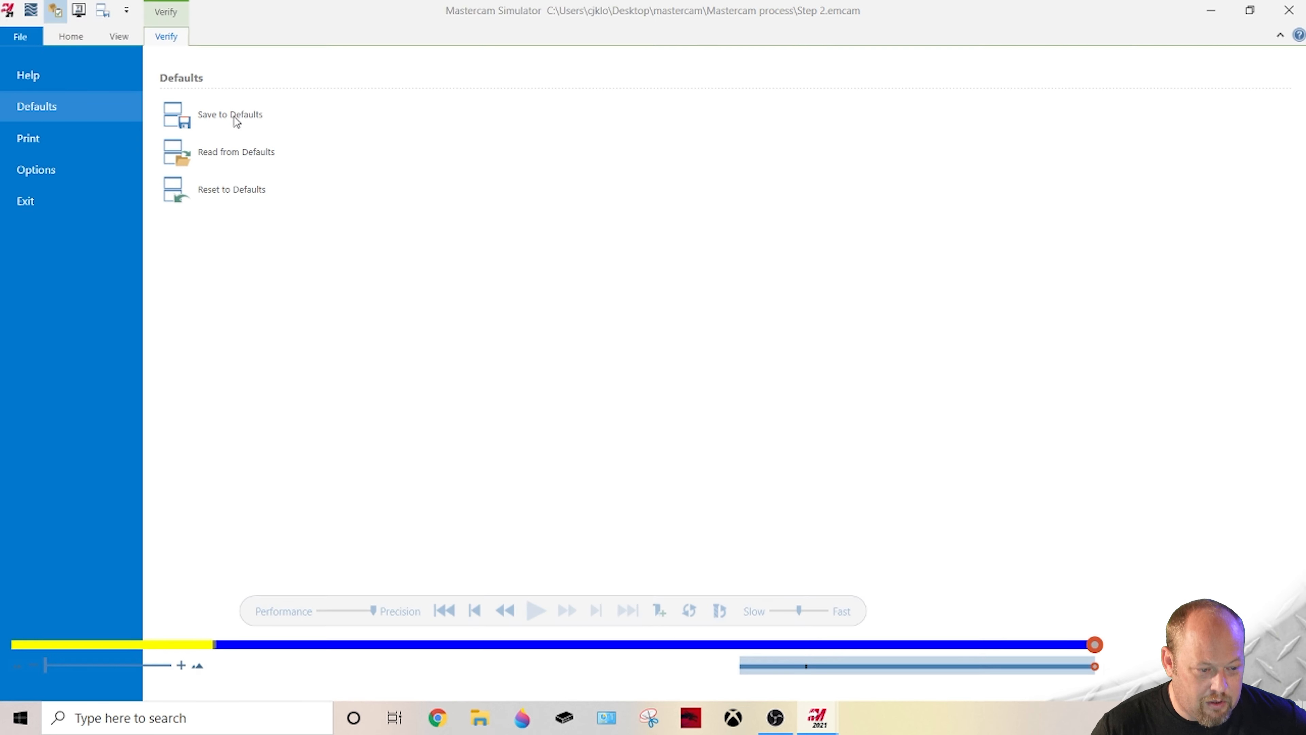
click(529, 385)
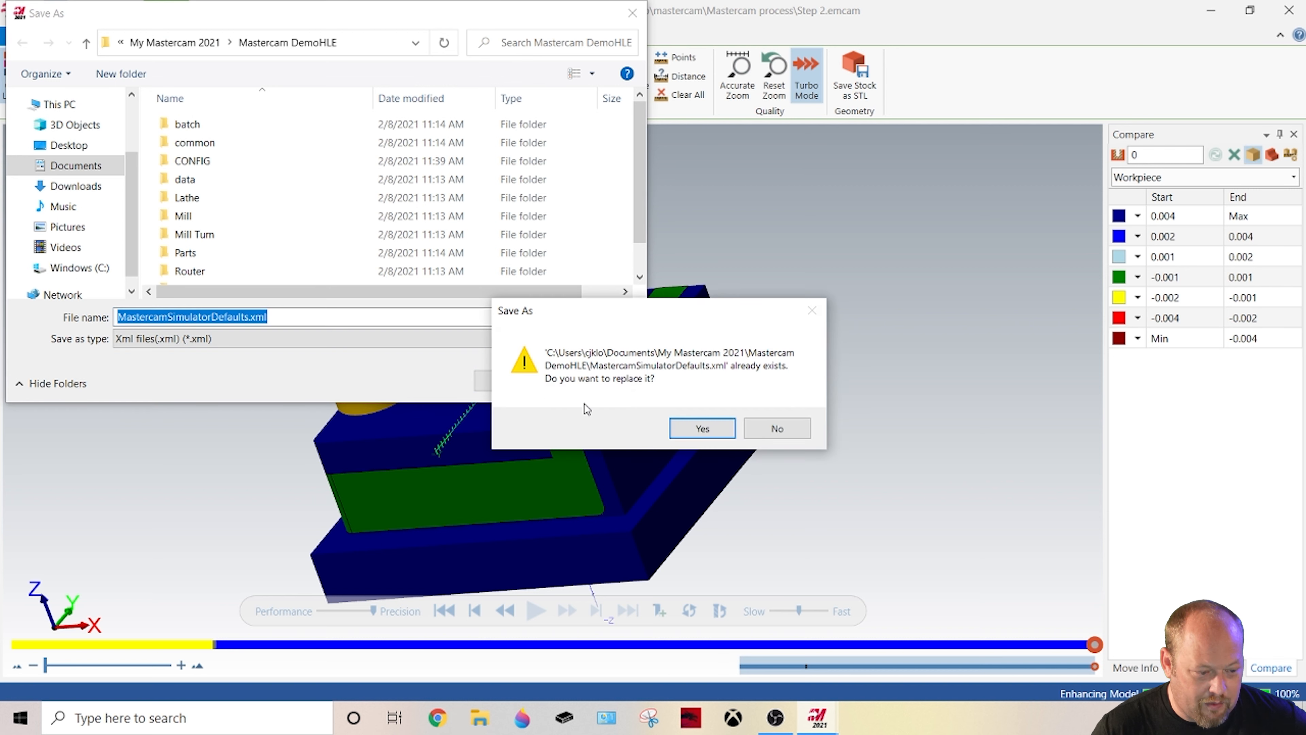
click(701, 425)
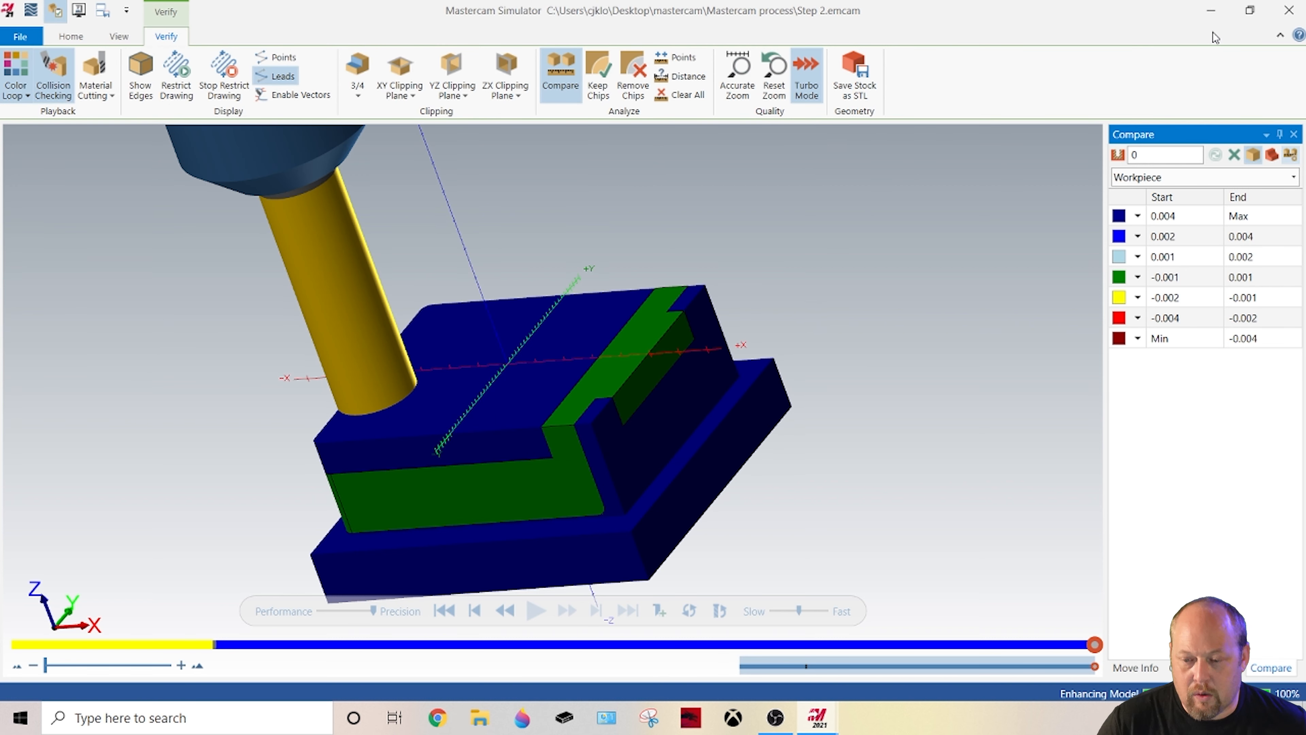
click(1286, 9)
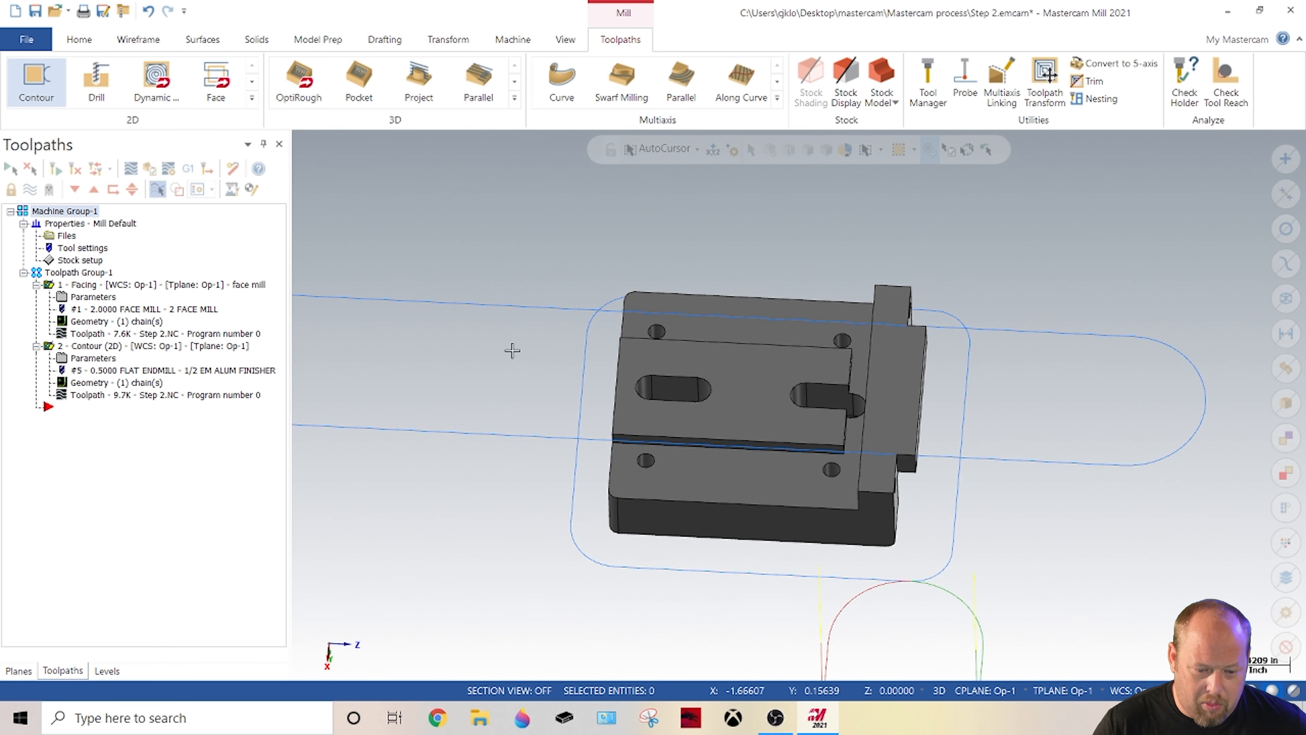
Step: Show the part in the Op-1 plan view with the toolpaths of both operations hidden
right_click(513, 351)
key(Escape)
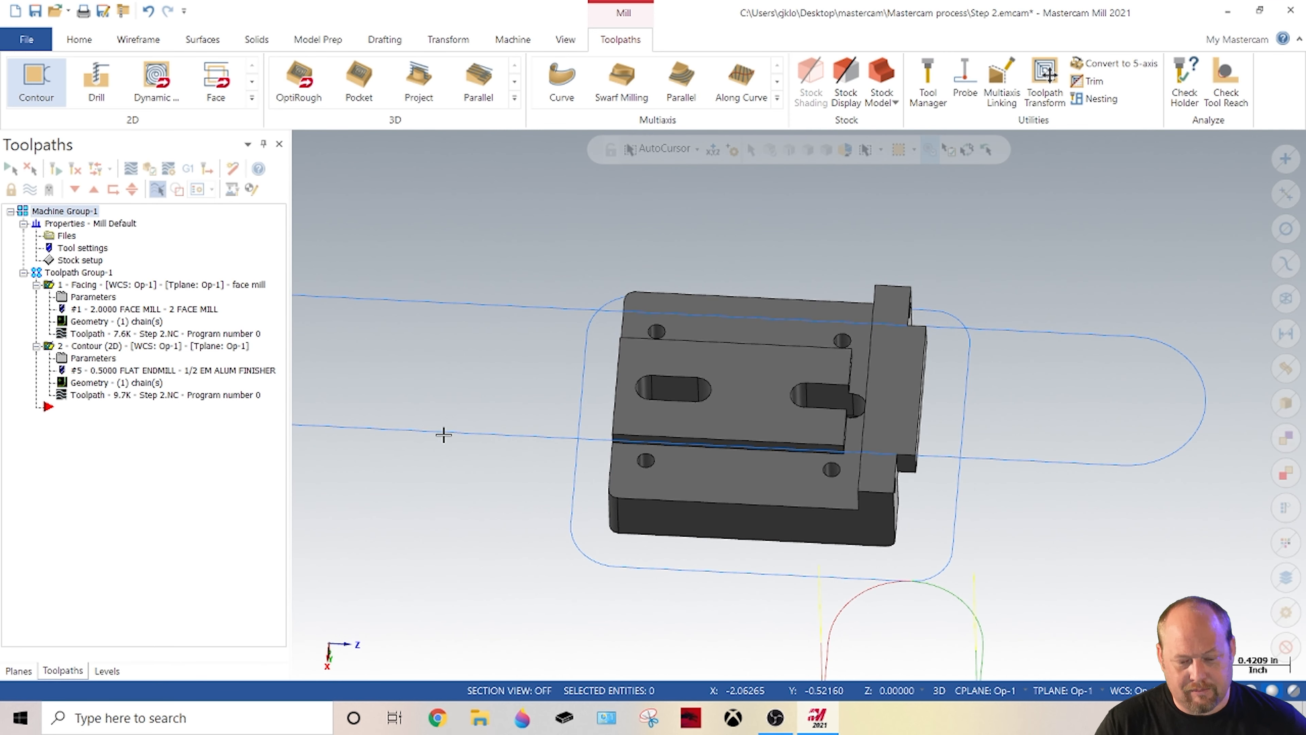
middle_drag(572, 449, 501, 447)
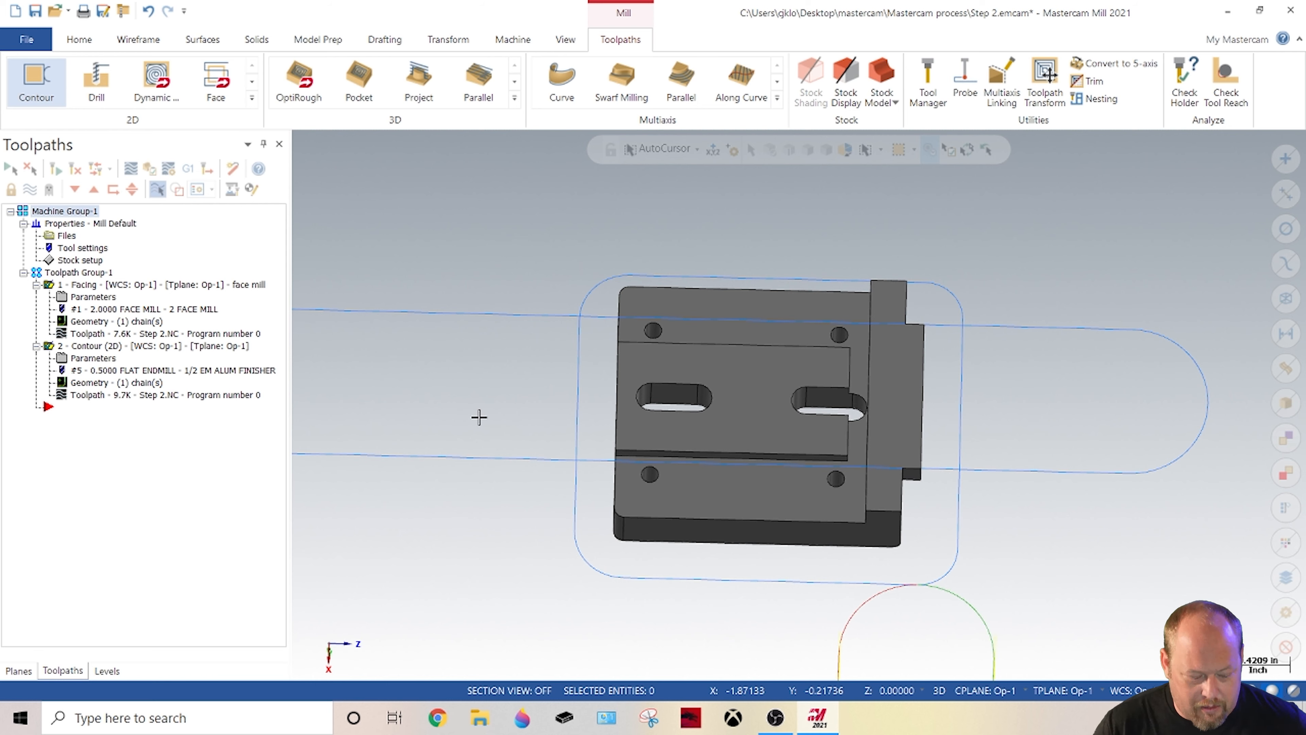
key(alt+1)
scroll(831, 237, up, 4)
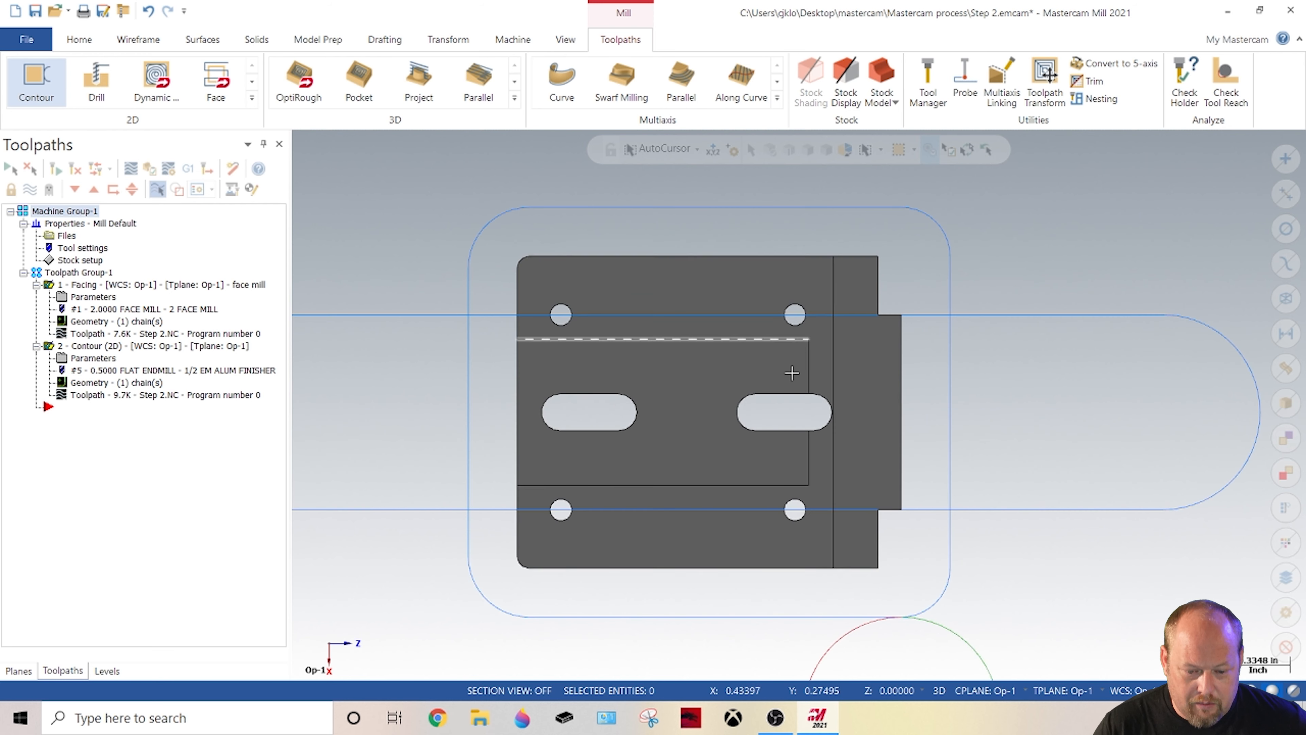
click(84, 227)
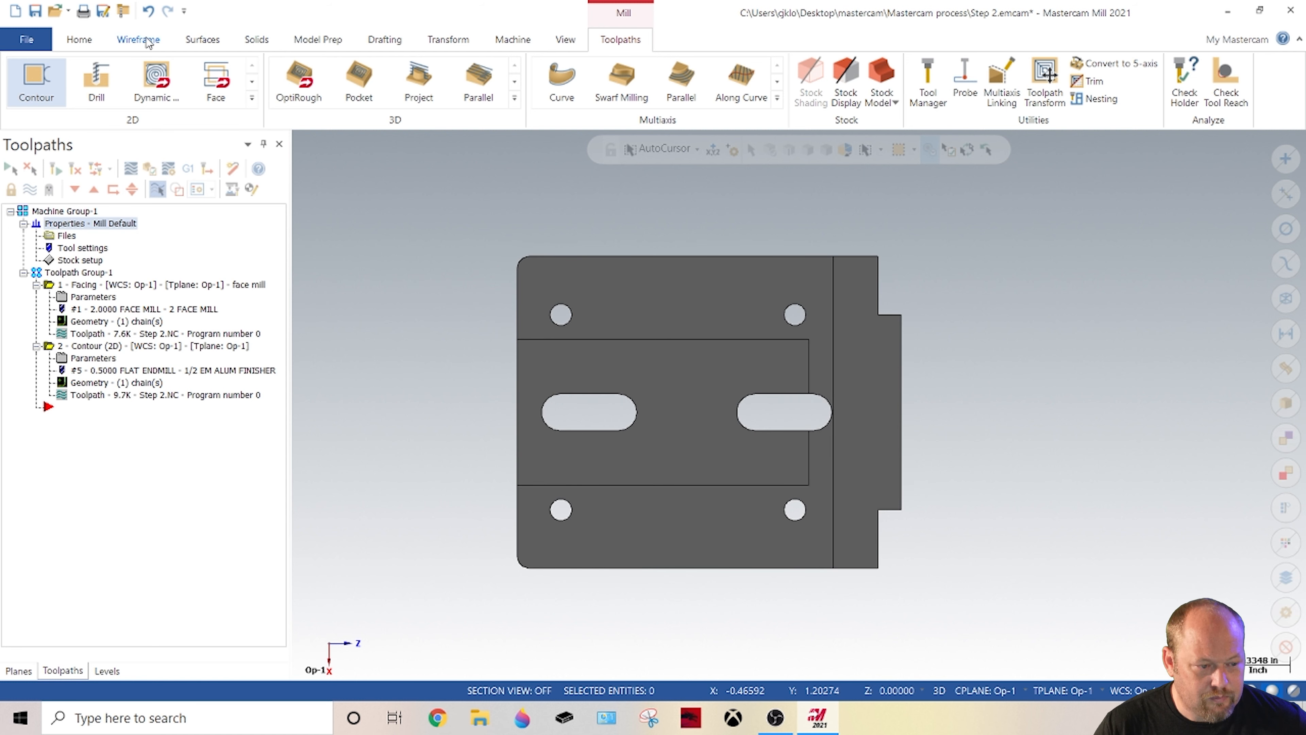
mouse_move(742, 399)
middle_down()
mouse_move(792, 353)
mouse_move(782, 329)
mouse_move(792, 344)
middle_up()
key(alt+1)
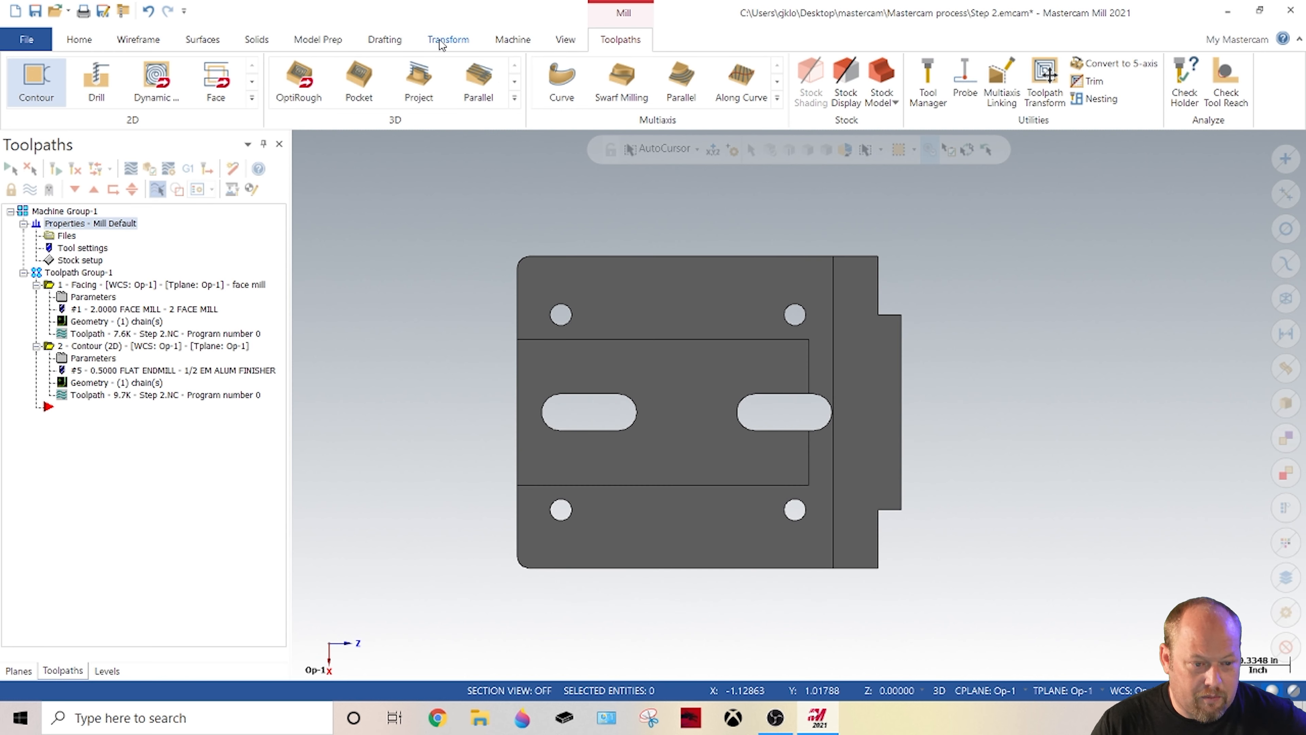
Step: Add a horizontal smart dimension between the raised pad's end edge and the adjacent full-height edge, placed above the part
click(385, 39)
click(24, 70)
scroll(720, 371, up, 3)
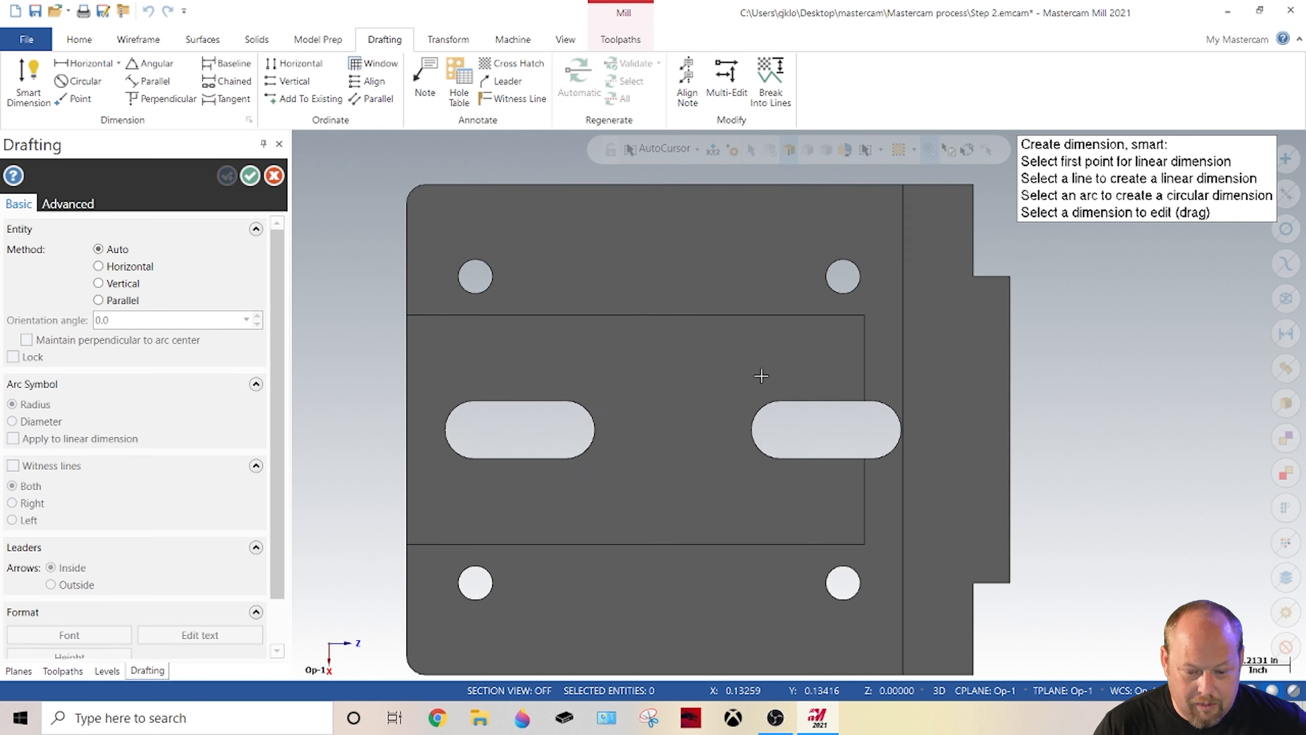
click(878, 306)
scroll(878, 307, down, 3)
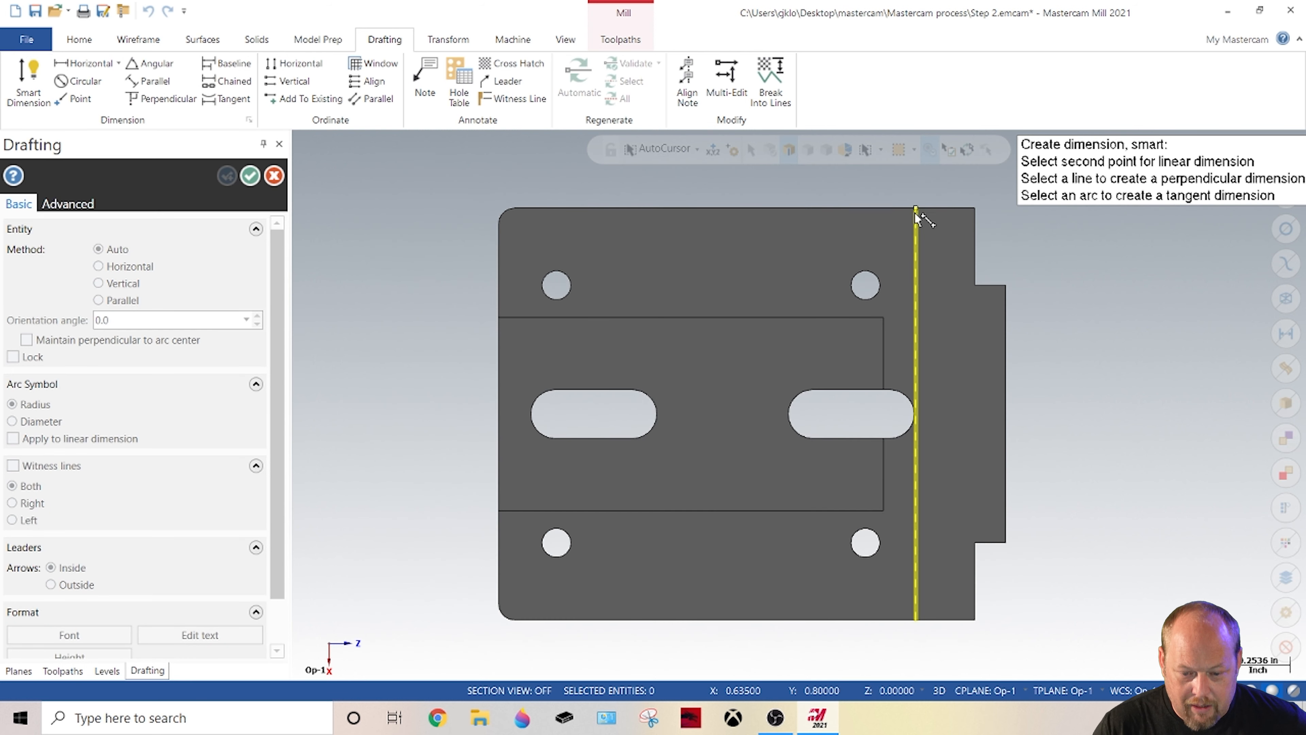
click(905, 206)
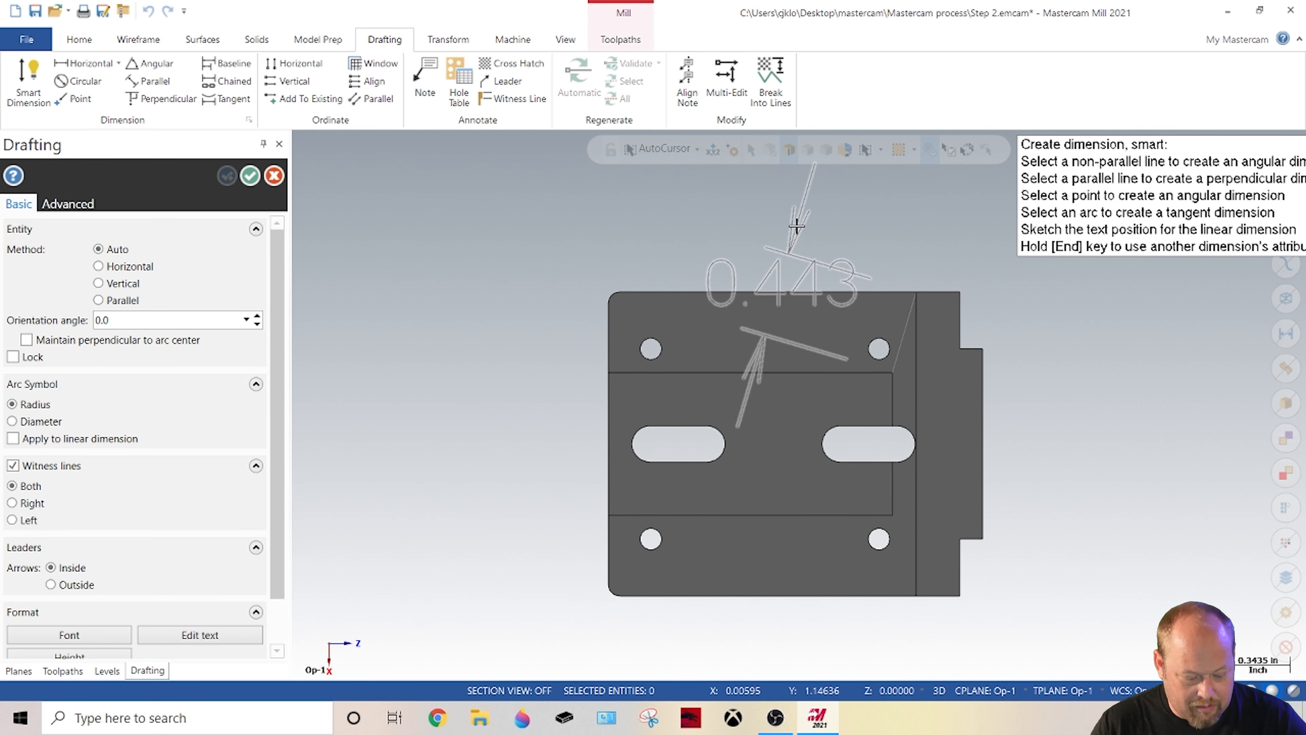
key(h)
click(722, 208)
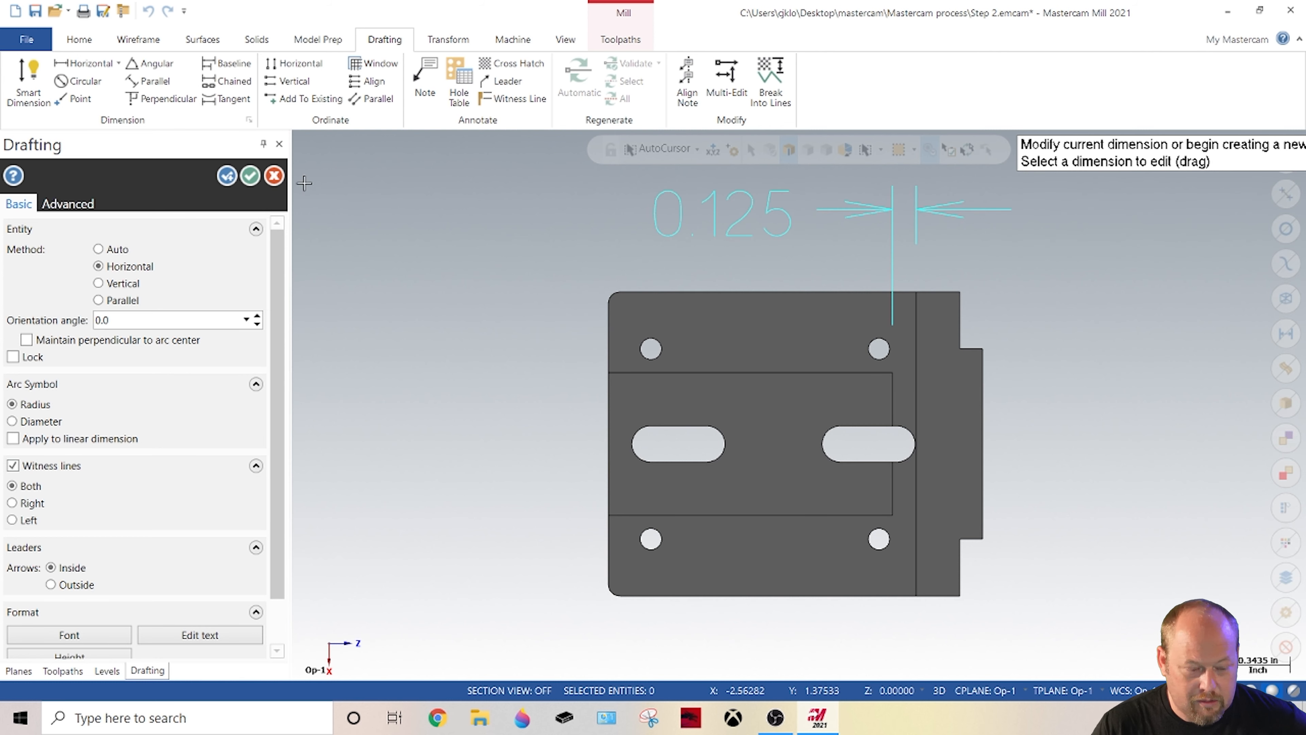
click(250, 175)
Step: Delete the horizontal dimension above the part and select the 2D contour operation in Toolpath Group-1
click(684, 238)
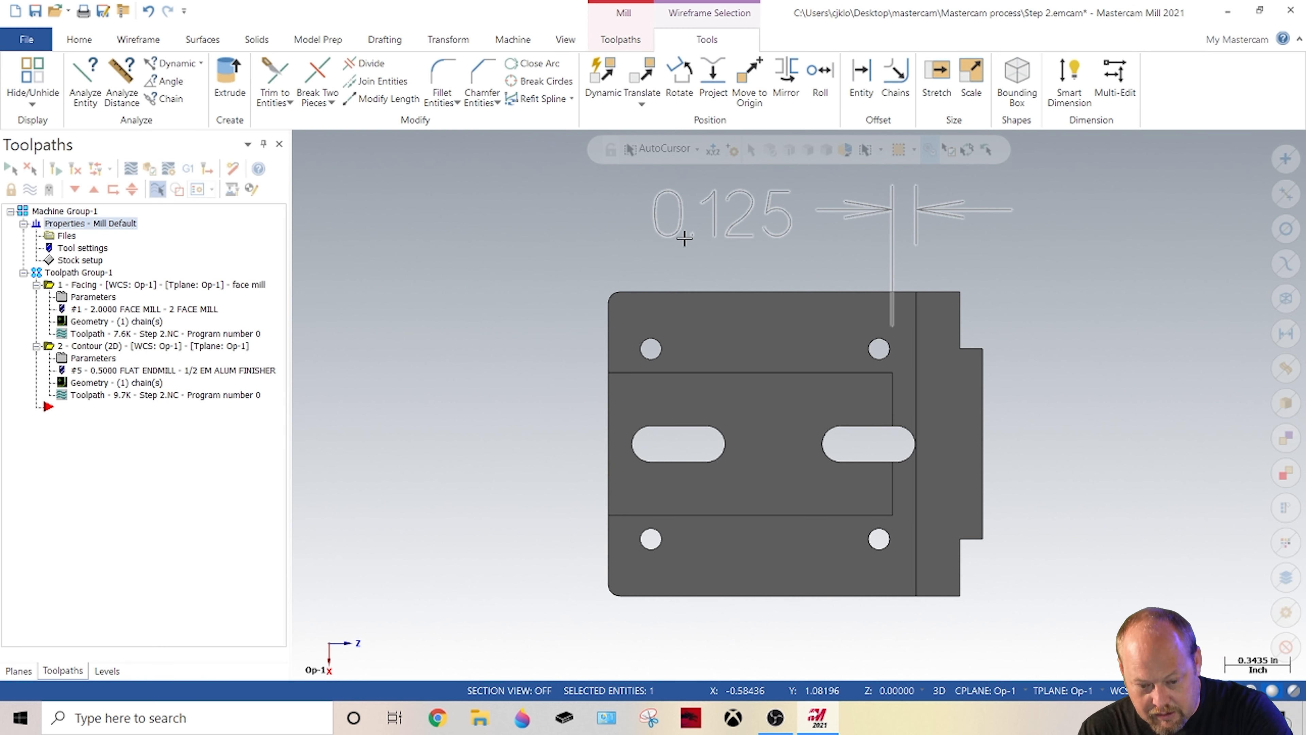
key(Delete)
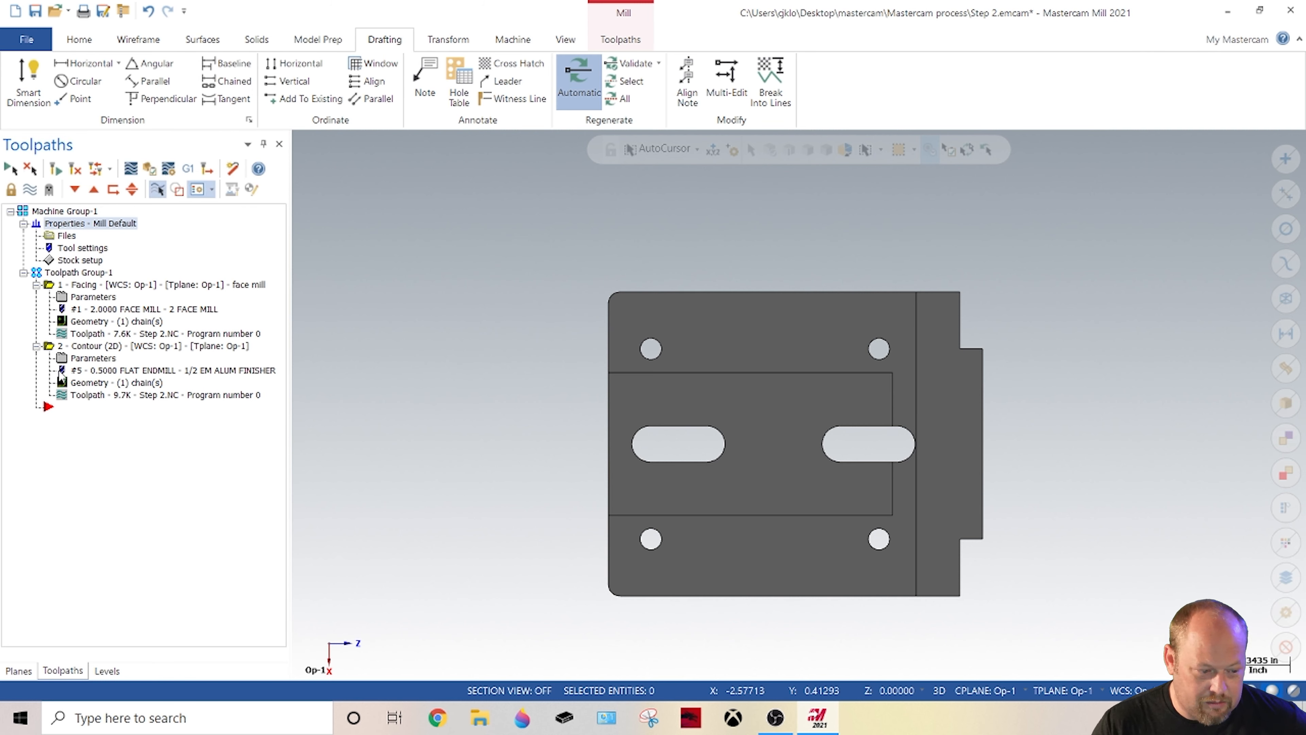
click(82, 346)
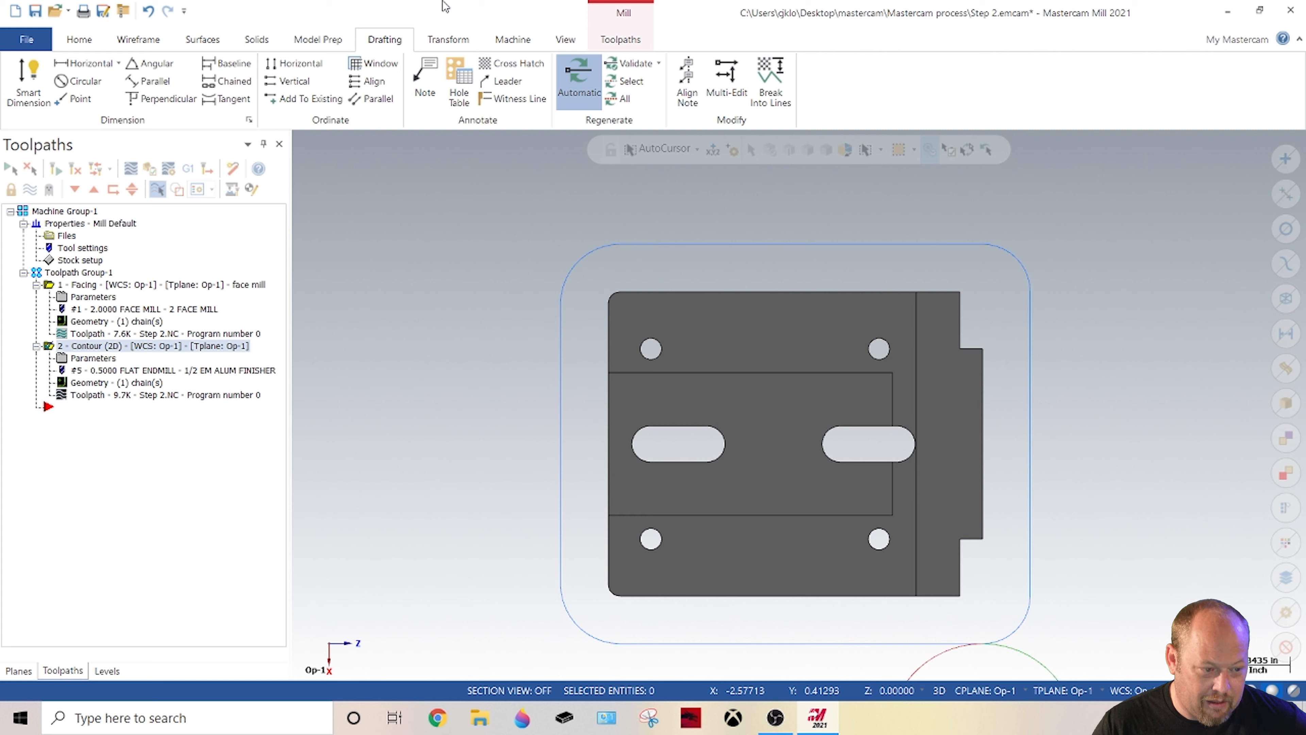
Step: Copy the two lines along the raised pad's long sides and the full-height wall's base line to level 10, op-10 tool paths
middle_drag(967, 404, 925, 443)
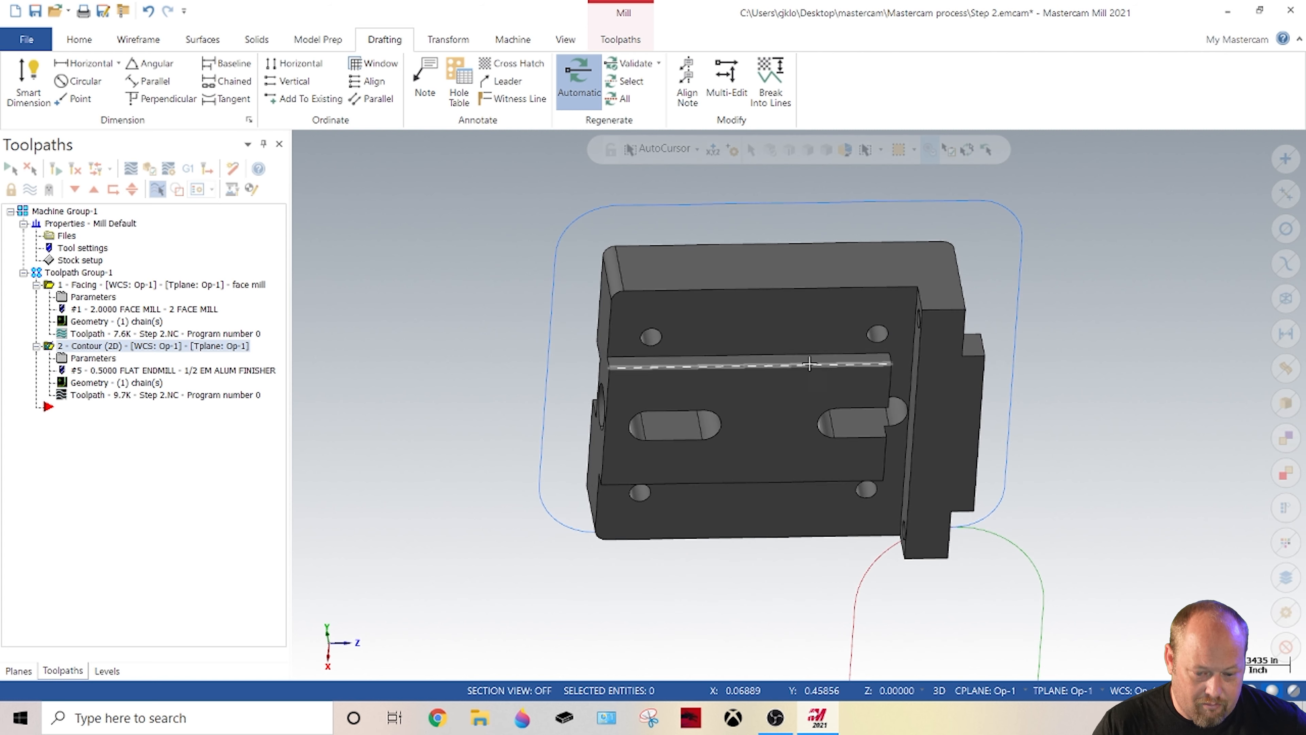
click(818, 363)
mouse_move(816, 362)
middle_down()
mouse_move(906, 304)
mouse_move(843, 411)
mouse_move(770, 486)
mouse_move(812, 439)
mouse_move(488, 280)
middle_up()
click(915, 337)
click(766, 488)
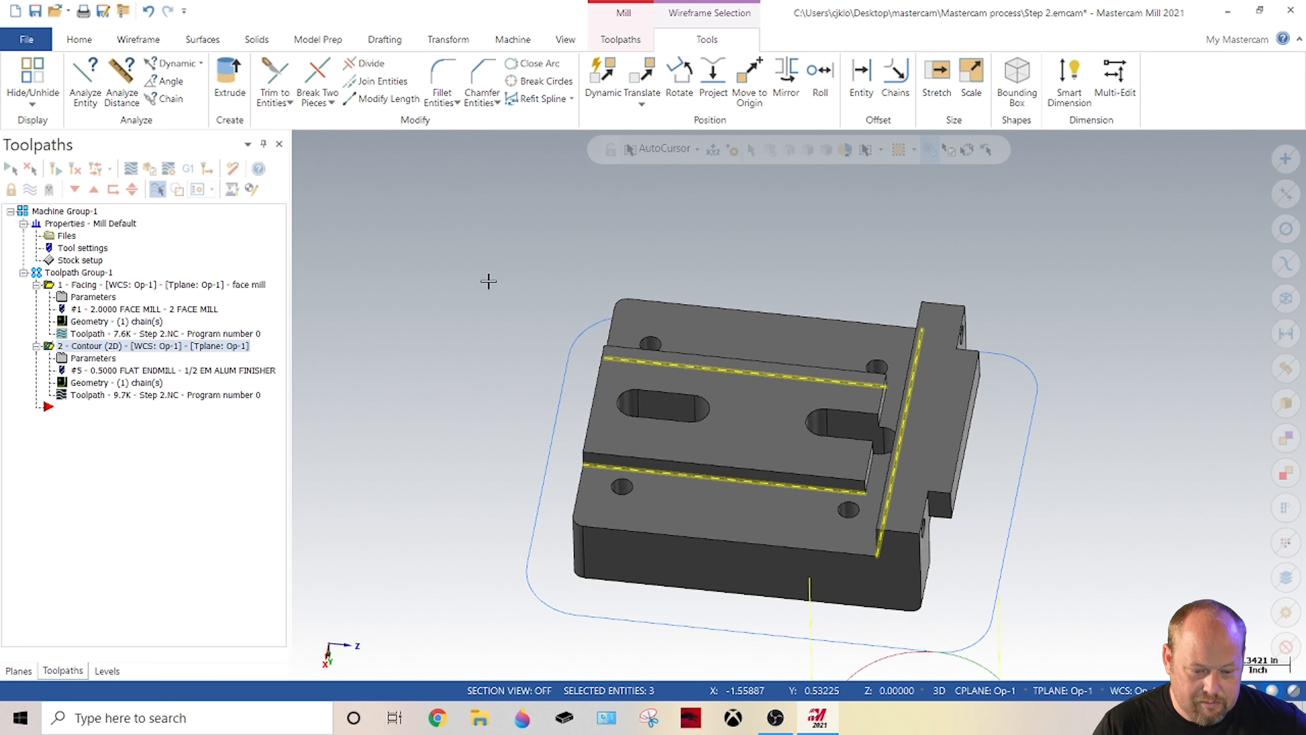
click(107, 670)
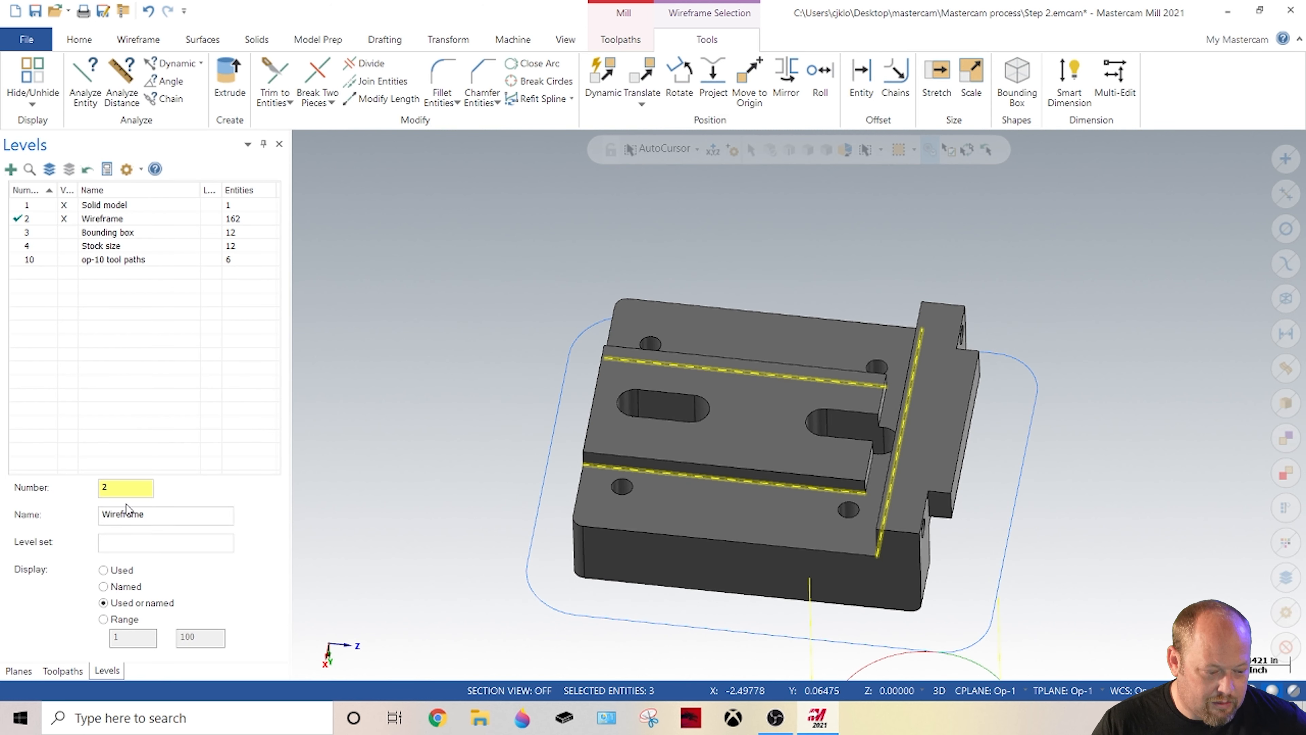
click(48, 260)
right_click(488, 284)
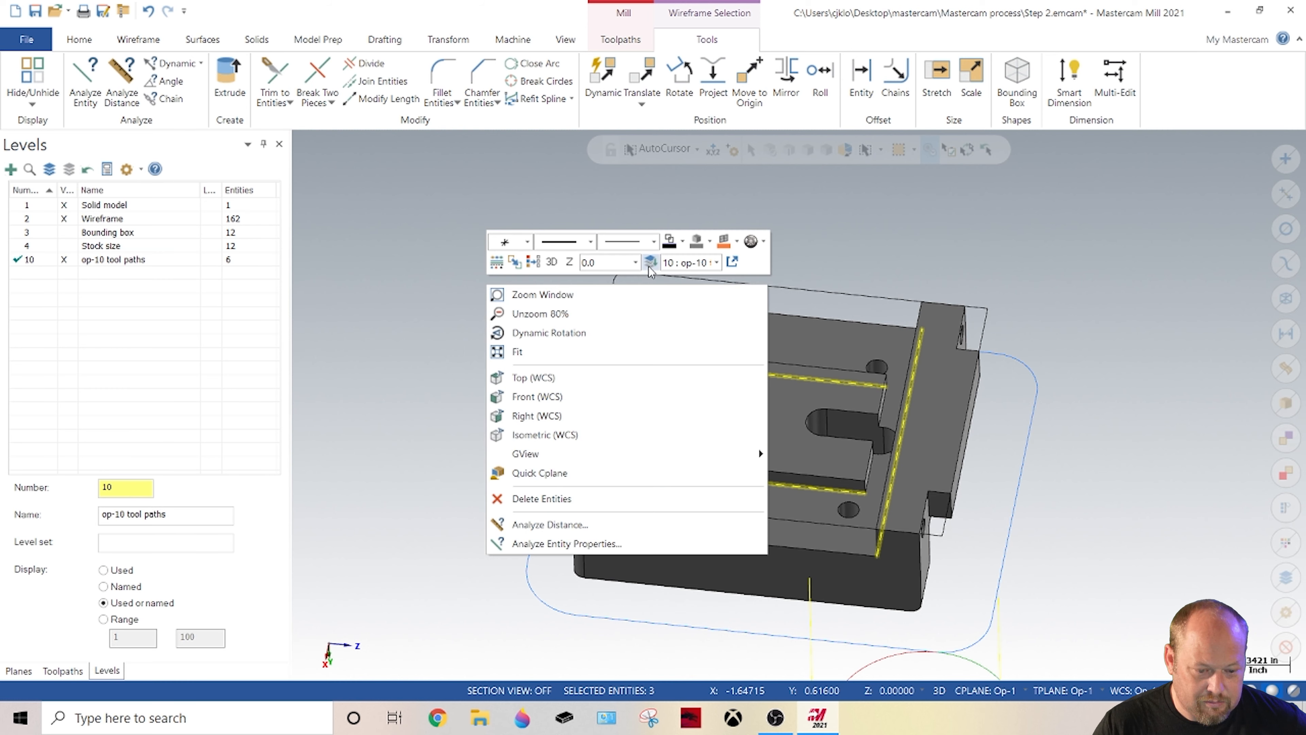
click(650, 263)
click(156, 449)
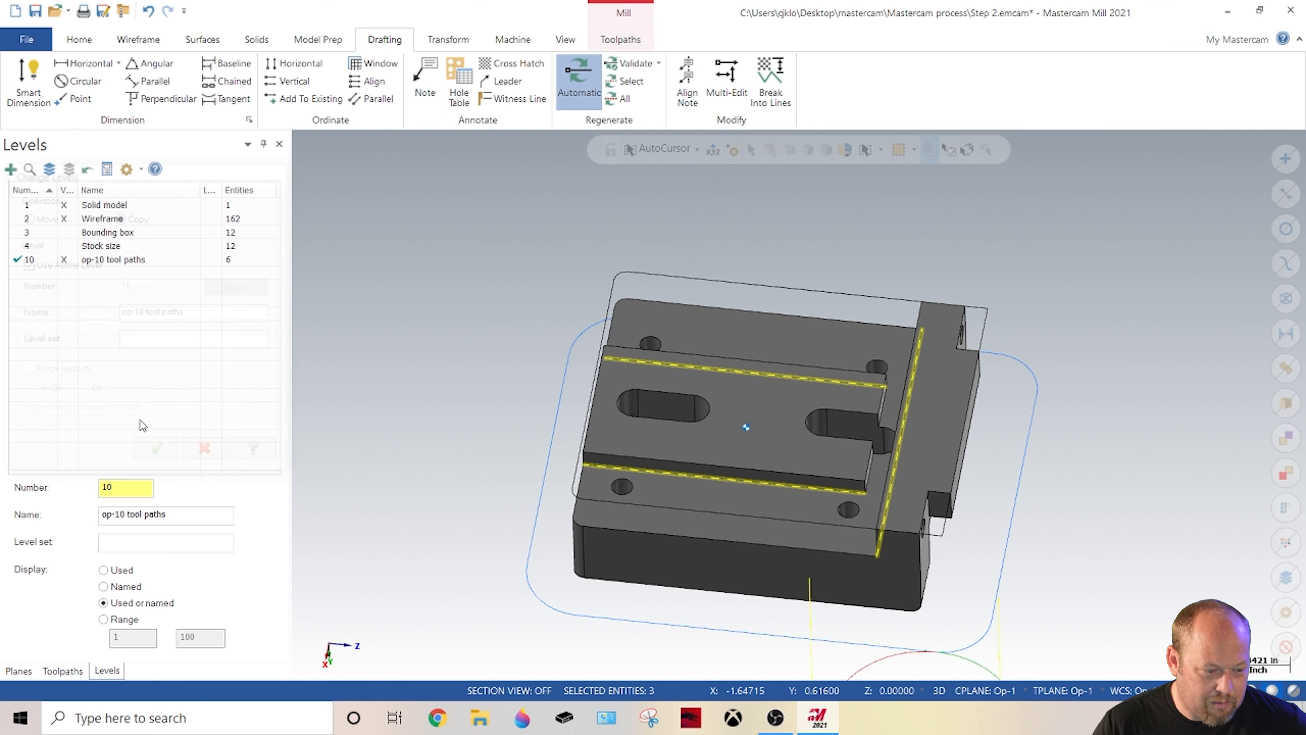
Step: Hide the Solid model and Wireframe levels so only the op-10 tool paths geometry shows
click(63, 218)
click(64, 205)
mouse_move(708, 347)
middle_down()
mouse_move(764, 370)
mouse_move(715, 371)
mouse_move(697, 353)
middle_up()
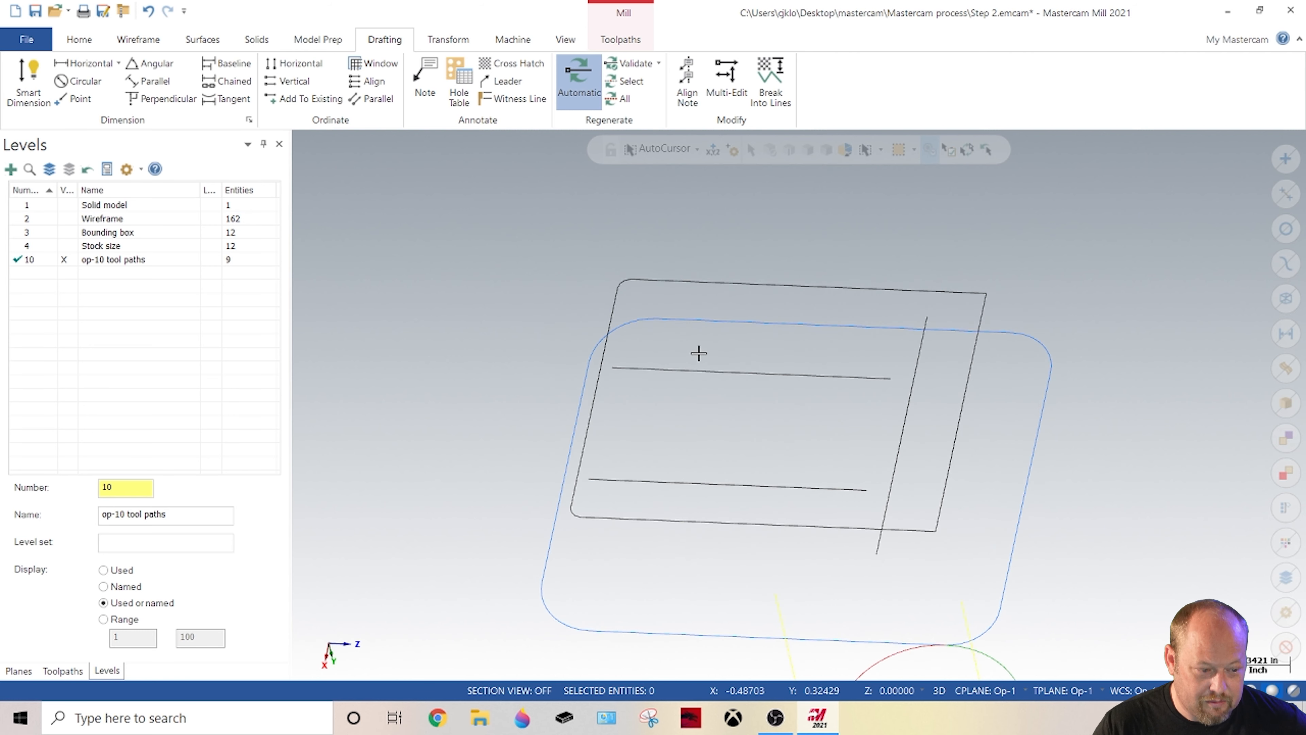
mouse_move(875, 379)
middle_down()
mouse_move(889, 315)
mouse_move(888, 361)
middle_up()
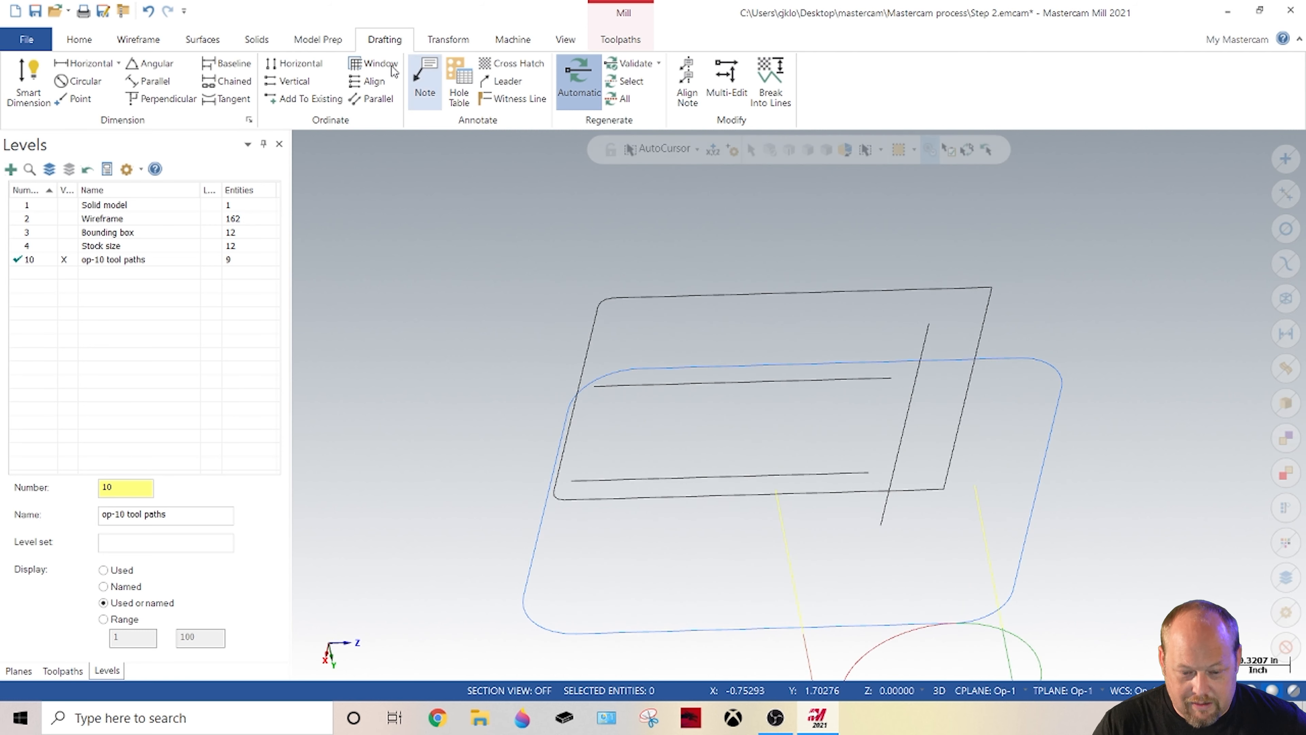
Step: Lengthen the two long parallel pad lines by 0.1 at their ends toward the crossing wall line
click(150, 43)
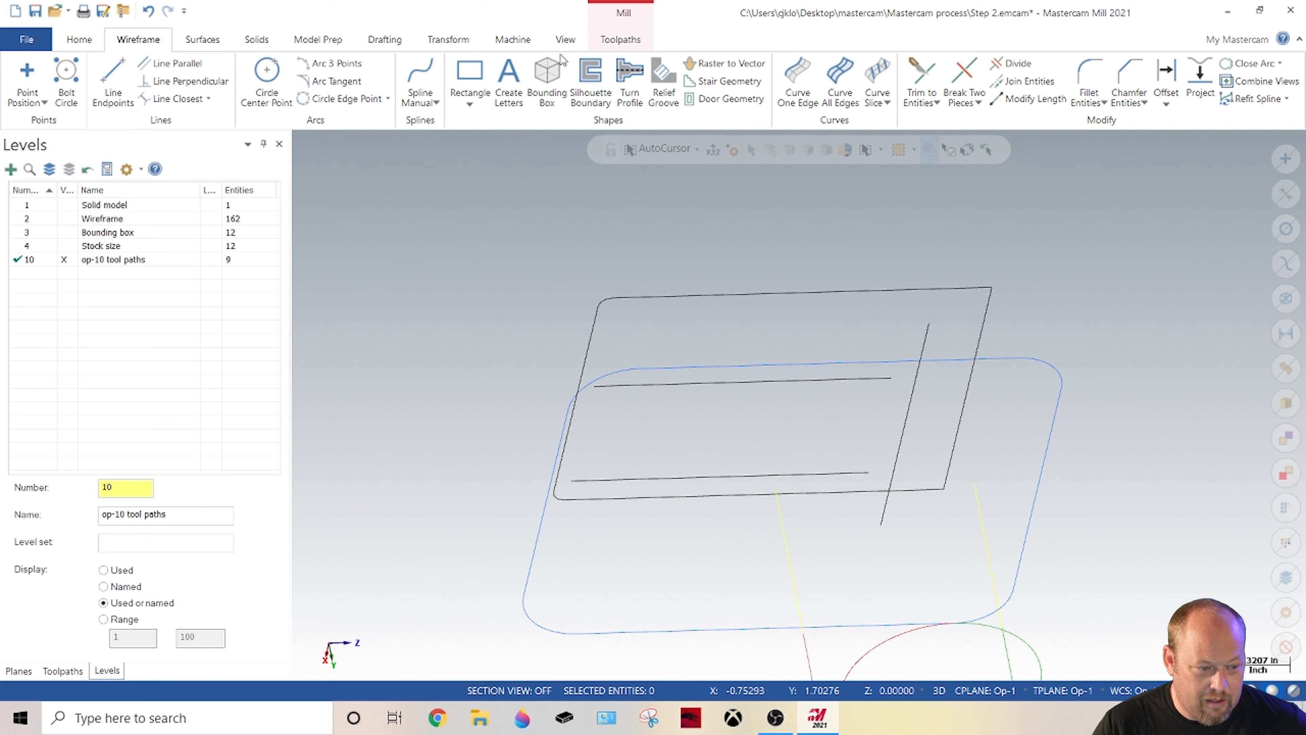
click(1034, 98)
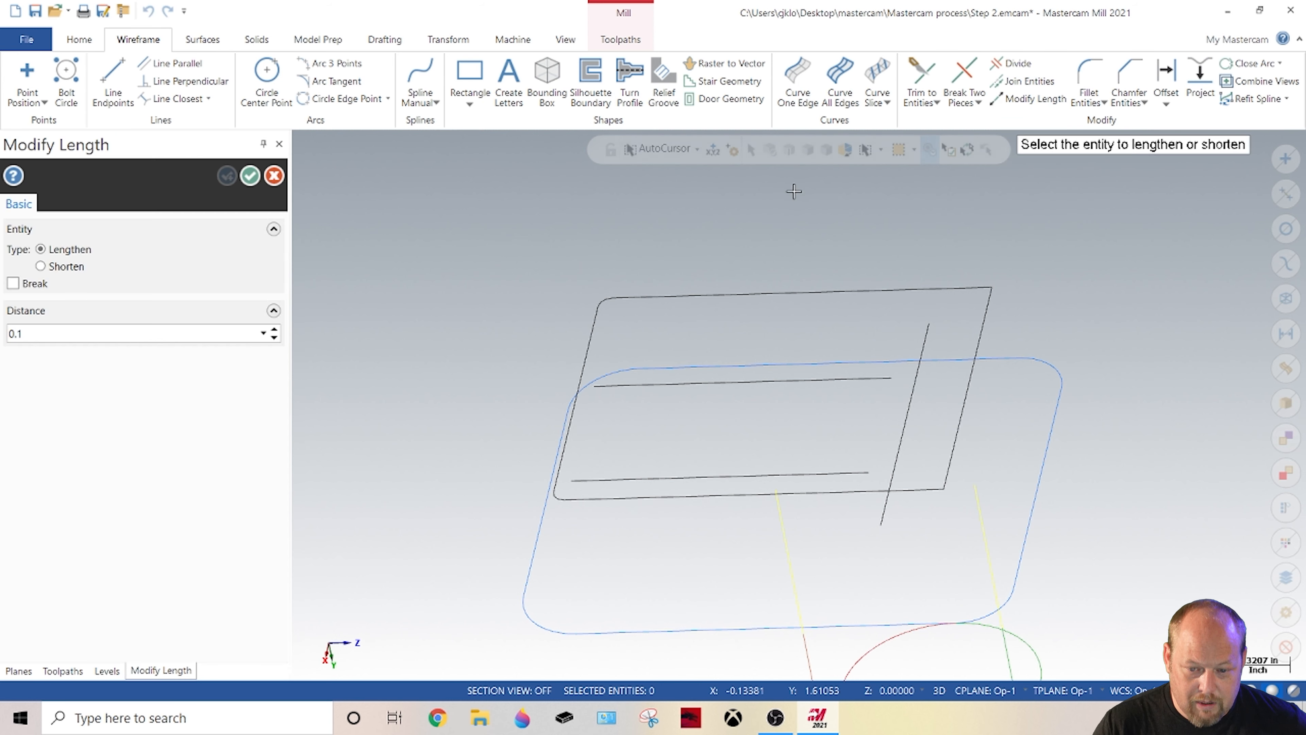
click(881, 378)
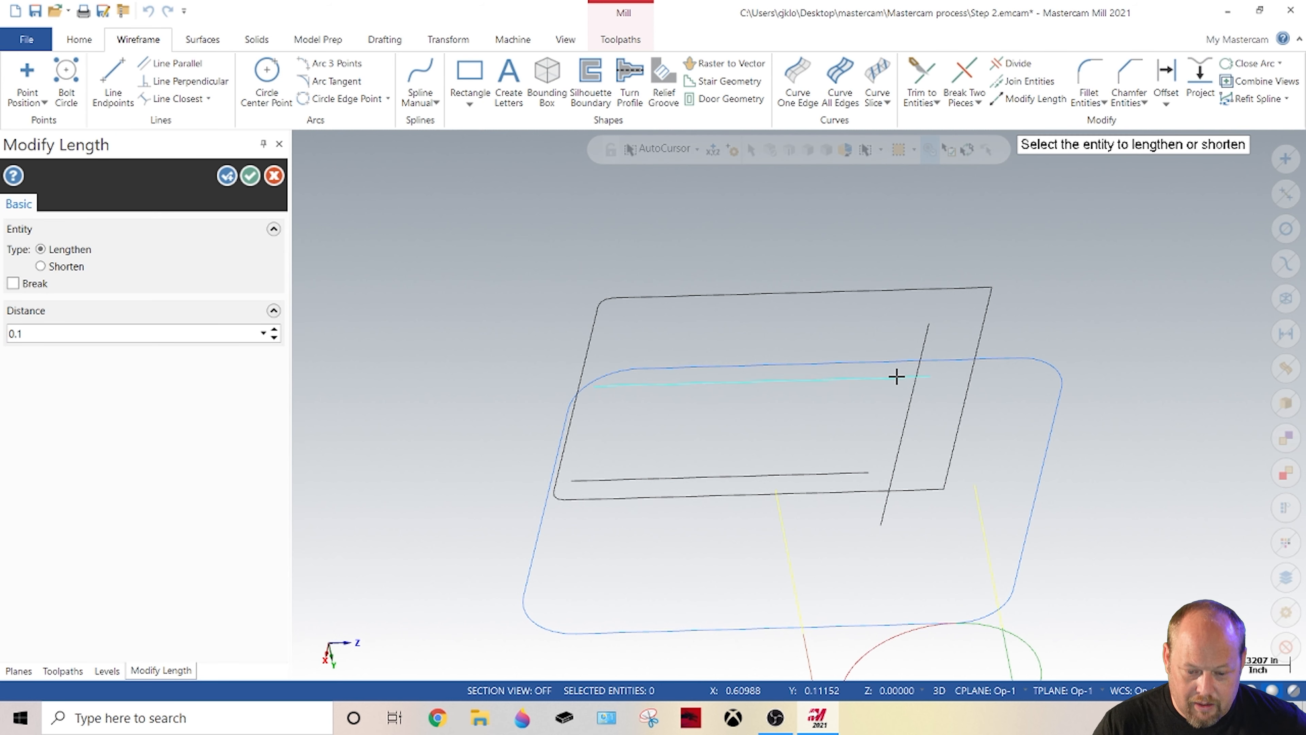
click(871, 463)
click(250, 176)
Step: Use Divide to trim out the wall line's section between the two pad lines and the pad lines' overhanging ends
click(1020, 66)
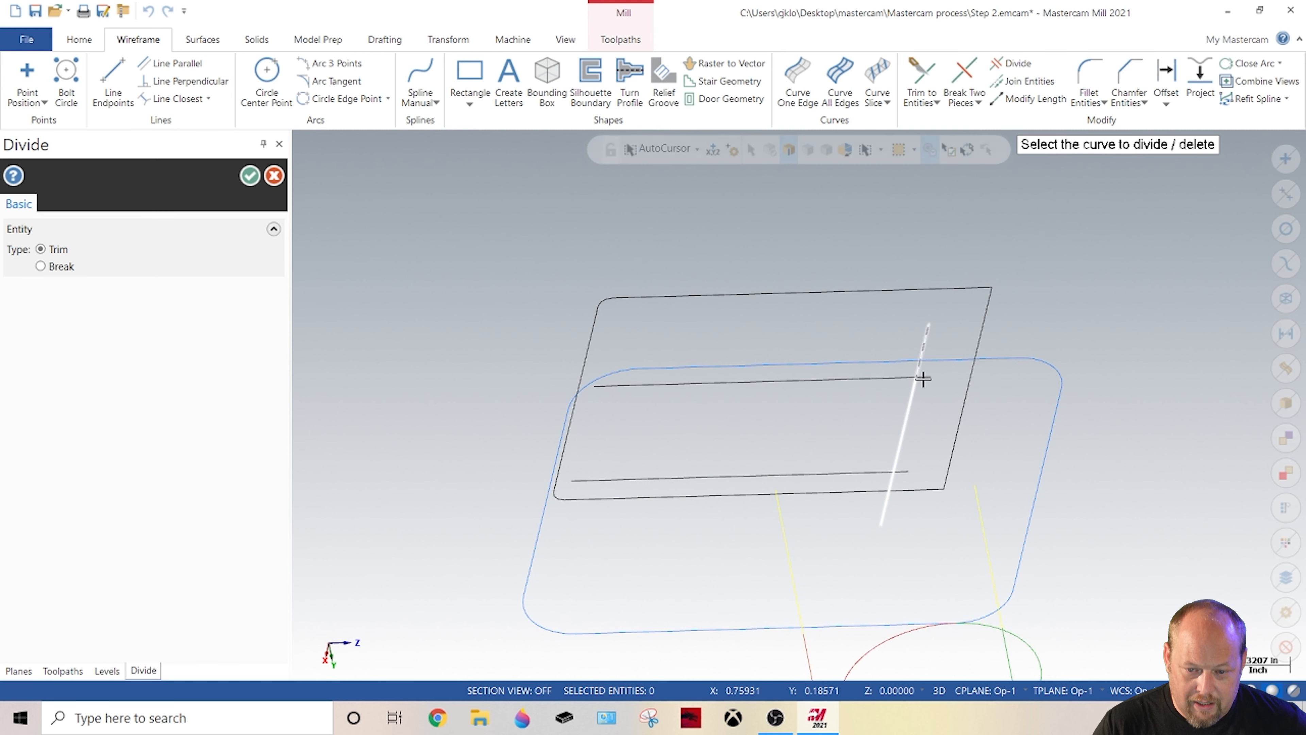
click(911, 406)
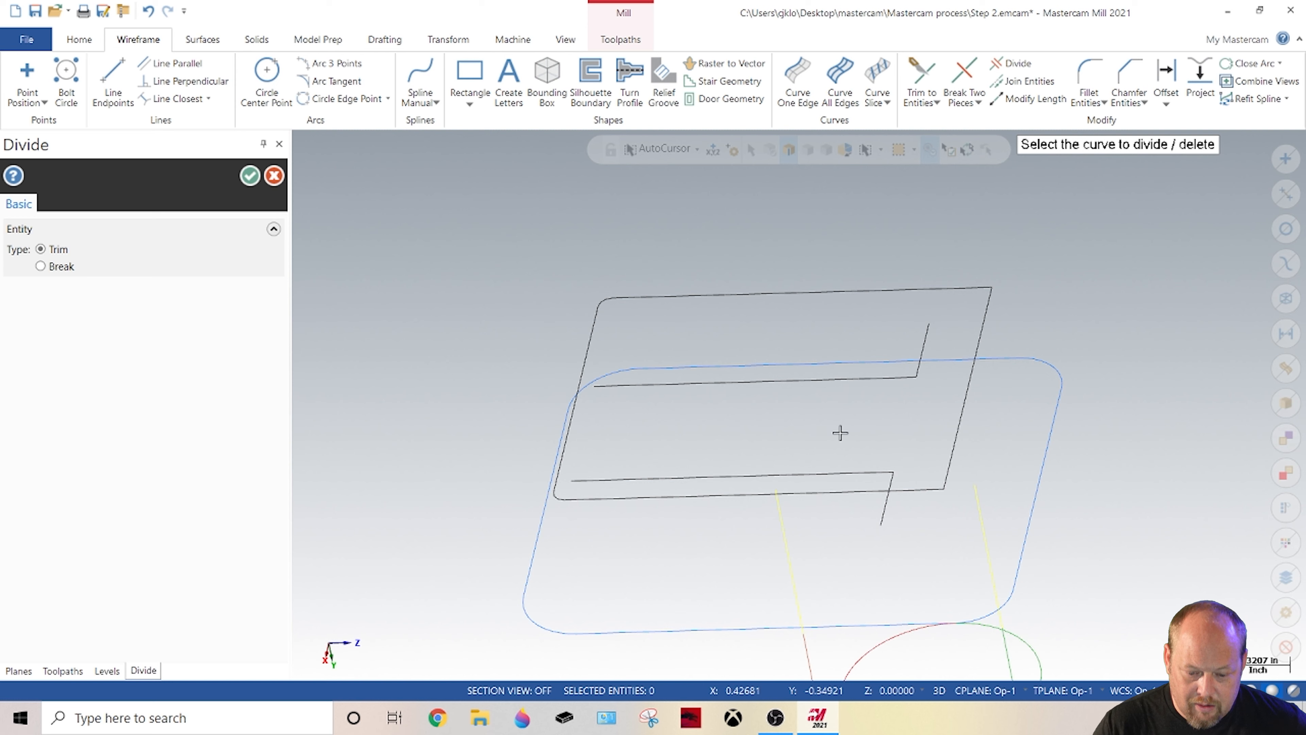
key(alt+1)
right_click(828, 414)
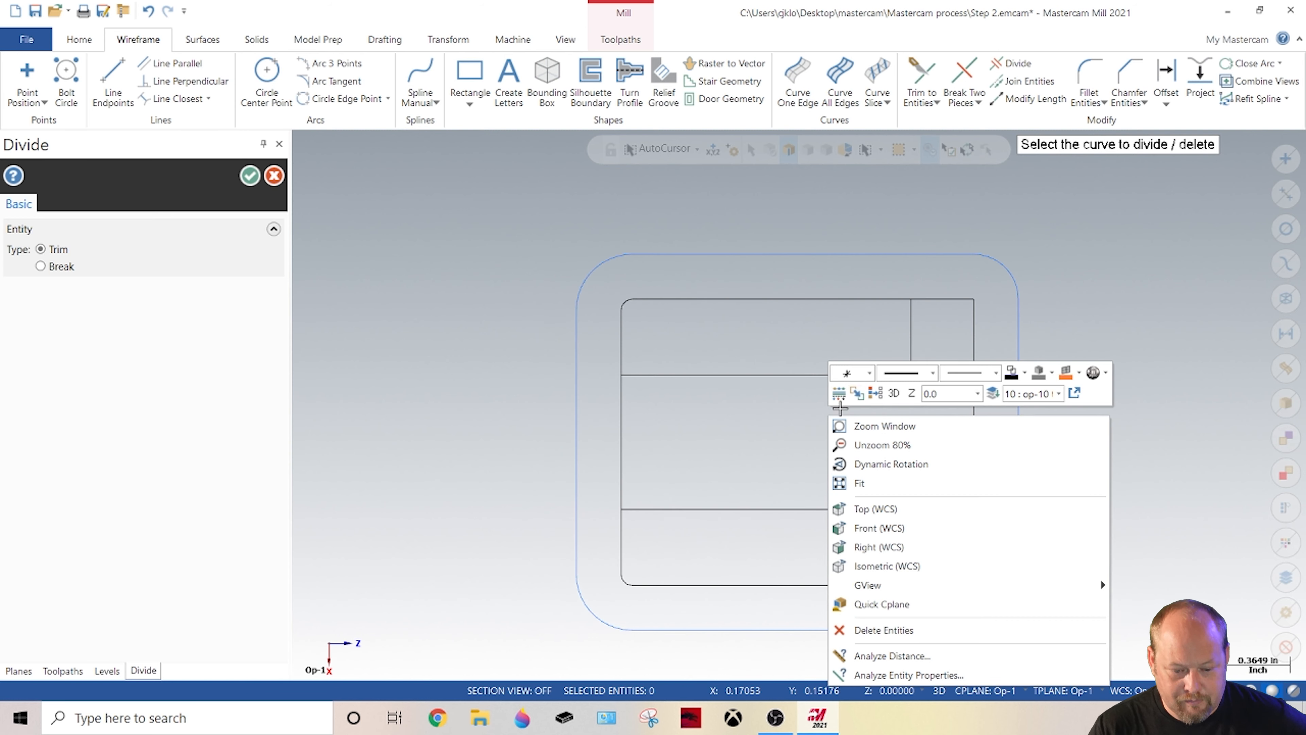
click(876, 397)
middle_drag(801, 455, 760, 400)
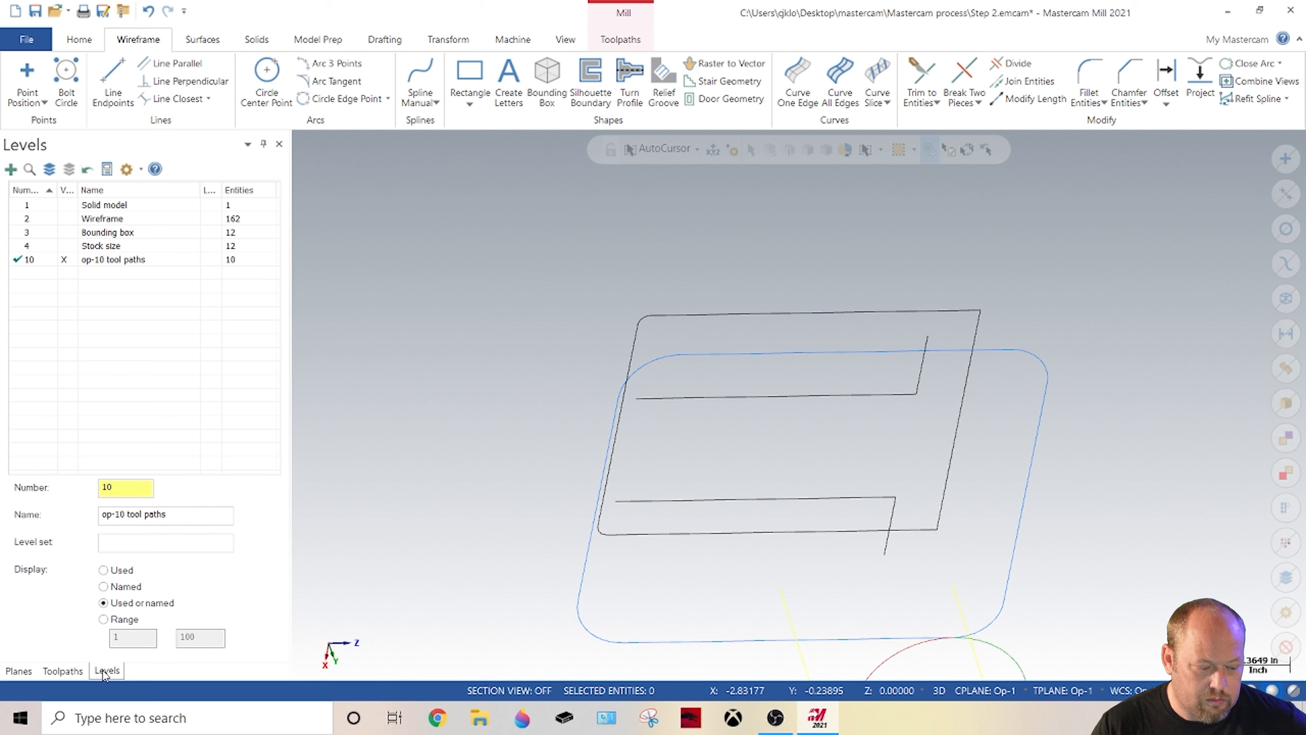
Step: Show the Solid model and Wireframe levels again together with the op-10 tool paths level
click(63, 205)
click(63, 218)
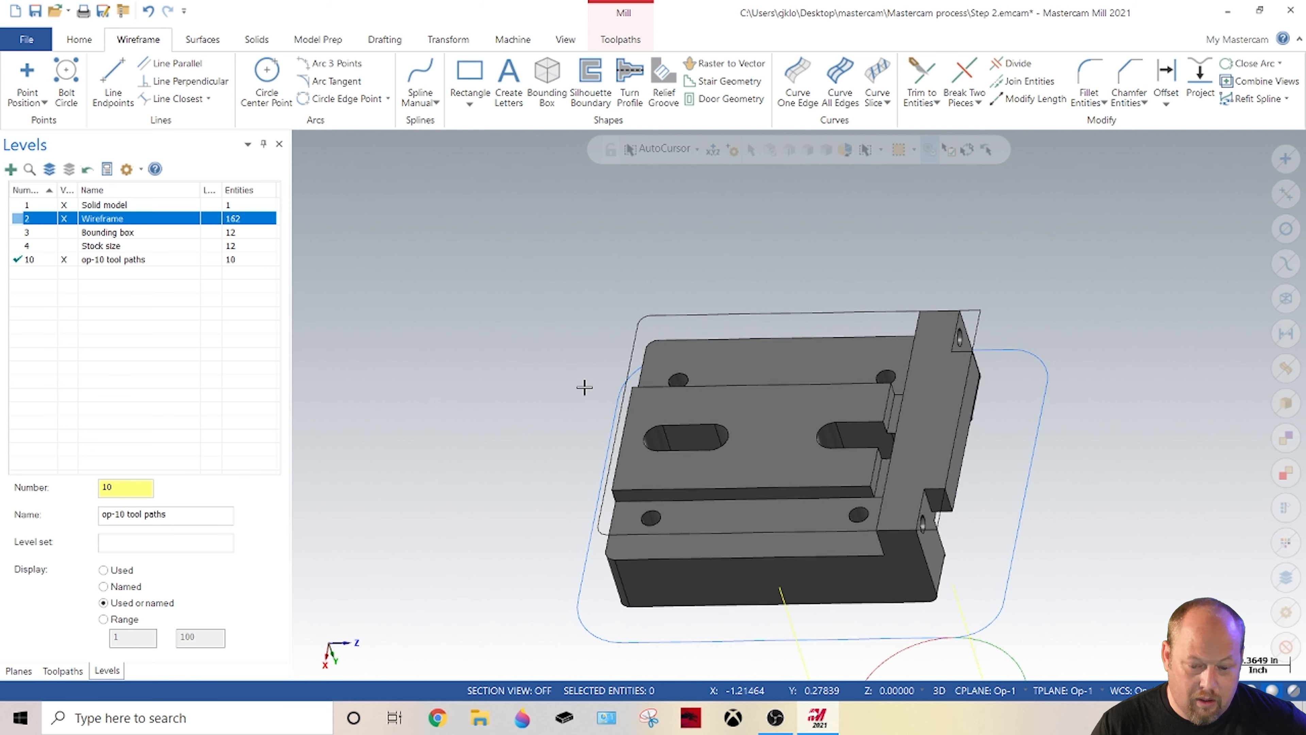
right_click(489, 311)
middle_drag(474, 414, 399, 169)
click(625, 40)
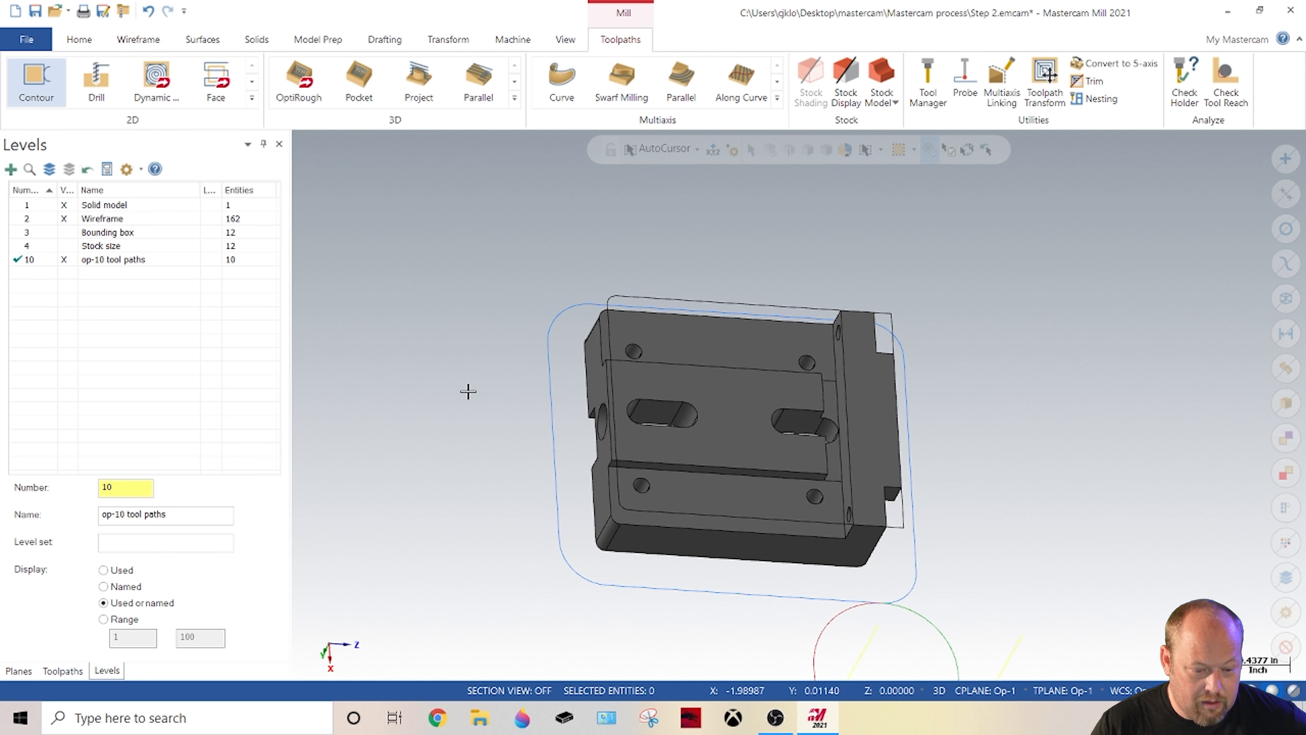
Step: Measure the distance from the pad's upper long edge to the part's upper outer edge in the Op-1 plan view
key(alt+1)
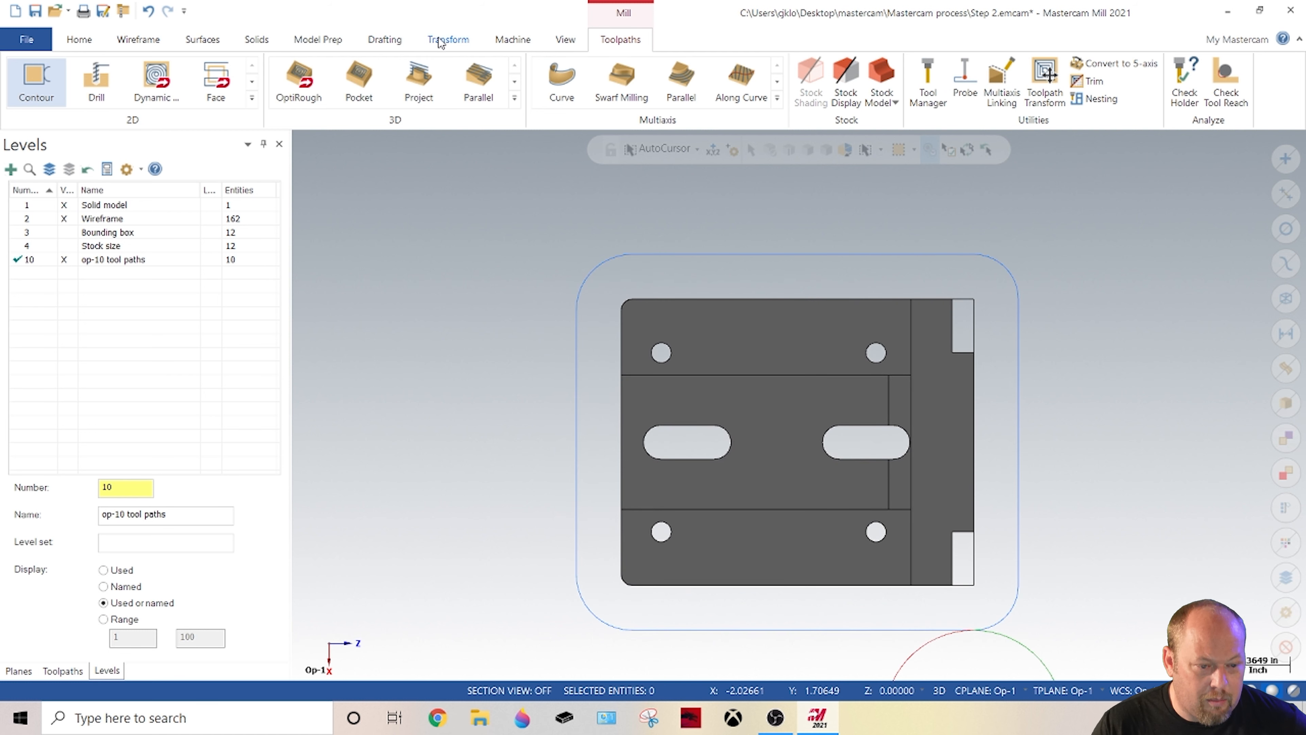
click(384, 40)
click(28, 82)
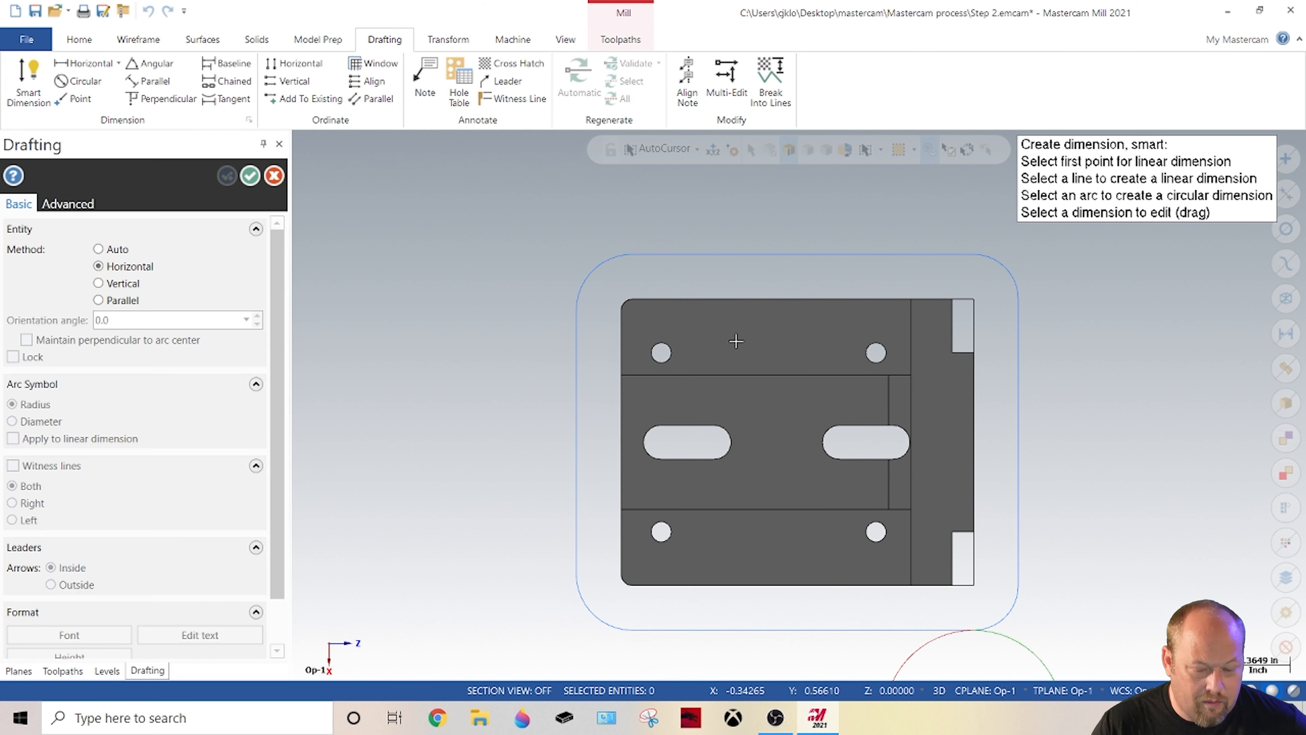
scroll(735, 335, up, 1)
click(763, 382)
click(759, 291)
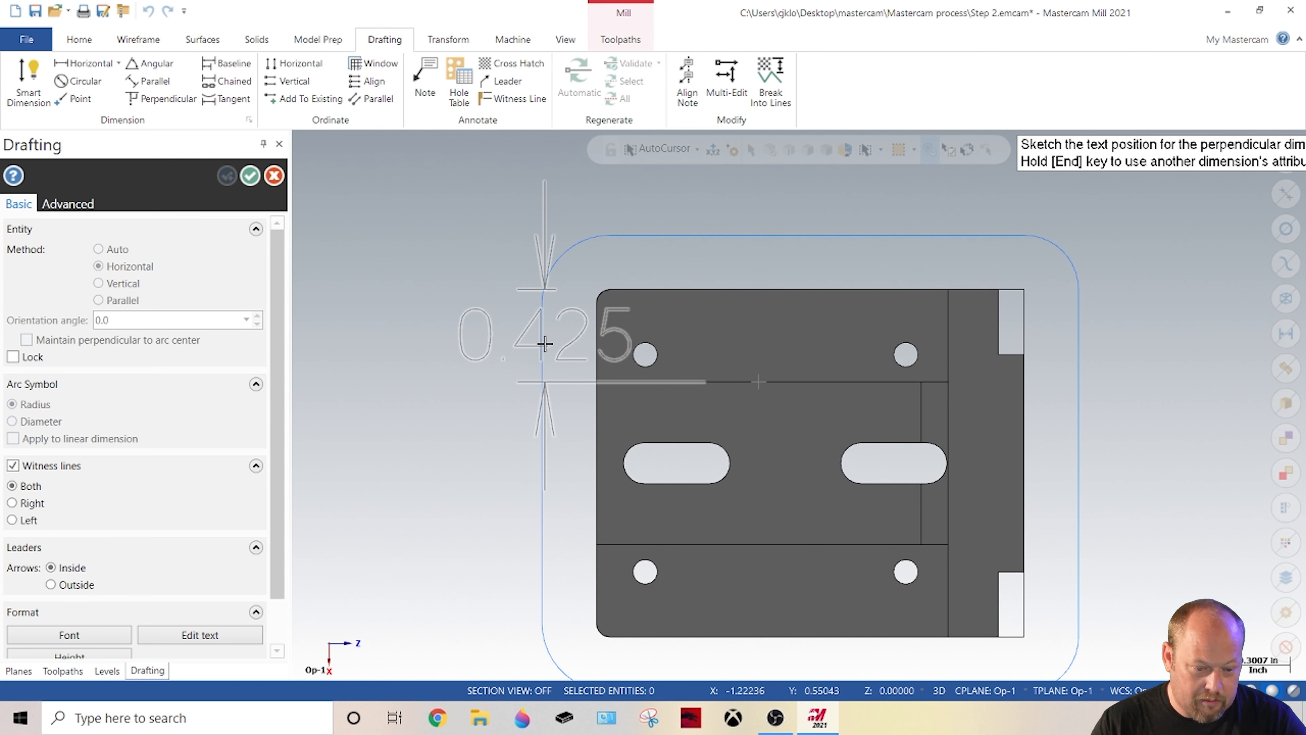
key(Escape)
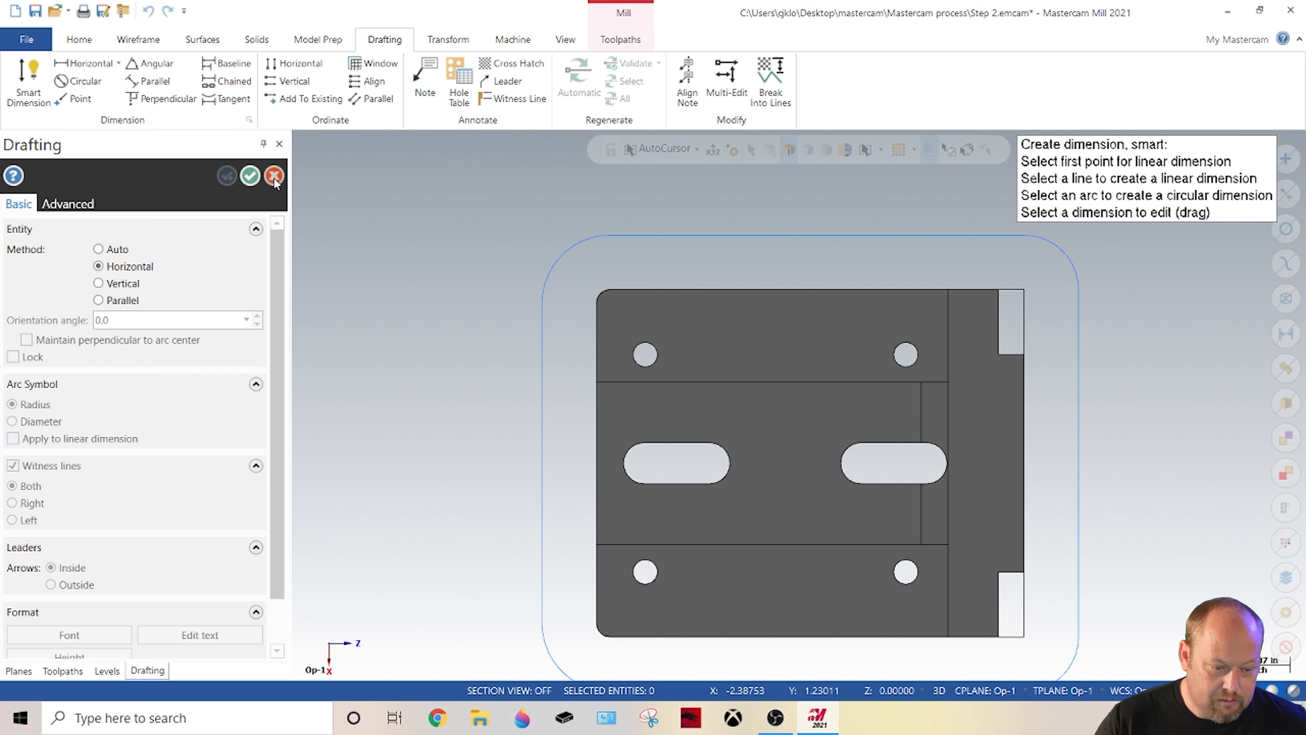
key(Escape)
Step: Read the coordinates of the hole above the pad farthest from the full-height wall with a point dimension, and delete the dimension
middle_drag(577, 370, 549, 293)
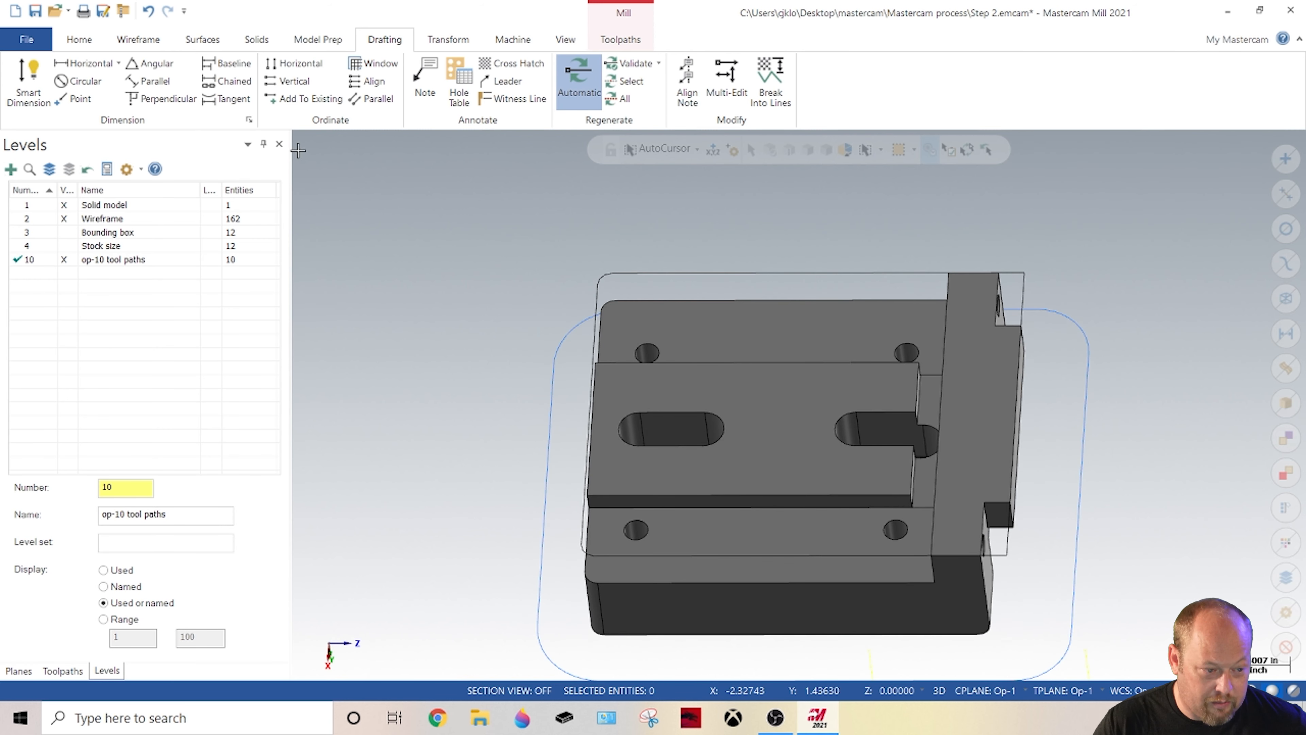
click(77, 98)
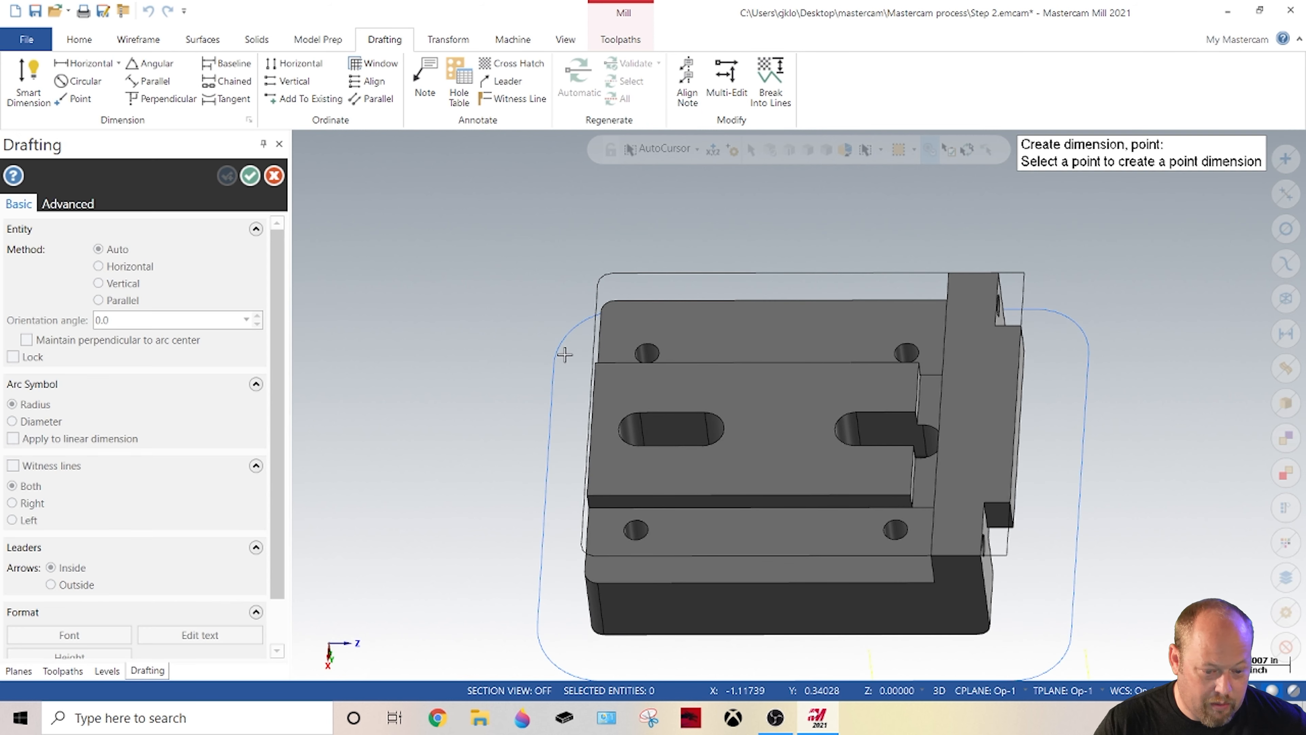
click(646, 353)
scroll(774, 284, down, 2)
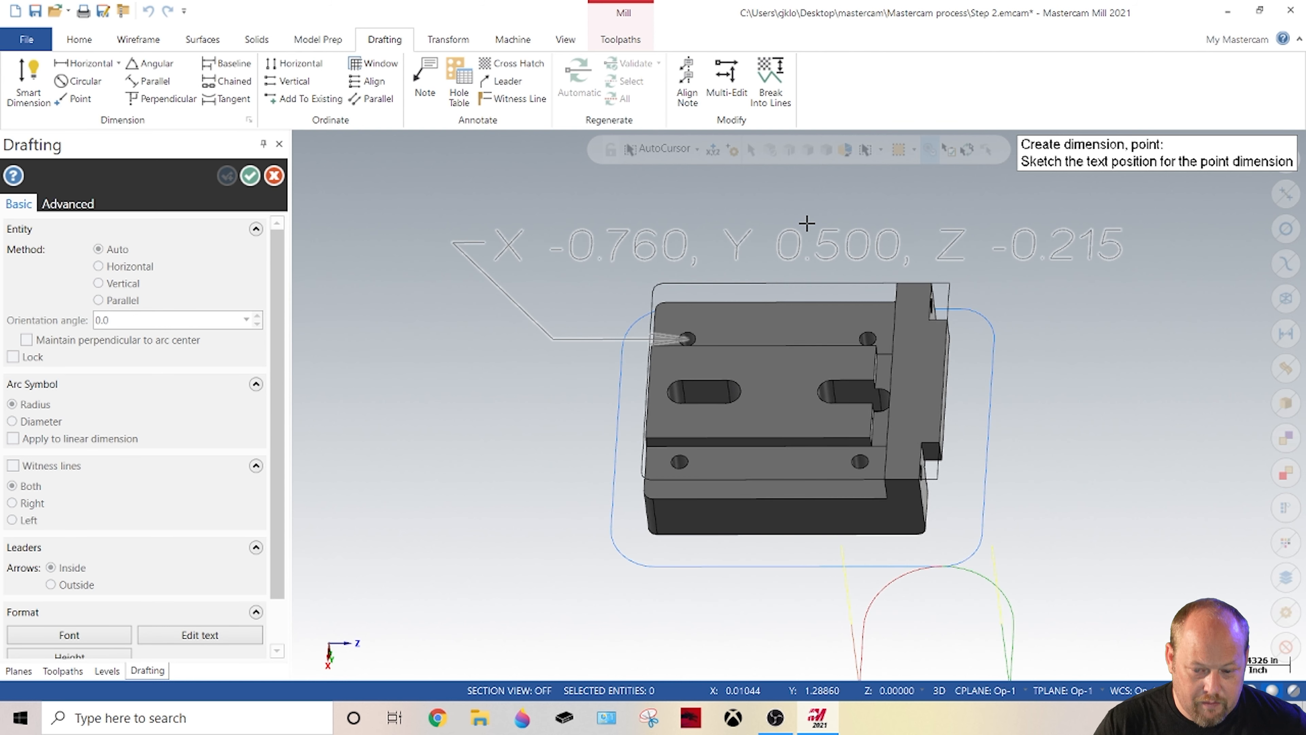
click(815, 210)
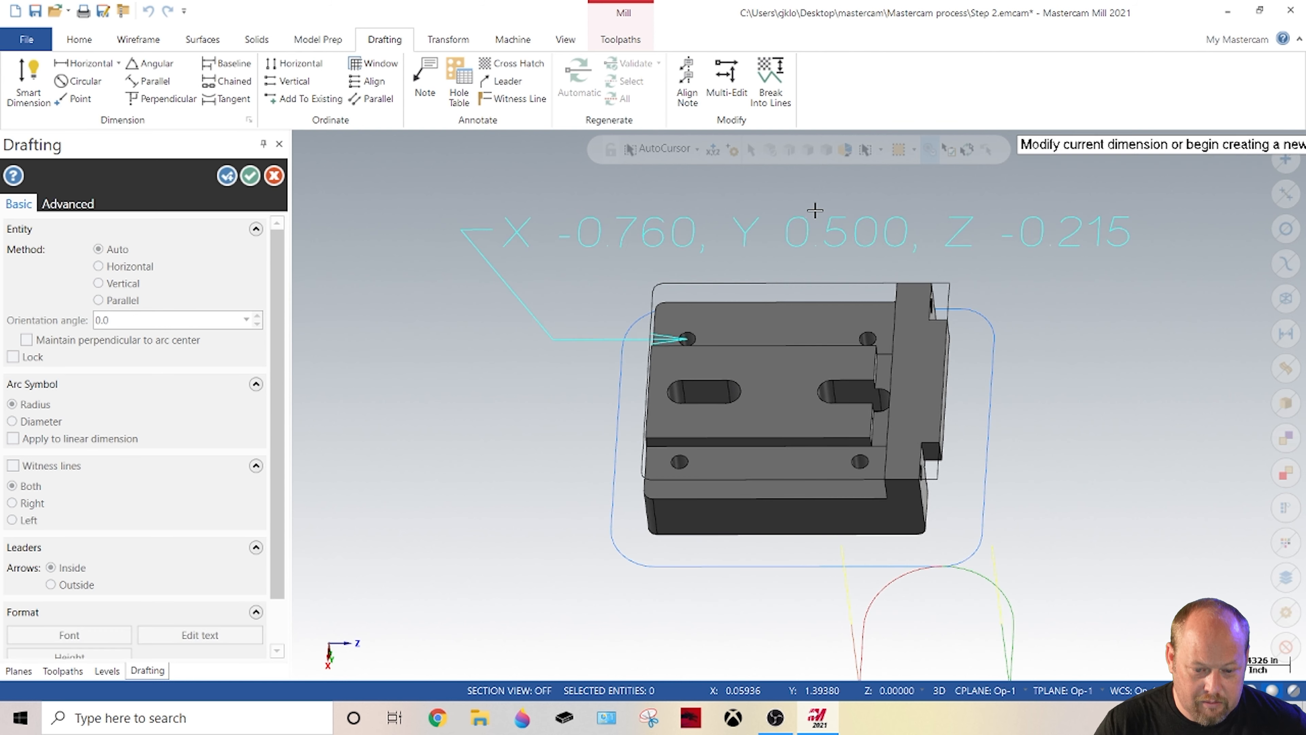
click(352, 201)
click(378, 224)
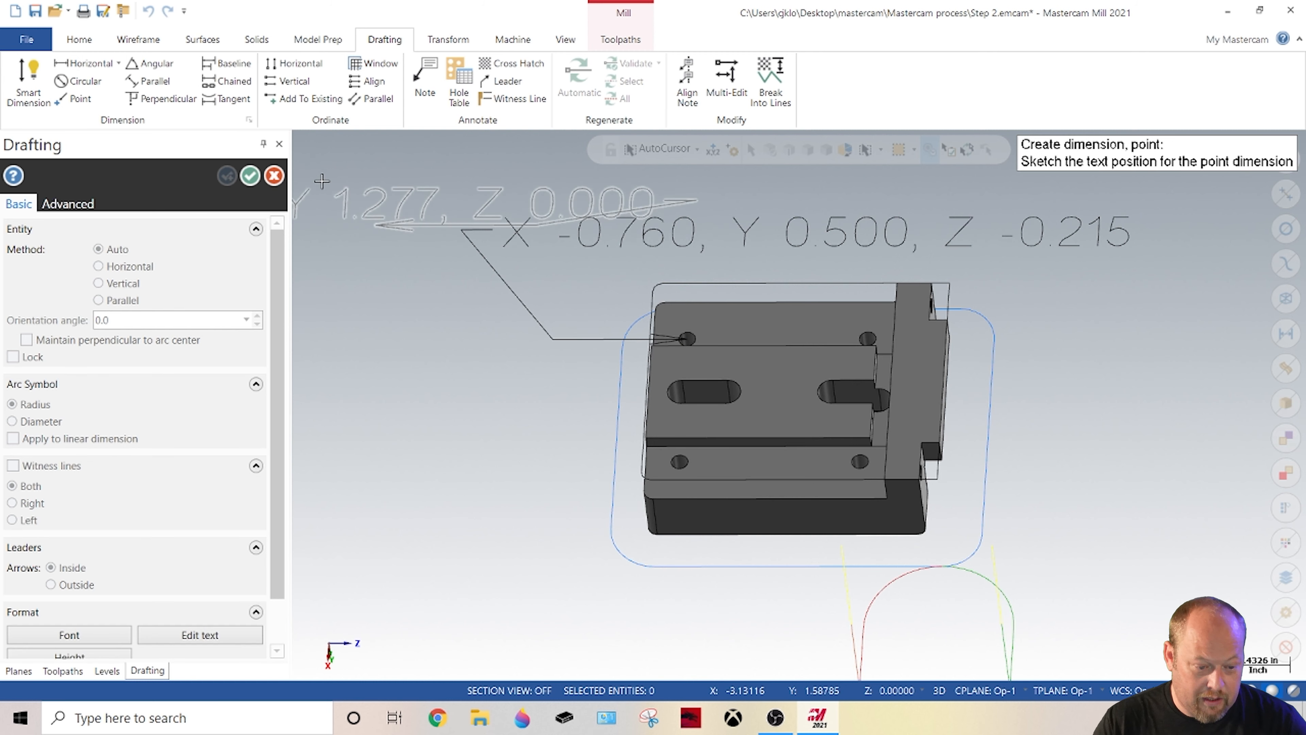
click(252, 177)
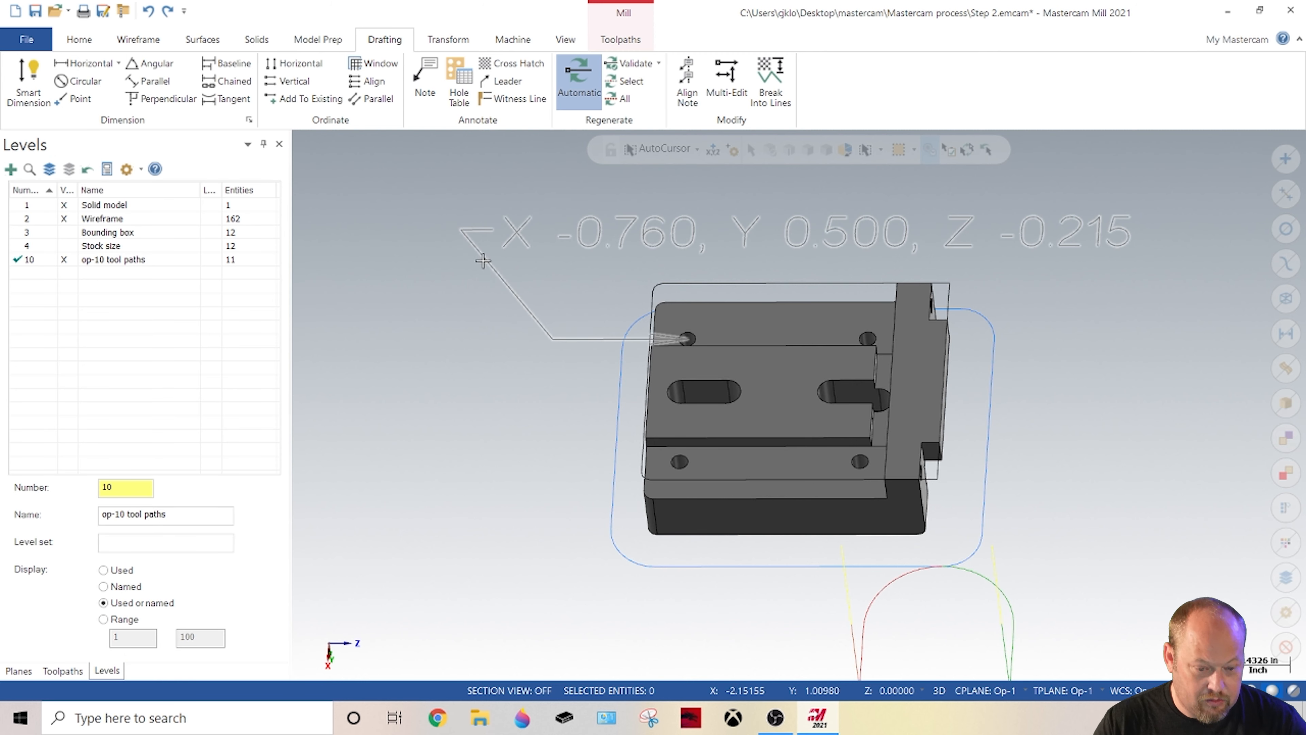
click(491, 269)
key(Delete)
middle_drag(492, 294, 490, 296)
right_click(490, 297)
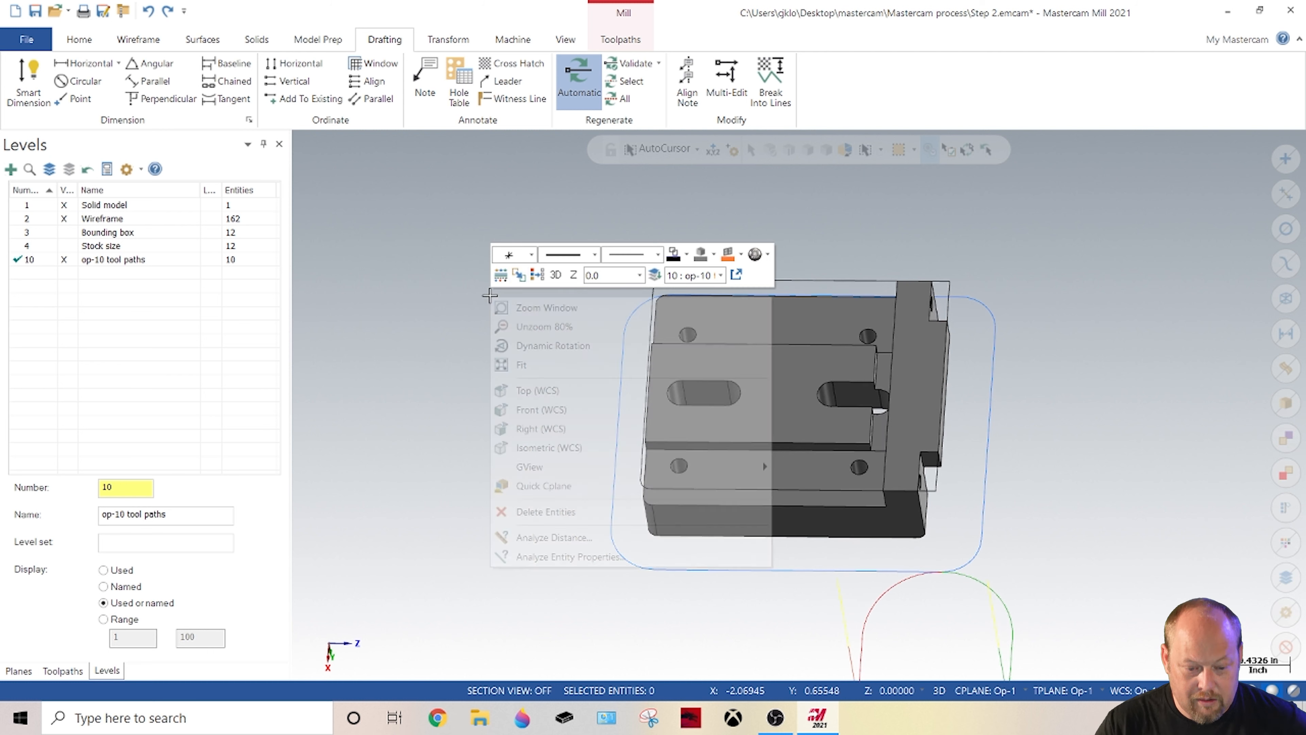
click(536, 277)
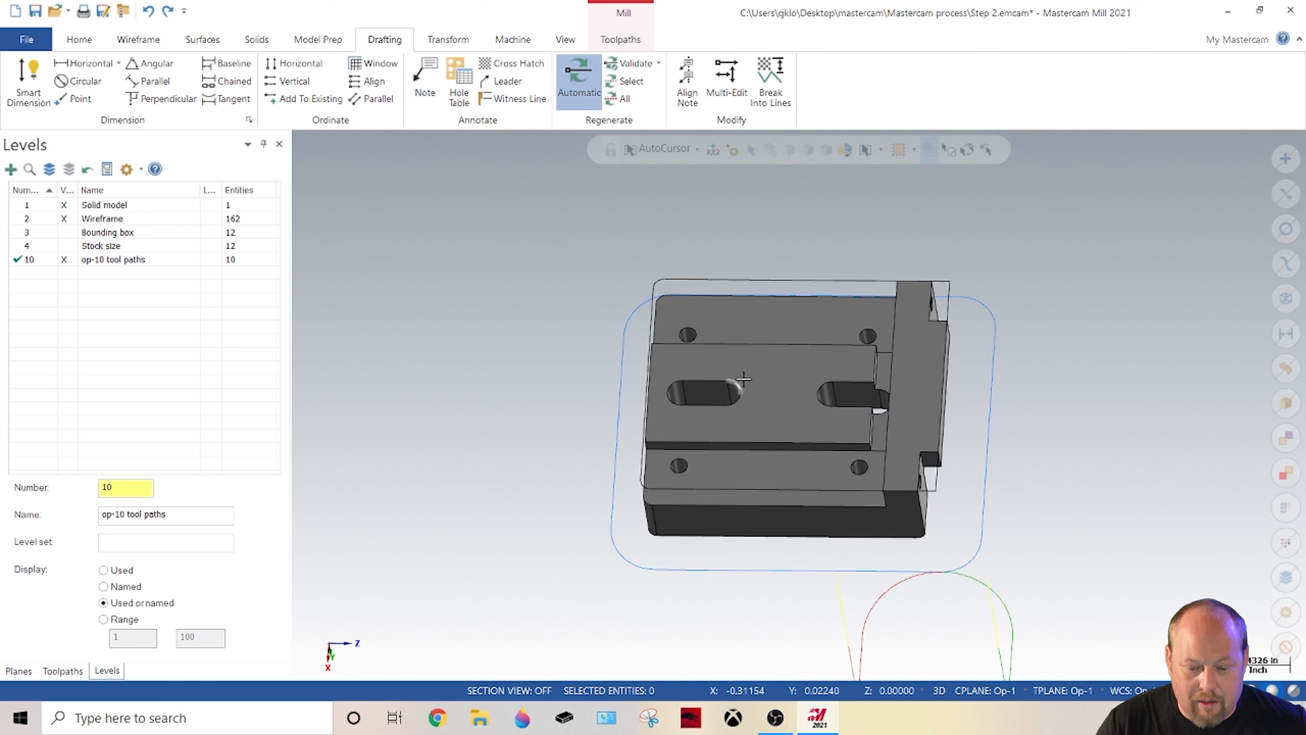
middle_drag(714, 345, 747, 368)
middle_drag(818, 463, 838, 461)
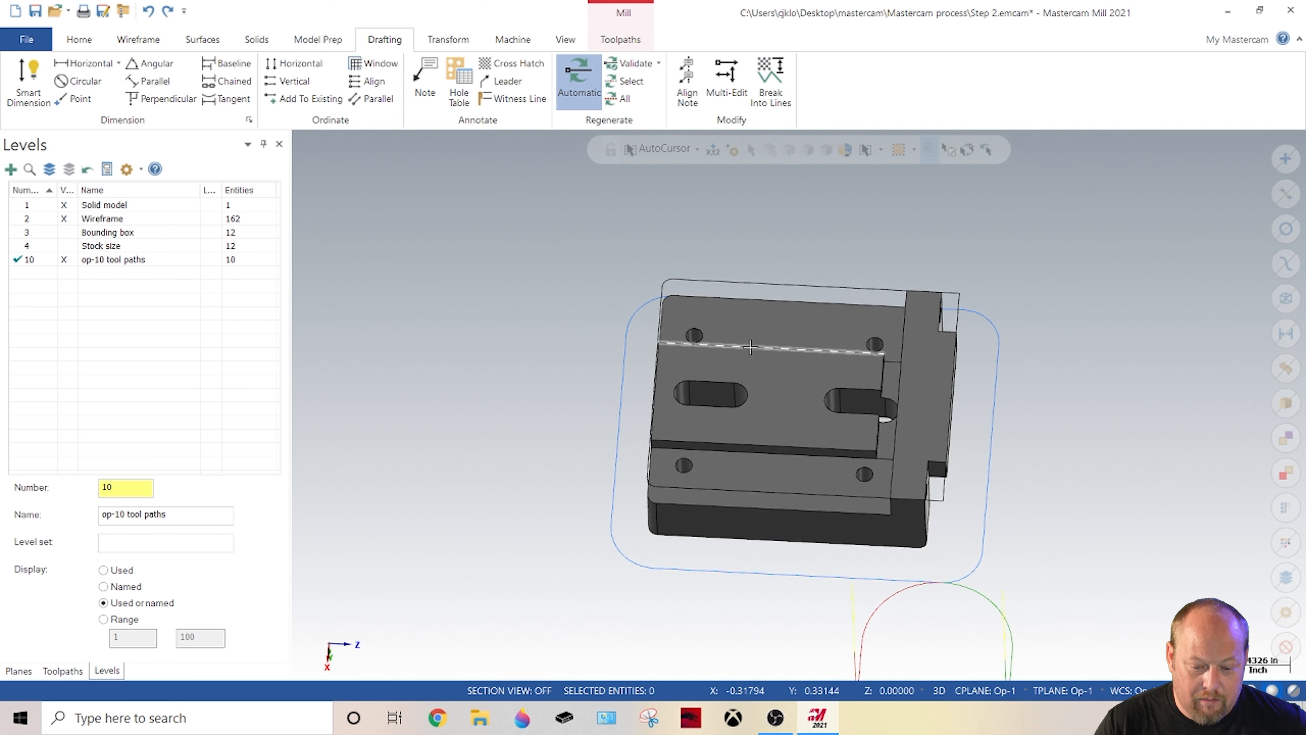
Step: Start a new 2D Contour toolpath and hide the Solid model and Wireframe levels so only the op-10 tool paths geometry is shown
click(62, 671)
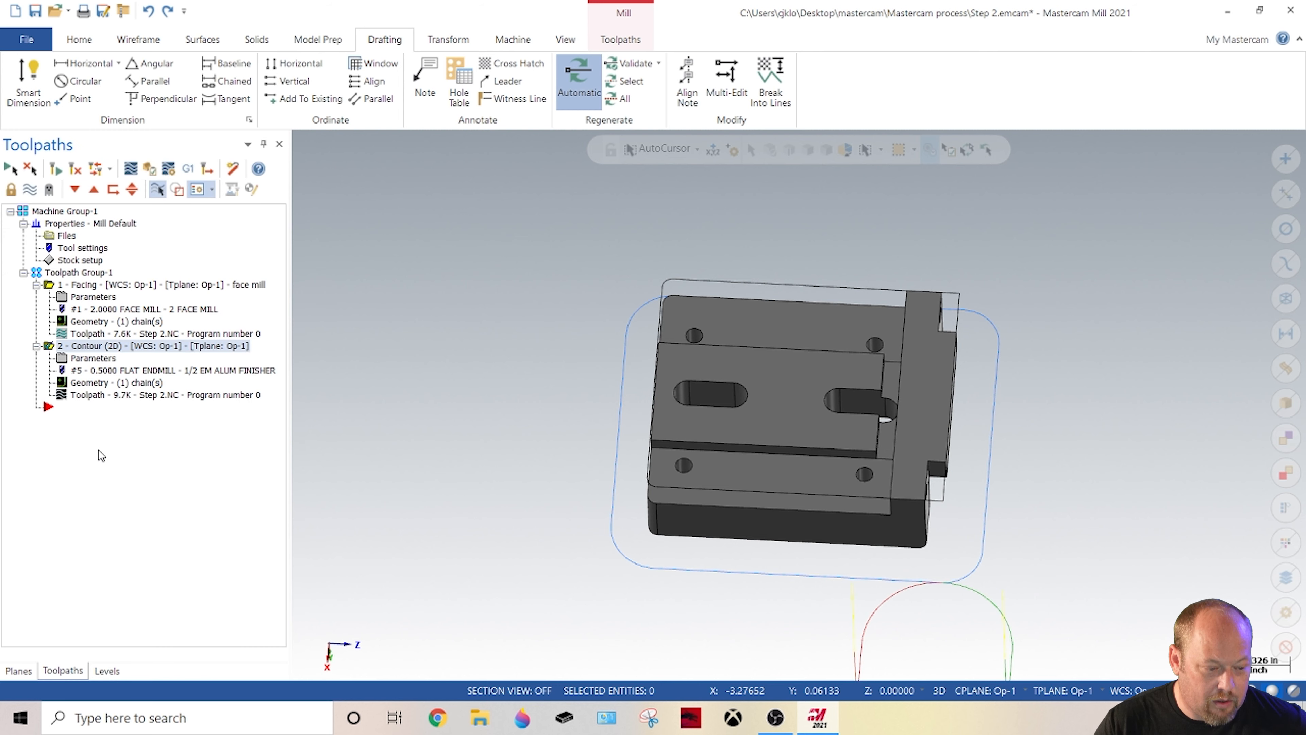
click(62, 395)
click(628, 37)
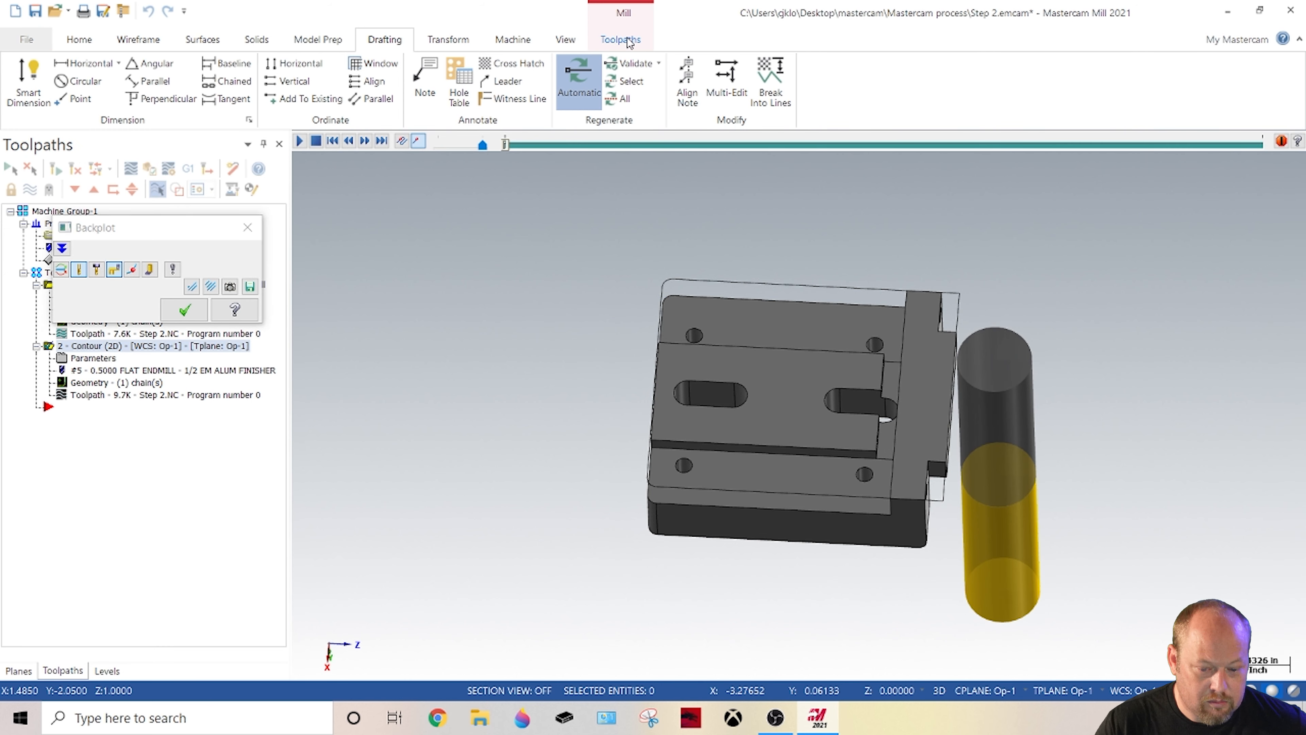
click(51, 78)
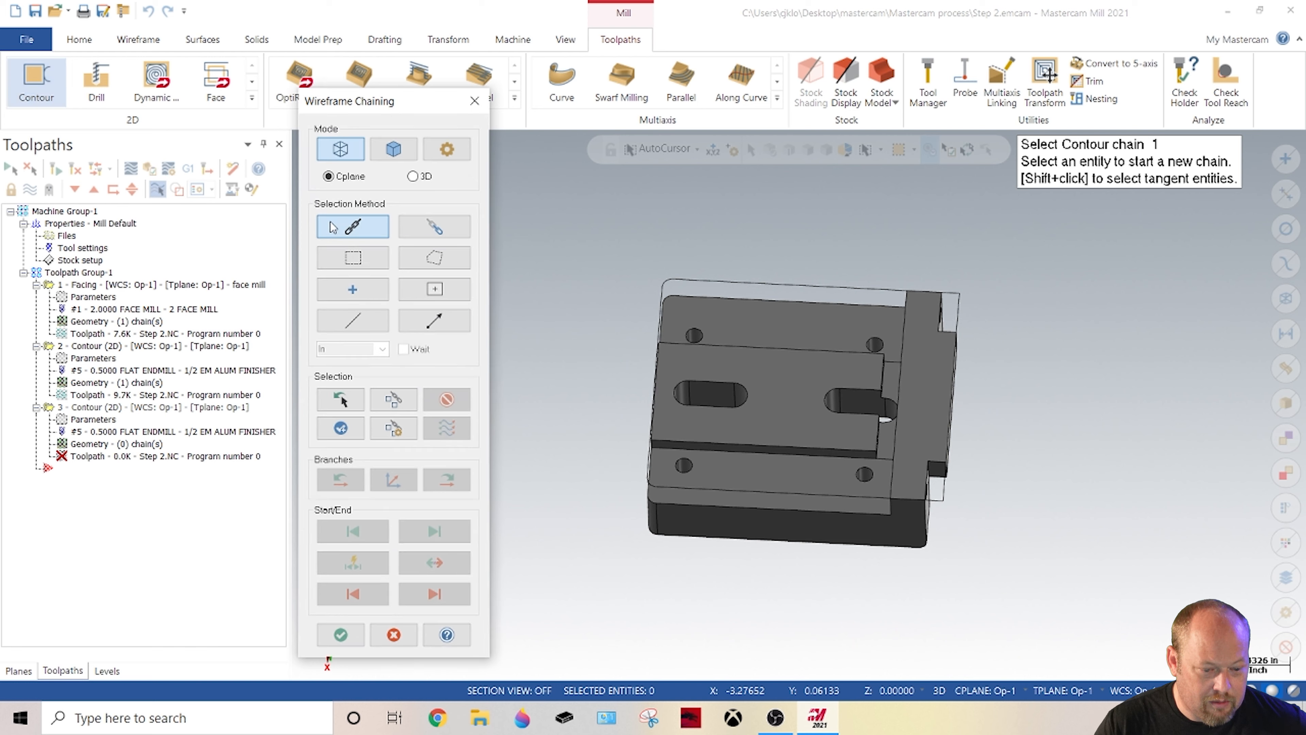
middle_drag(813, 449, 563, 402)
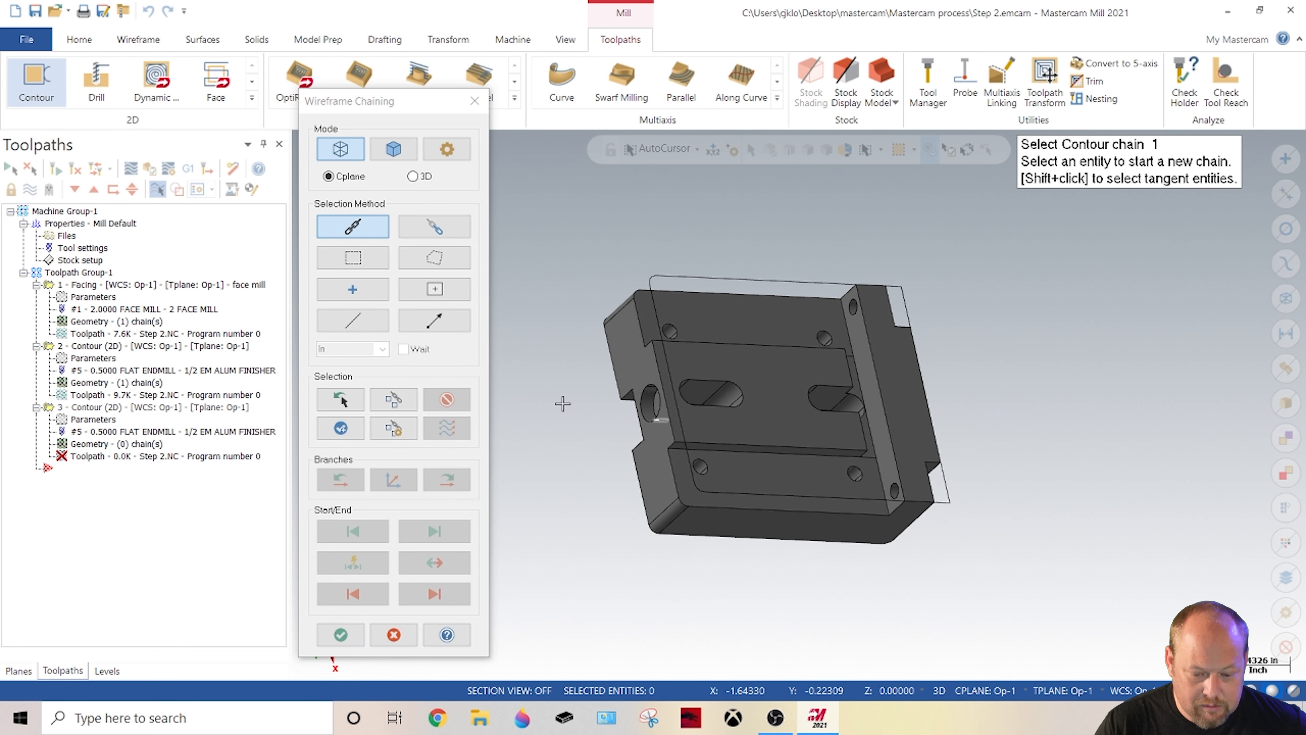
click(107, 670)
click(64, 218)
click(63, 205)
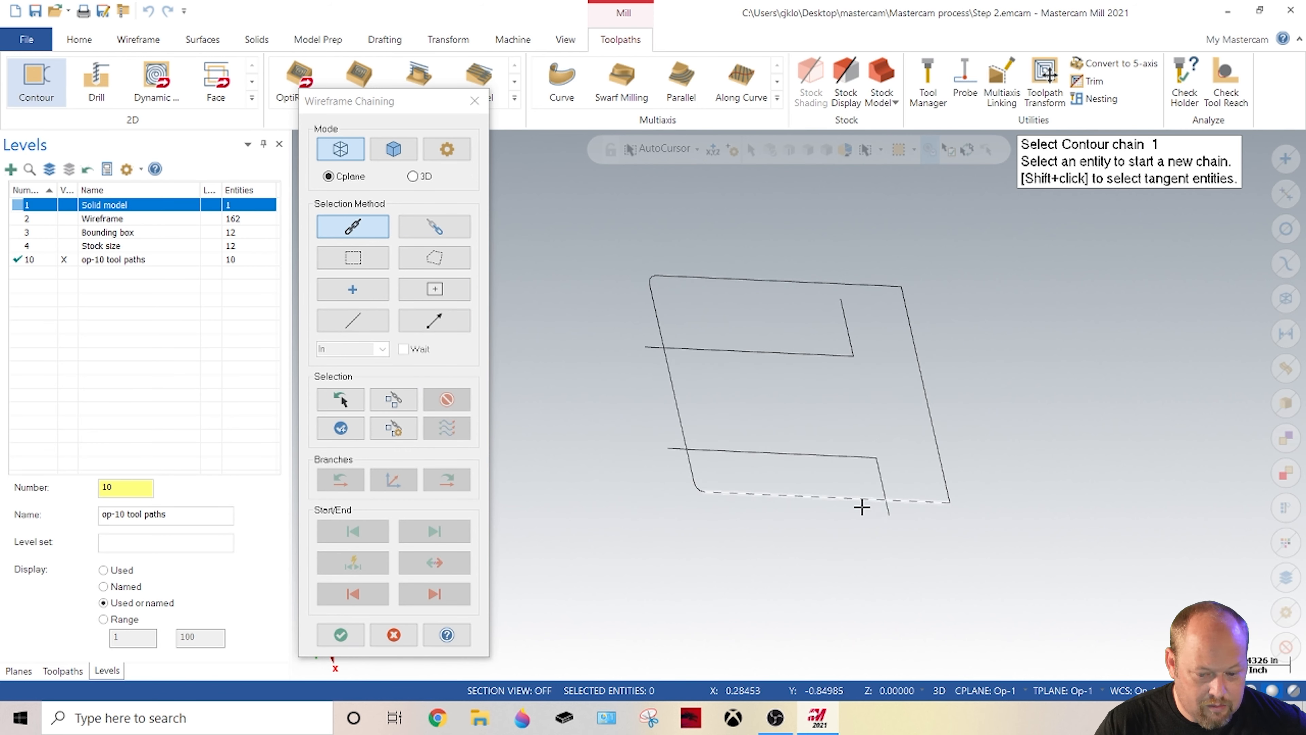
Step: Chain the lower L-shaped line from its wall-side end and the upper L-shaped line from its open end, and accept both chains
click(883, 514)
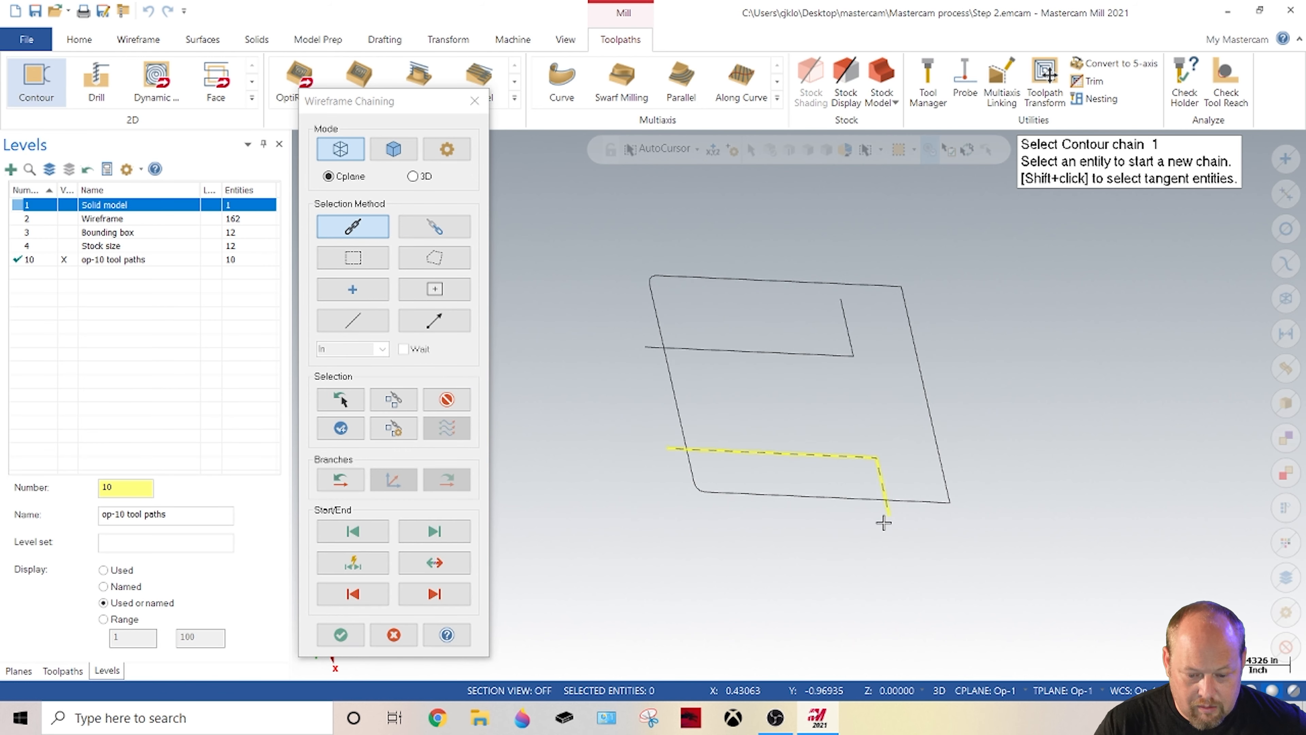
click(634, 349)
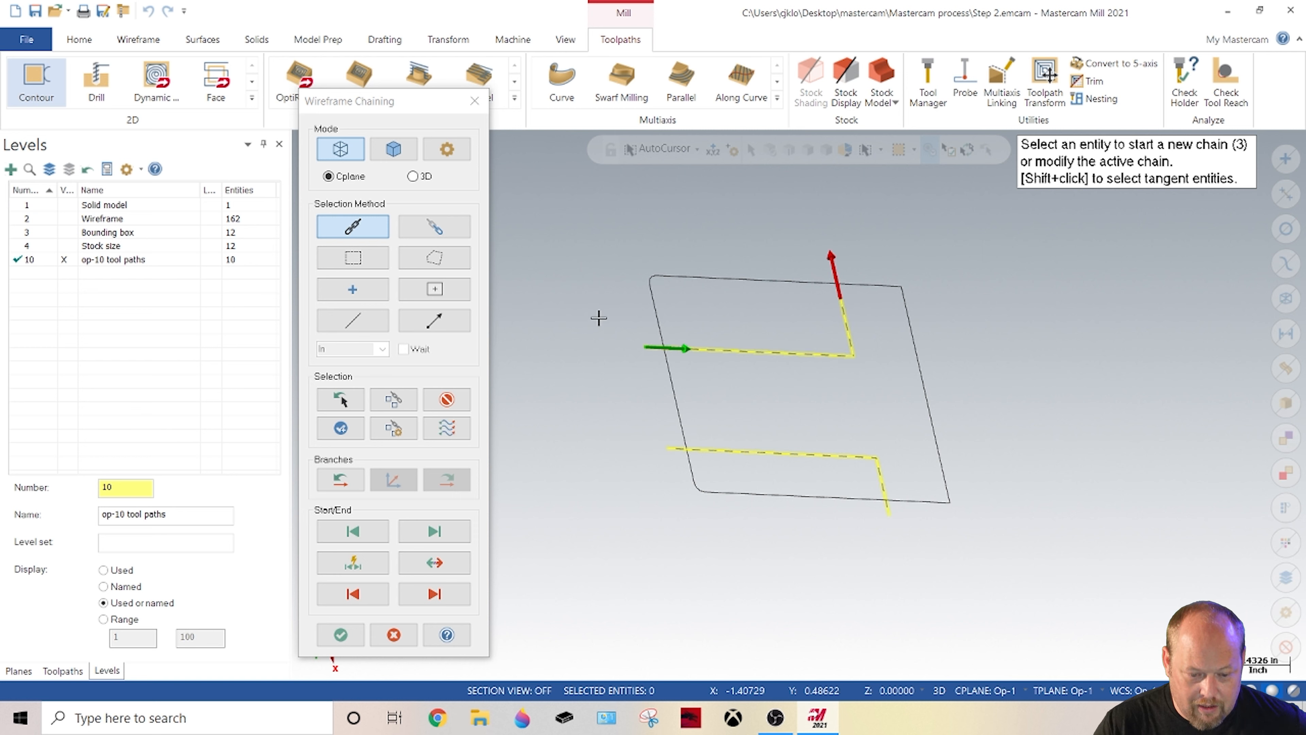
click(340, 634)
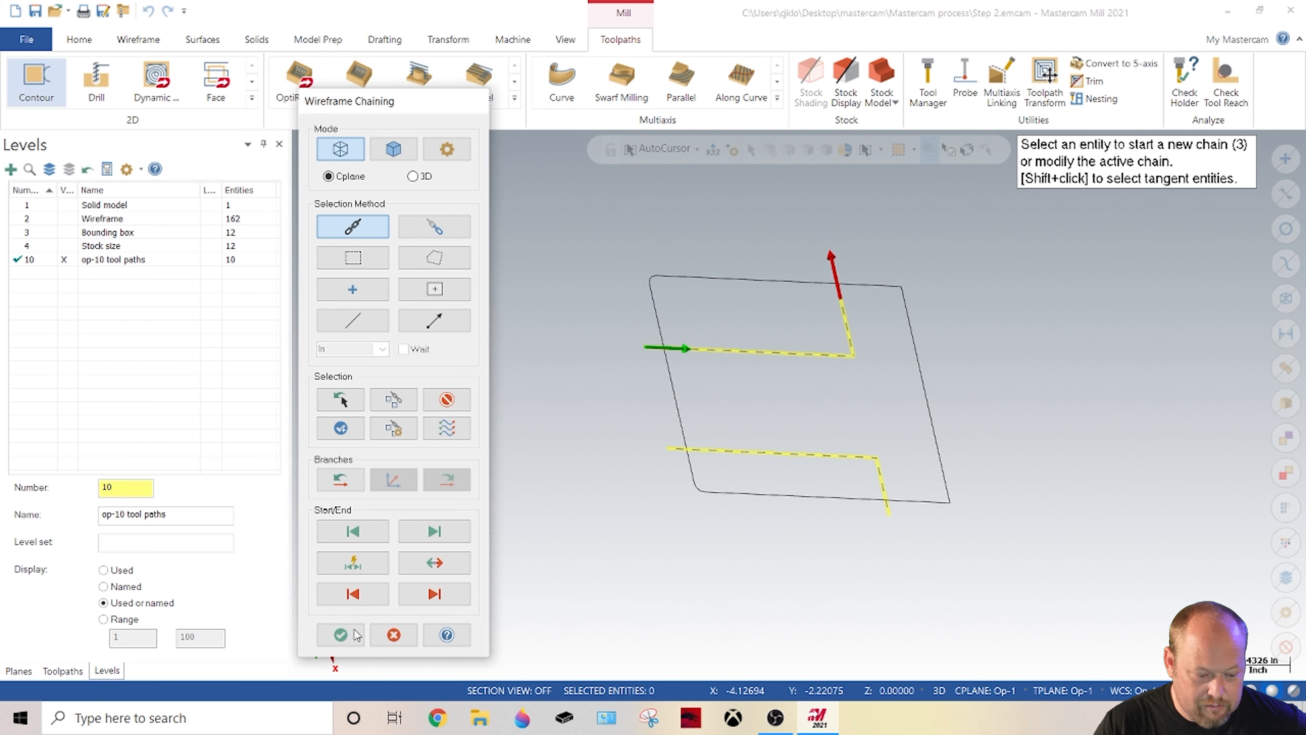
Step: Set the contour to 5 rough multi passes at 0.1 spacing and leave 0.005 stock on the walls
click(217, 168)
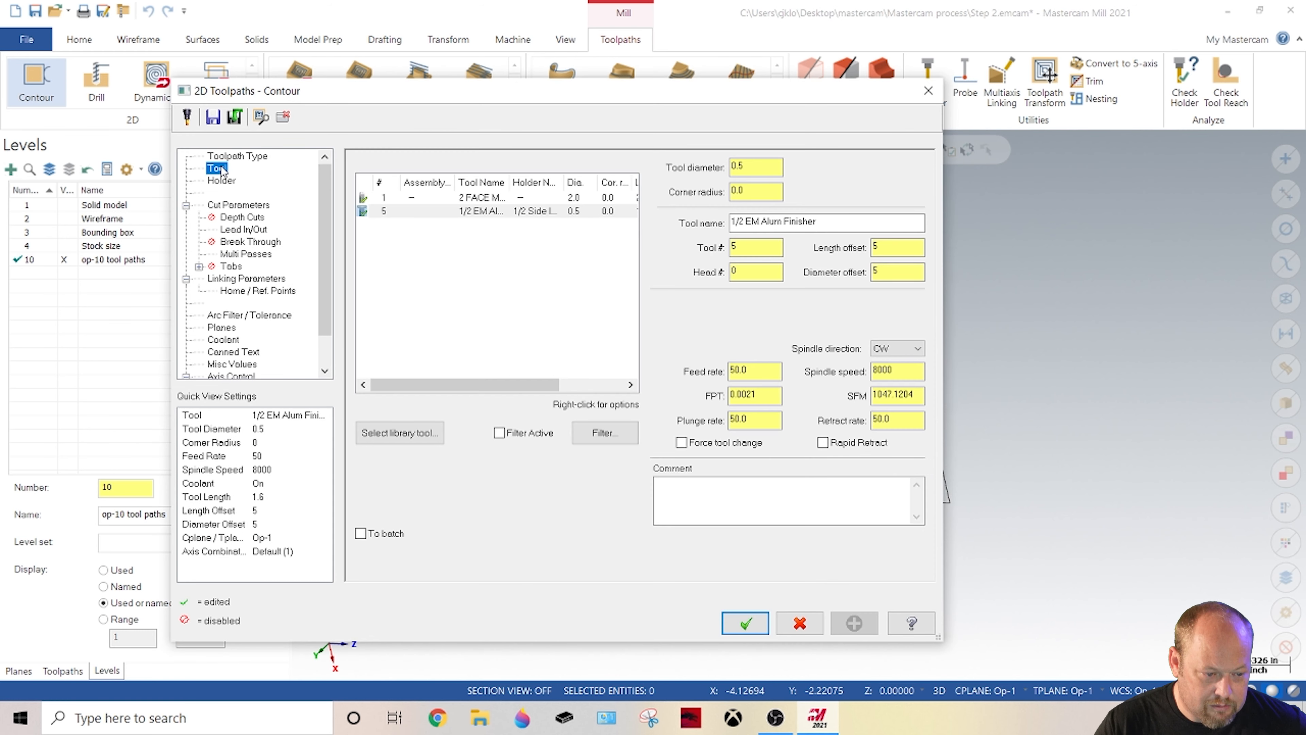
click(246, 205)
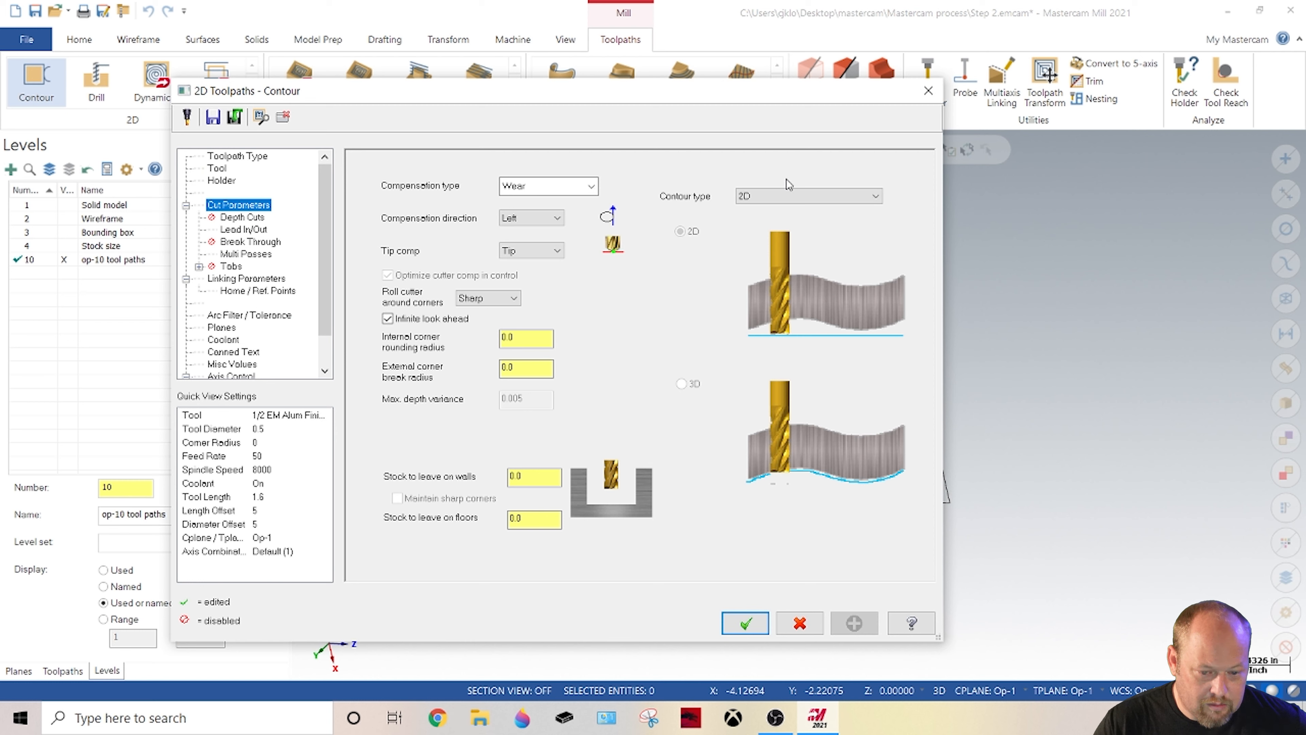
click(258, 230)
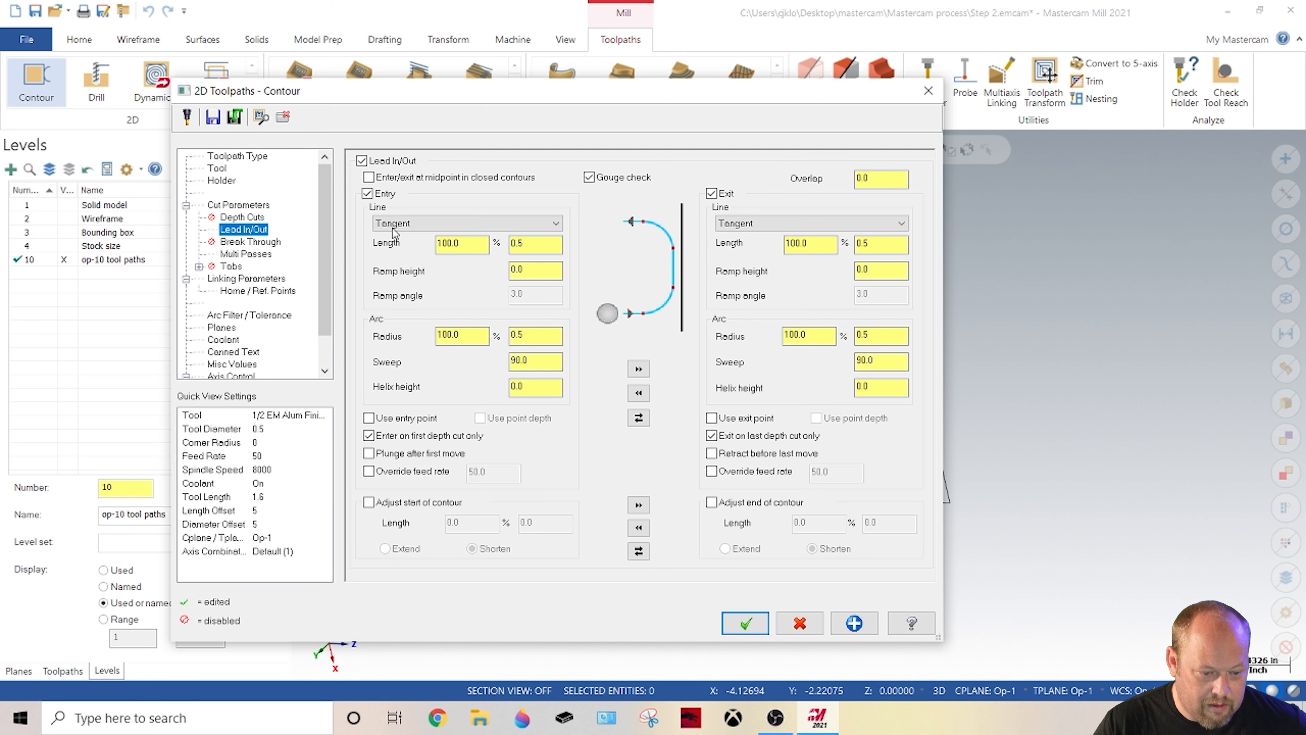
click(273, 251)
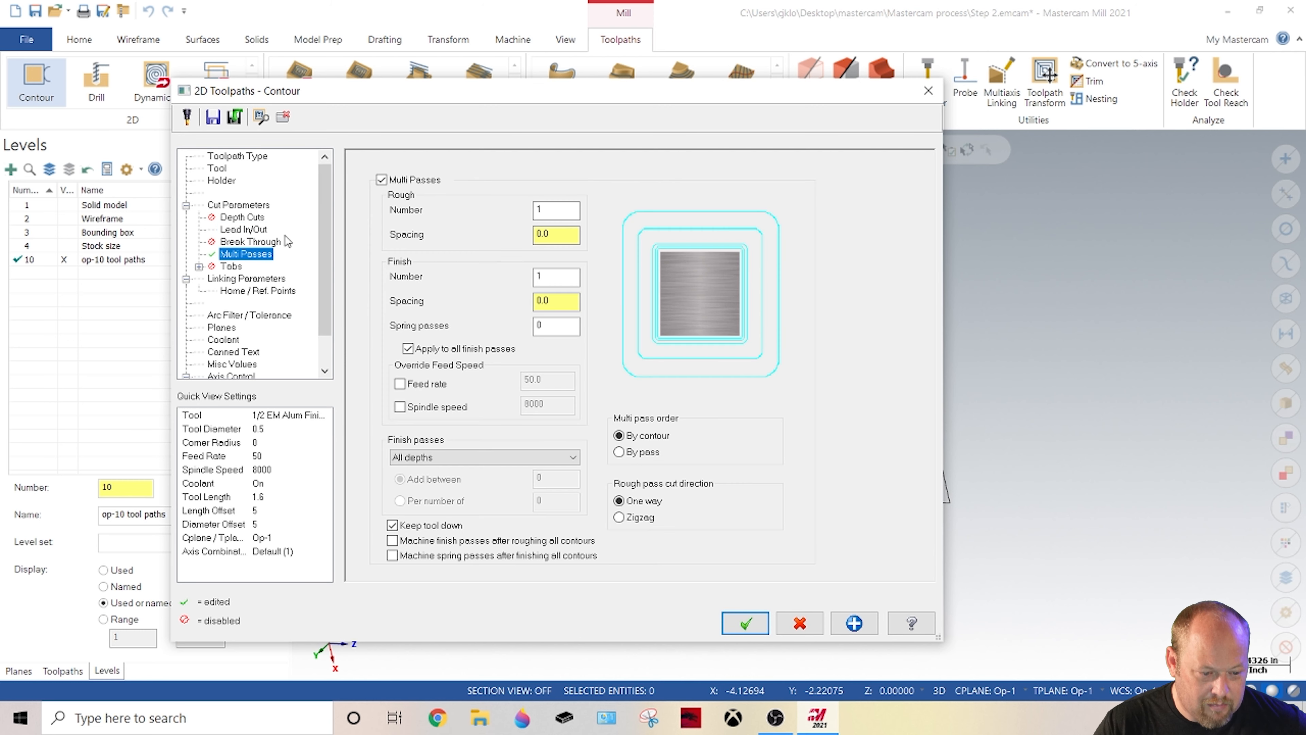
click(549, 210)
text(5)
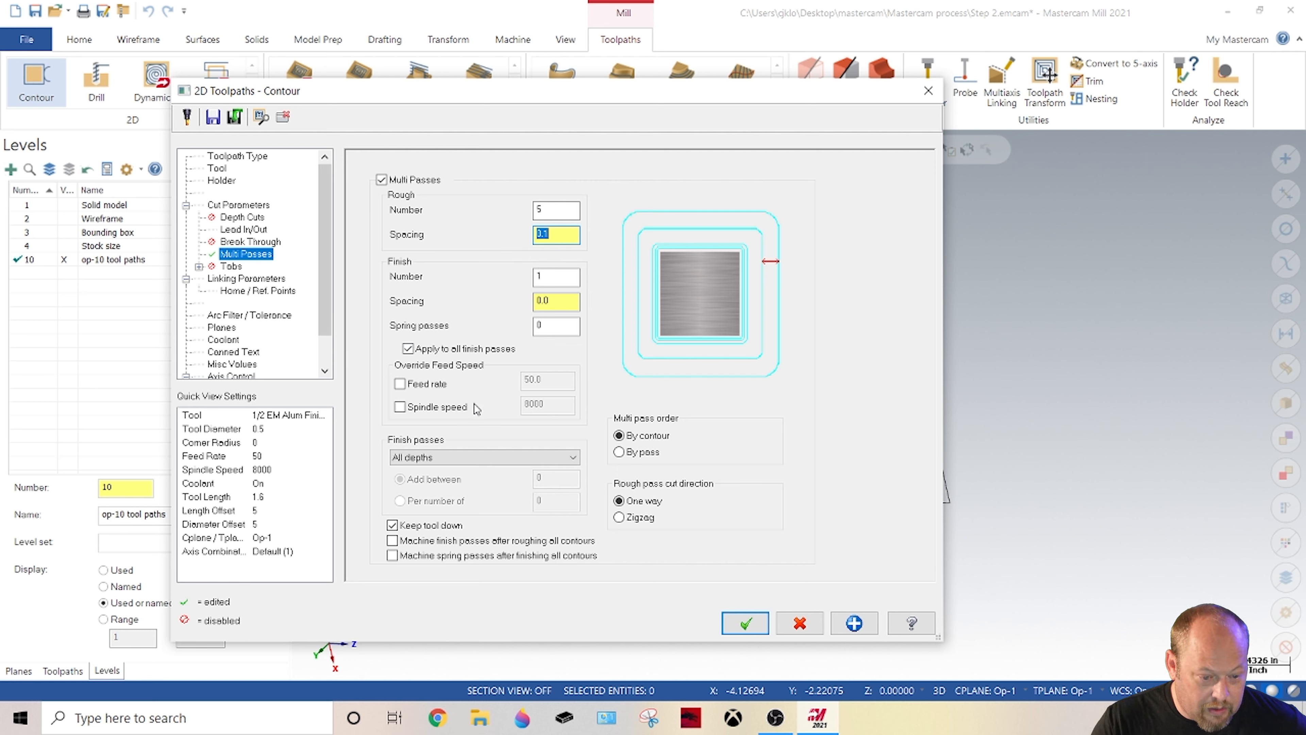
click(243, 209)
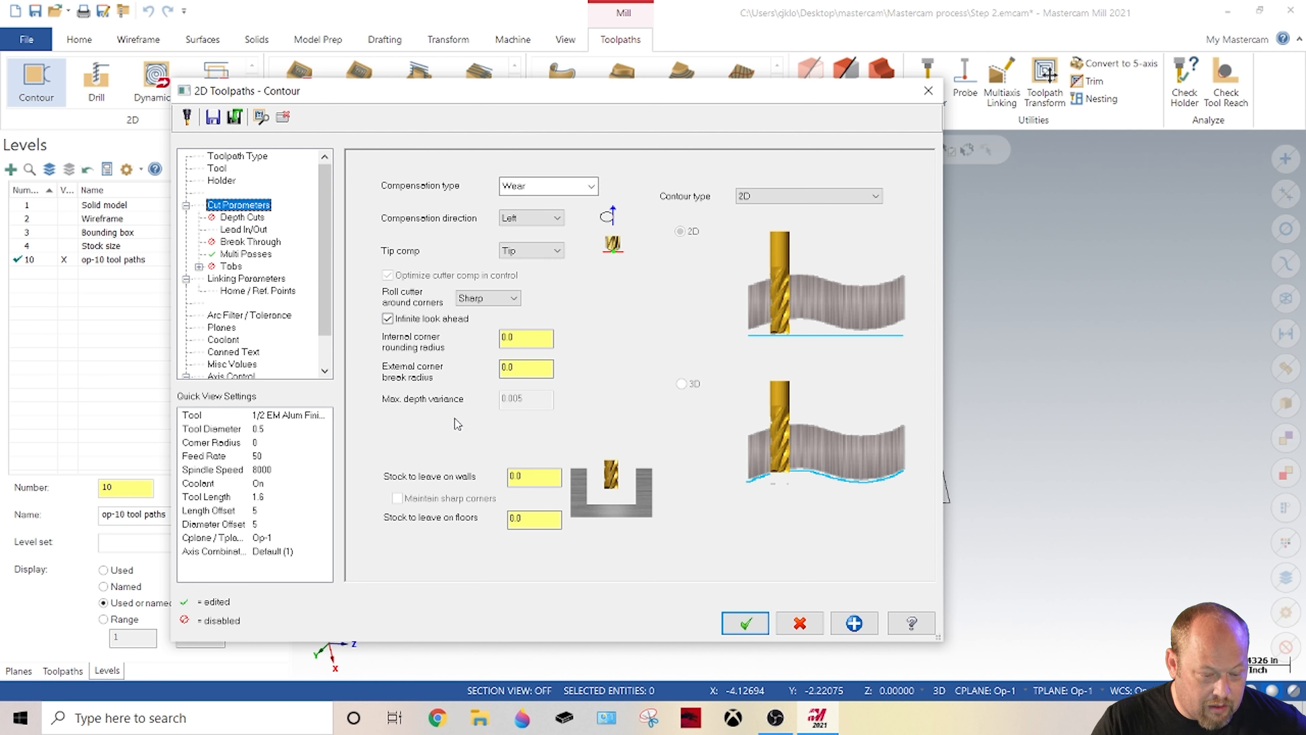
double_click(527, 480)
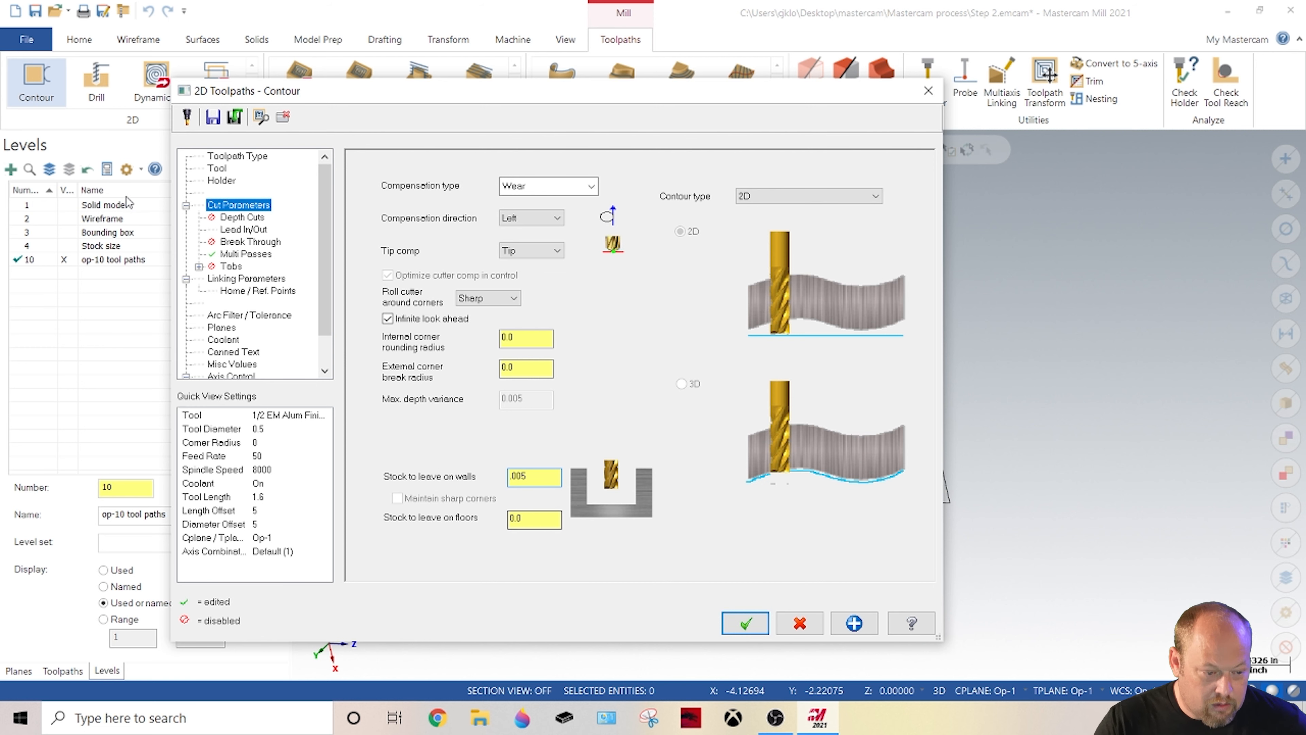
Step: Set the depth to -0.215 from the upper pad line's end and the top of stock to 0.0 from the outer profile's corner, and generate the toolpath
click(227, 280)
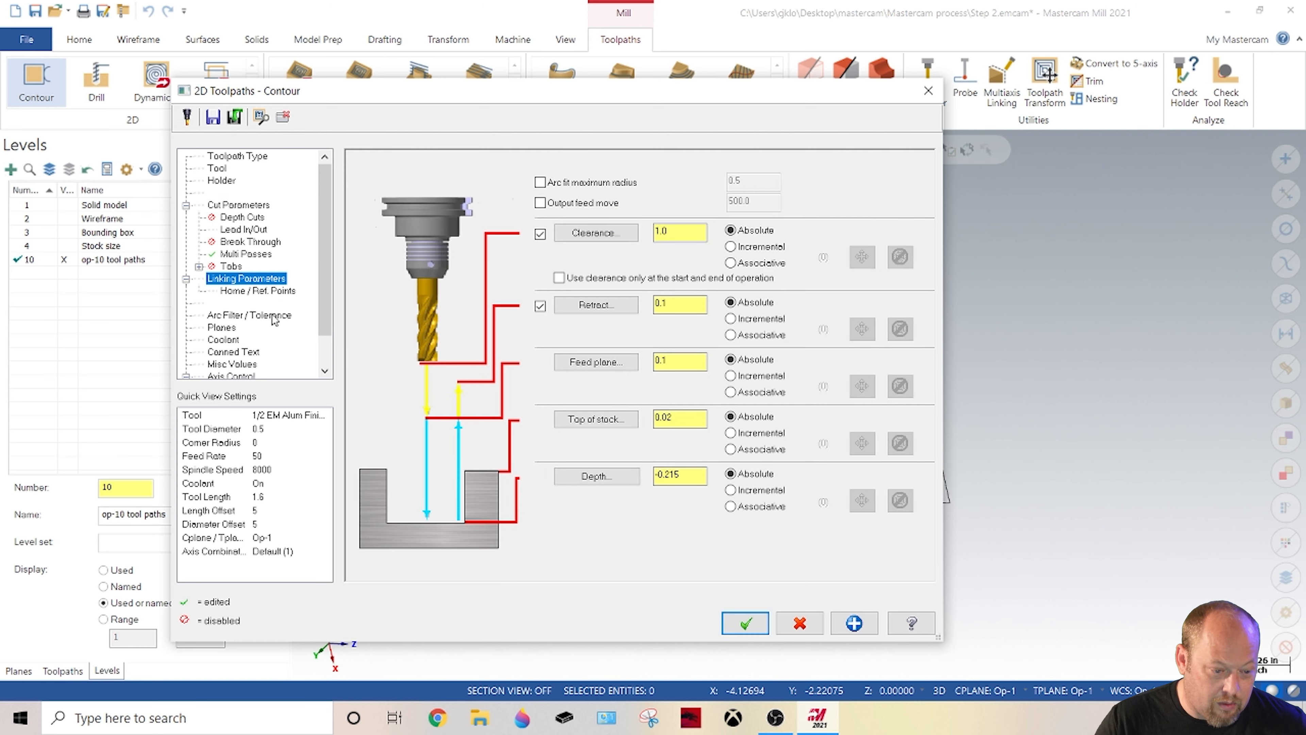
click(597, 477)
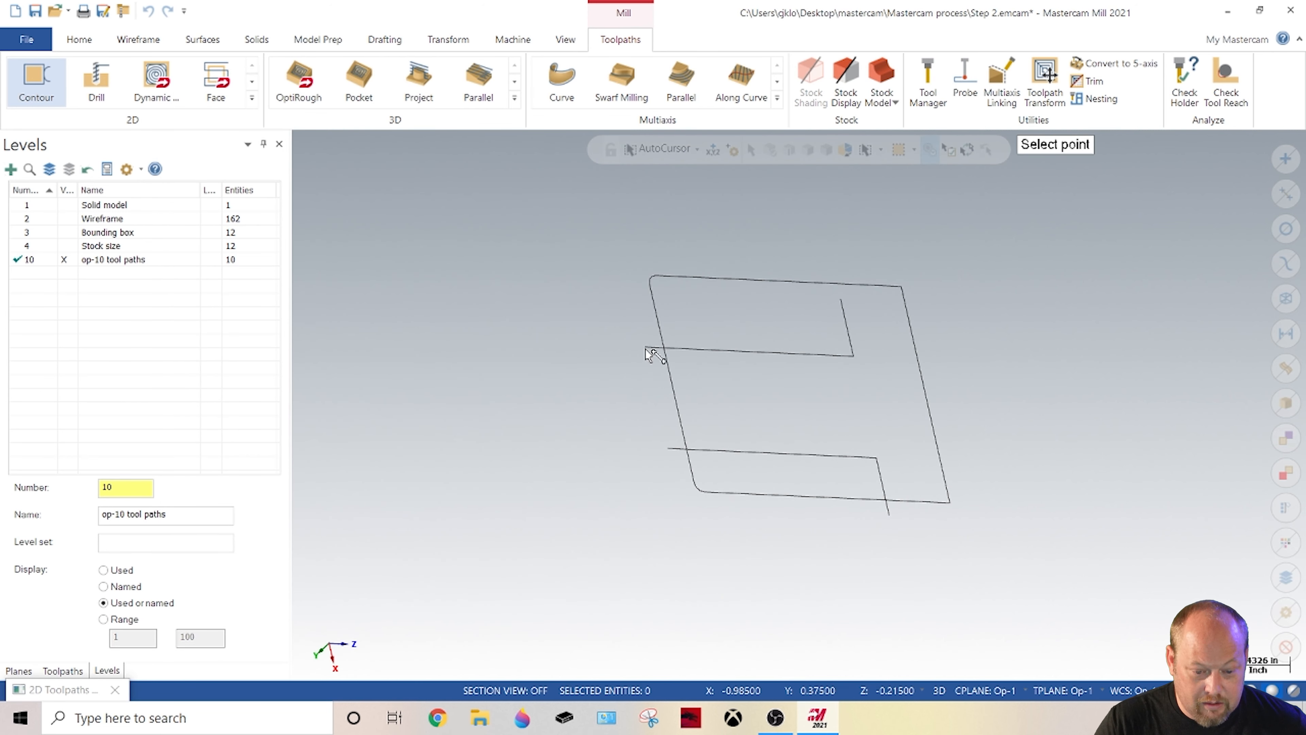
click(645, 353)
click(739, 618)
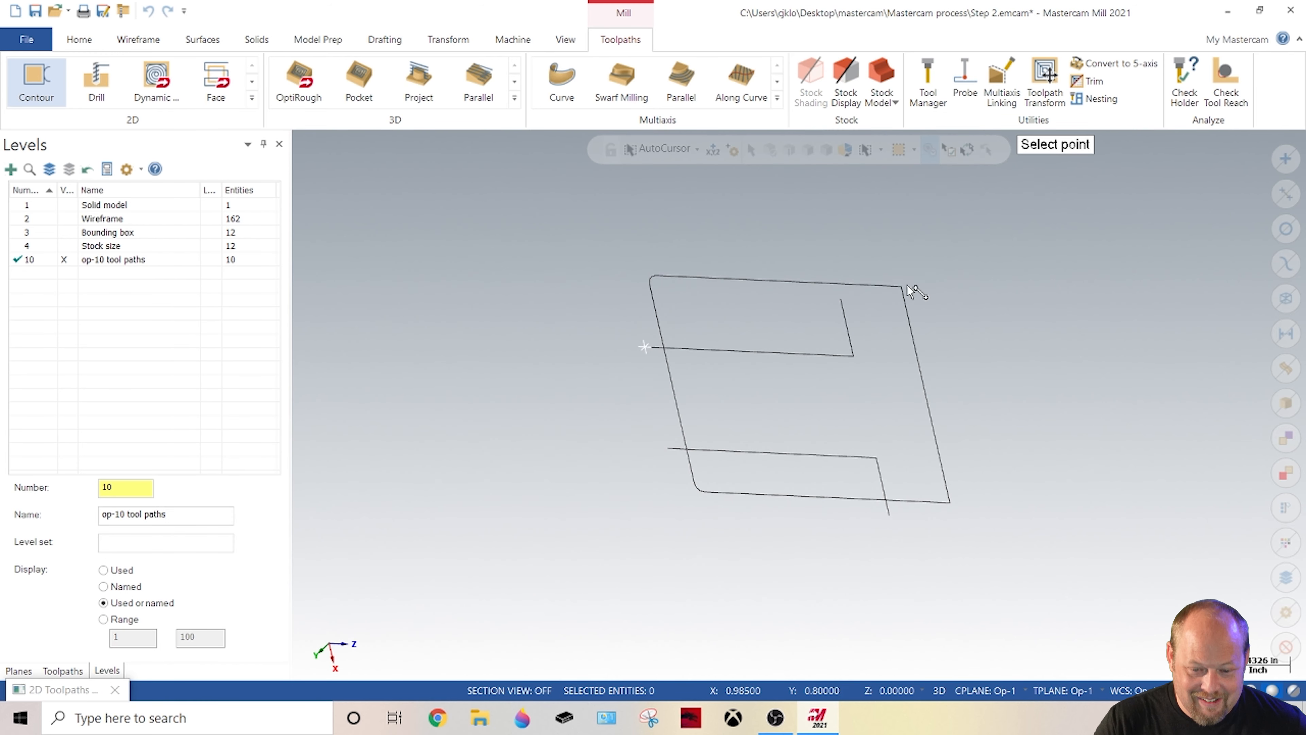
click(908, 288)
click(749, 627)
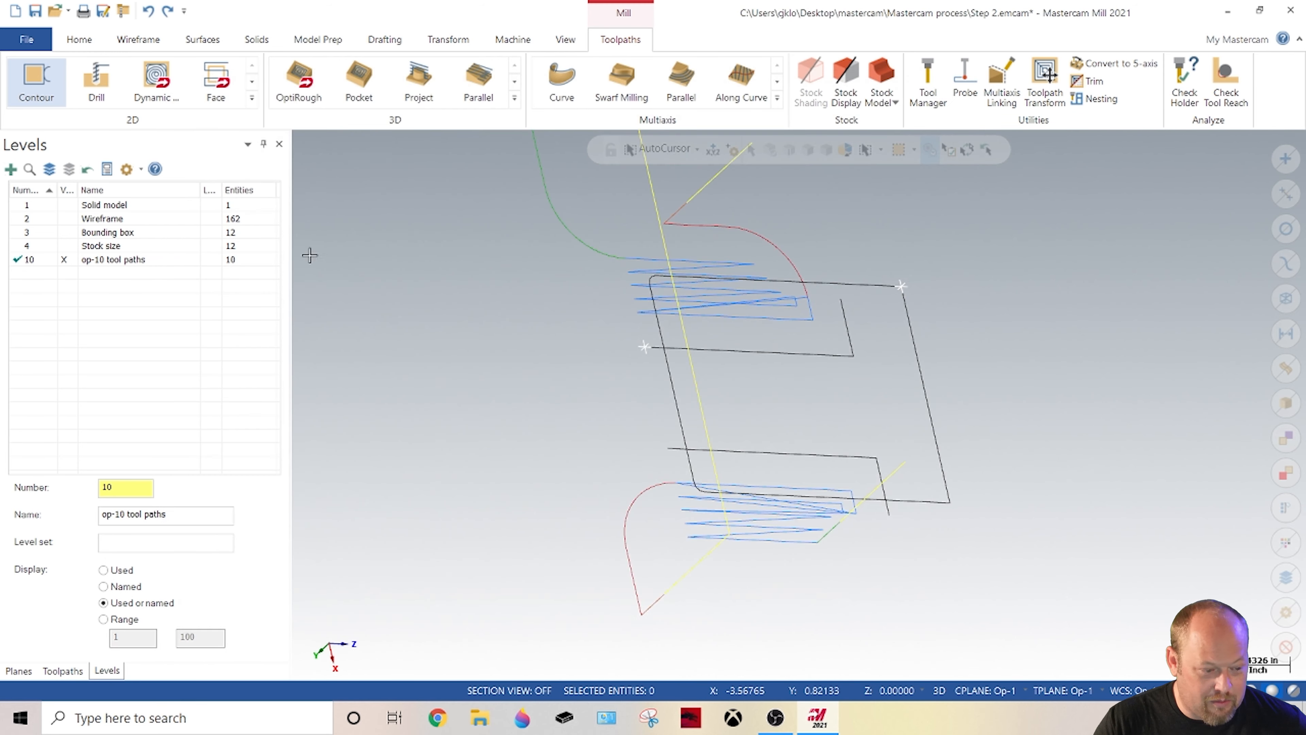
Step: Reopen the third contour's parameters and set the lead-in line length to 0.1 and the entry arc radius to 0.1
mouse_move(533, 397)
middle_down()
mouse_move(484, 393)
mouse_move(586, 418)
mouse_move(677, 467)
mouse_move(658, 500)
mouse_move(639, 499)
mouse_move(662, 496)
mouse_move(653, 471)
middle_up()
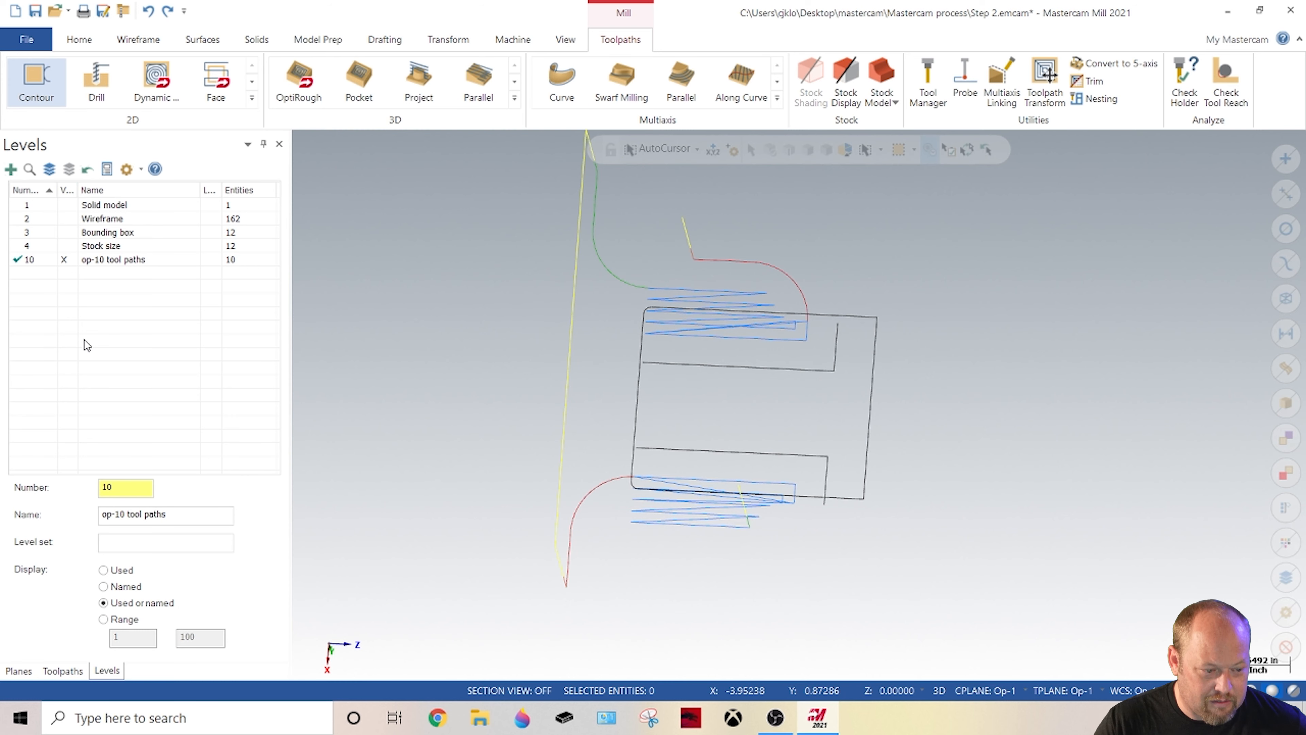
click(62, 671)
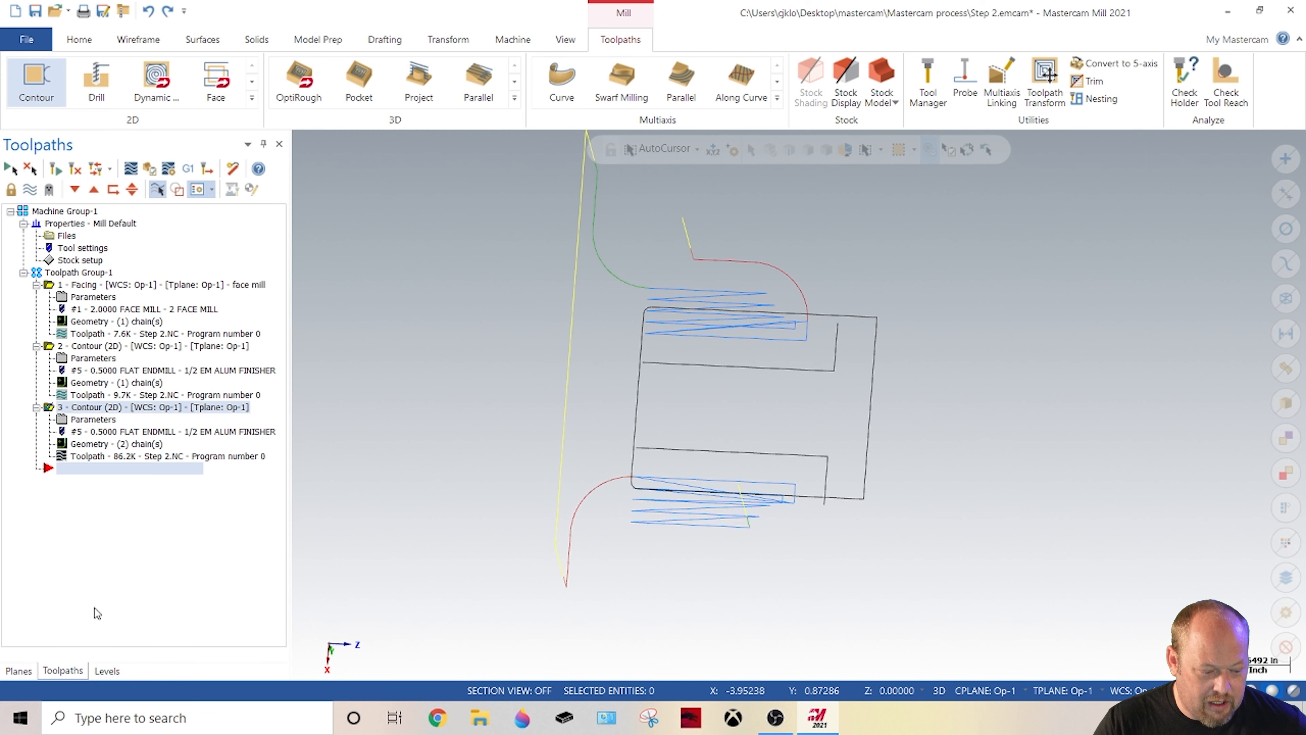
click(100, 420)
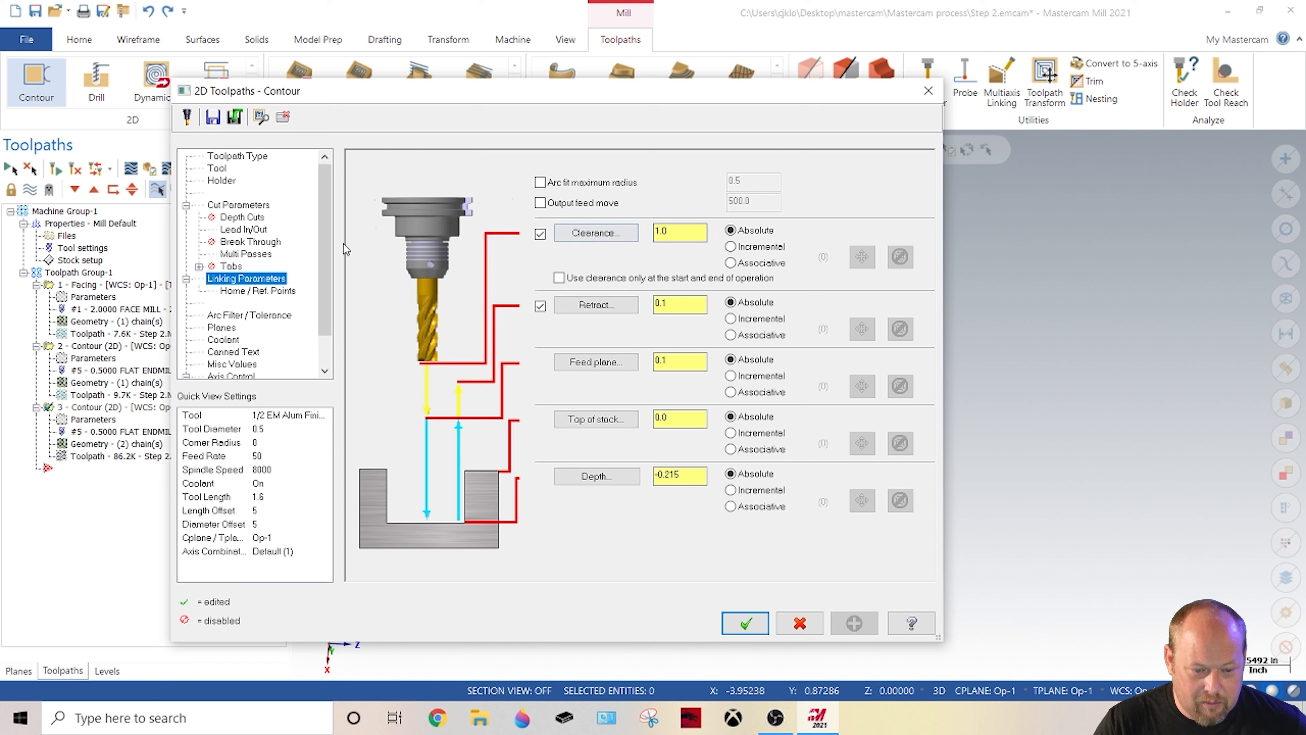
click(253, 229)
drag(527, 245, 497, 246)
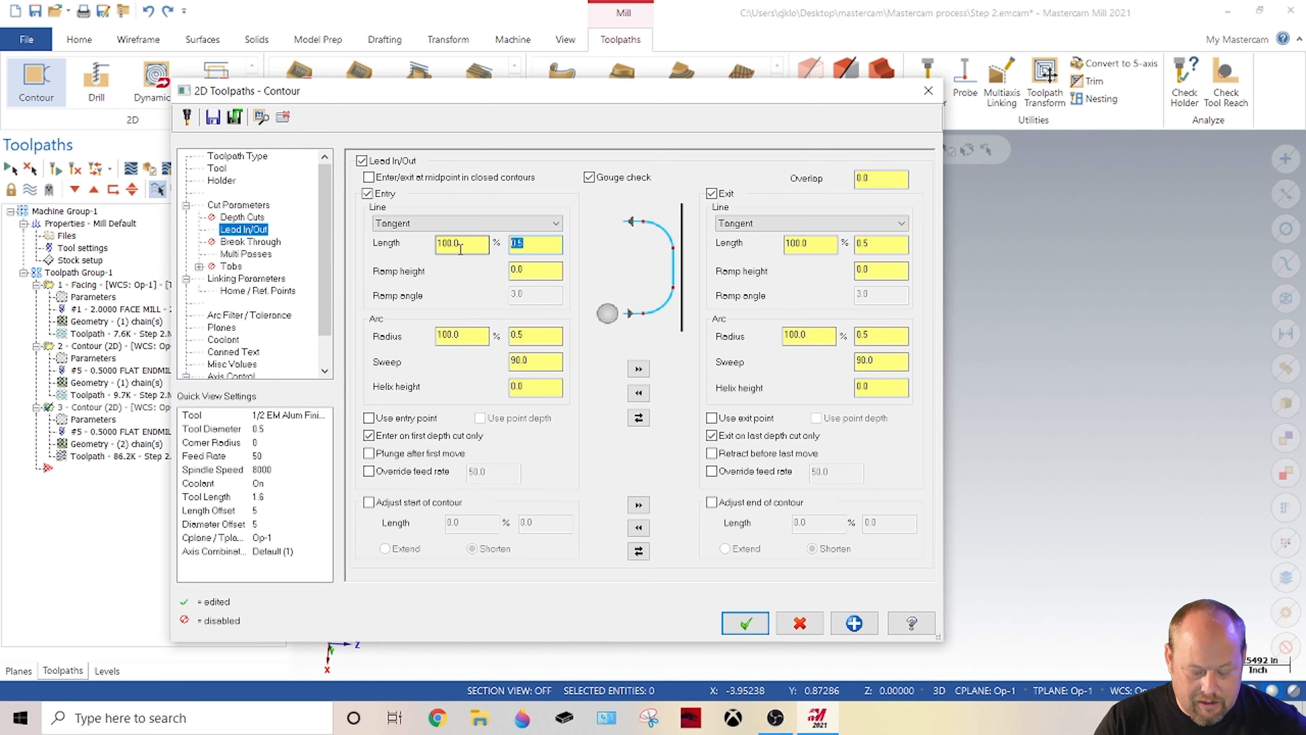
text(0.1)
key(Tab)
key(Tab)
key(Tab)
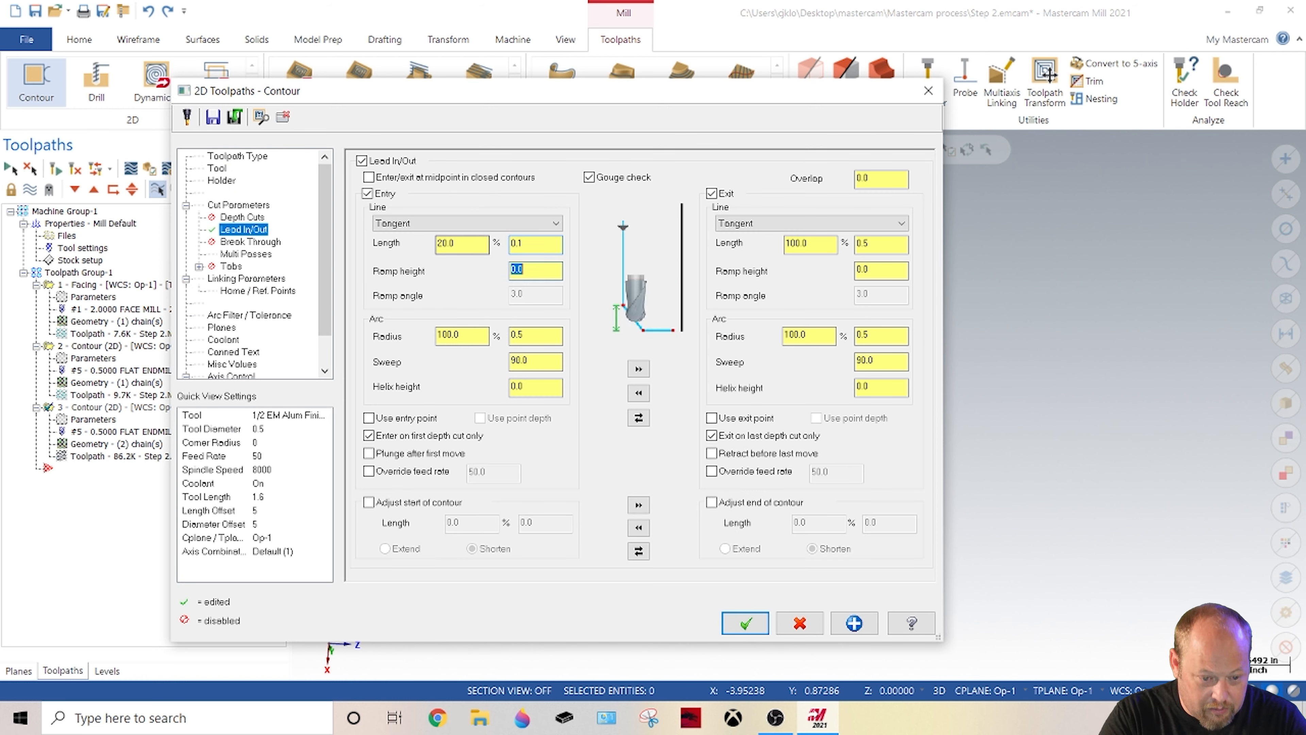
text(.1)
key(Tab)
key(Tab)
key(Tab)
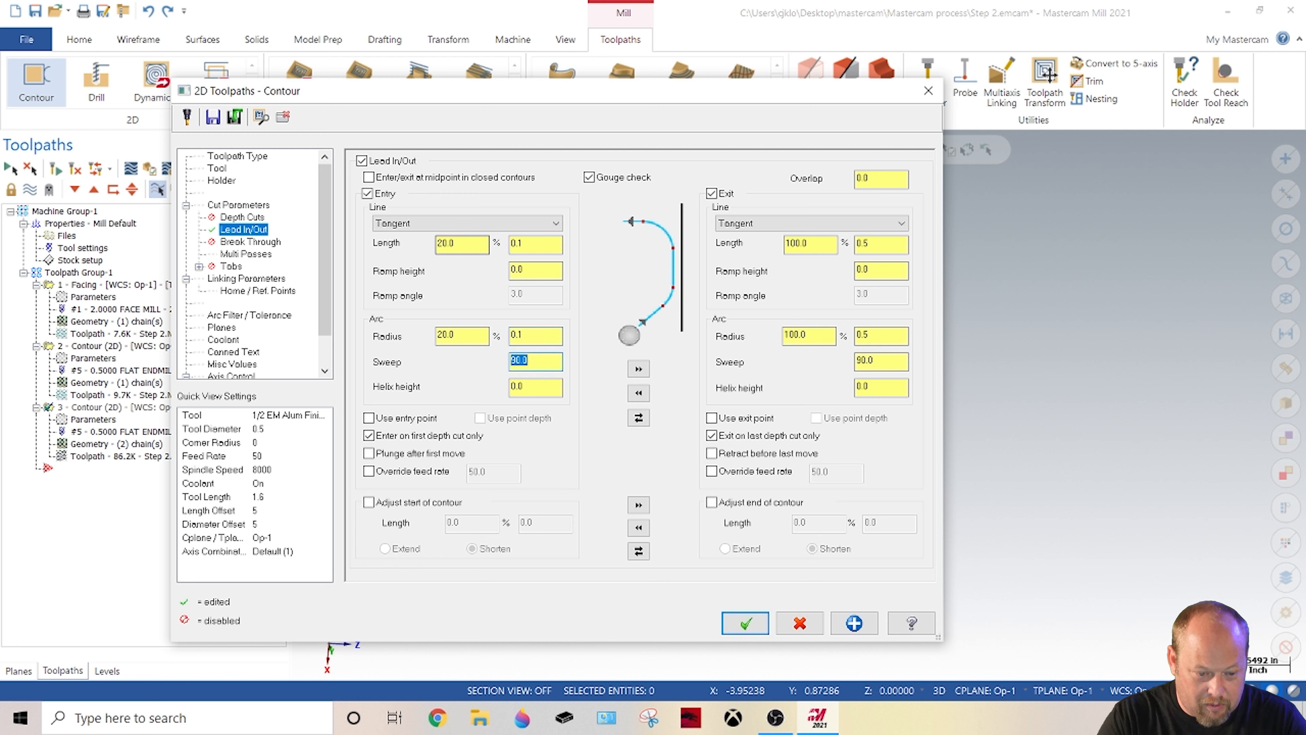
Step: Turn off entry on first and exit on last depth cut only, and extend both the contour's start and end by 0.25
click(369, 437)
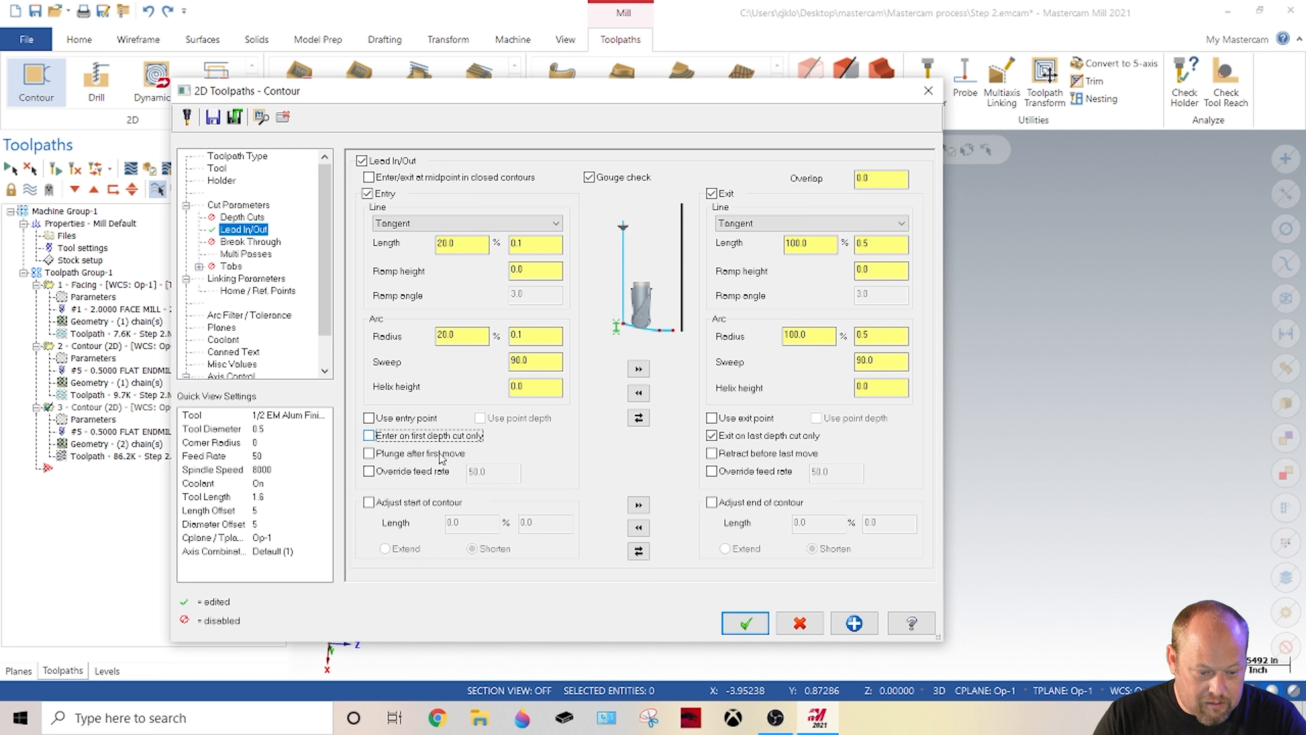
click(712, 436)
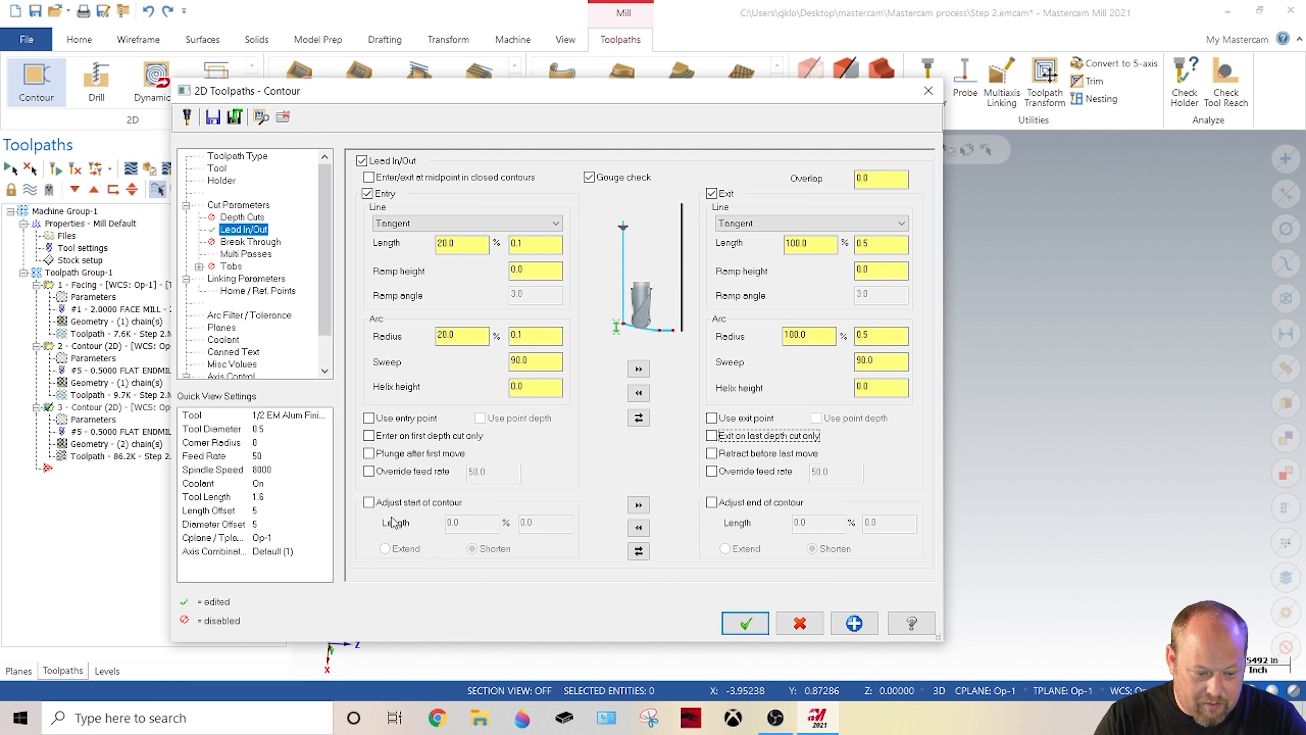
click(369, 503)
click(405, 549)
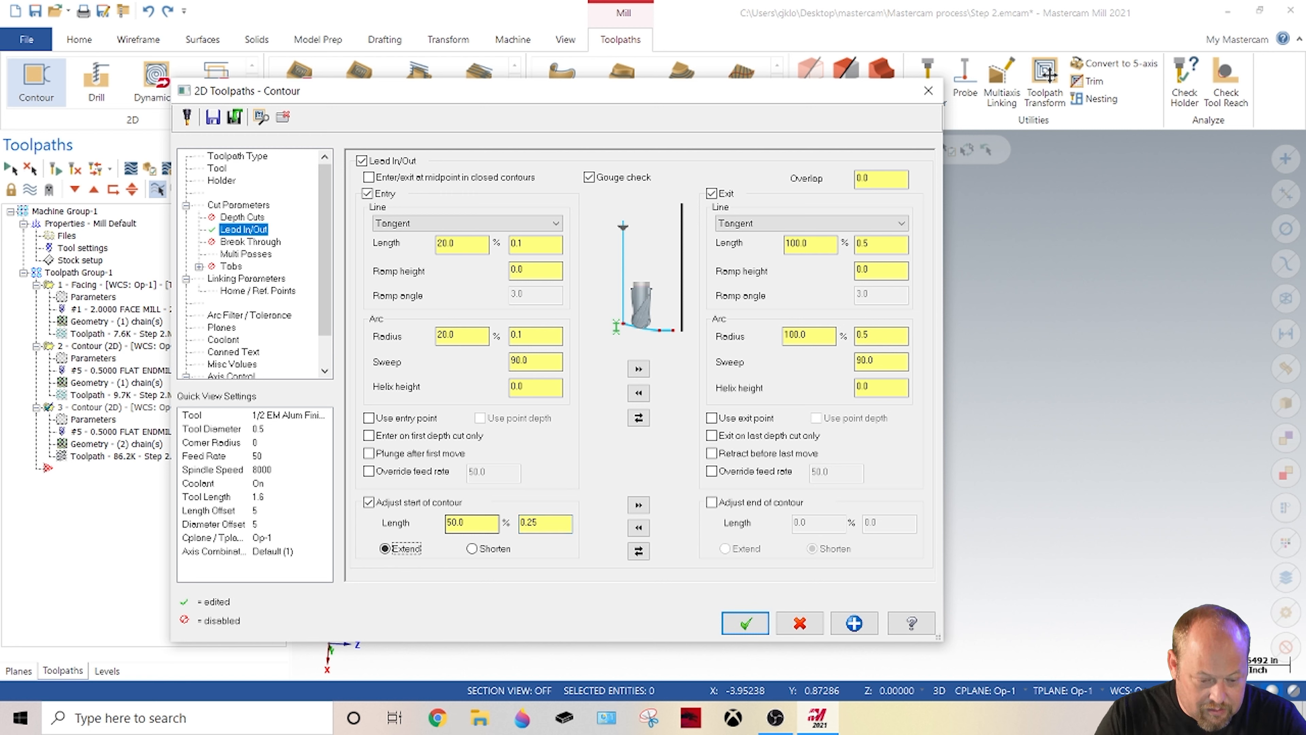
click(638, 505)
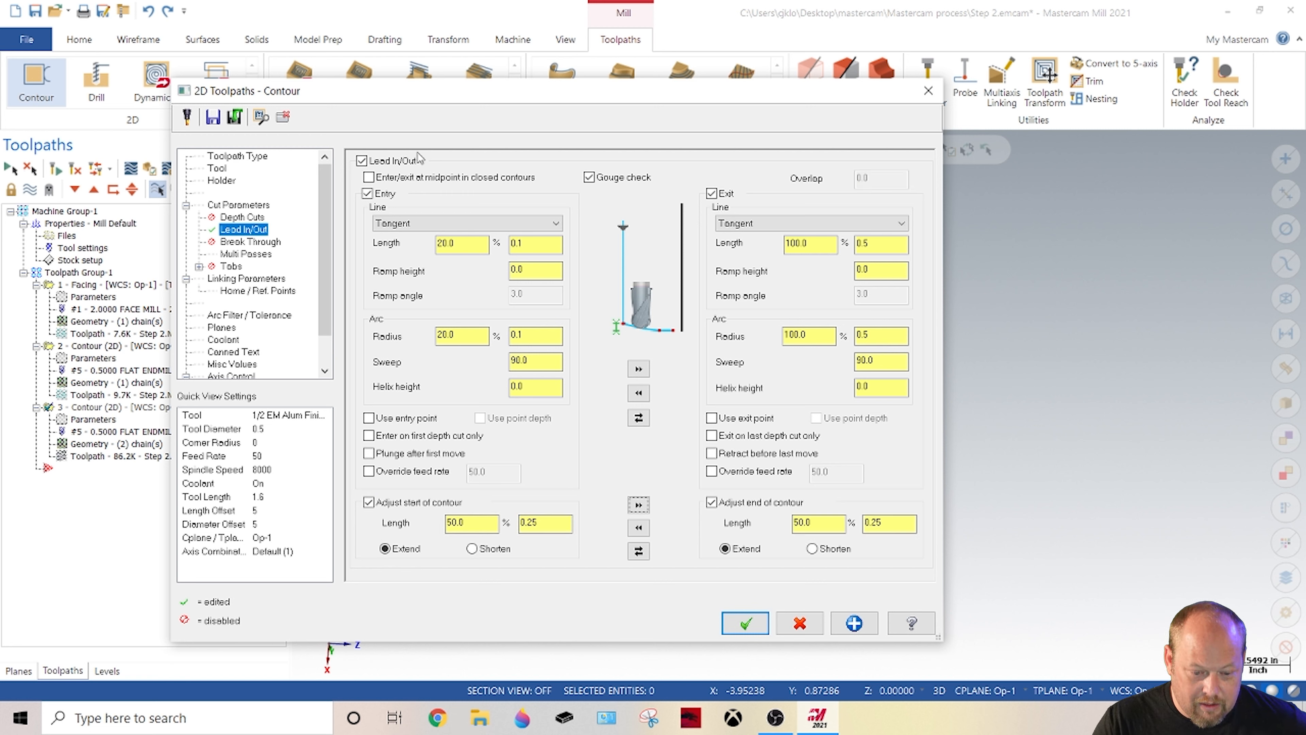
Step: Review the multi-pass settings, accept the changed parameters and regenerate the third contour toolpath
click(246, 255)
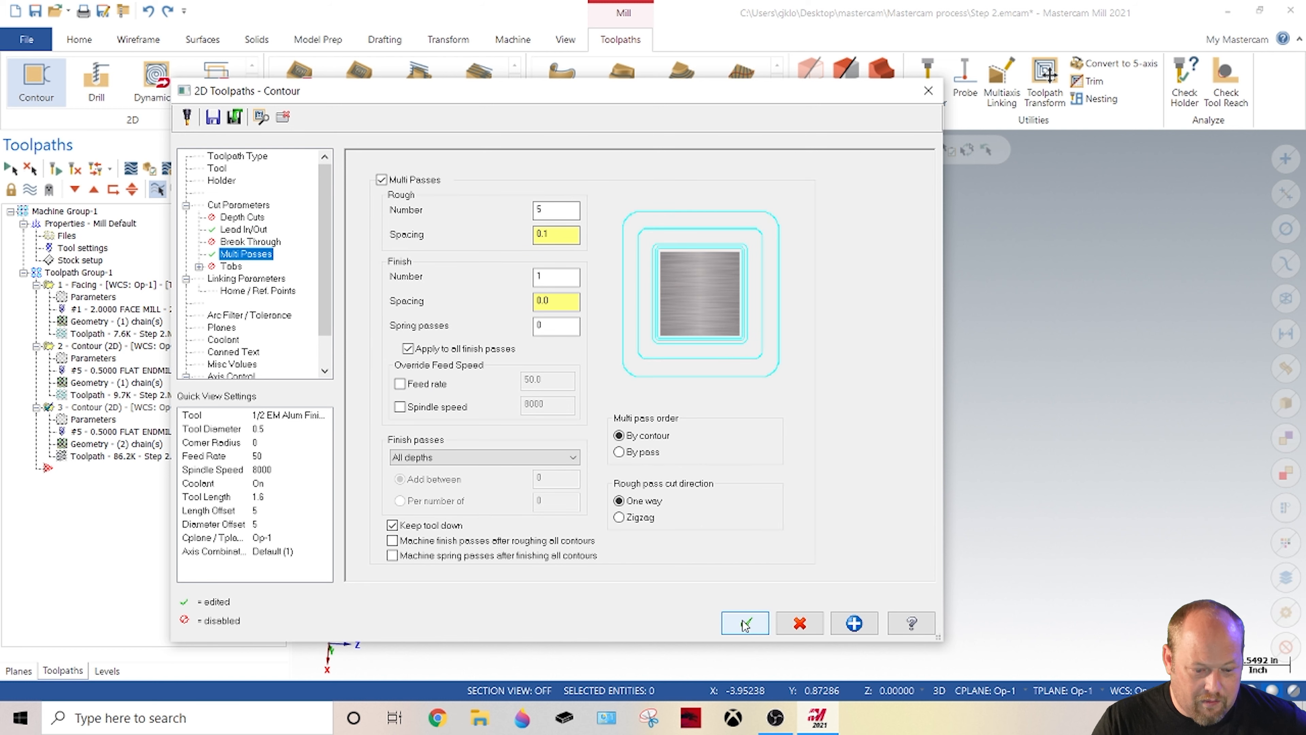
click(747, 625)
click(56, 169)
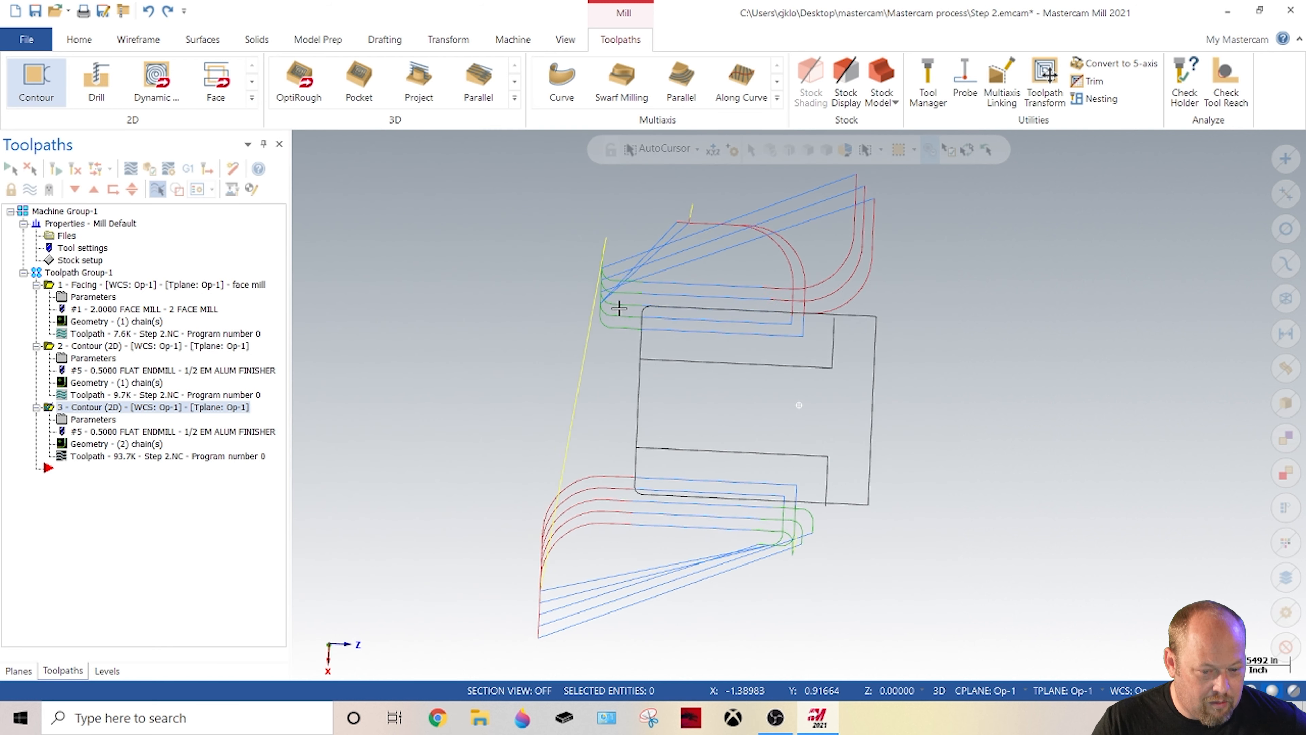
Step: Play the third contour's backplot, examine the lead-ins and passes around both steps, and close the backplot
click(130, 168)
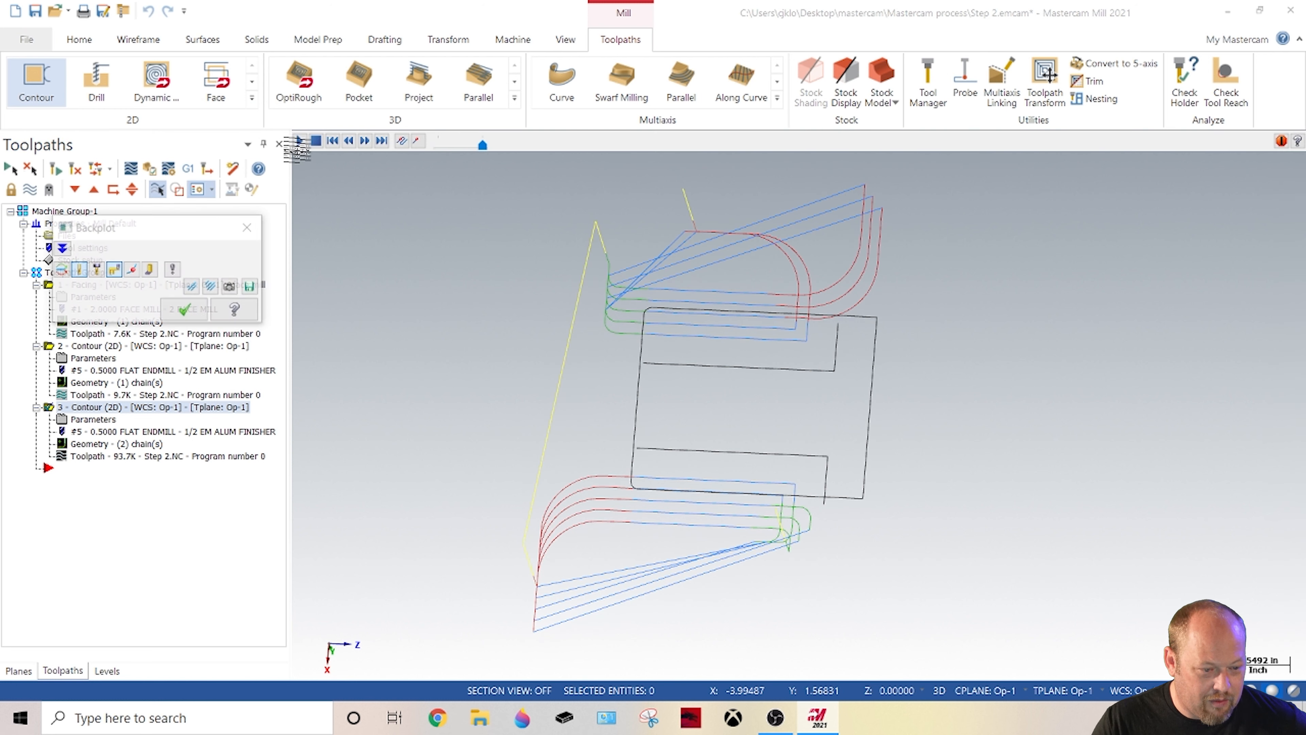
click(299, 142)
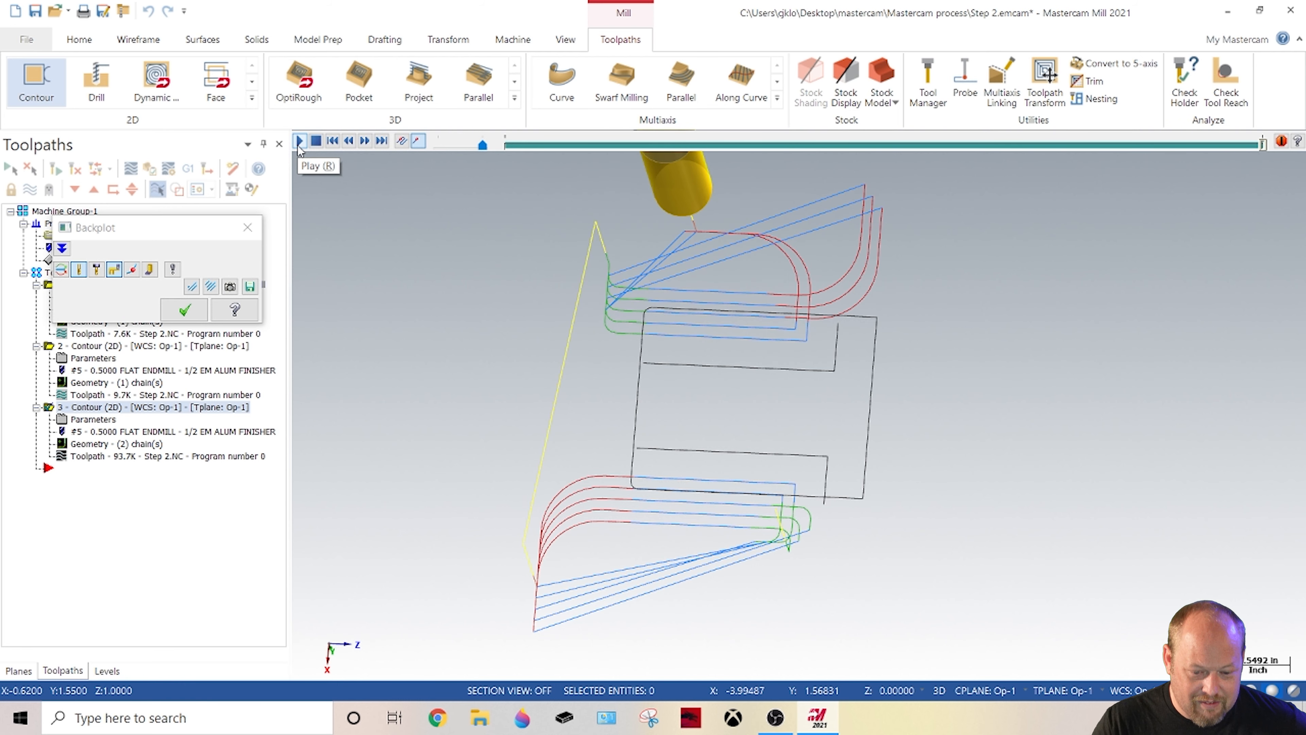
middle_drag(624, 286, 615, 309)
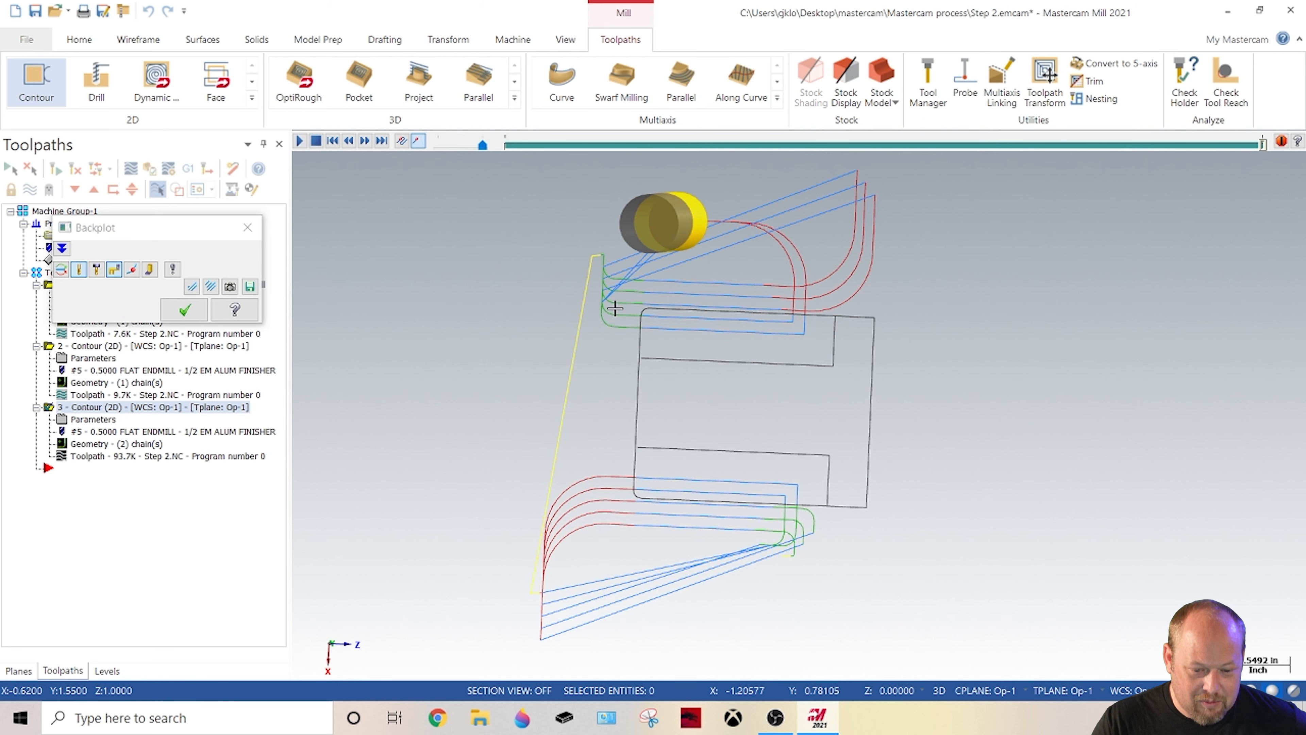
click(247, 228)
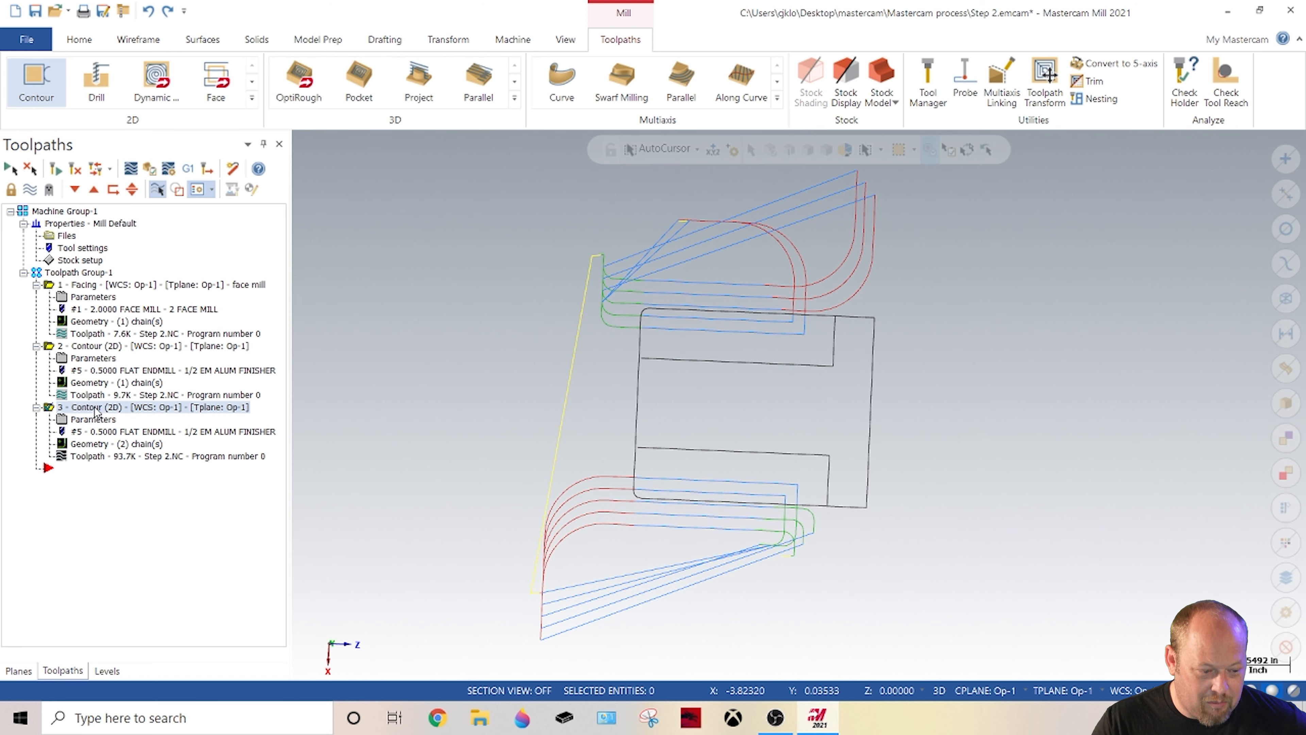
Step: Reopen the third contour's multi-pass settings, reduce its number of rough passes and regenerate the toolpath
click(93, 420)
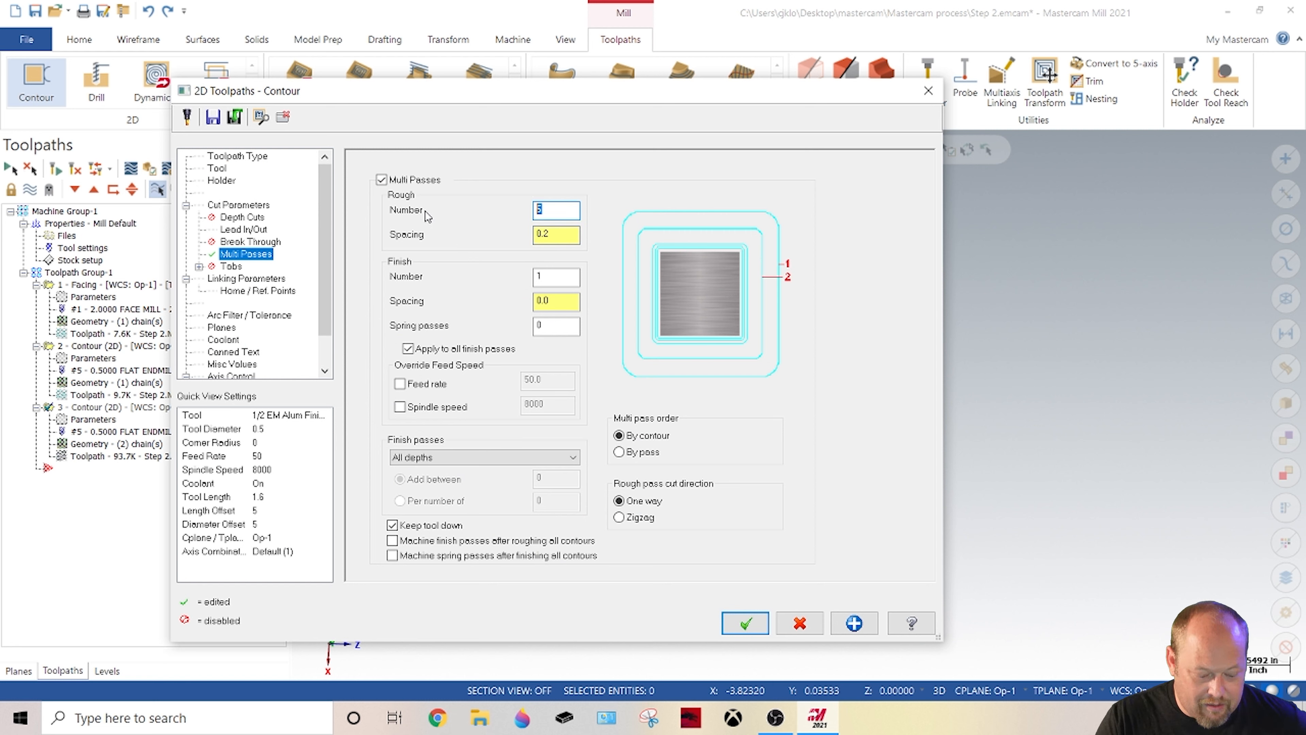
click(746, 624)
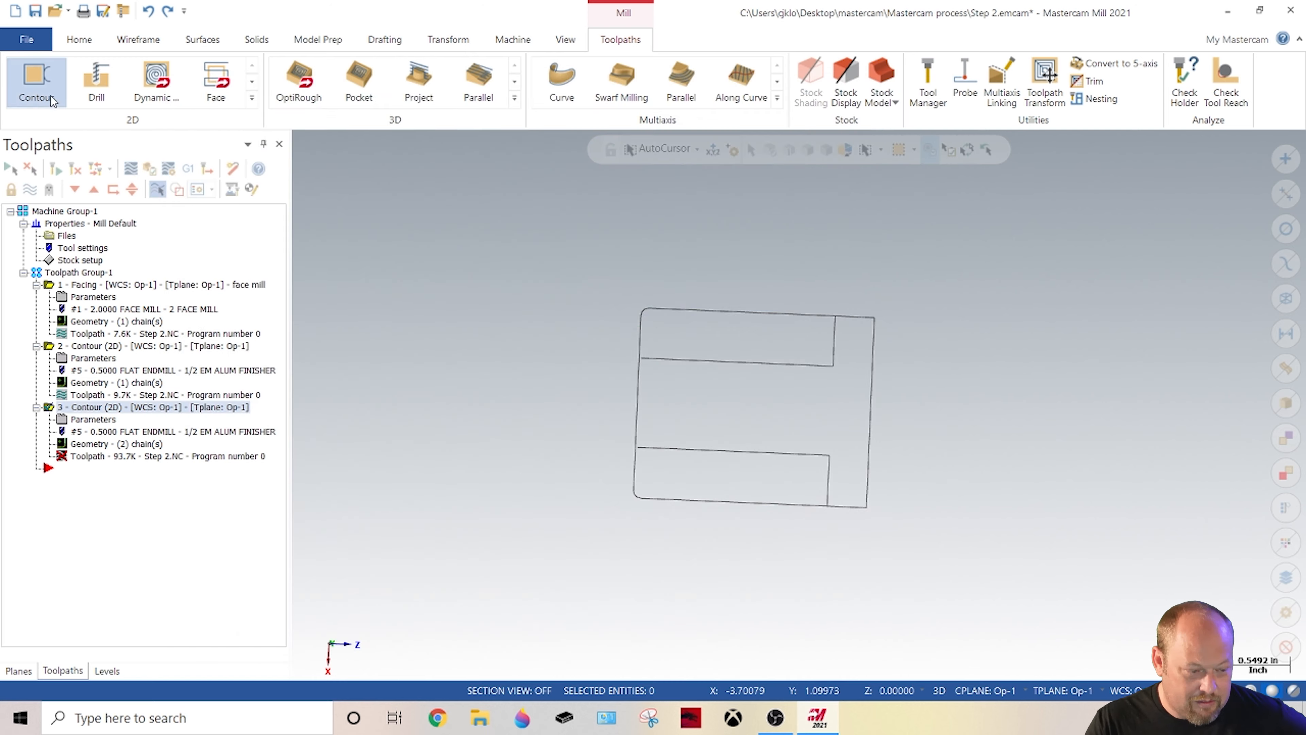
mouse_move(574, 333)
middle_down()
mouse_move(557, 324)
mouse_move(592, 318)
mouse_move(588, 296)
mouse_move(557, 297)
middle_up()
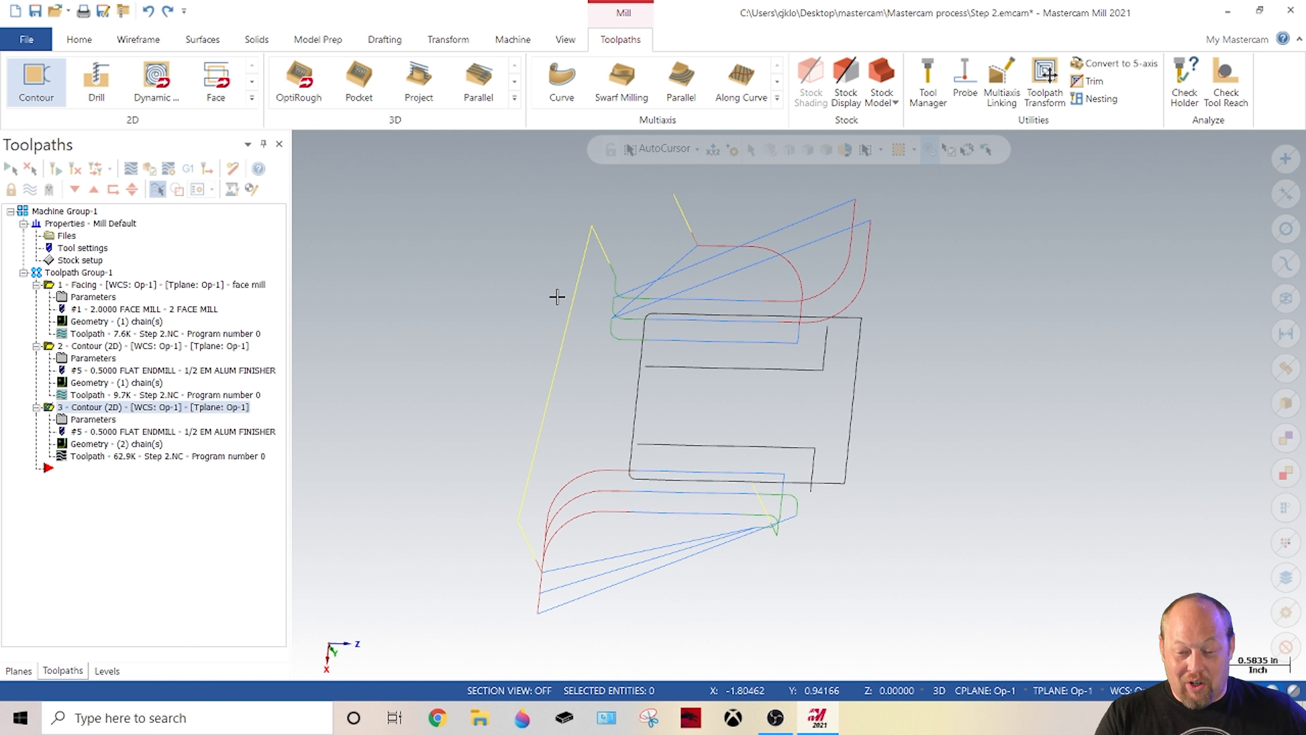
Step: Place the operation insertion point after the second contour and close the lower step outline with lines about 1.96 and 0.56 long
click(90, 345)
click(131, 188)
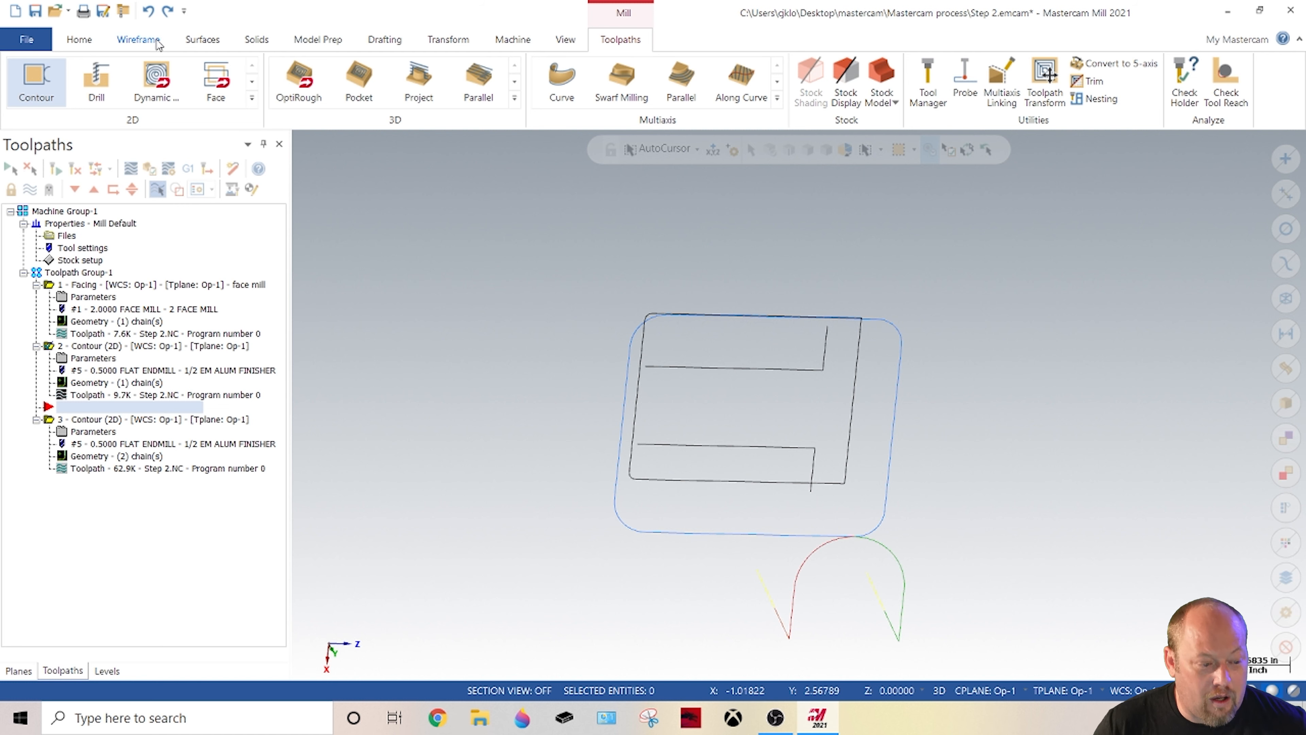
click(134, 40)
click(112, 82)
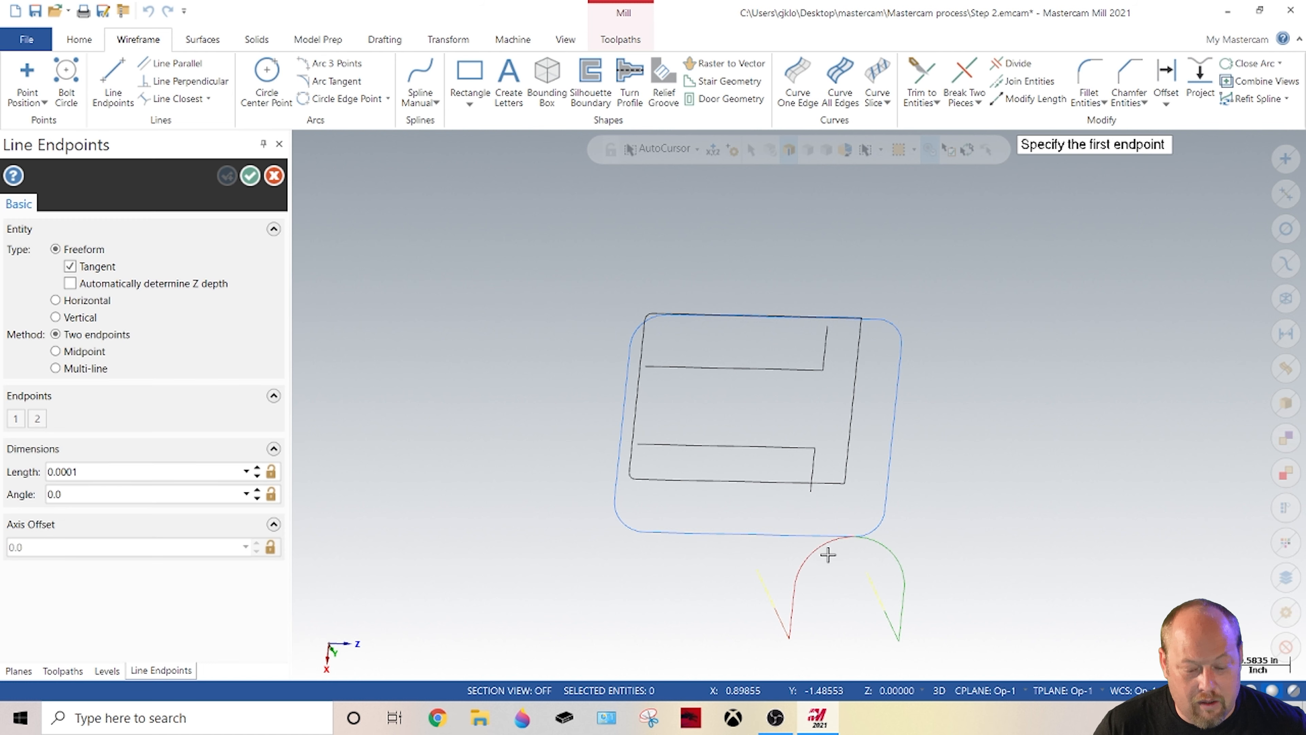
click(810, 490)
click(598, 486)
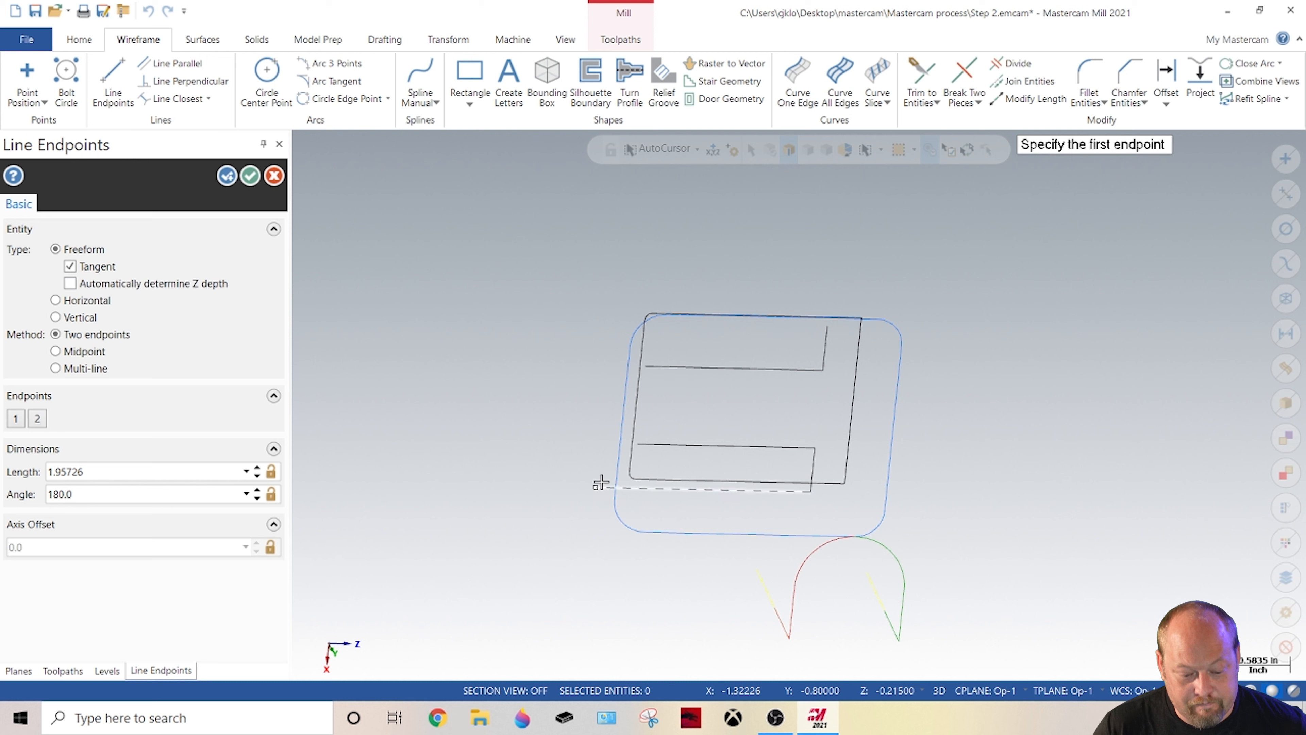
click(637, 444)
click(632, 498)
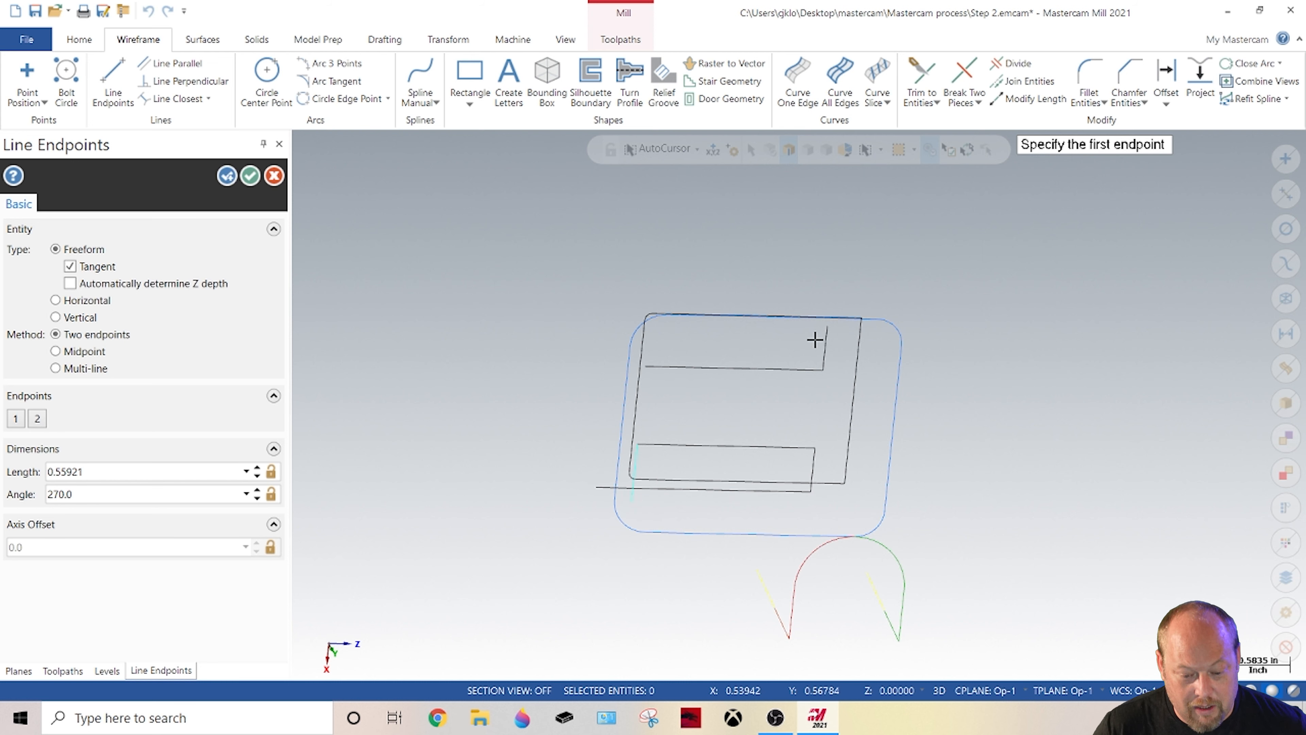
Step: Close the upper step outline with a line along its outer edge and a line about 0.67 long at 90 degrees
click(828, 327)
click(599, 321)
click(647, 367)
click(652, 299)
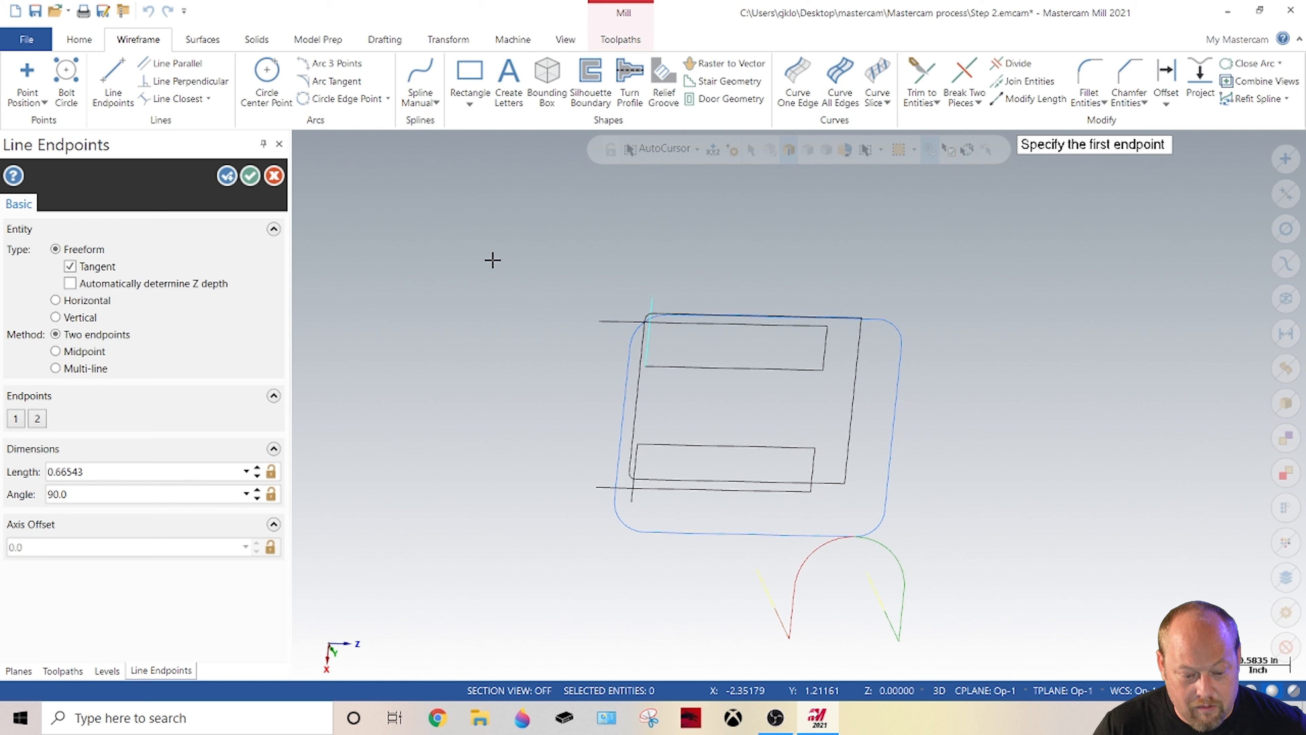
click(274, 176)
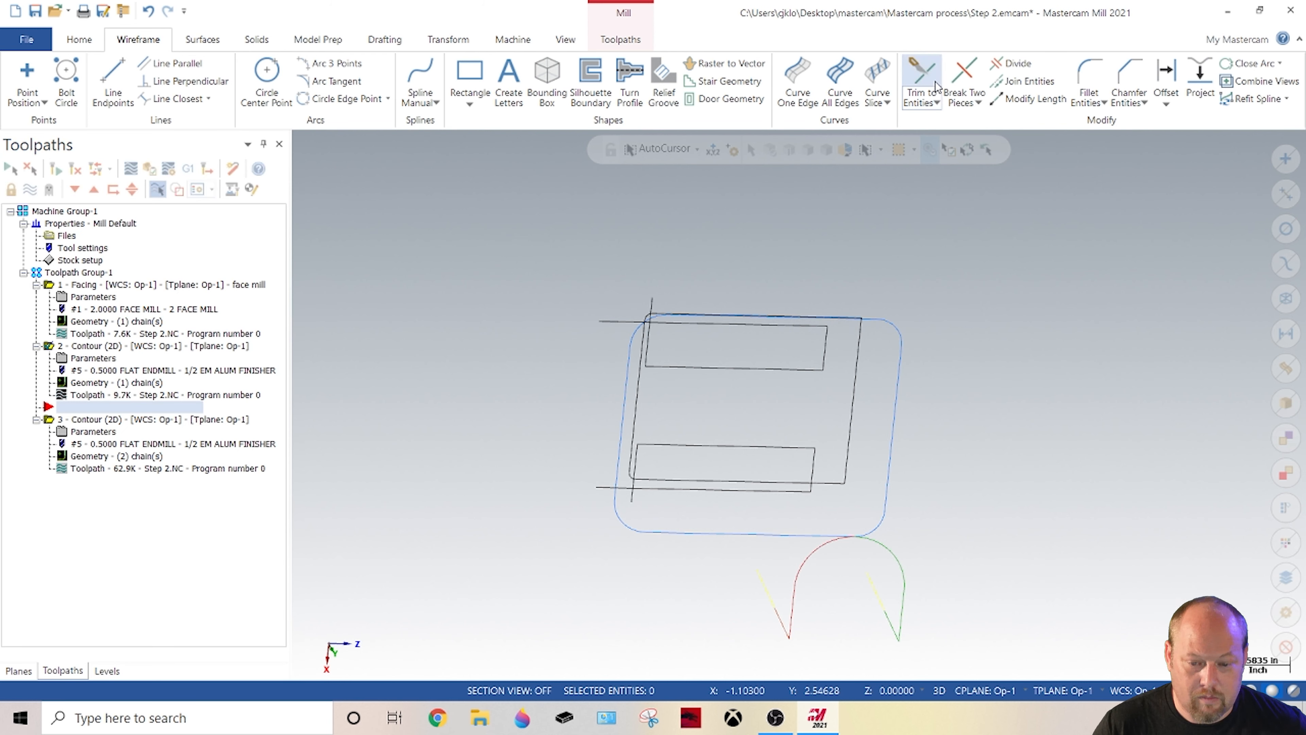
Step: Trim the overhanging line ends with Divide so both step outlines become closed rectangles
click(1011, 63)
click(598, 486)
click(624, 500)
click(250, 176)
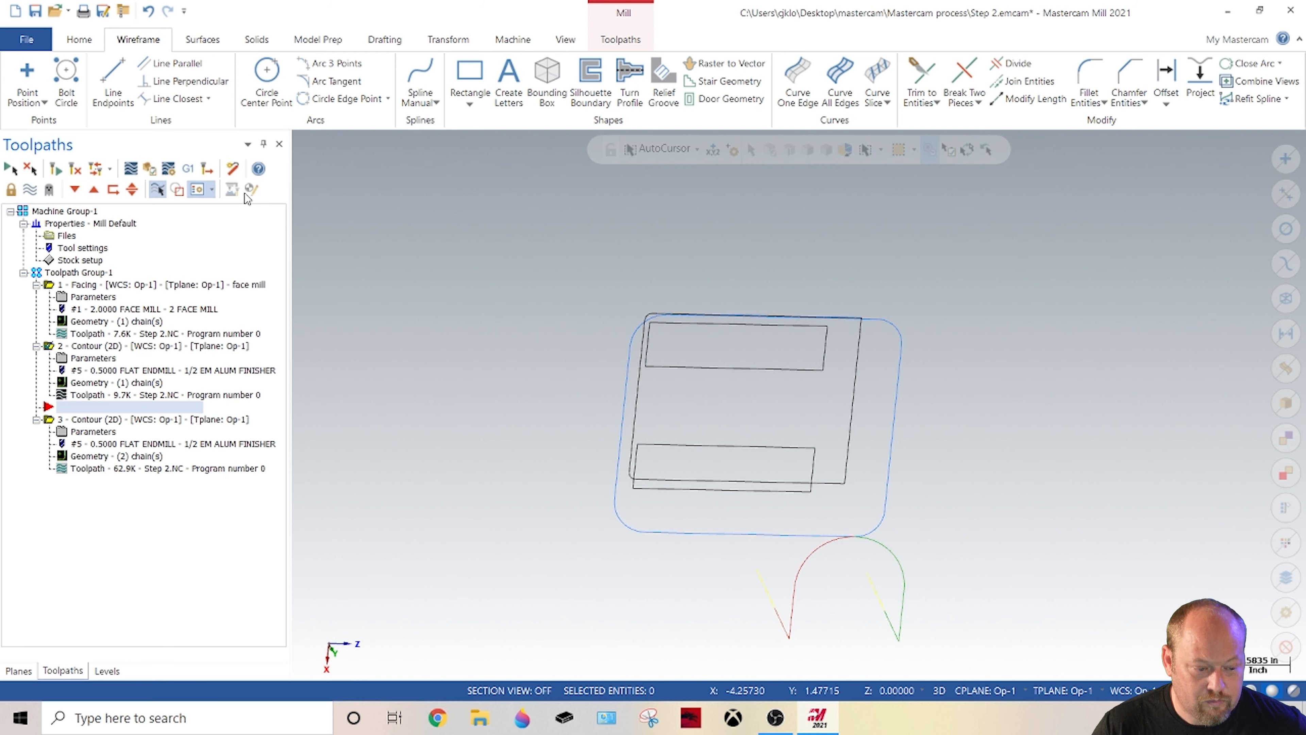
Step: Start a 2D Dynamic Mill toolpath after the second contour and chain both closed step rectangles as machining regions
click(85, 421)
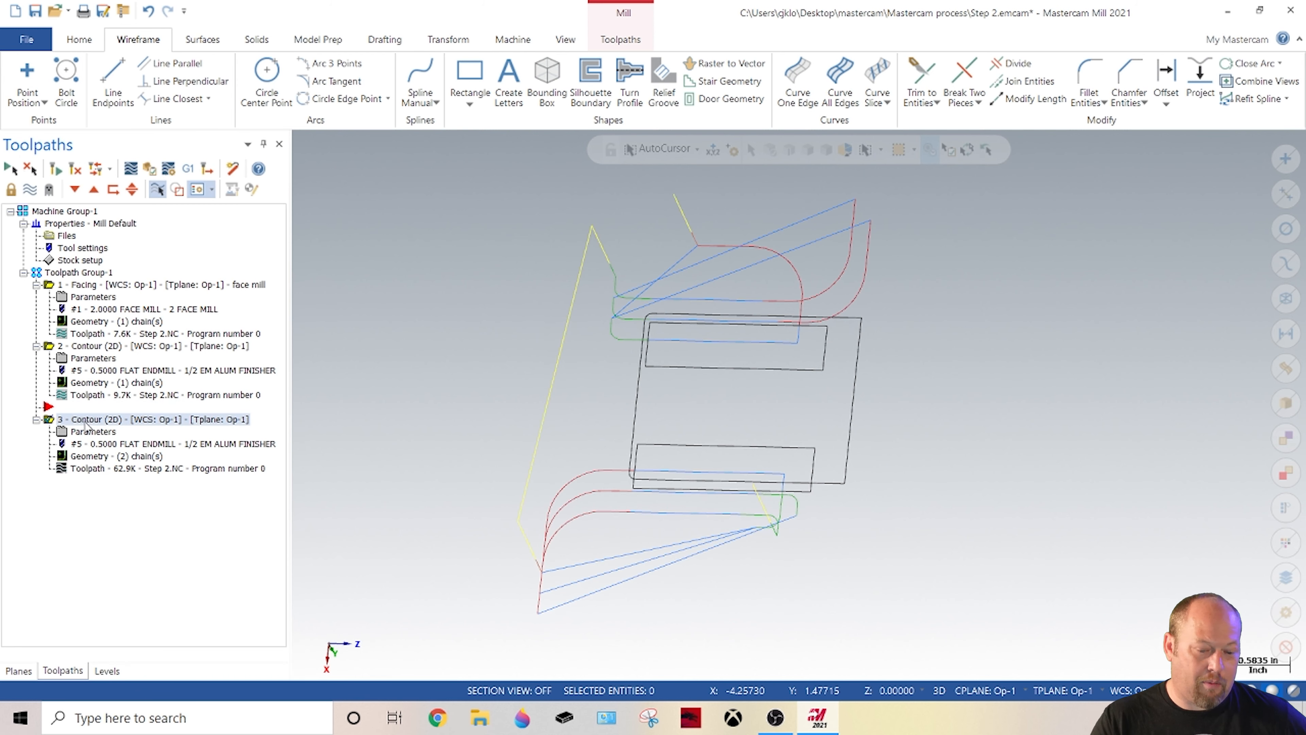
click(96, 346)
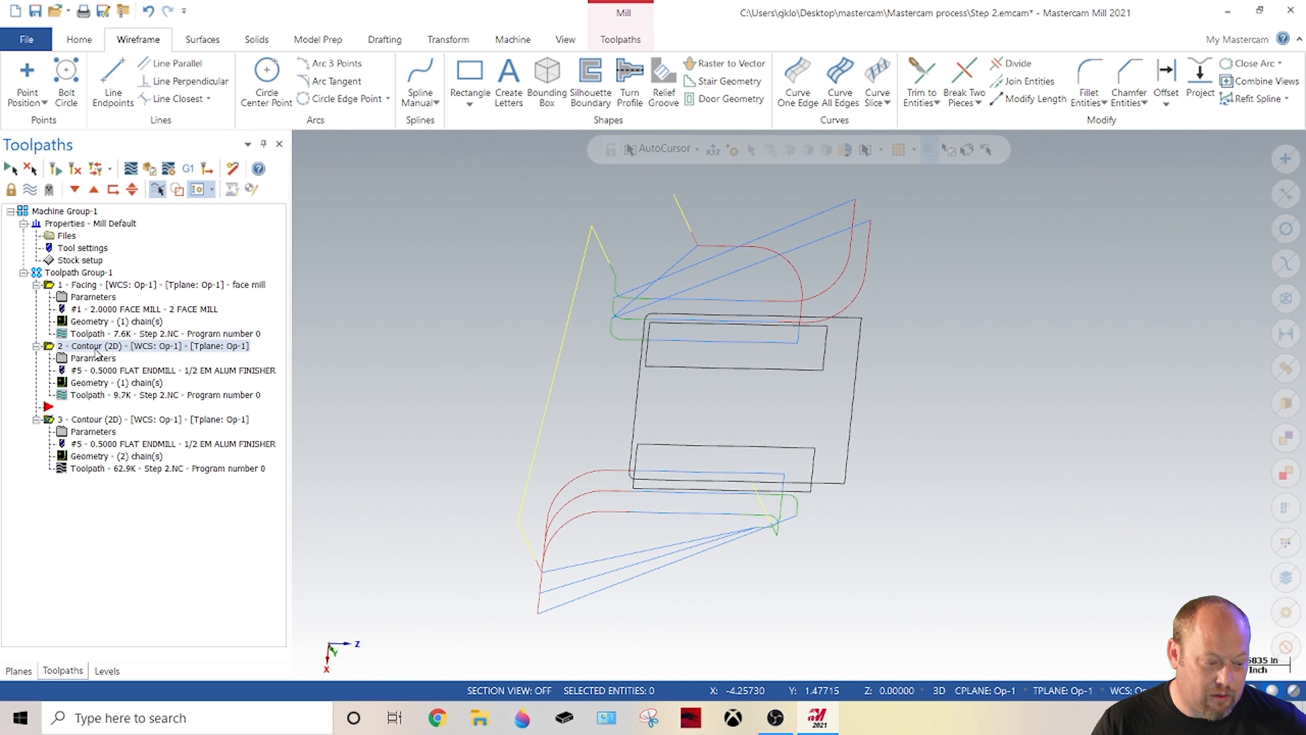
click(621, 41)
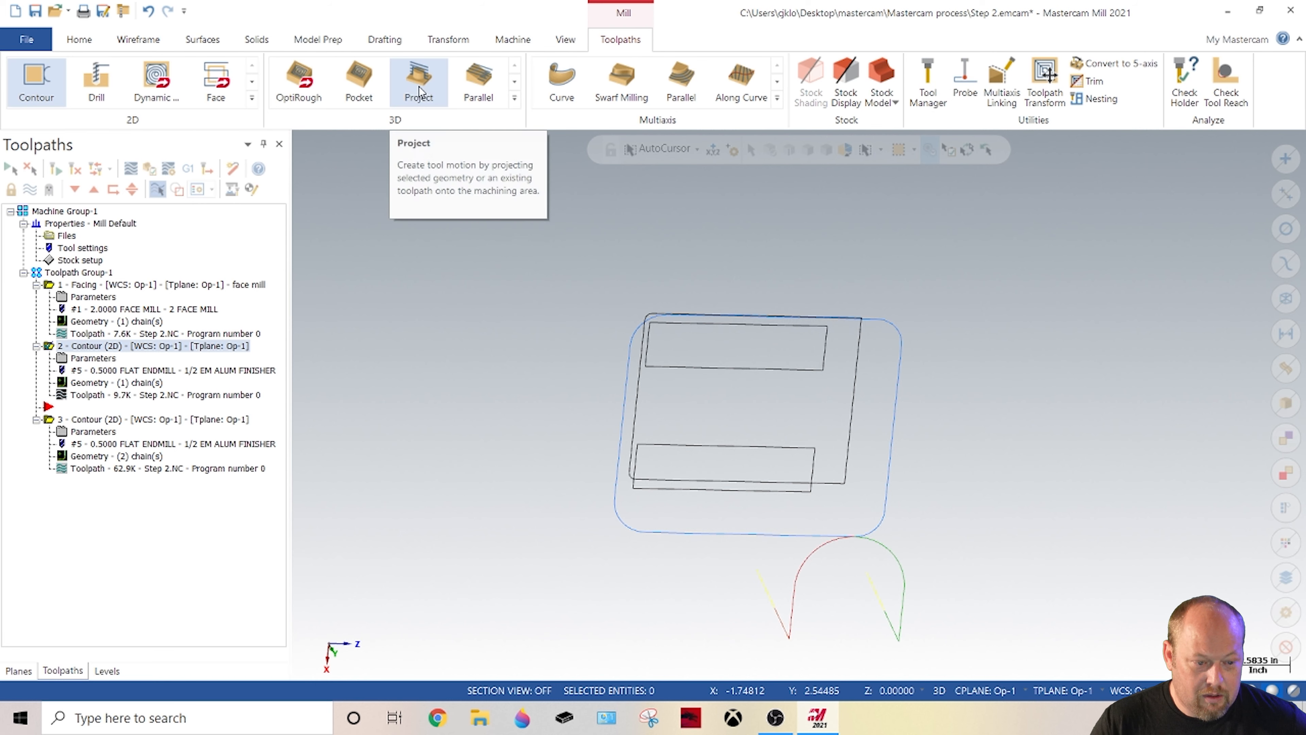
click(515, 98)
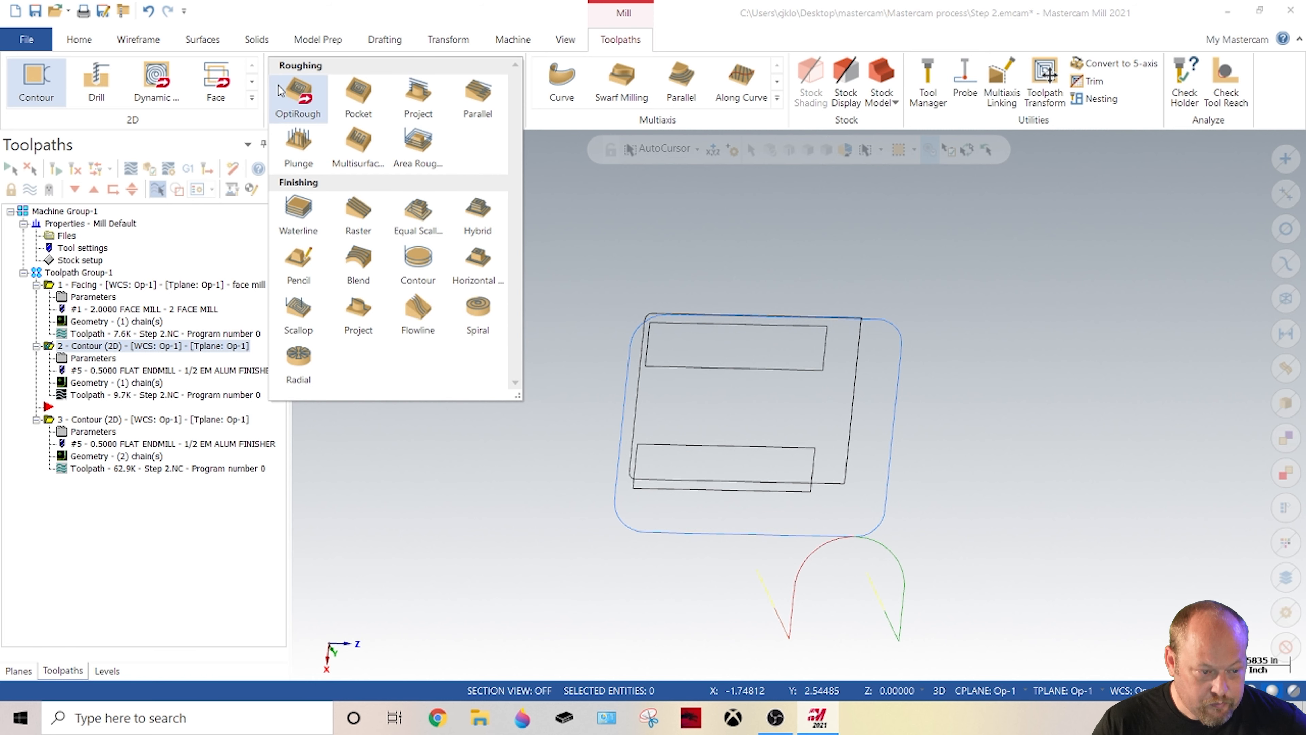
click(418, 146)
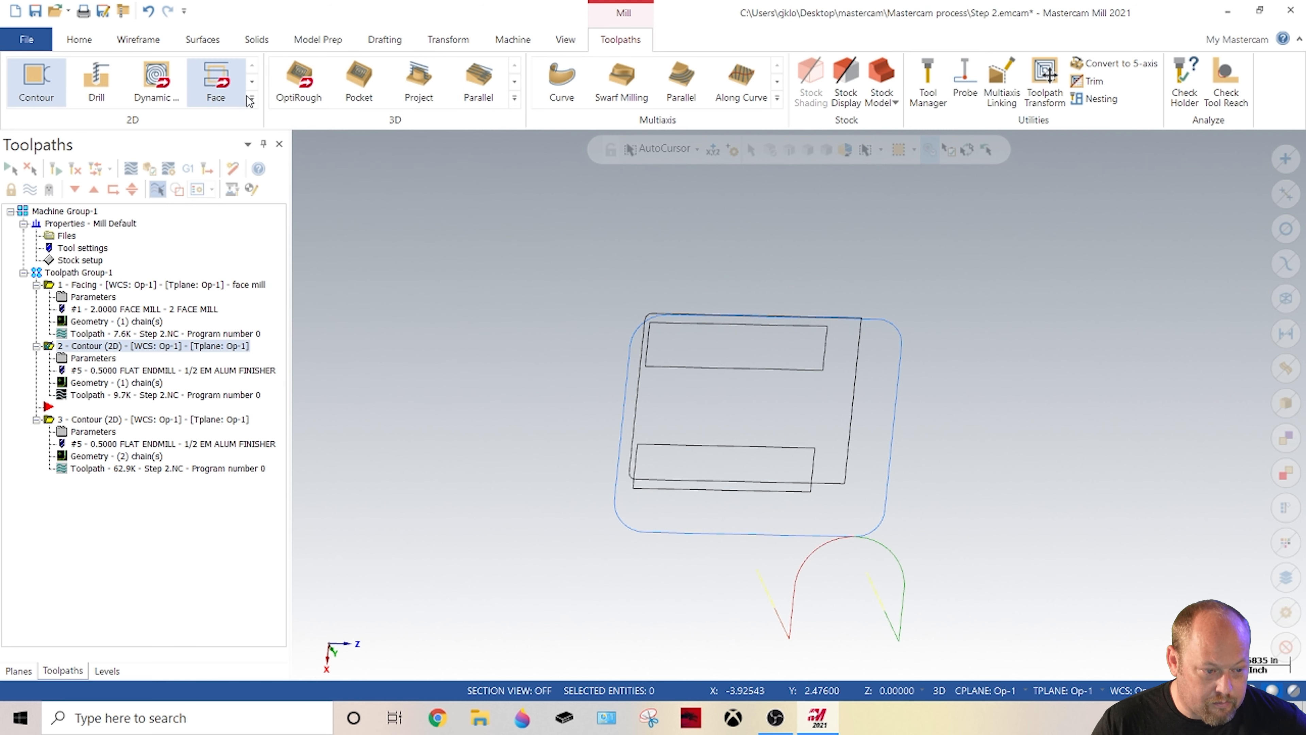
click(155, 80)
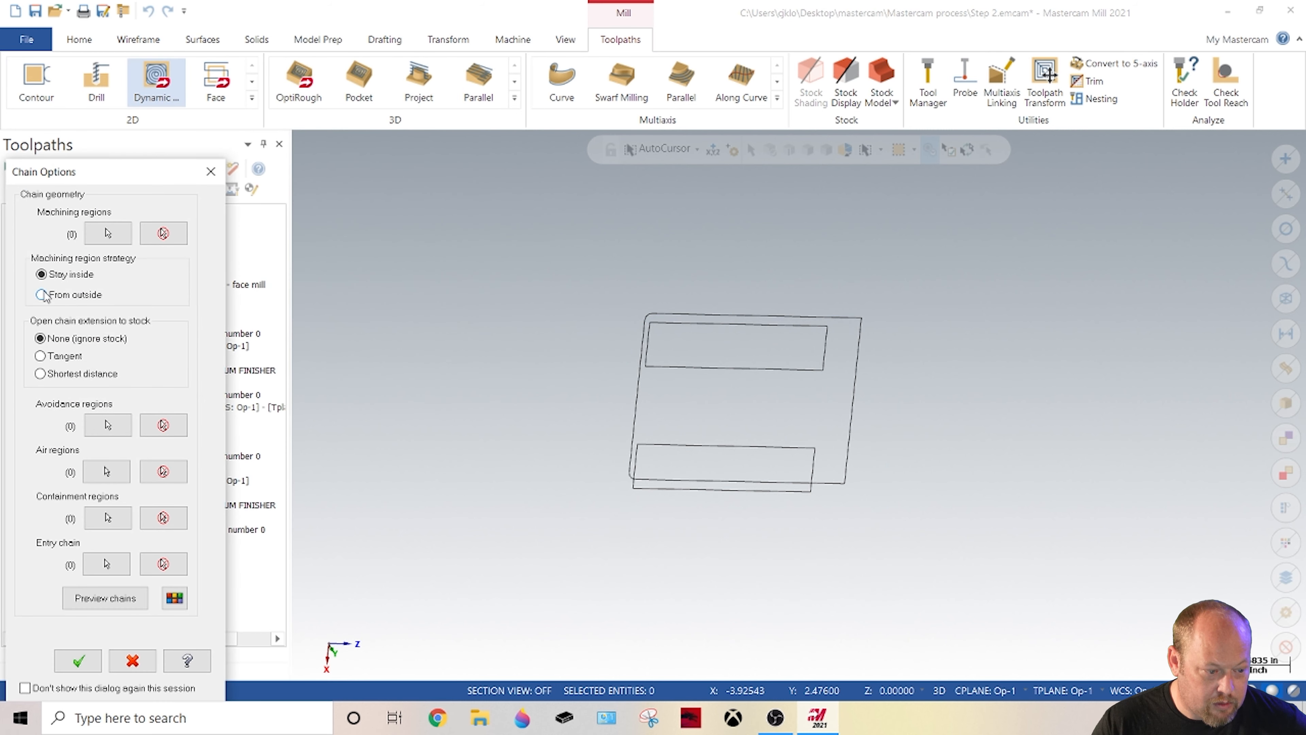
click(108, 233)
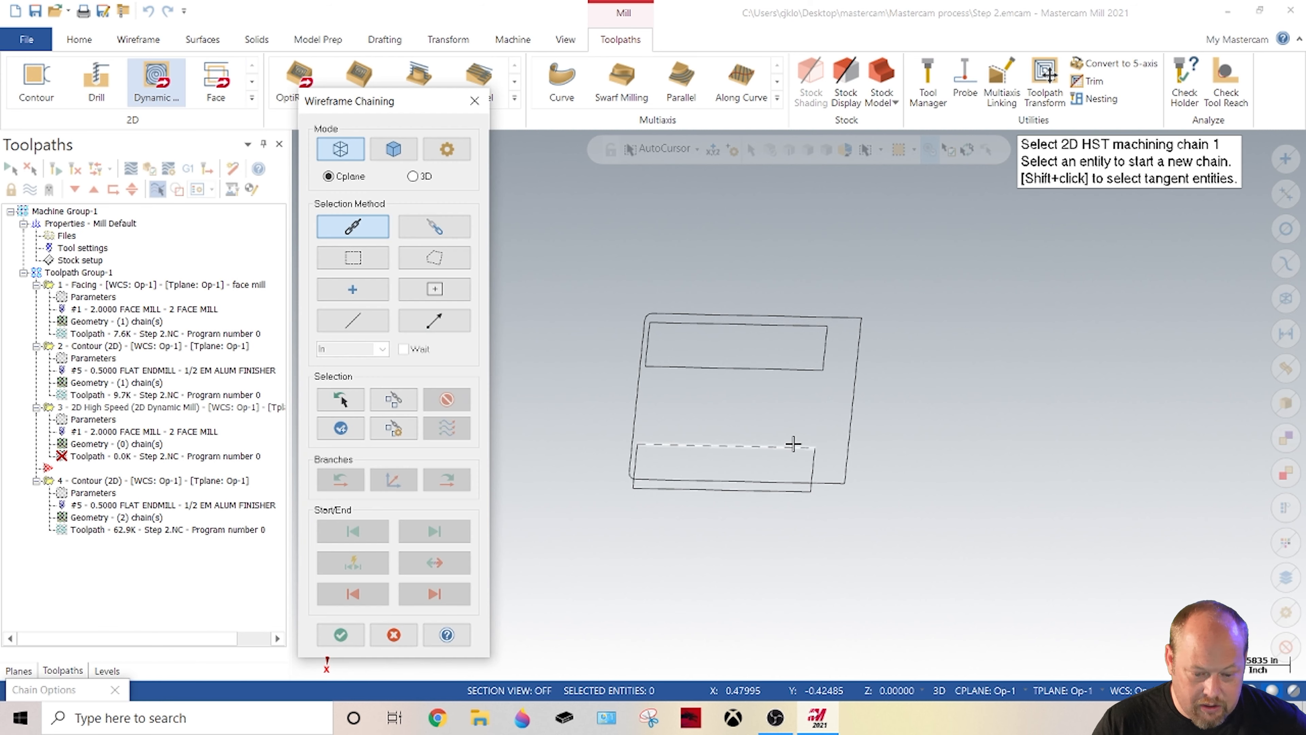
click(790, 445)
click(792, 370)
click(341, 635)
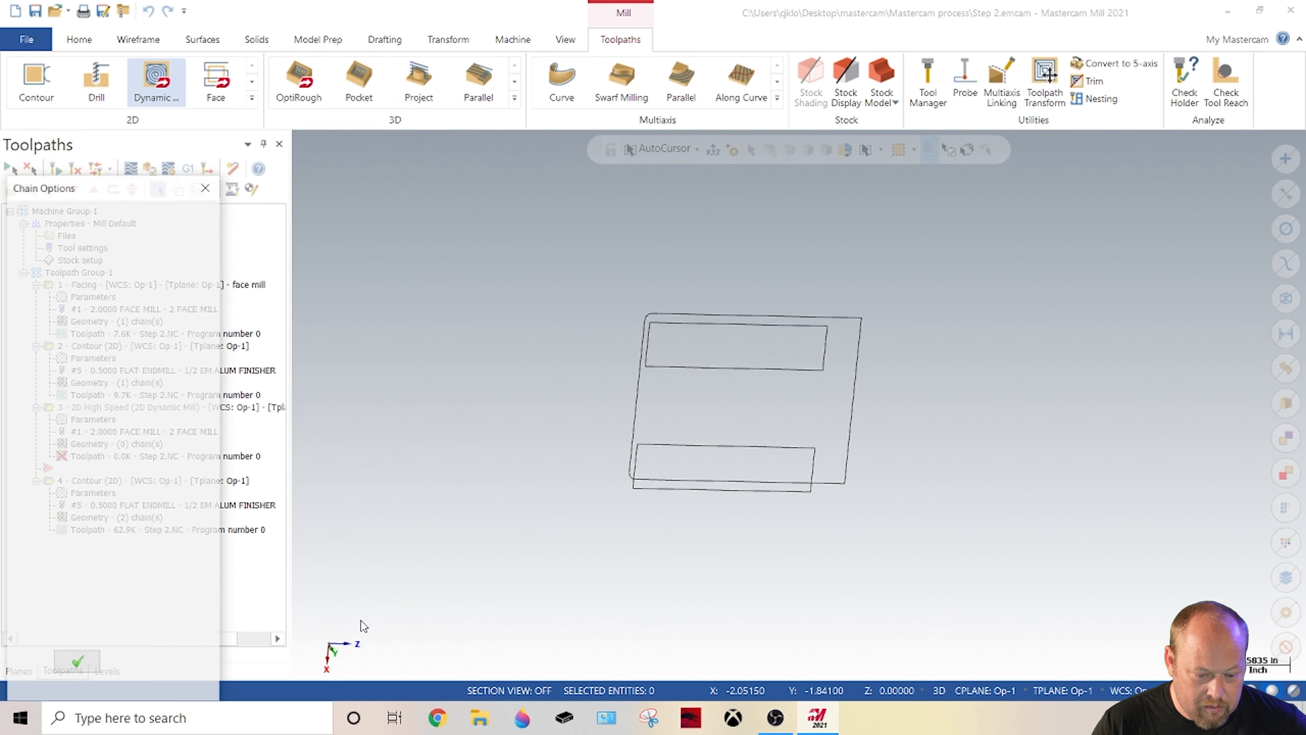
Step: Chain the open outer edges of both step rectangles as air regions and accept the chain options
click(106, 472)
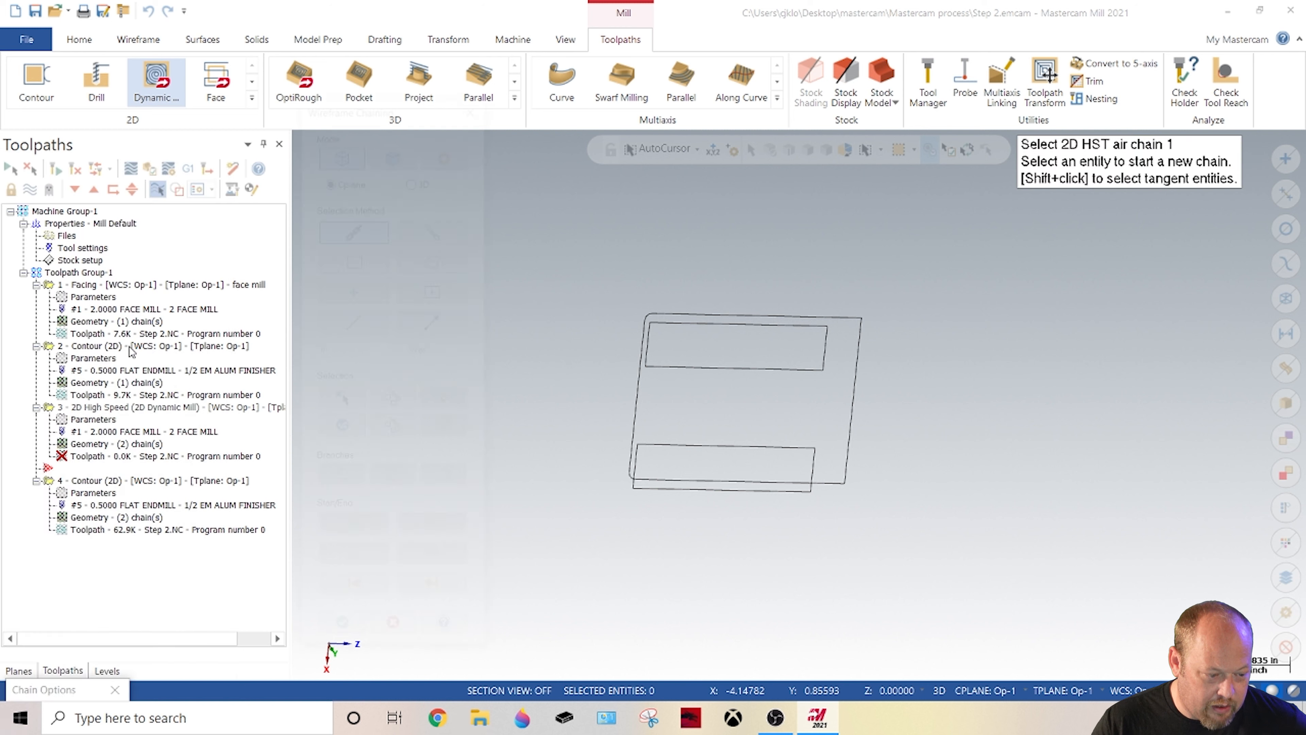
click(759, 499)
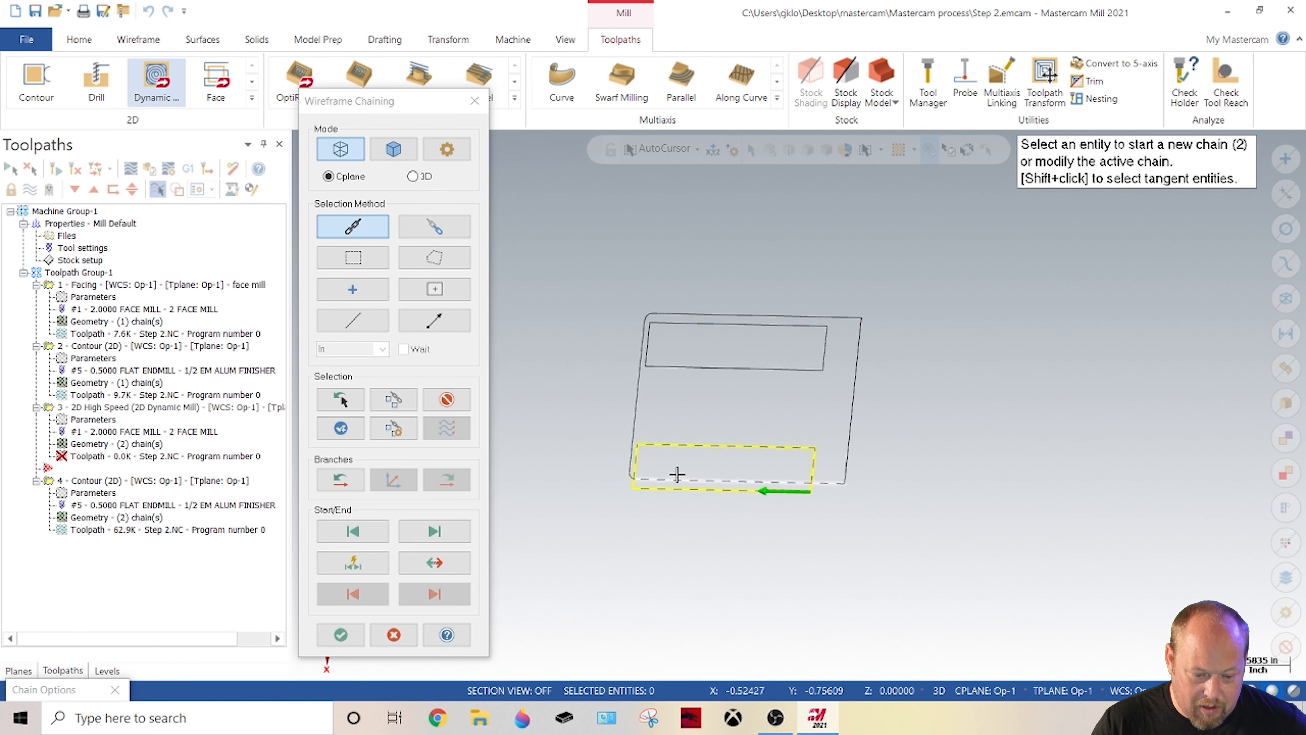
click(657, 350)
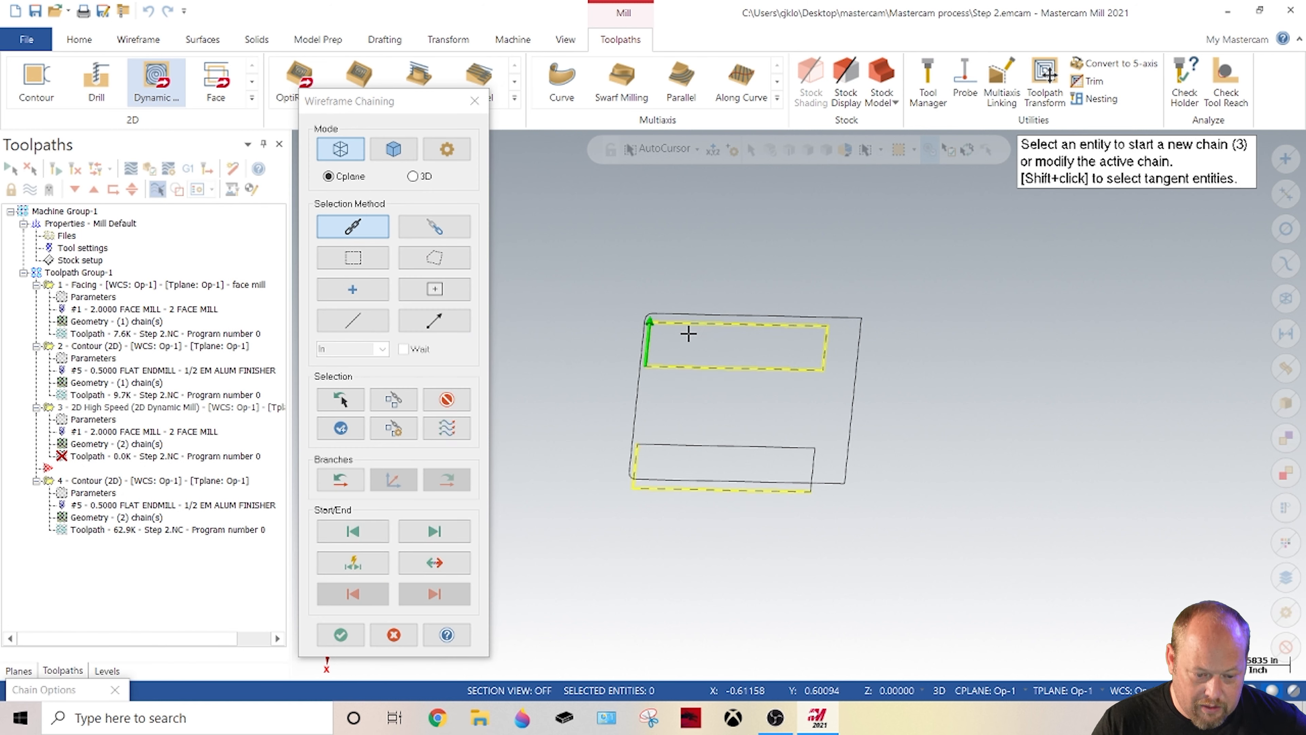
click(341, 634)
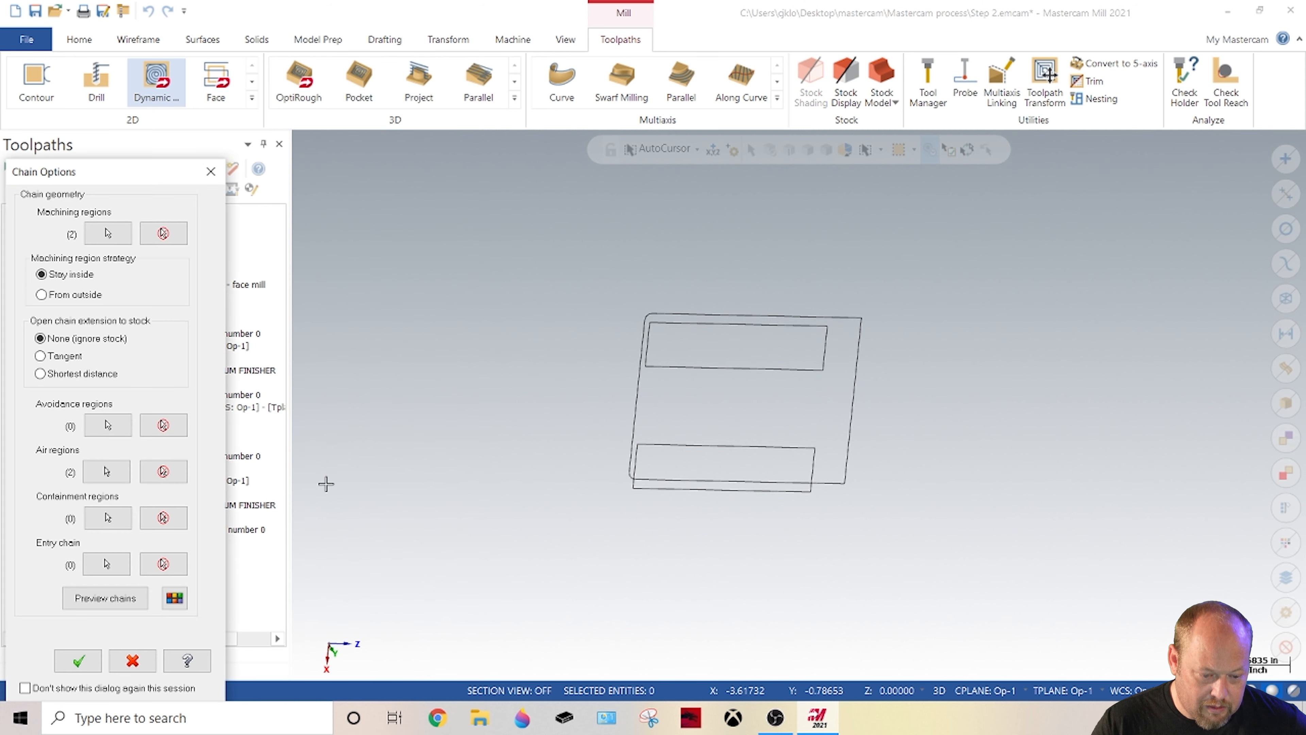
click(58, 657)
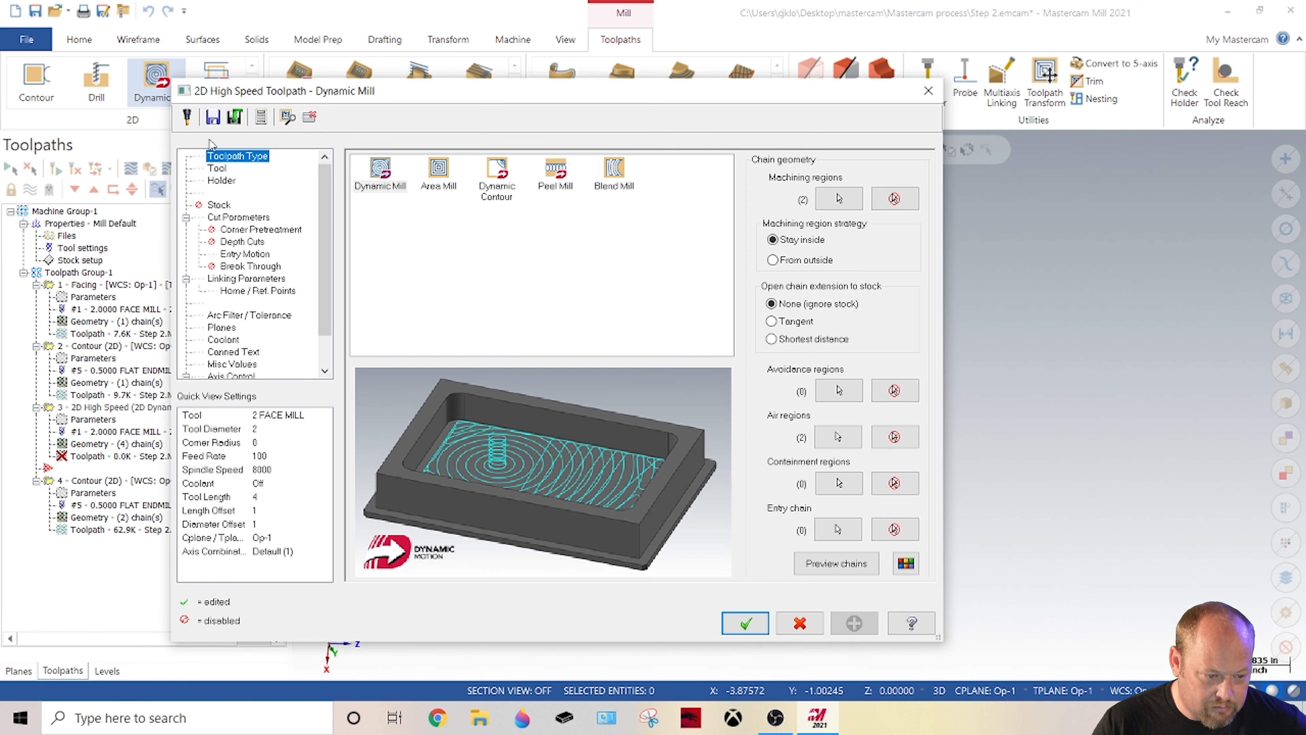
Step: Assign the 1/2 EM Alum Finisher to the dynamic mill, with 0.005 stock left on walls and 0.0 on floors
click(216, 169)
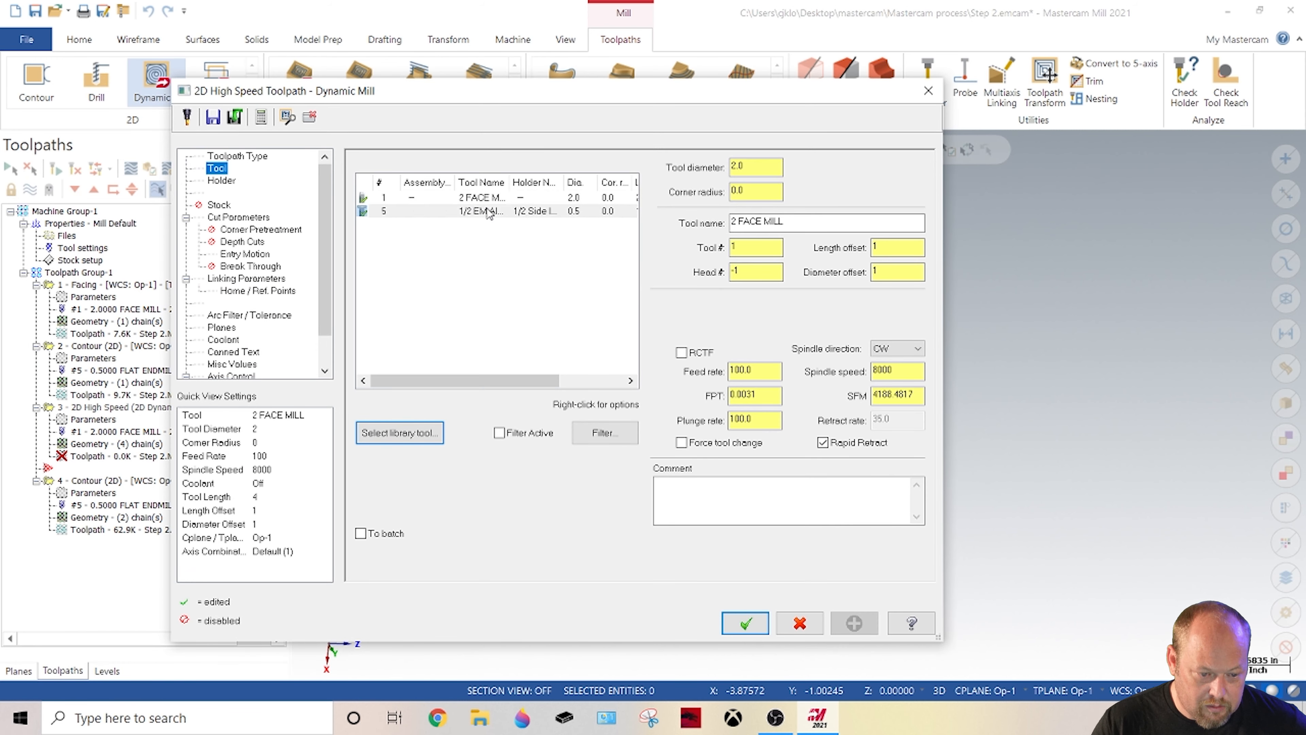
click(488, 212)
click(230, 219)
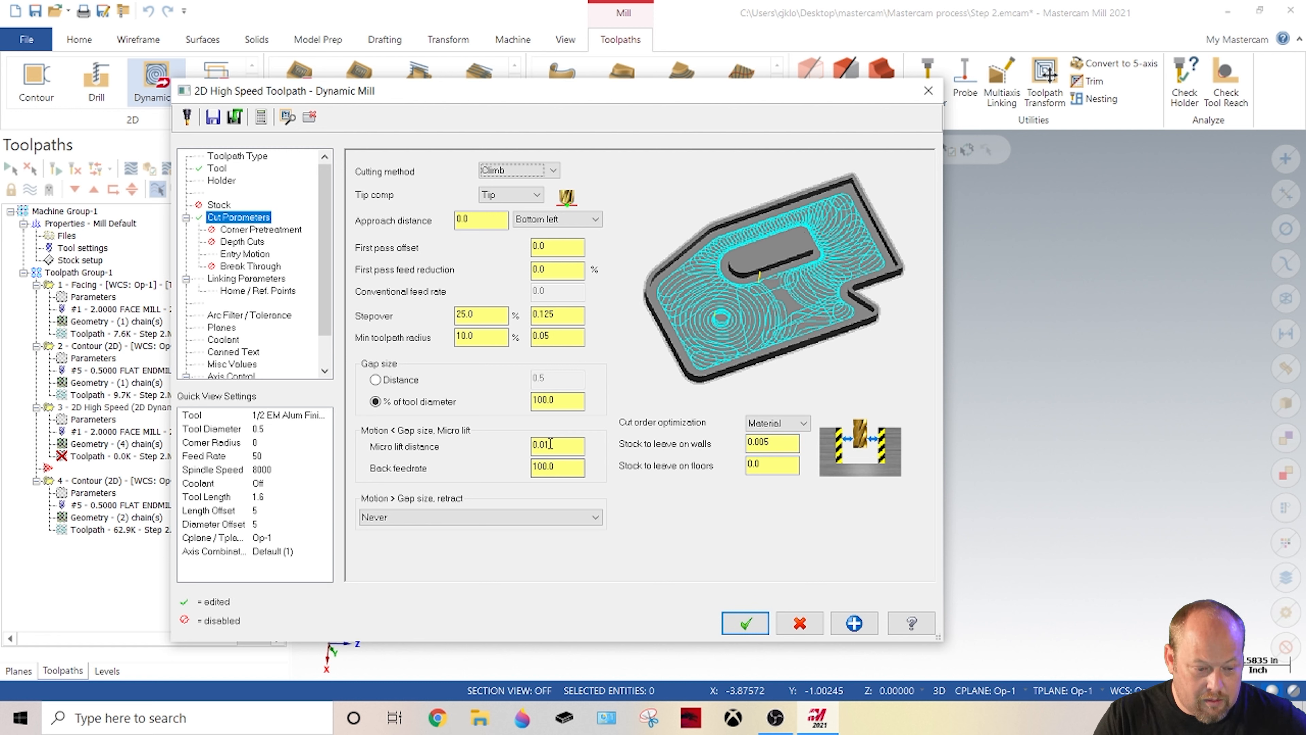
click(776, 465)
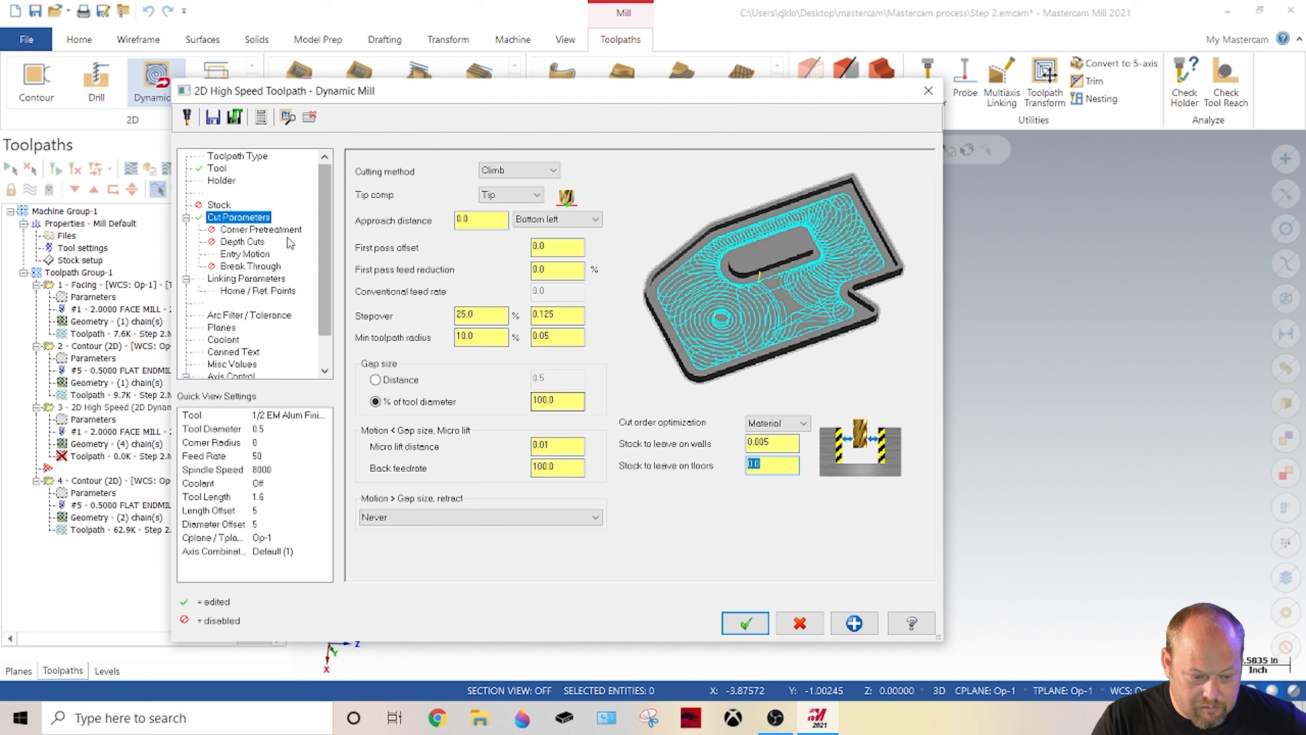
Step: Review the entry motion and enable clearance at 1.0 in the linking parameters, with top of stock 0.02 and depth -0.215
click(245, 254)
click(252, 279)
click(540, 234)
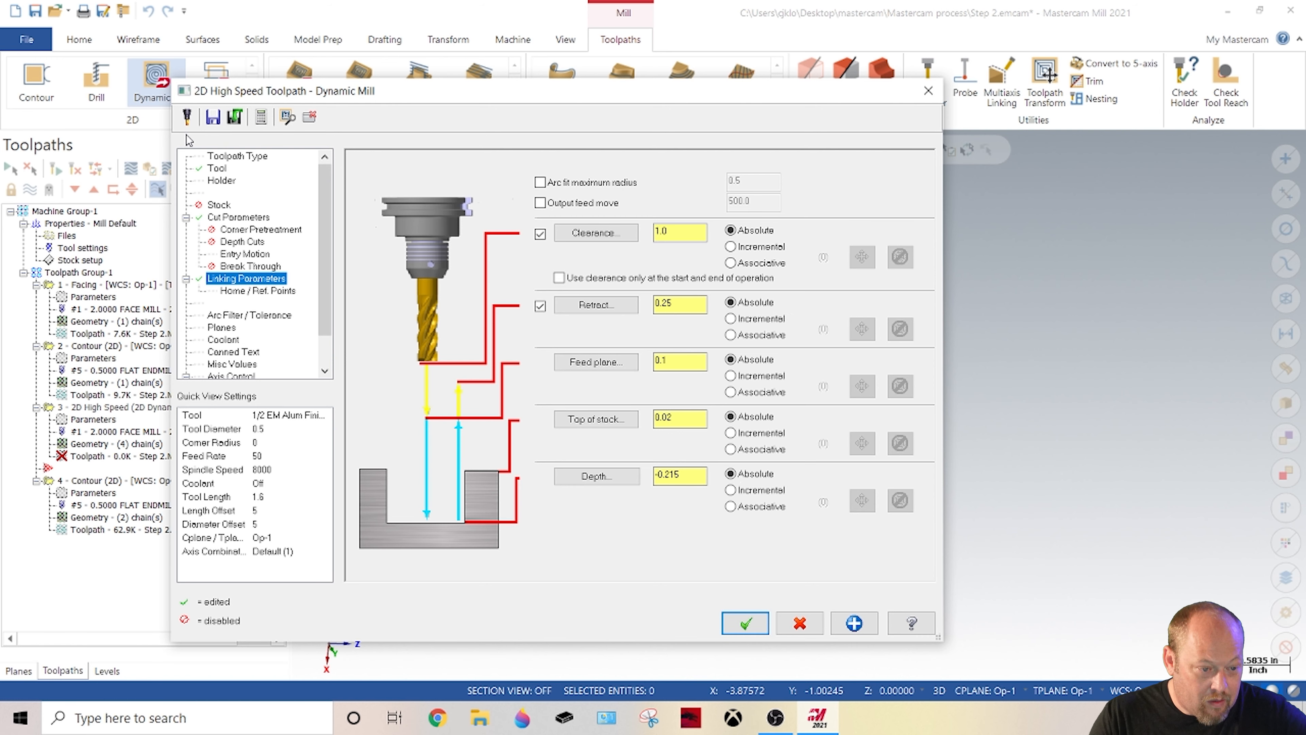
Step: Save the dynamic mill parameters as defaults and accept them to generate the toolpath
click(215, 127)
click(674, 389)
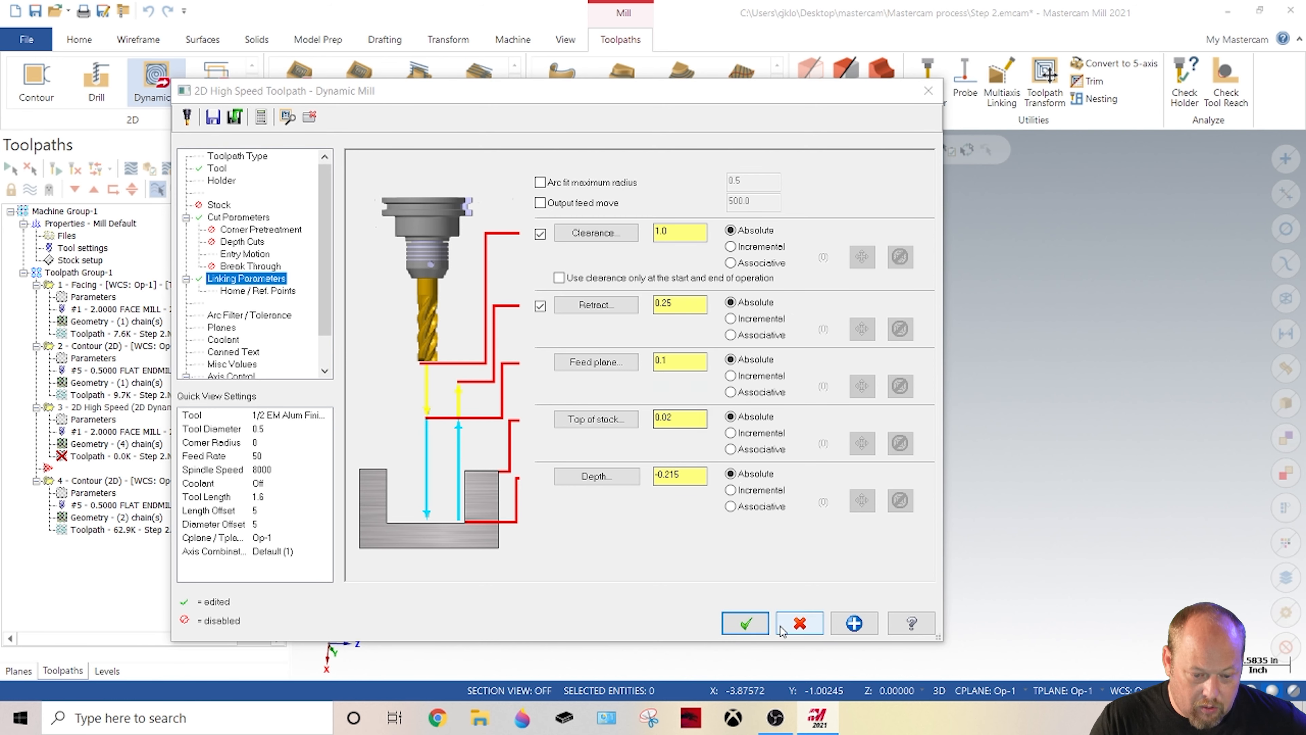
click(751, 622)
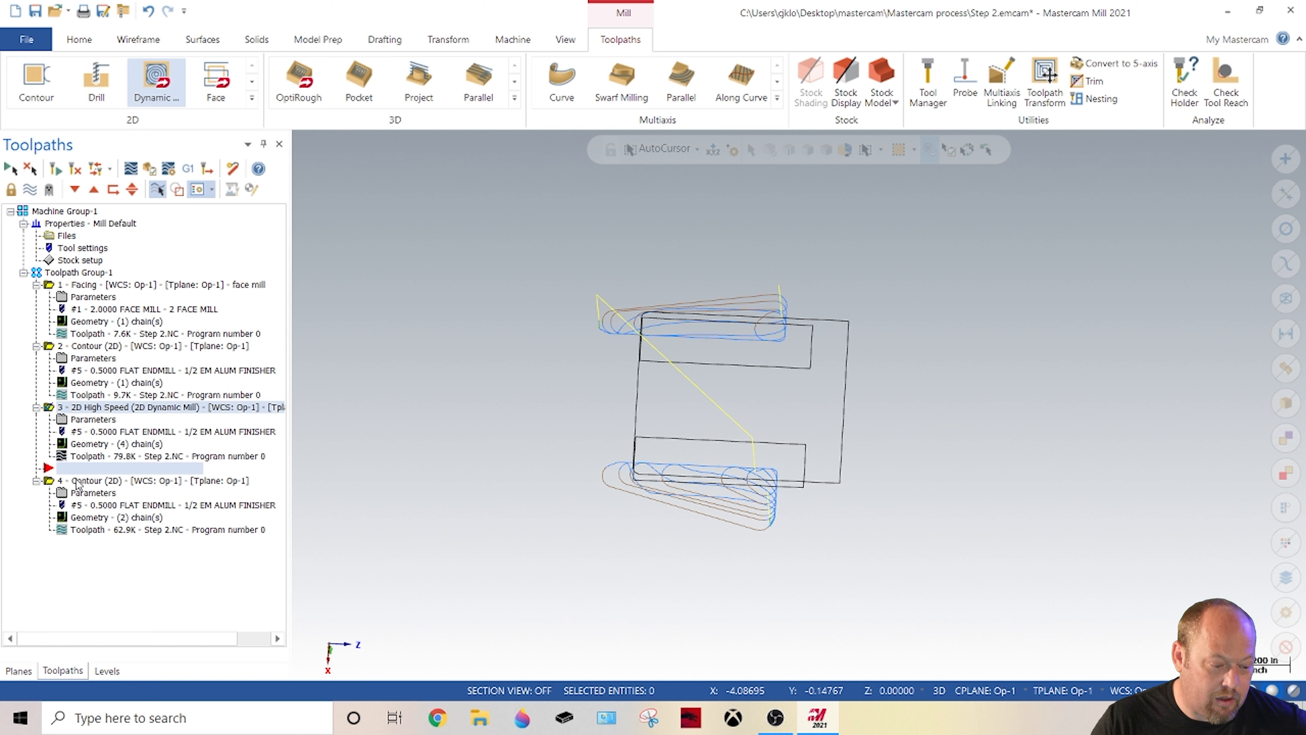
Step: Display the facing, second contour and dynamic mill toolpaths one after another to compare them
click(89, 287)
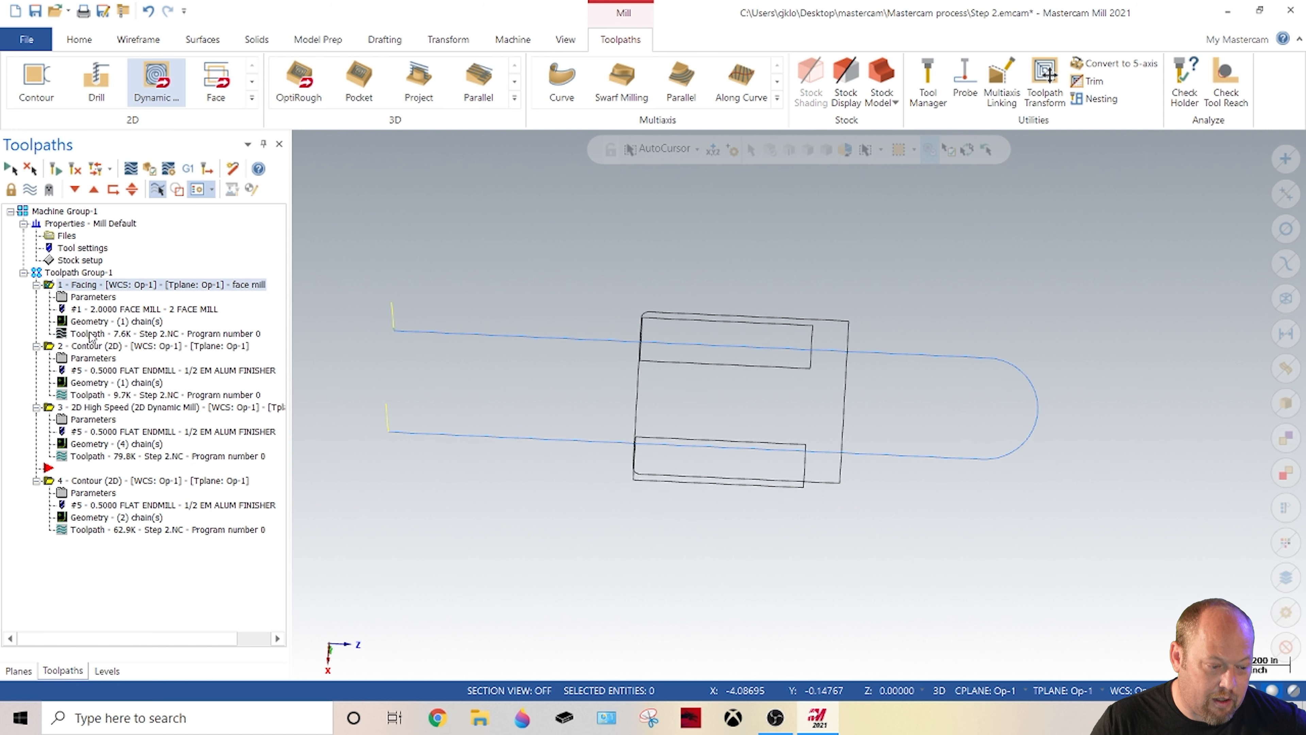
click(90, 347)
click(93, 407)
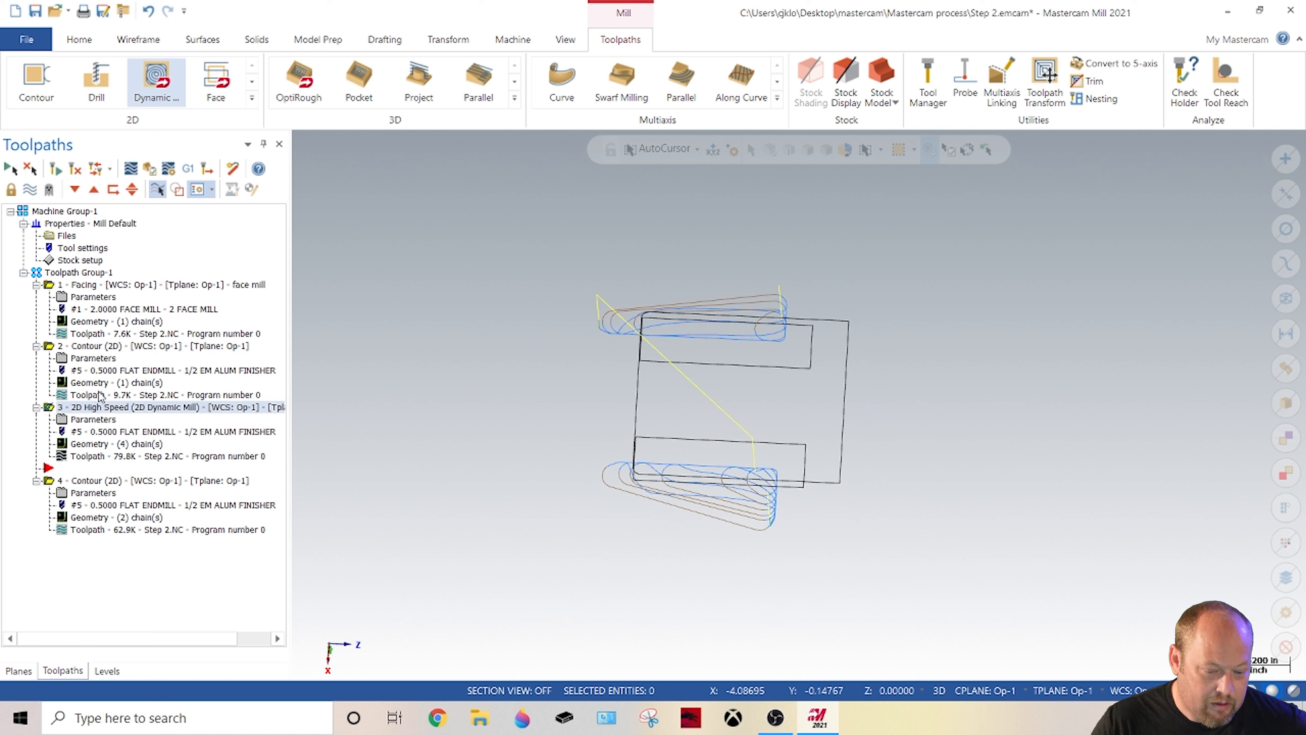
Step: Make the Solid model level active, show the Wireframe level, hide op-10 tool paths, and inspect the dynamic mill toolpath against the part
click(106, 671)
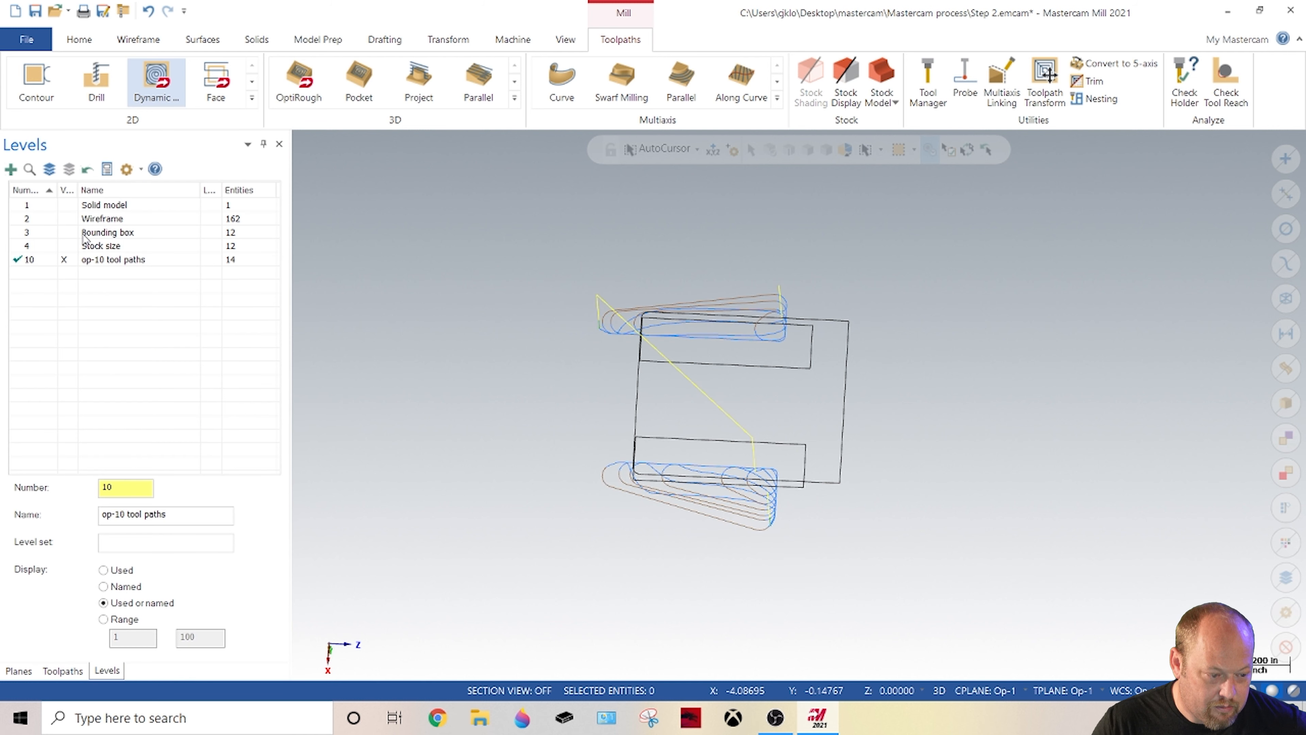
click(23, 207)
click(67, 221)
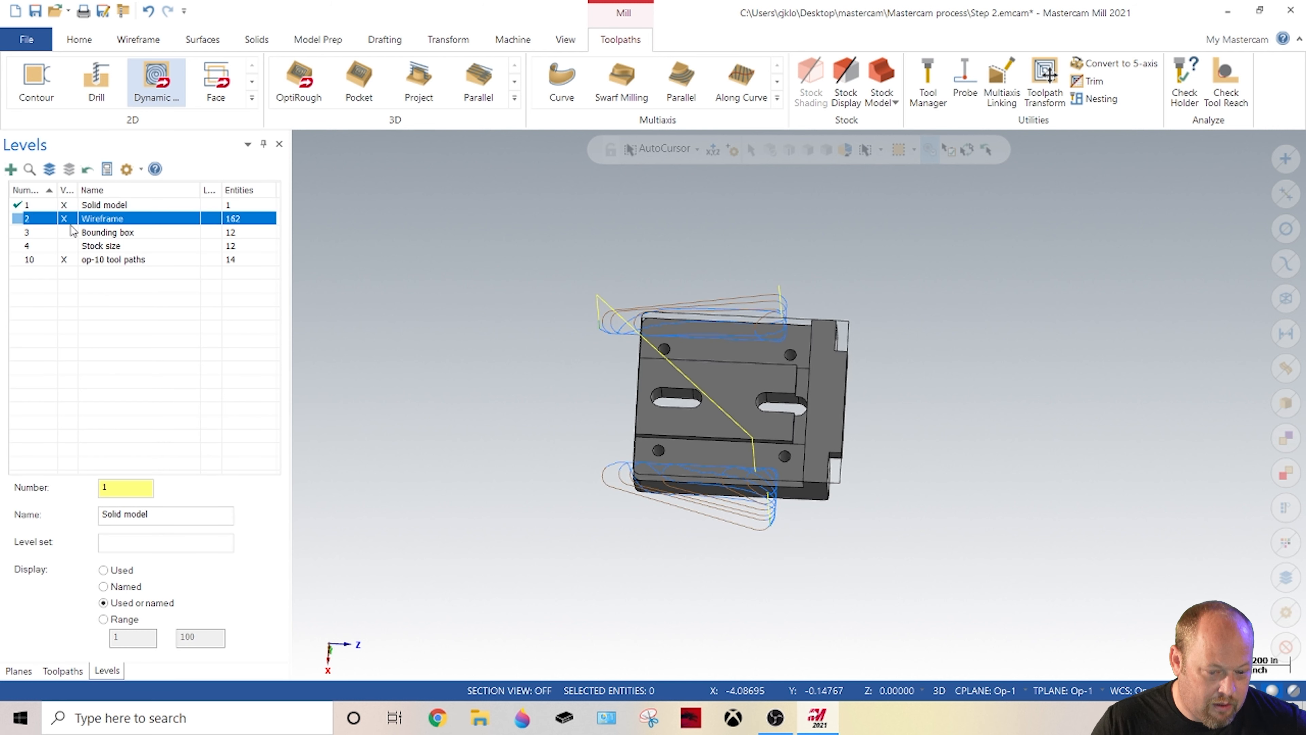
click(66, 261)
click(63, 670)
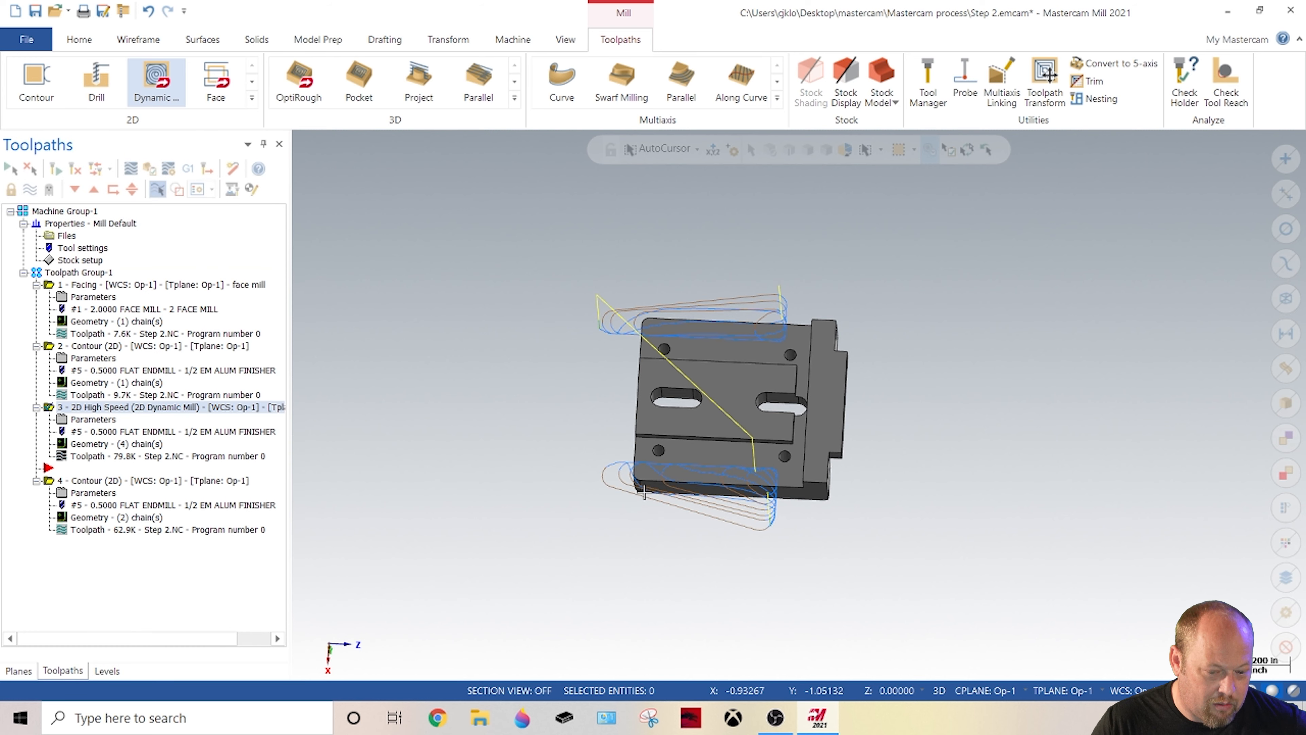
mouse_move(672, 460)
middle_down()
mouse_move(670, 365)
mouse_move(597, 397)
mouse_move(638, 436)
middle_up()
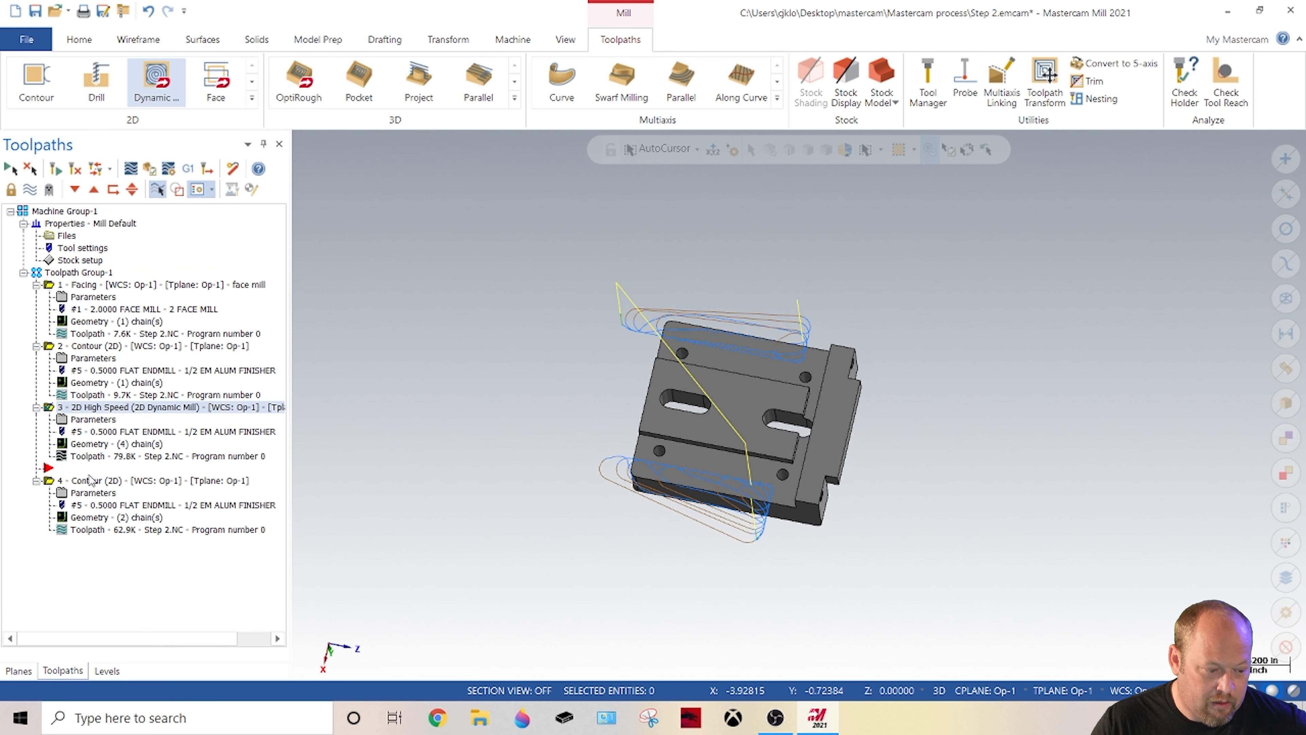
Step: Alternate between the 2D contour operation 4 and dynamic mill operation 3 toolpaths to compare their motion around the part
click(108, 483)
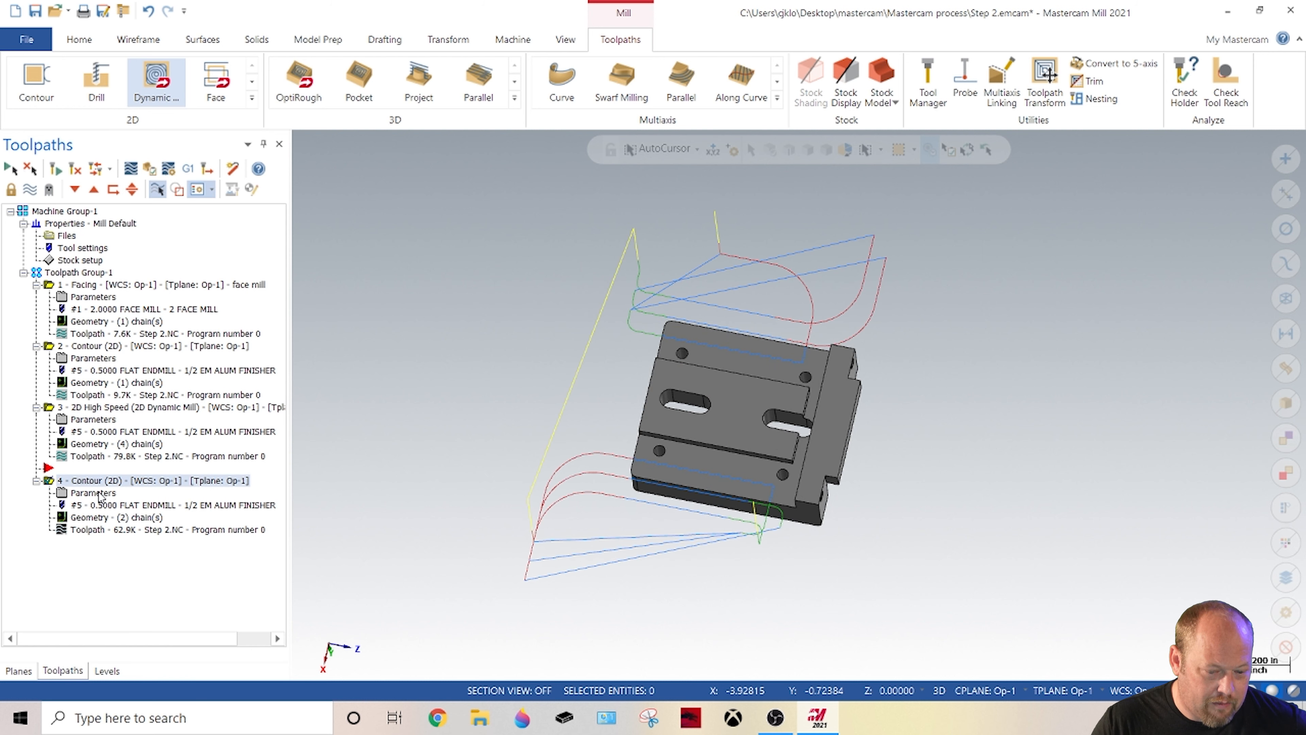
click(98, 408)
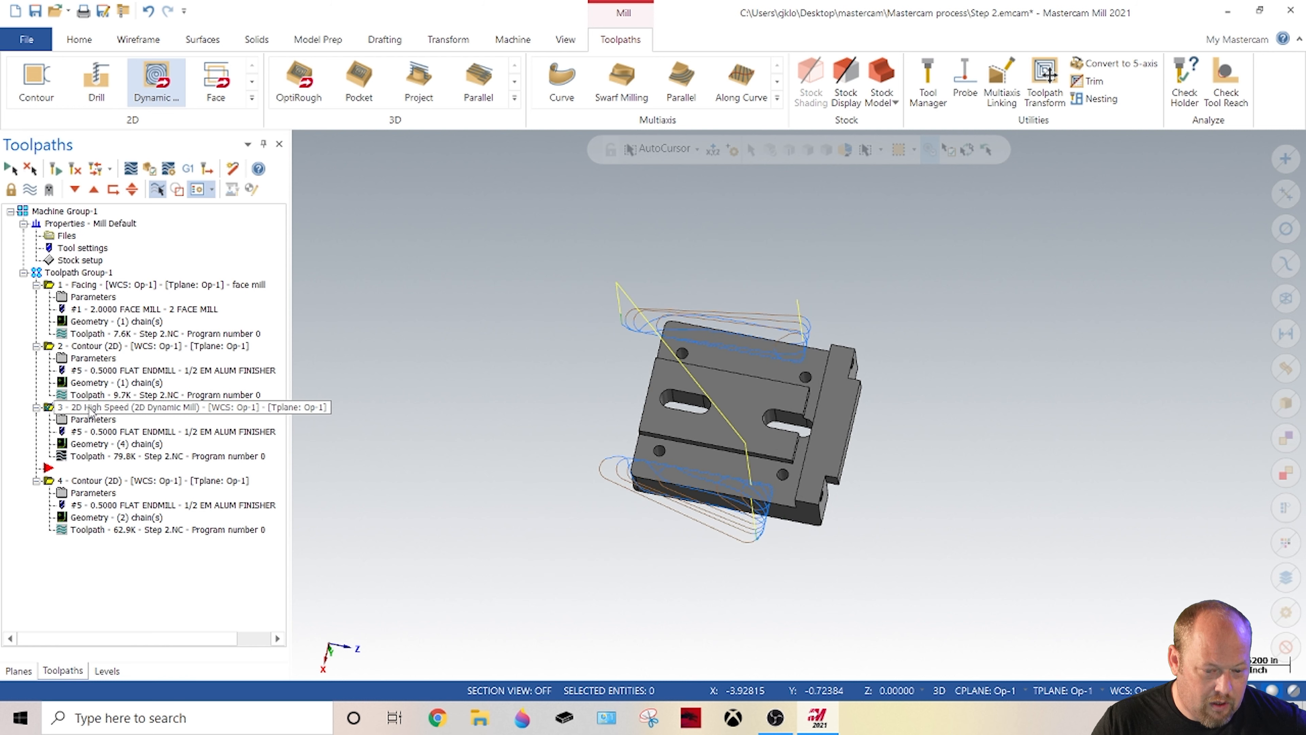
click(88, 483)
click(78, 408)
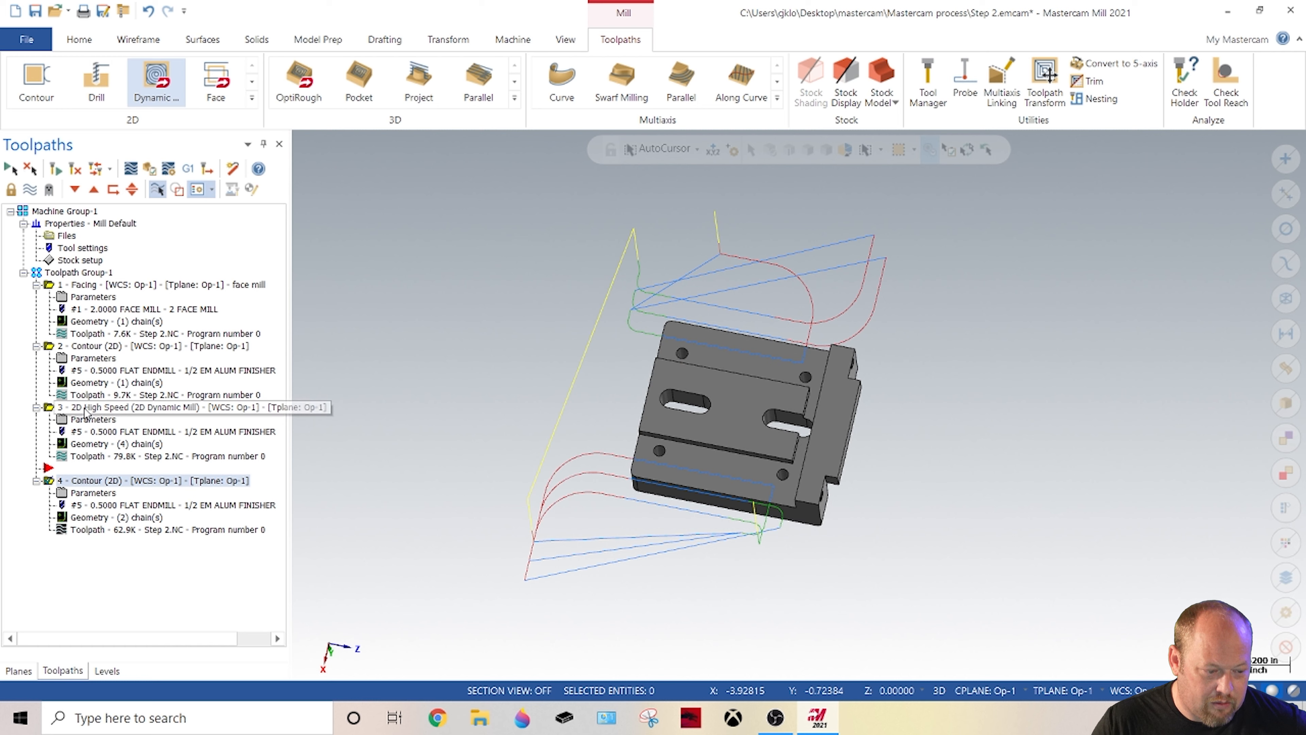
Step: Delete the 2D contour operation 4 from the toolpath group and view the remaining dynamic mill toolpath around the part
click(91, 480)
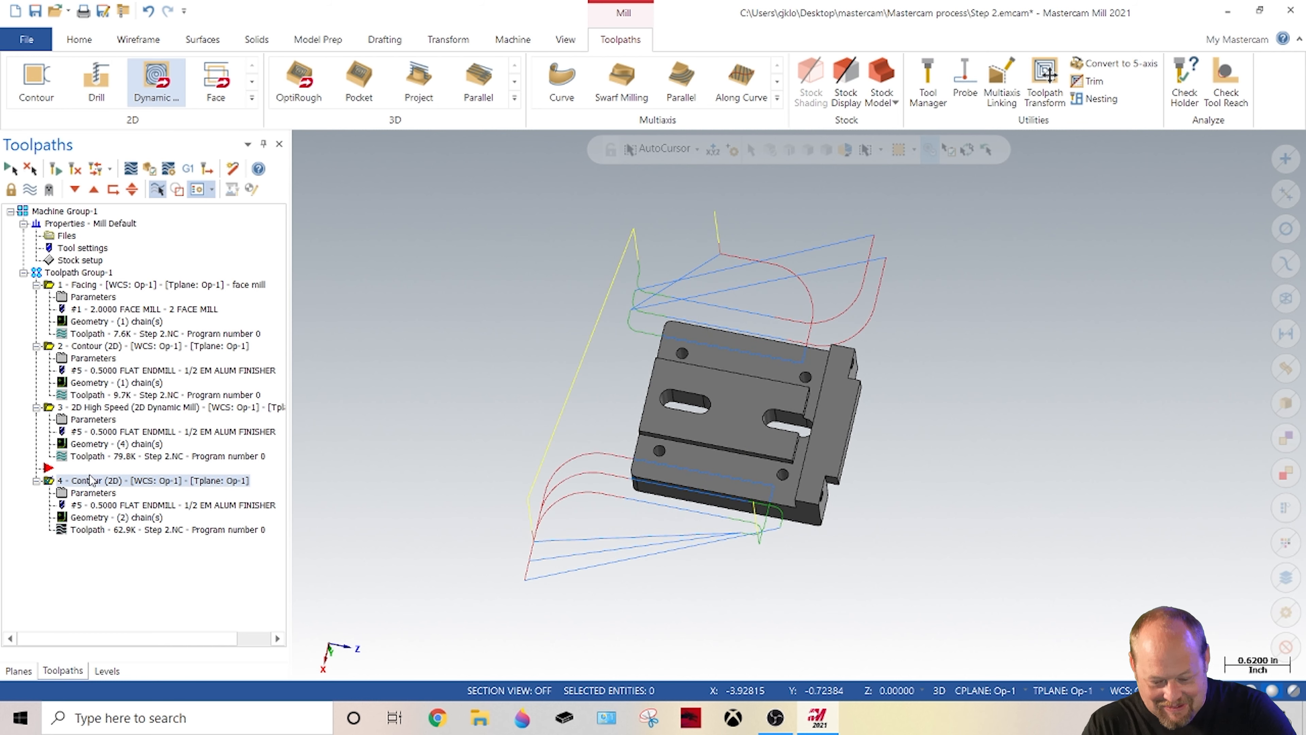
key(Delete)
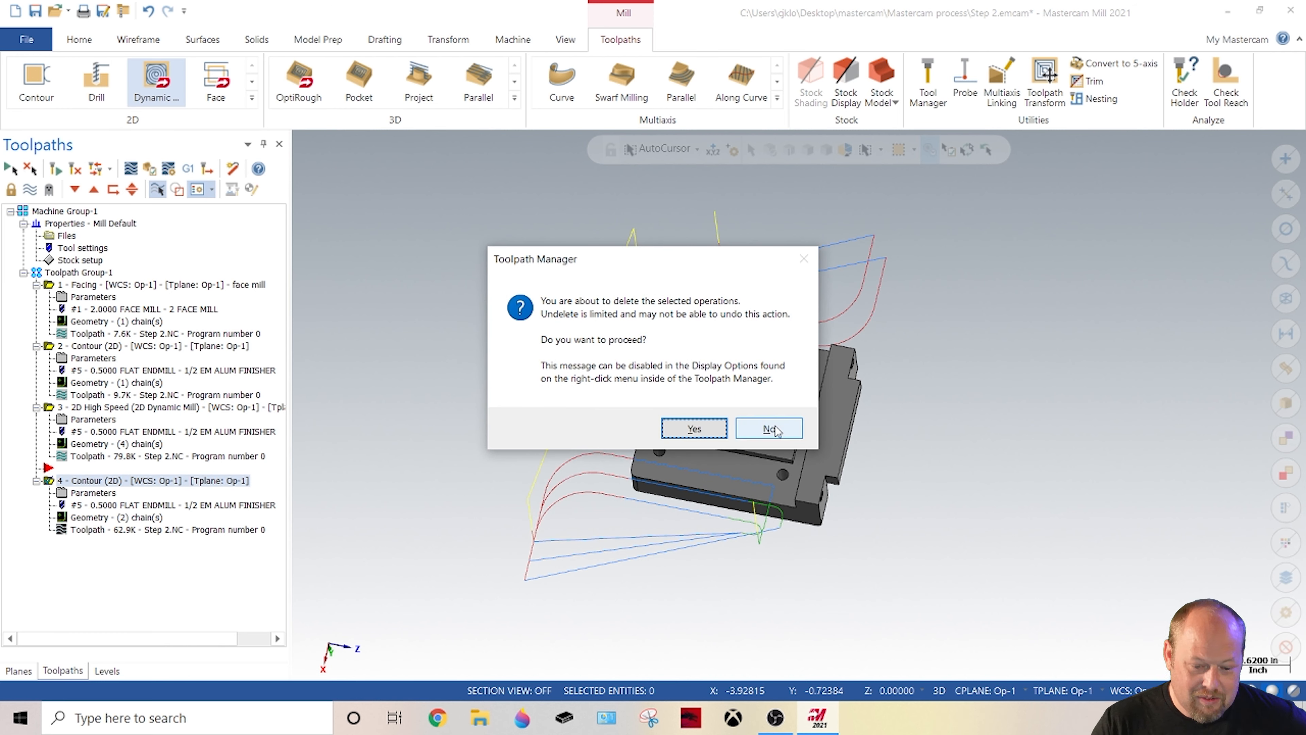
click(694, 428)
right_click(502, 342)
click(549, 327)
middle_drag(752, 450, 807, 465)
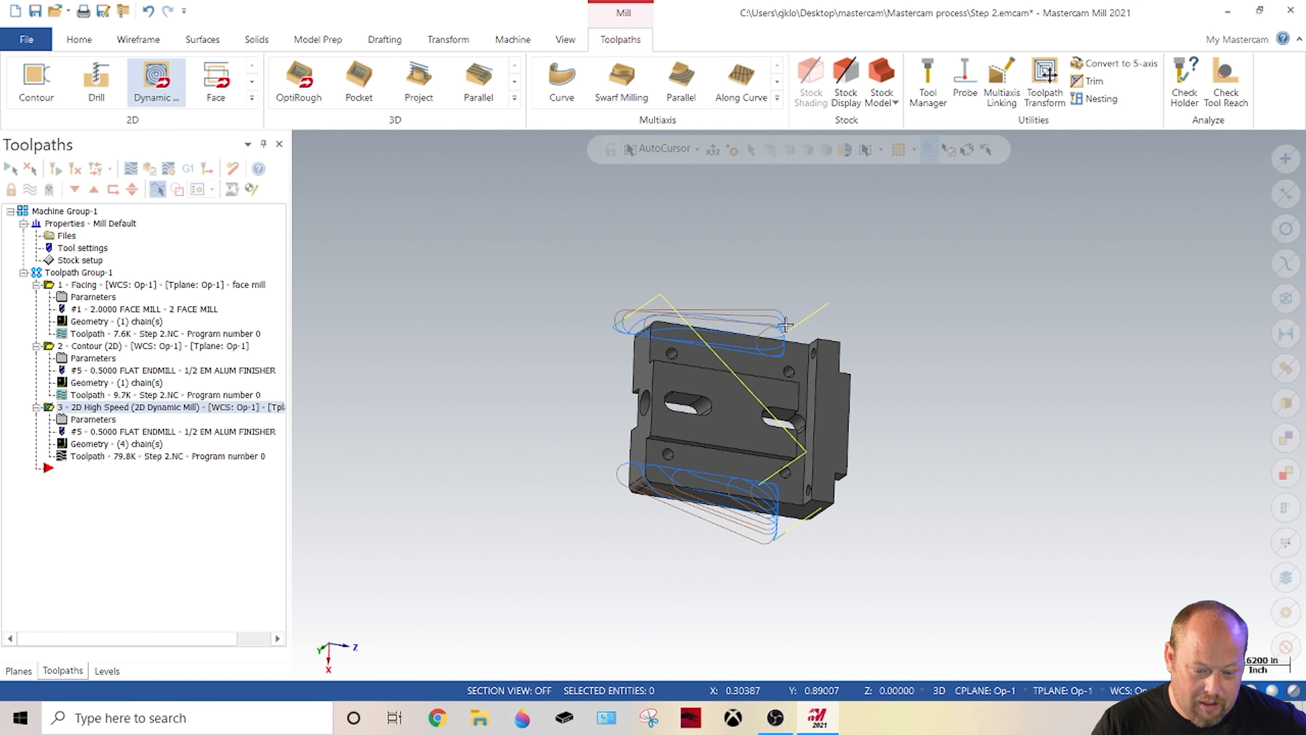
middle_drag(731, 412, 728, 413)
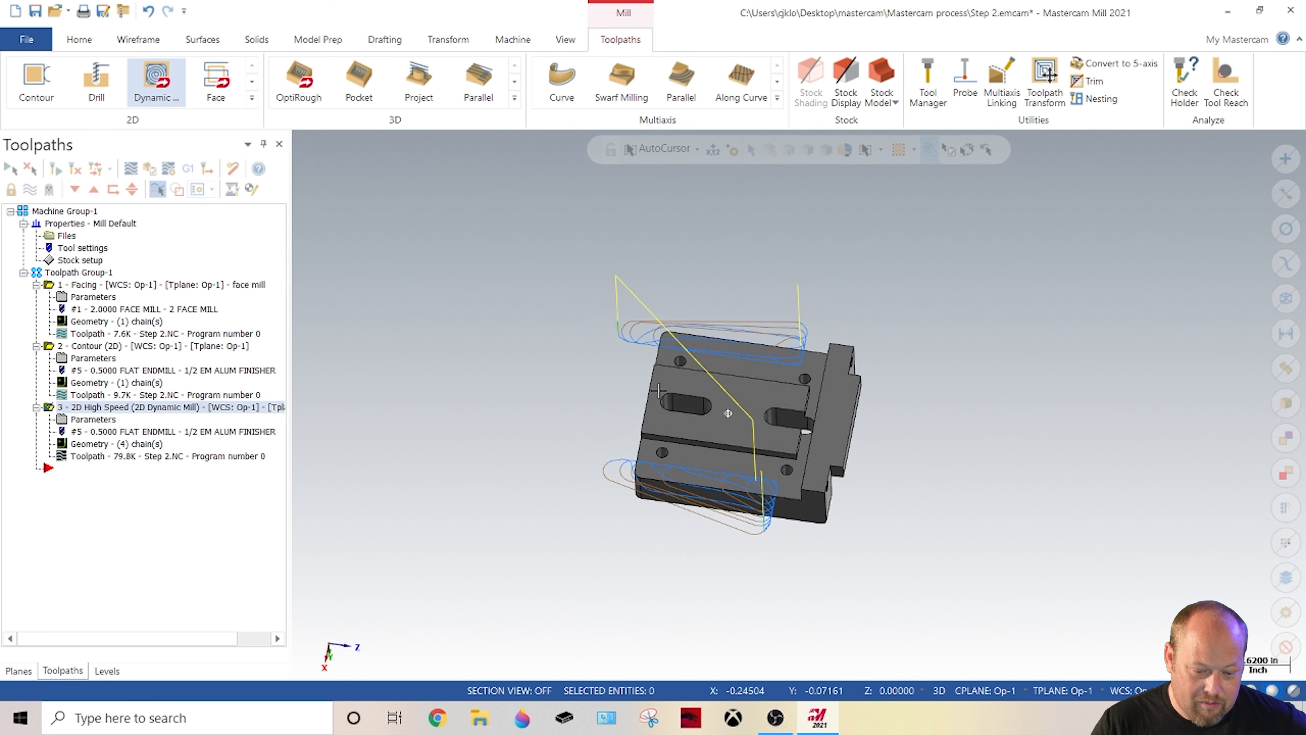
Step: Select all operations in Machine Group-1, open them in Verify, and run the stock removal simulation from an angled view
click(60, 211)
click(149, 169)
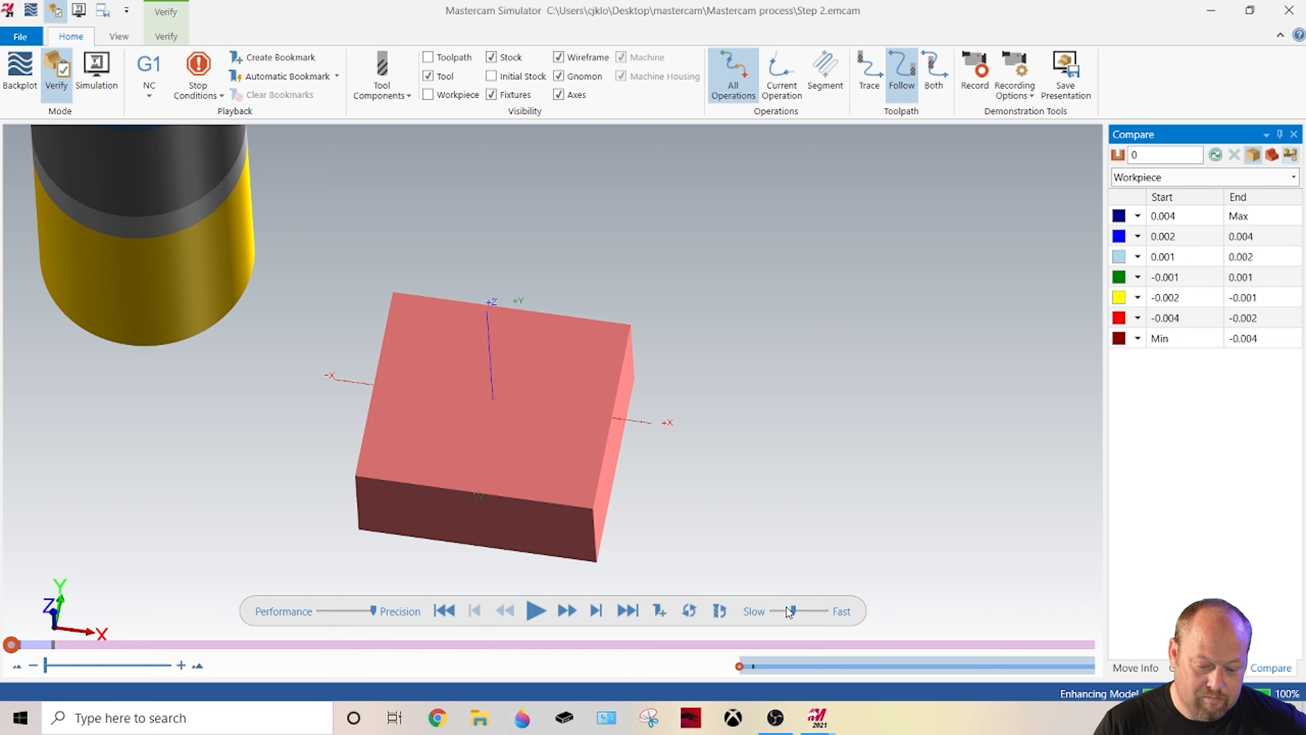
scroll(631, 441, down, 2)
scroll(630, 441, up, 1)
middle_drag(631, 441, 626, 436)
click(535, 612)
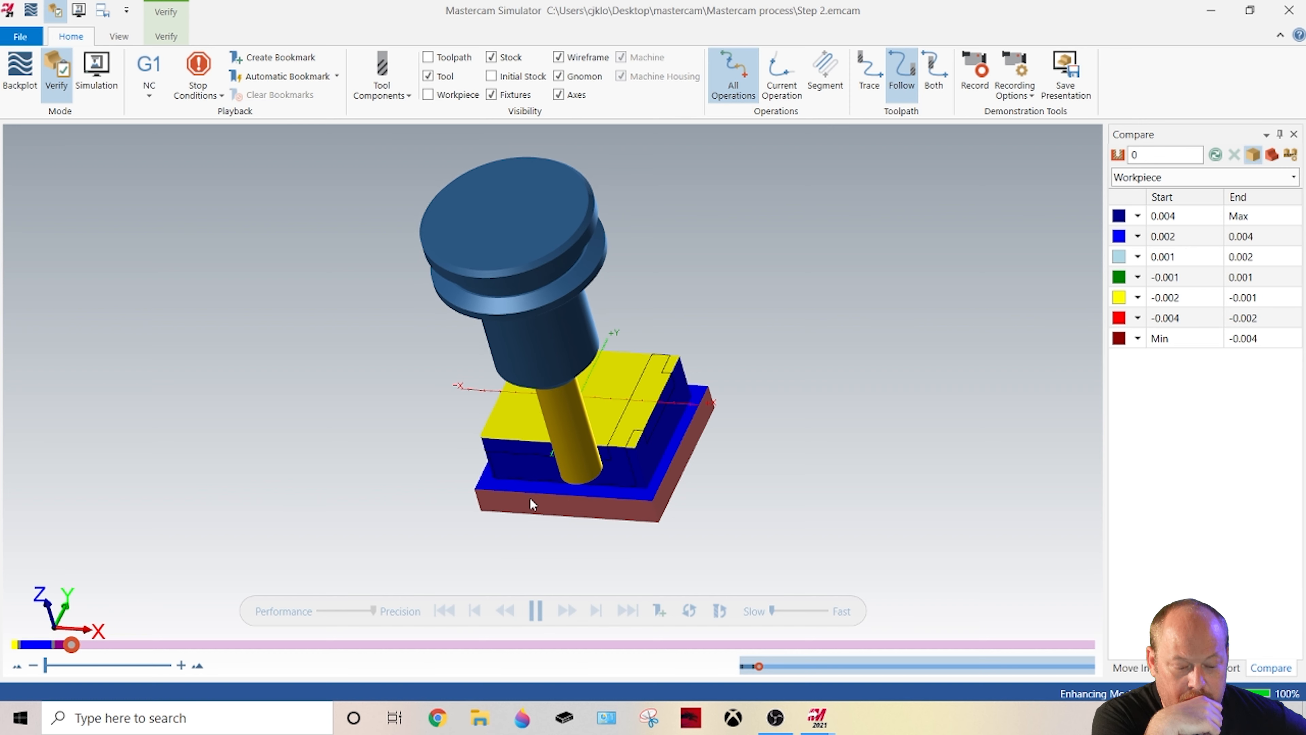
Step: Speed up the simulation through the dynamic mill operation and examine the machined steps beside the raised pad
drag(773, 612, 807, 613)
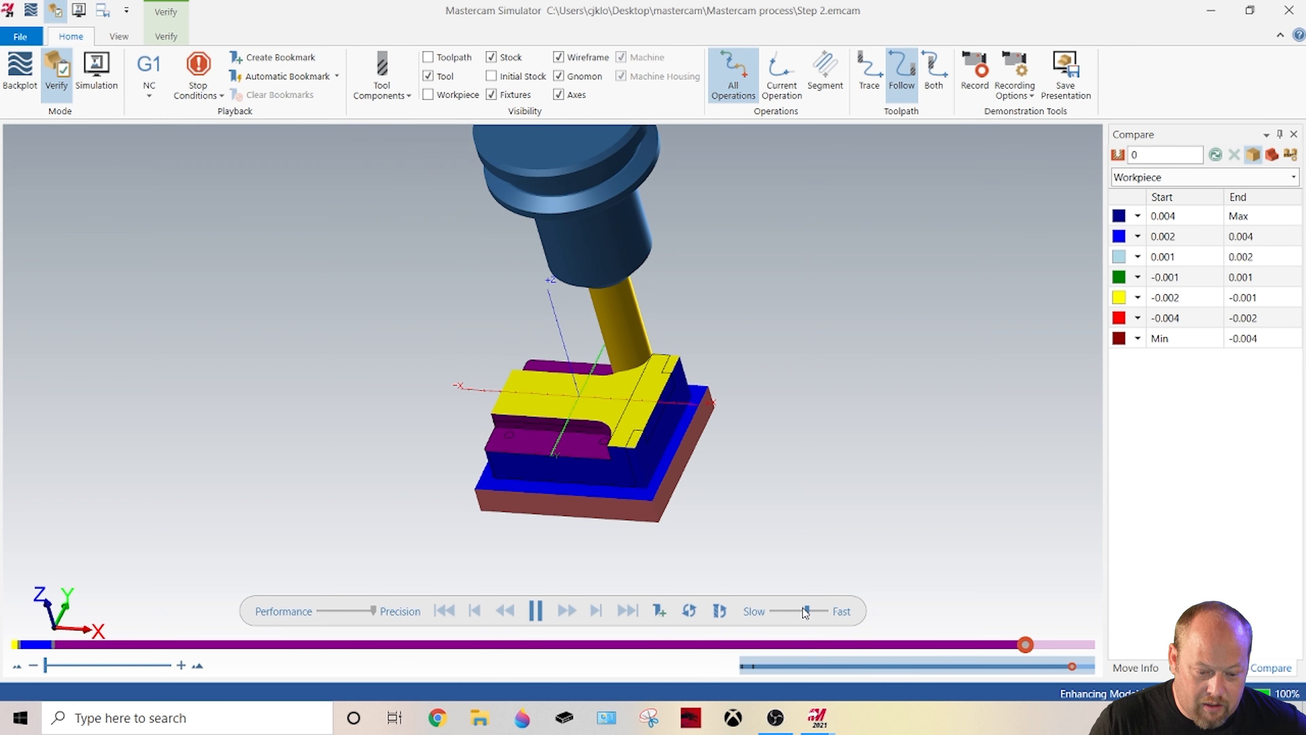
middle_drag(860, 561, 607, 503)
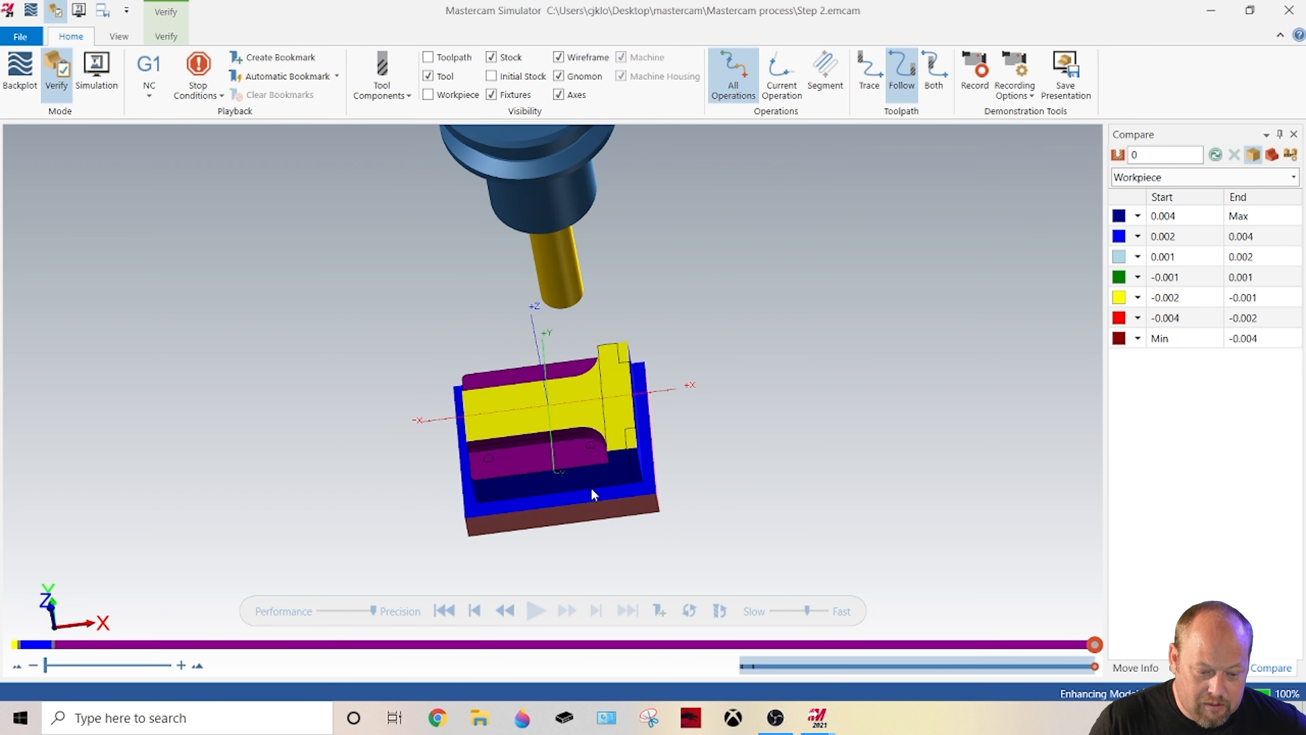
scroll(514, 435, up, 5)
mouse_move(517, 448)
middle_down()
mouse_move(542, 461)
mouse_move(513, 453)
middle_up()
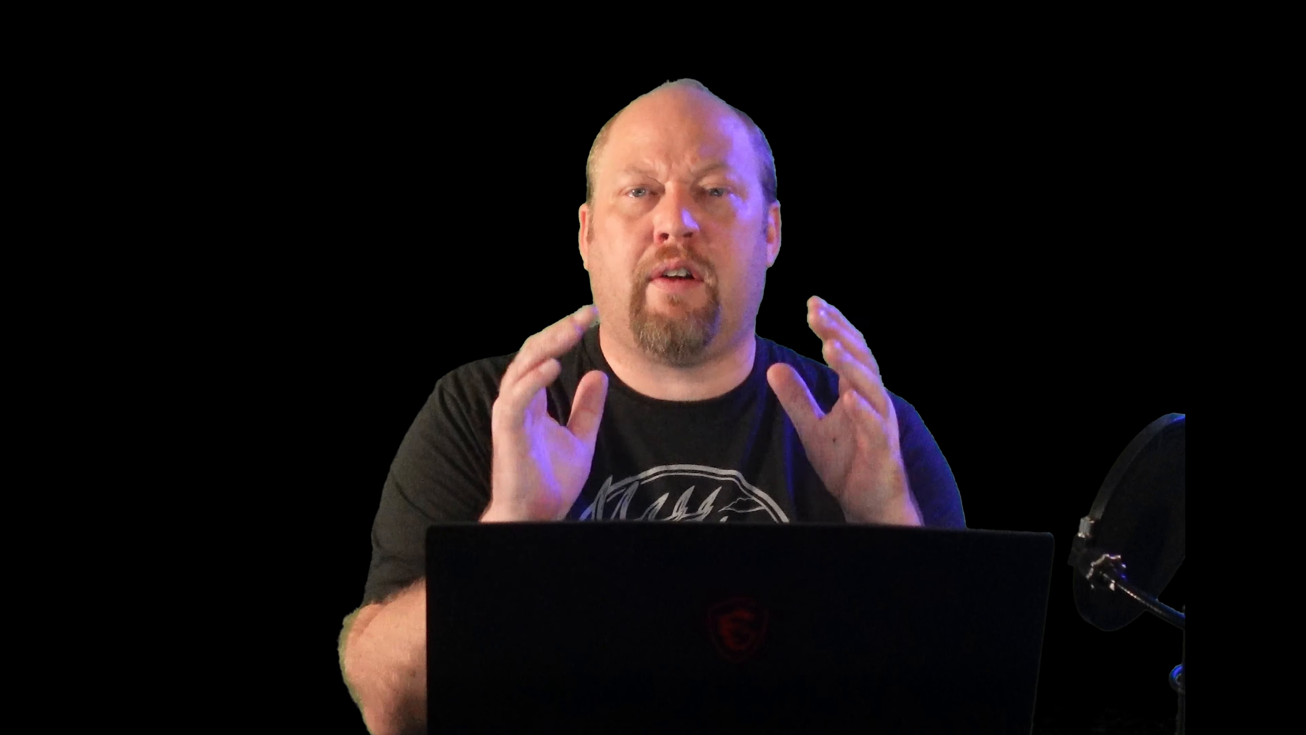